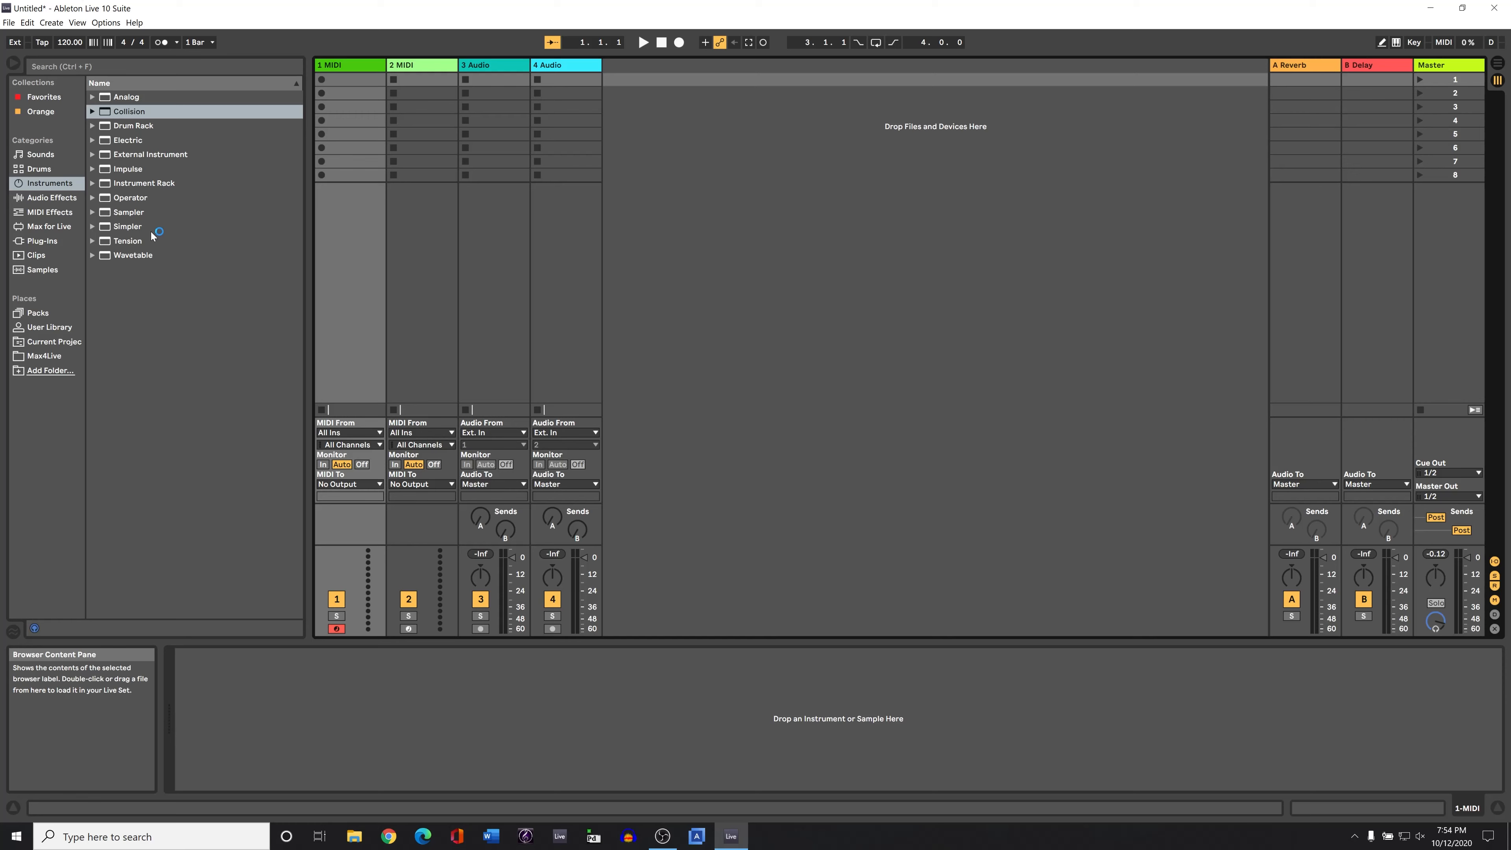
{"action": "left_click", "coordinate": [136, 199]}
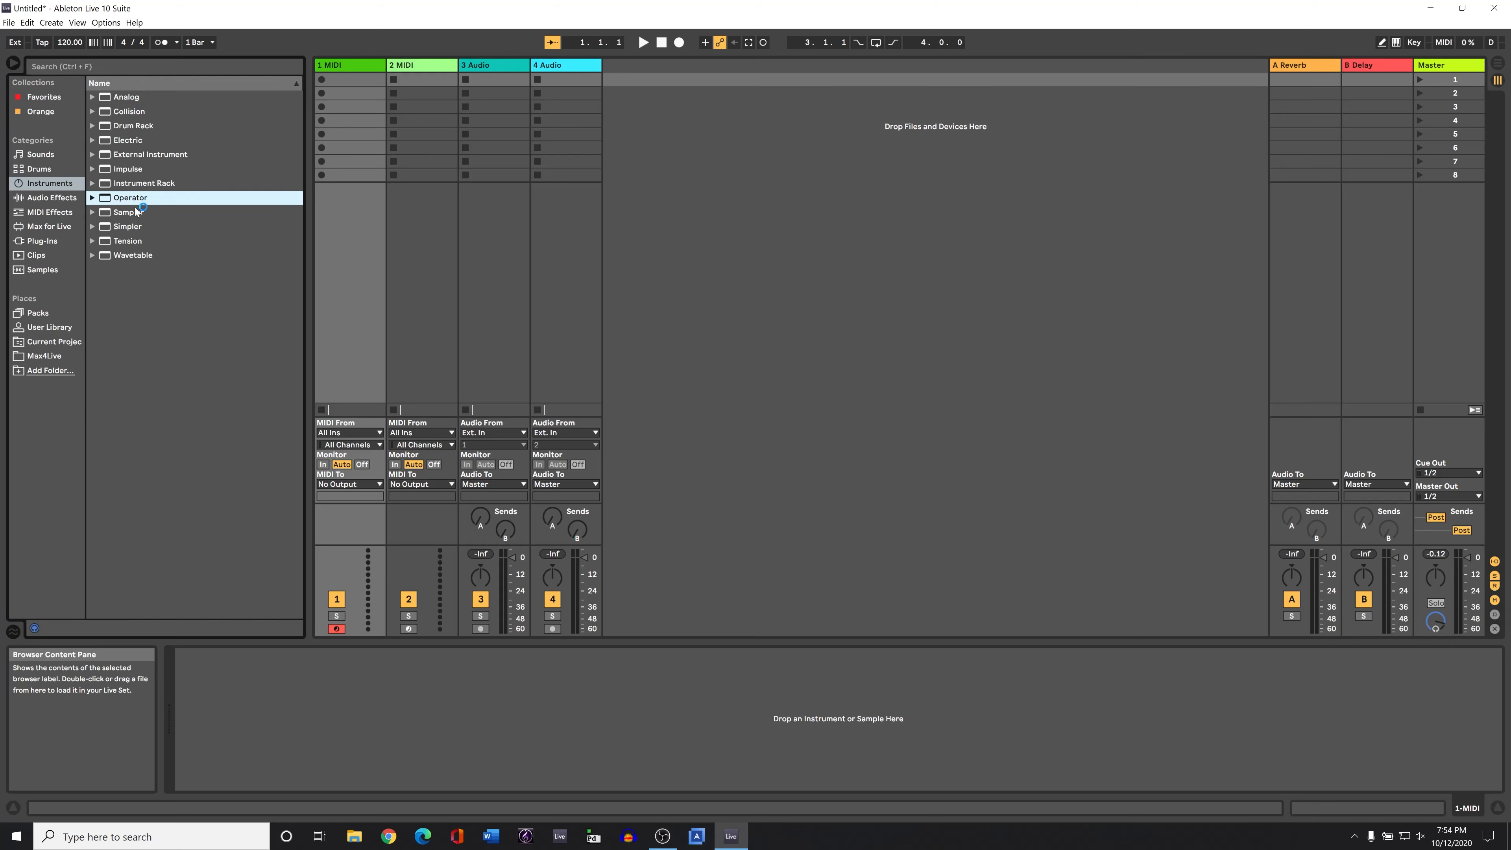
{"action": "left_click", "coordinate": [132, 255]}
{"action": "left_click", "coordinate": [130, 96]}
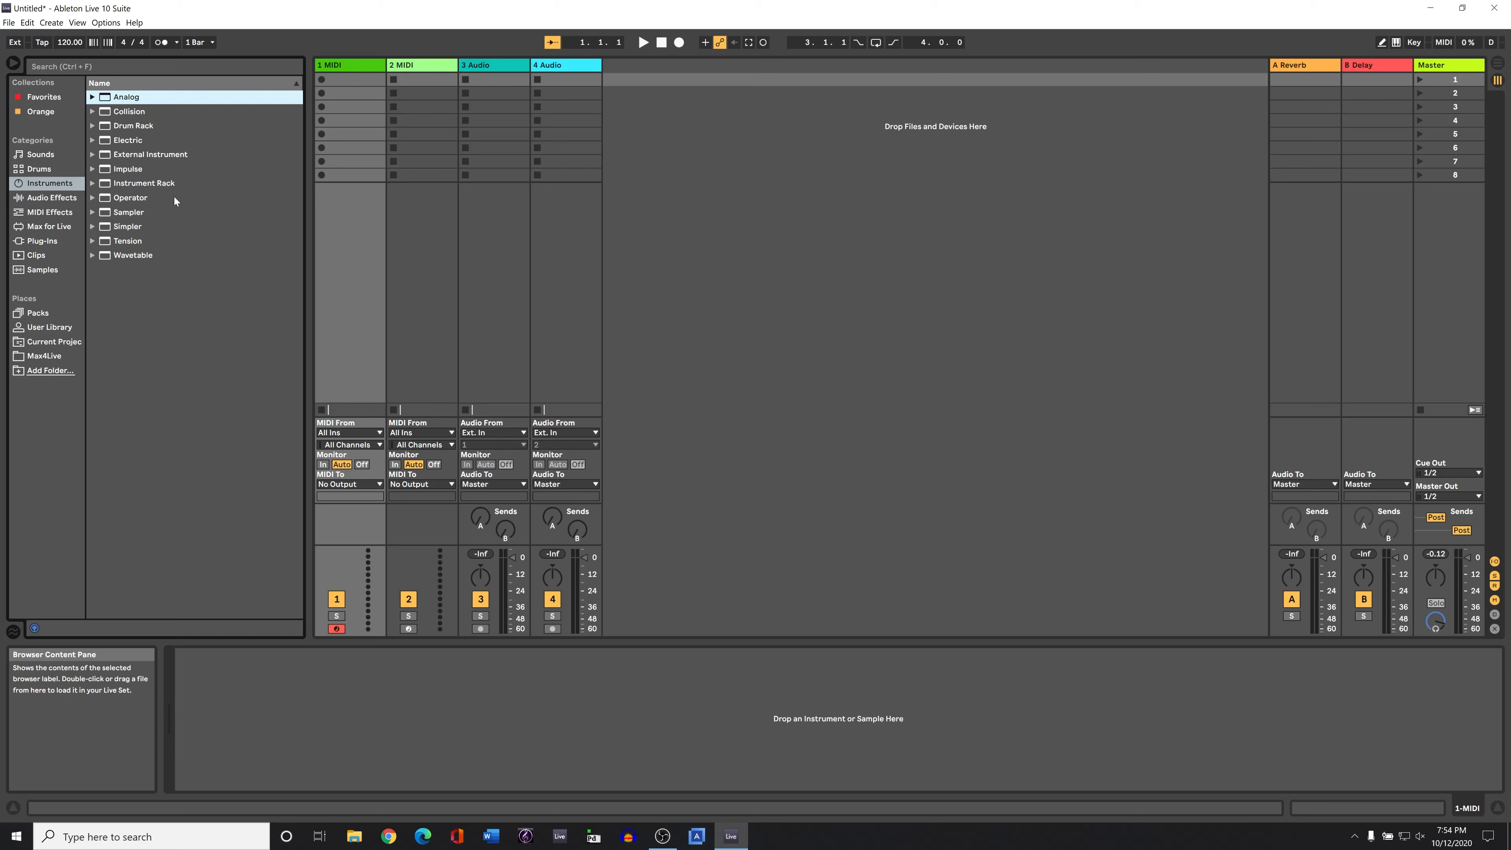
Step: Load an empty Instrument Rack onto the first MIDI track
{"action": "left_click", "coordinate": [136, 185]}
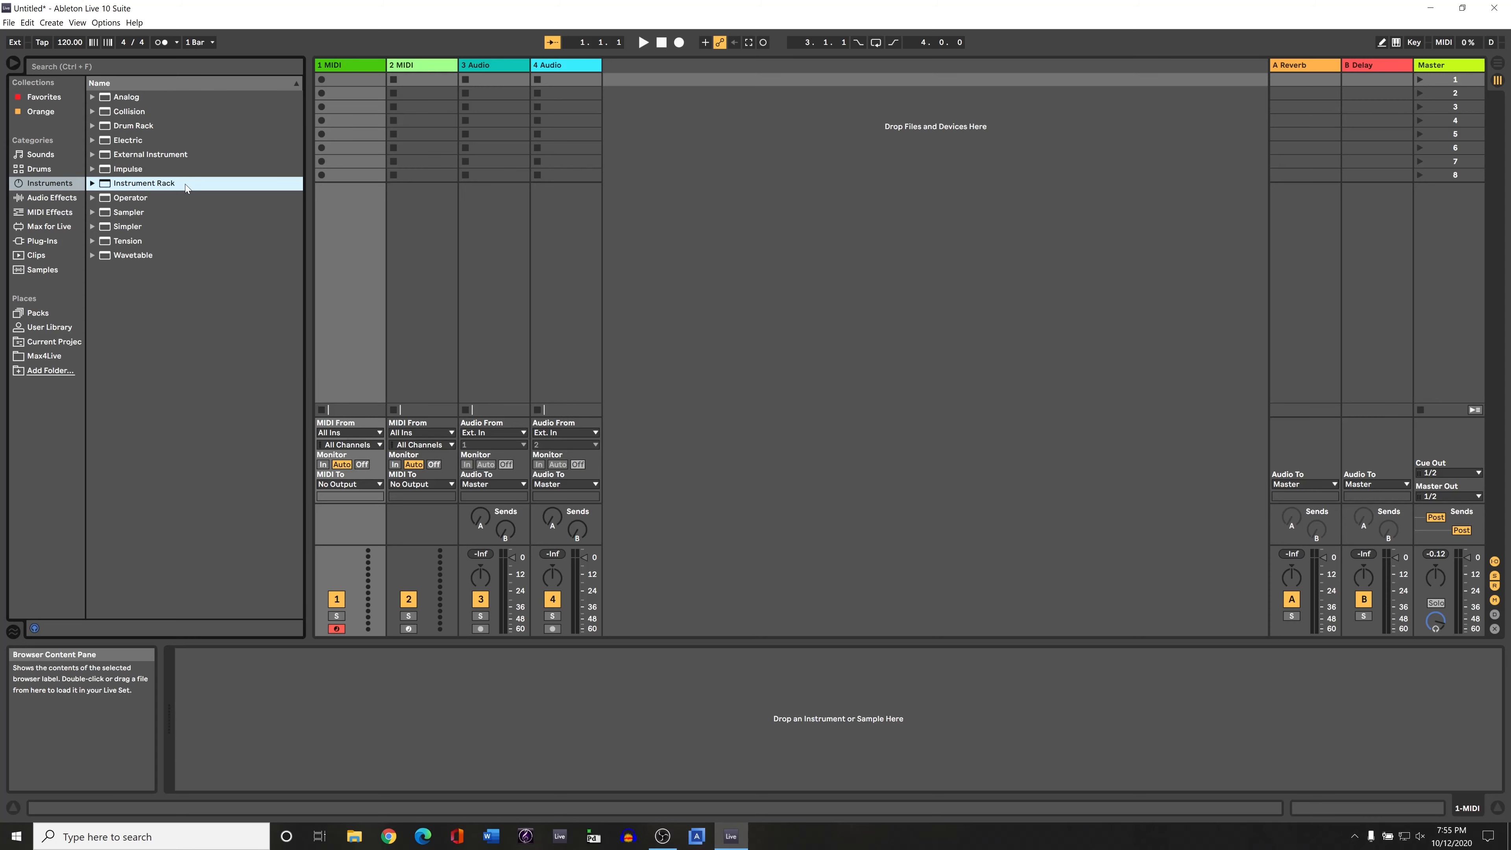
{"action": "left_click", "coordinate": [37, 155]}
{"action": "left_click", "coordinate": [43, 185]}
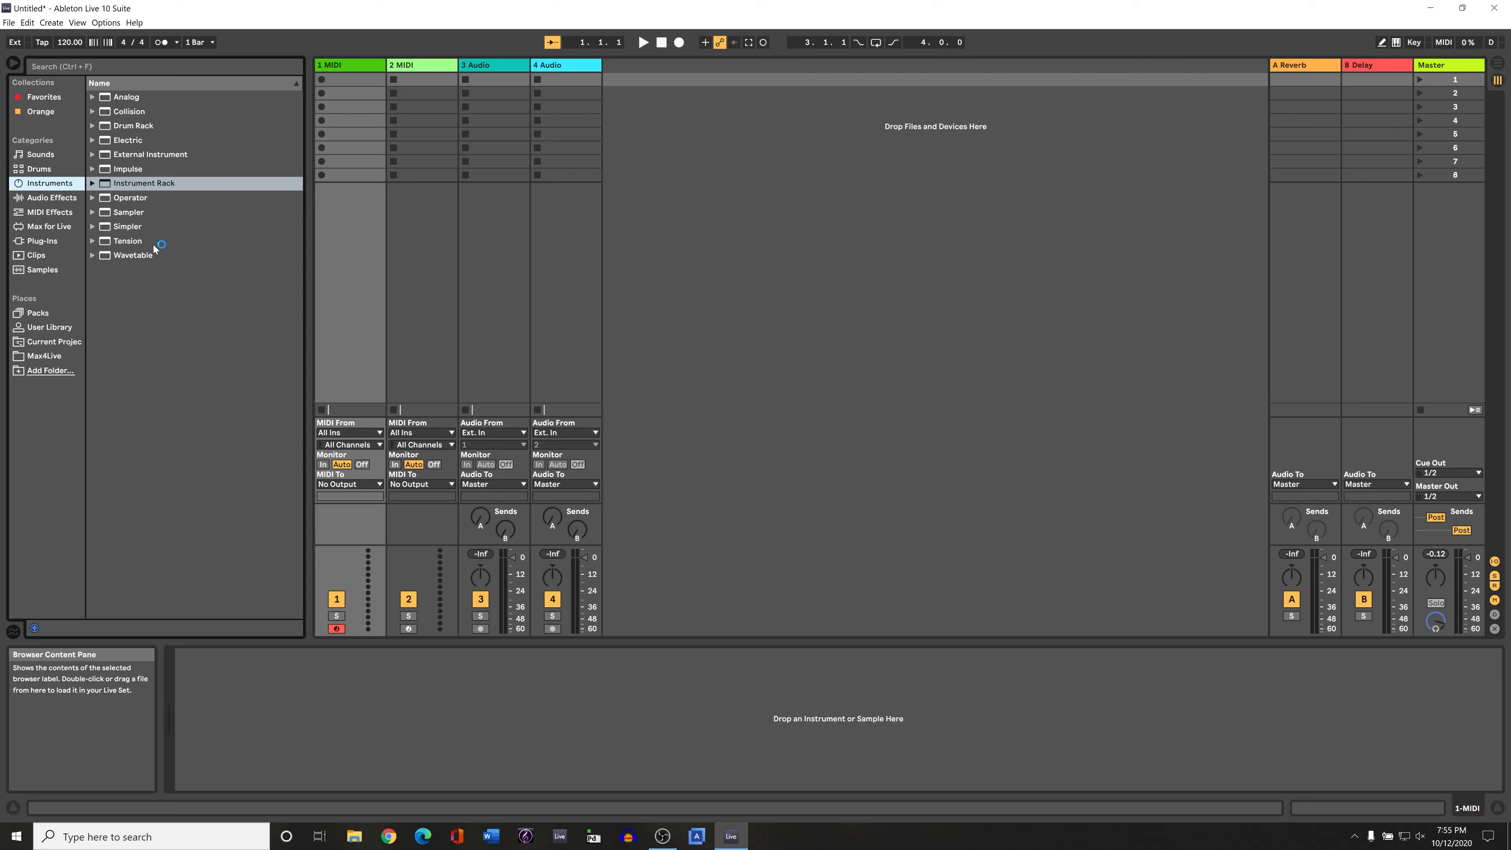
{"action": "left_click", "coordinate": [111, 183]}
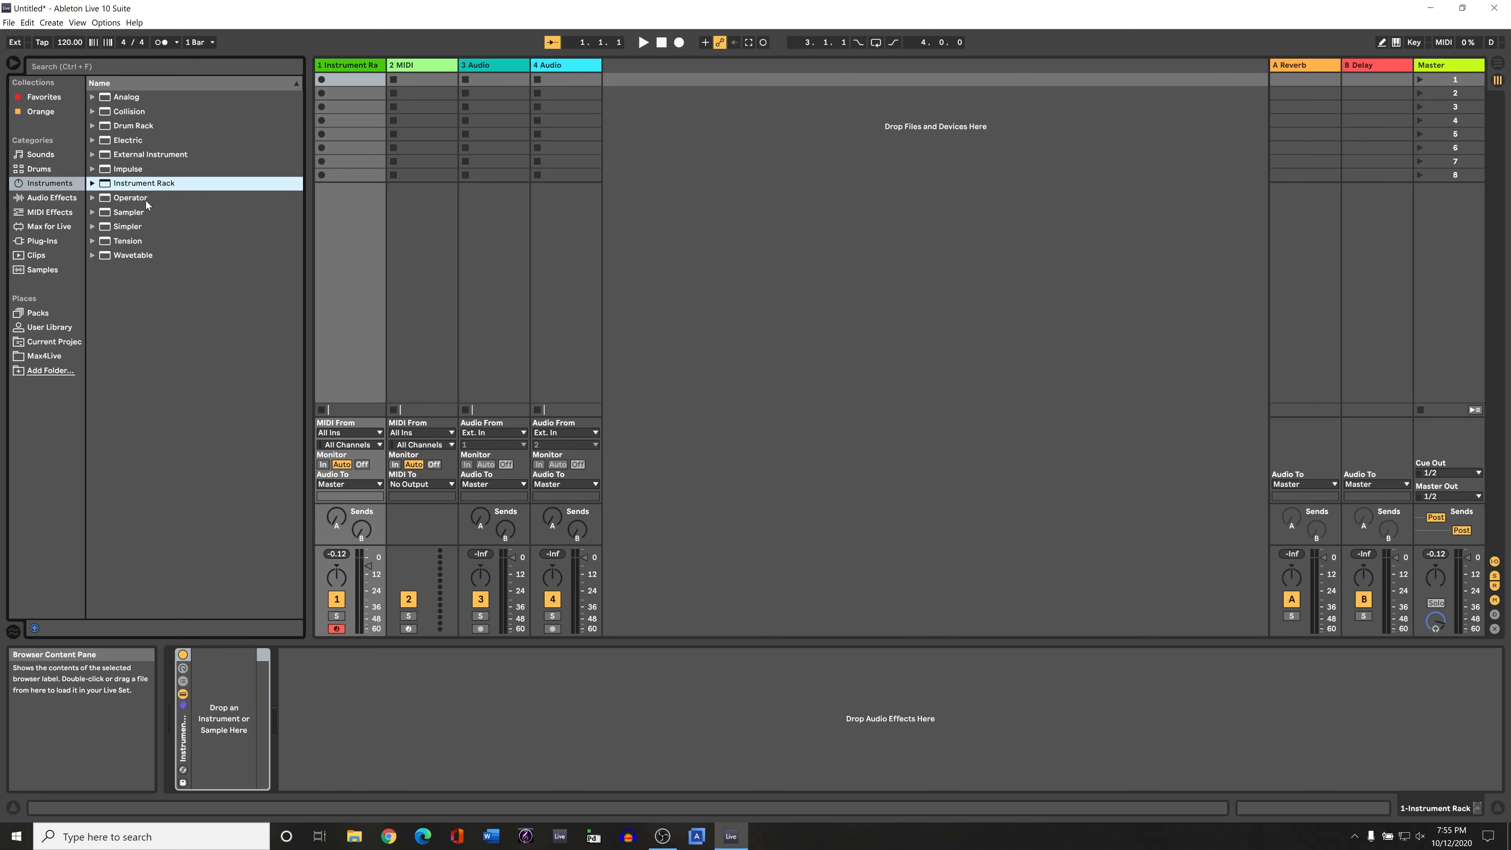
Step: Add the Analog synthesizer to the Instrument Rack and show the rack's chain list
{"action": "left_click", "coordinate": [127, 96]}
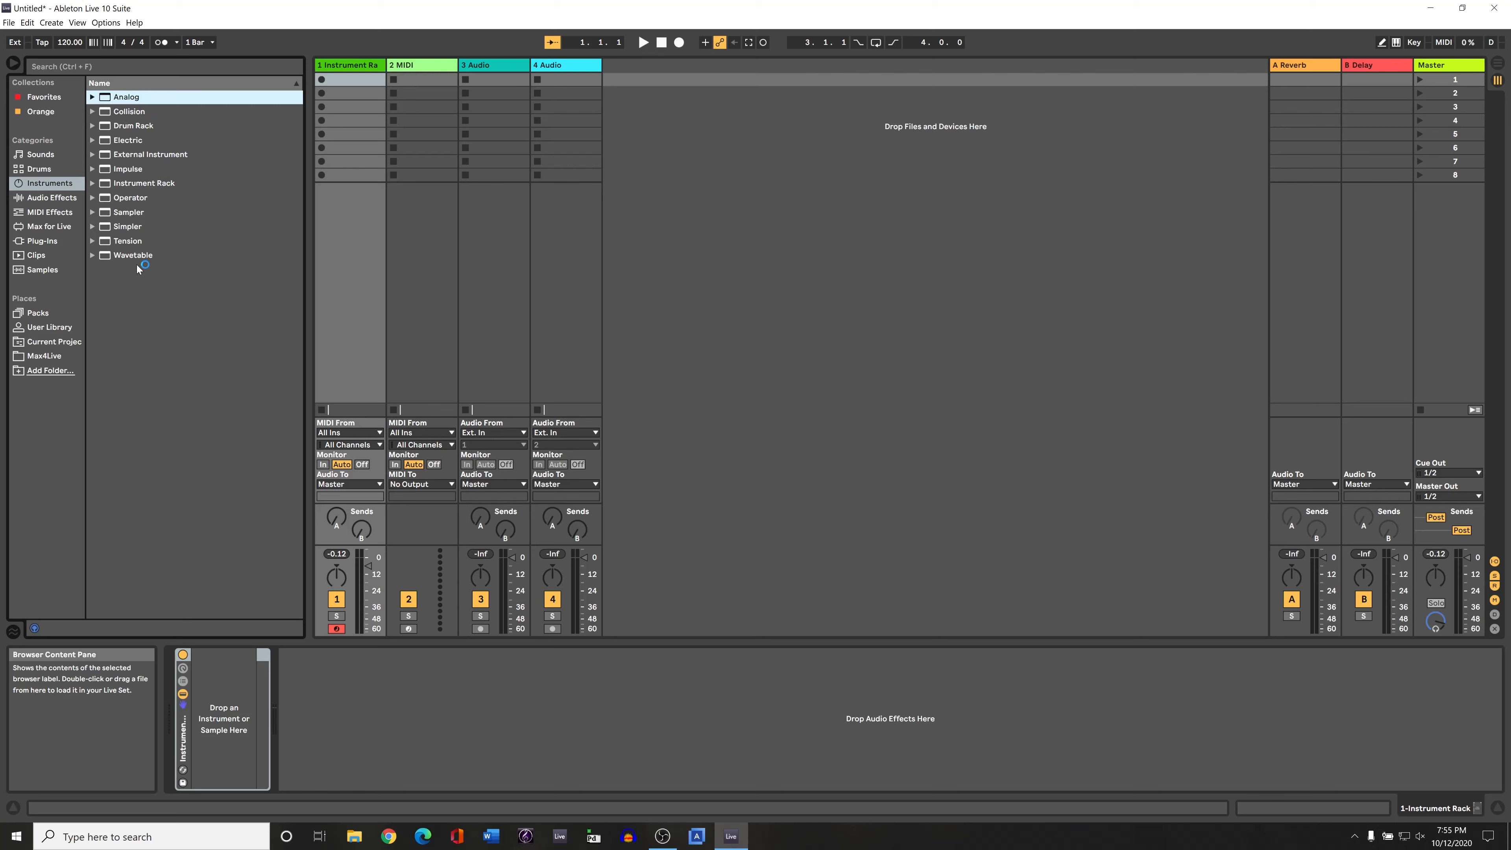
{"action": "left_click_drag", "start_coordinate": [131, 103], "coordinate": [206, 738]}
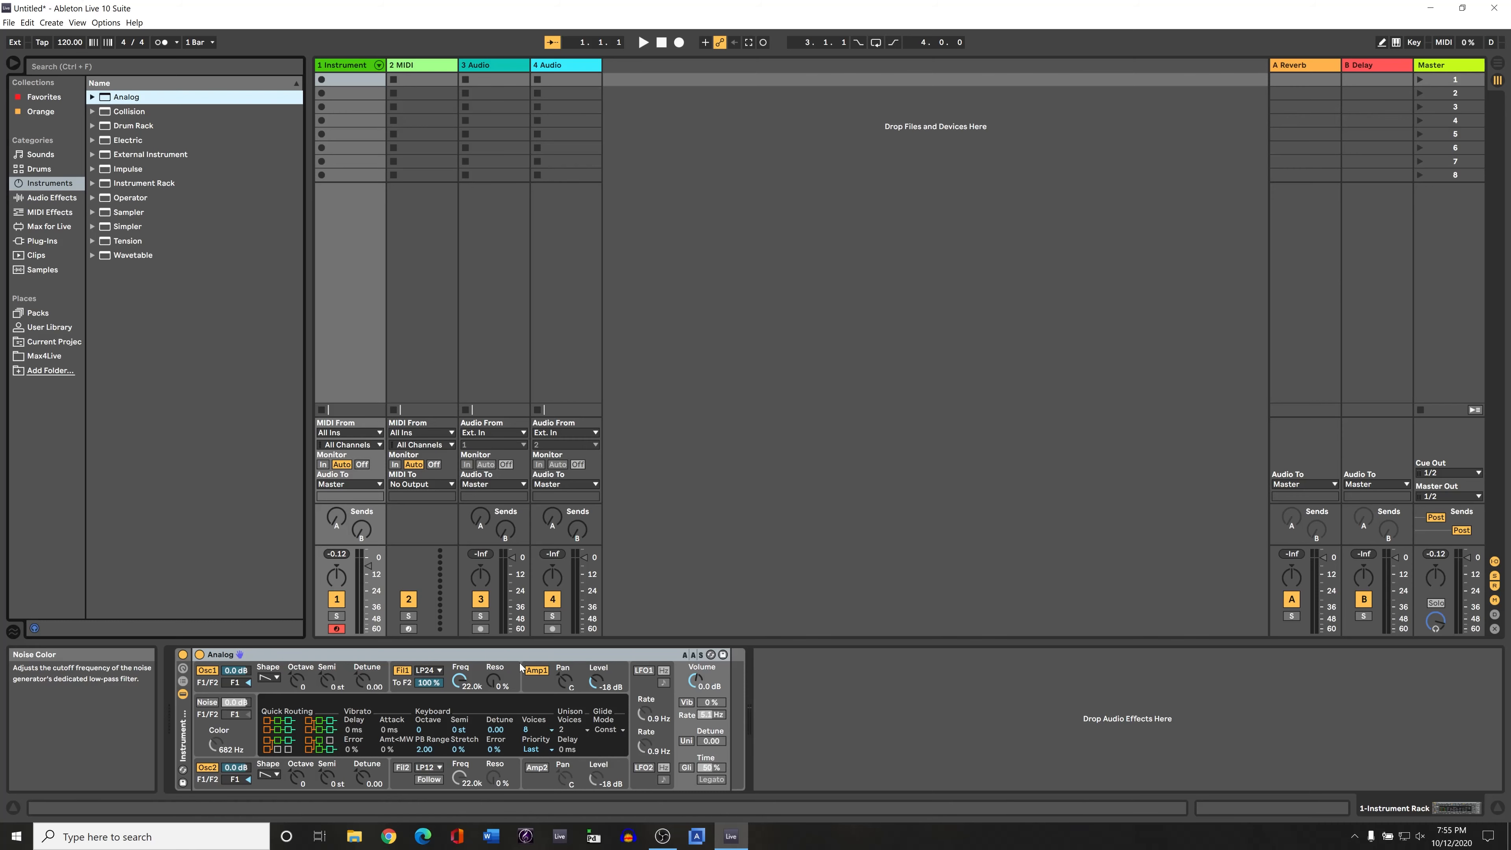
{"action": "left_click", "coordinate": [183, 679]}
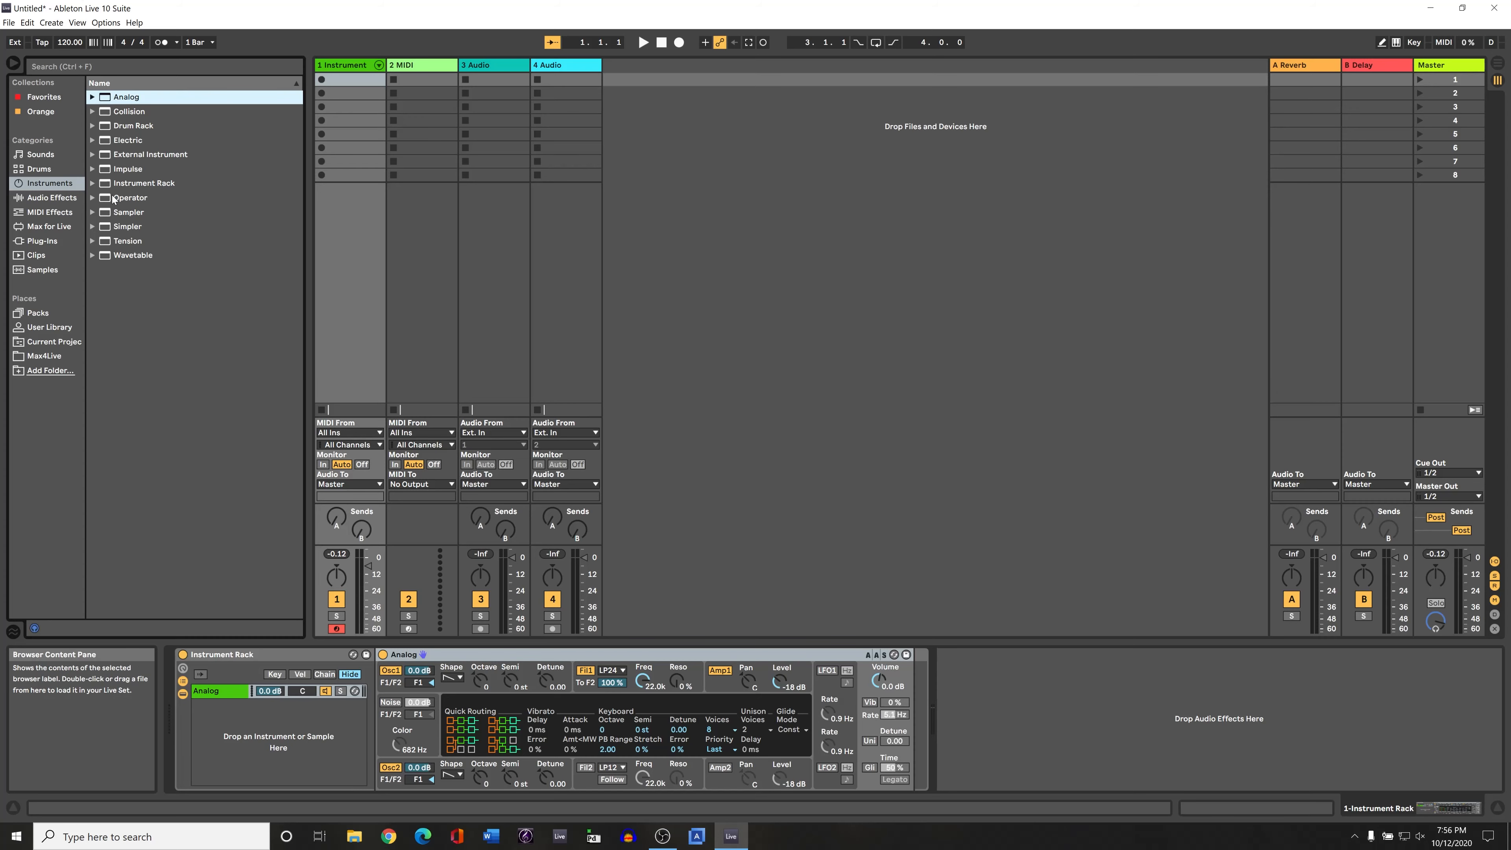
Step: Add Operator and Wavetable as two further parallel chains in the Instrument Rack
{"action": "left_click_drag", "start_coordinate": [112, 198], "coordinate": [258, 722]}
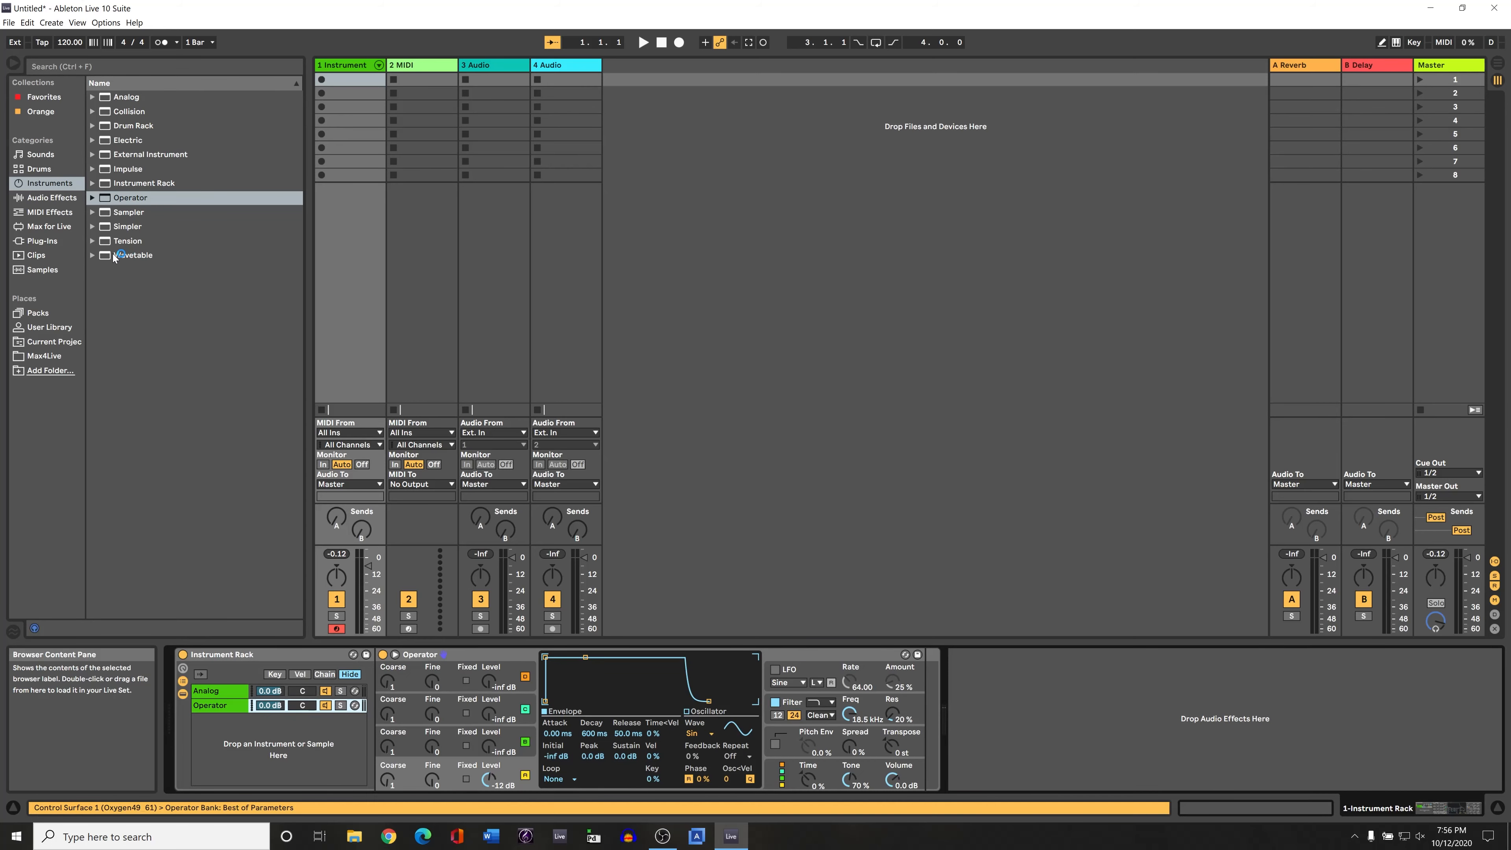
{"action": "left_click_drag", "start_coordinate": [130, 260], "coordinate": [268, 744]}
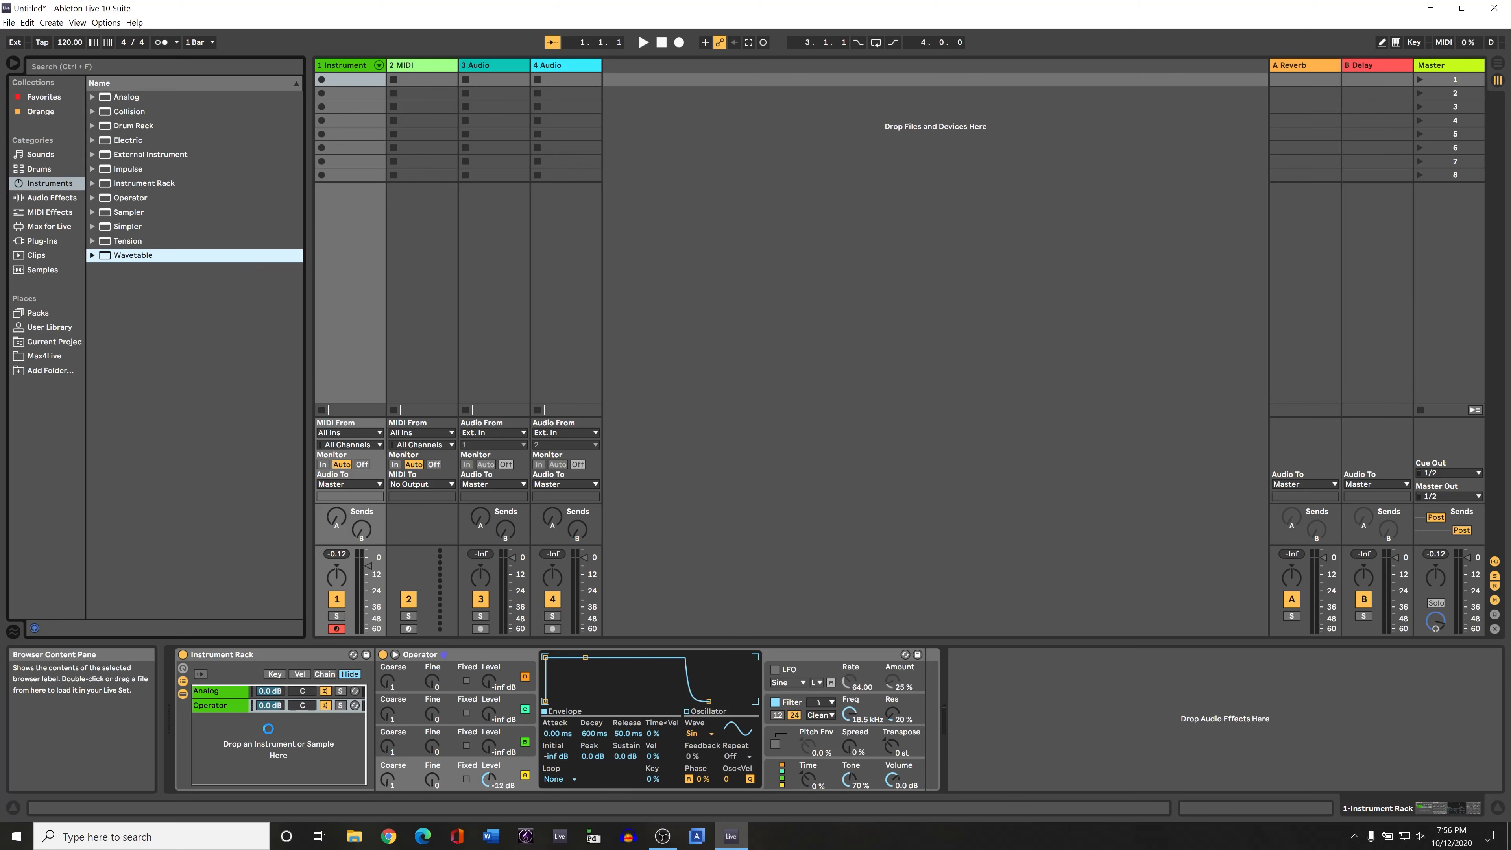
{"action": "left_click_drag", "start_coordinate": [267, 728], "coordinate": [270, 730]}
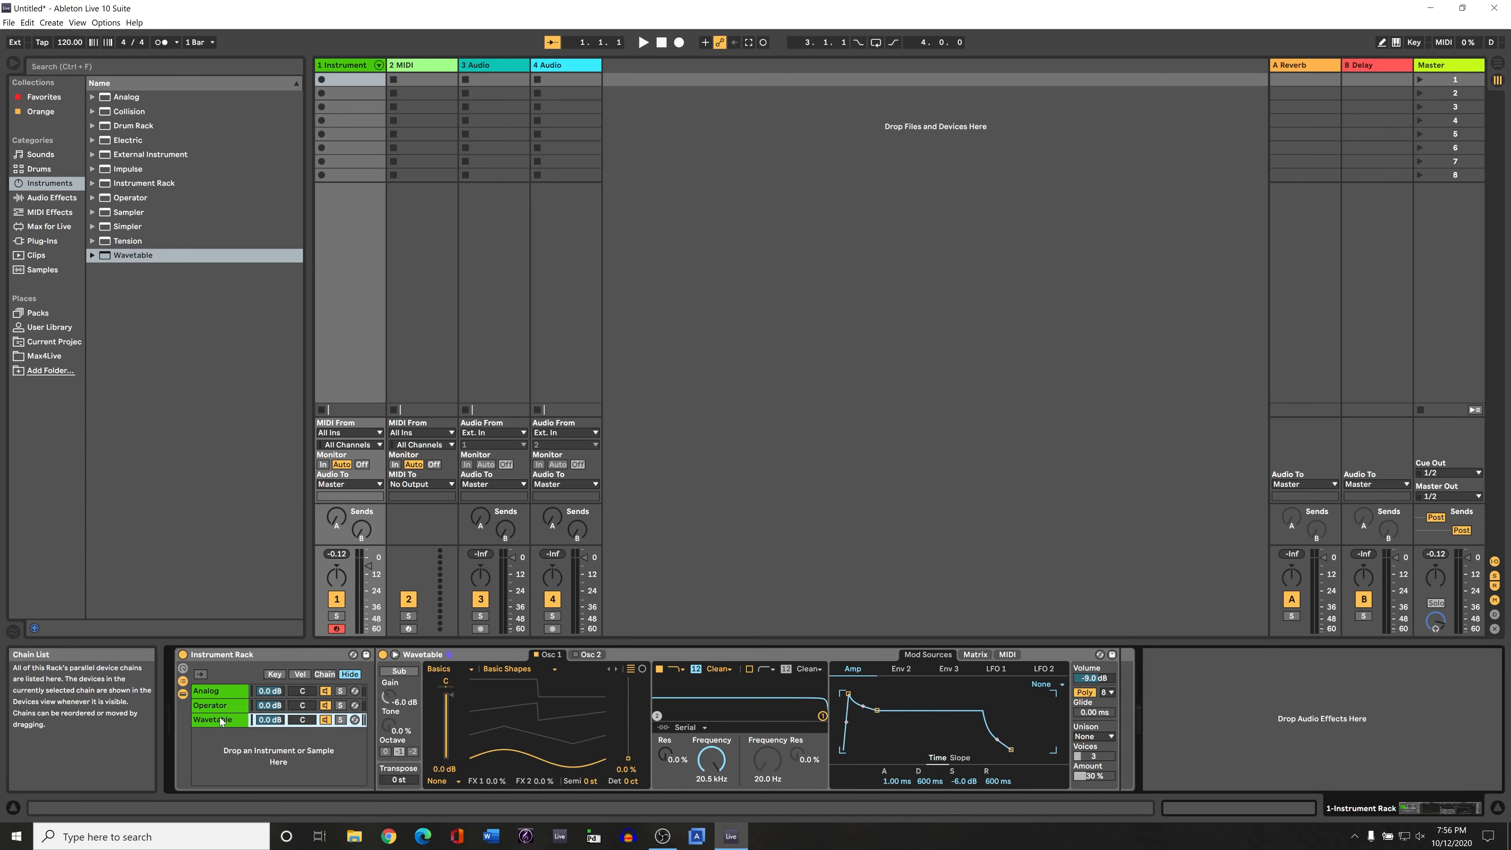
Step: Examine the devices in the Analog, Operator and Wavetable chains of the Instrument Rack
{"action": "left_click", "coordinate": [222, 705]}
{"action": "left_click", "coordinate": [224, 694]}
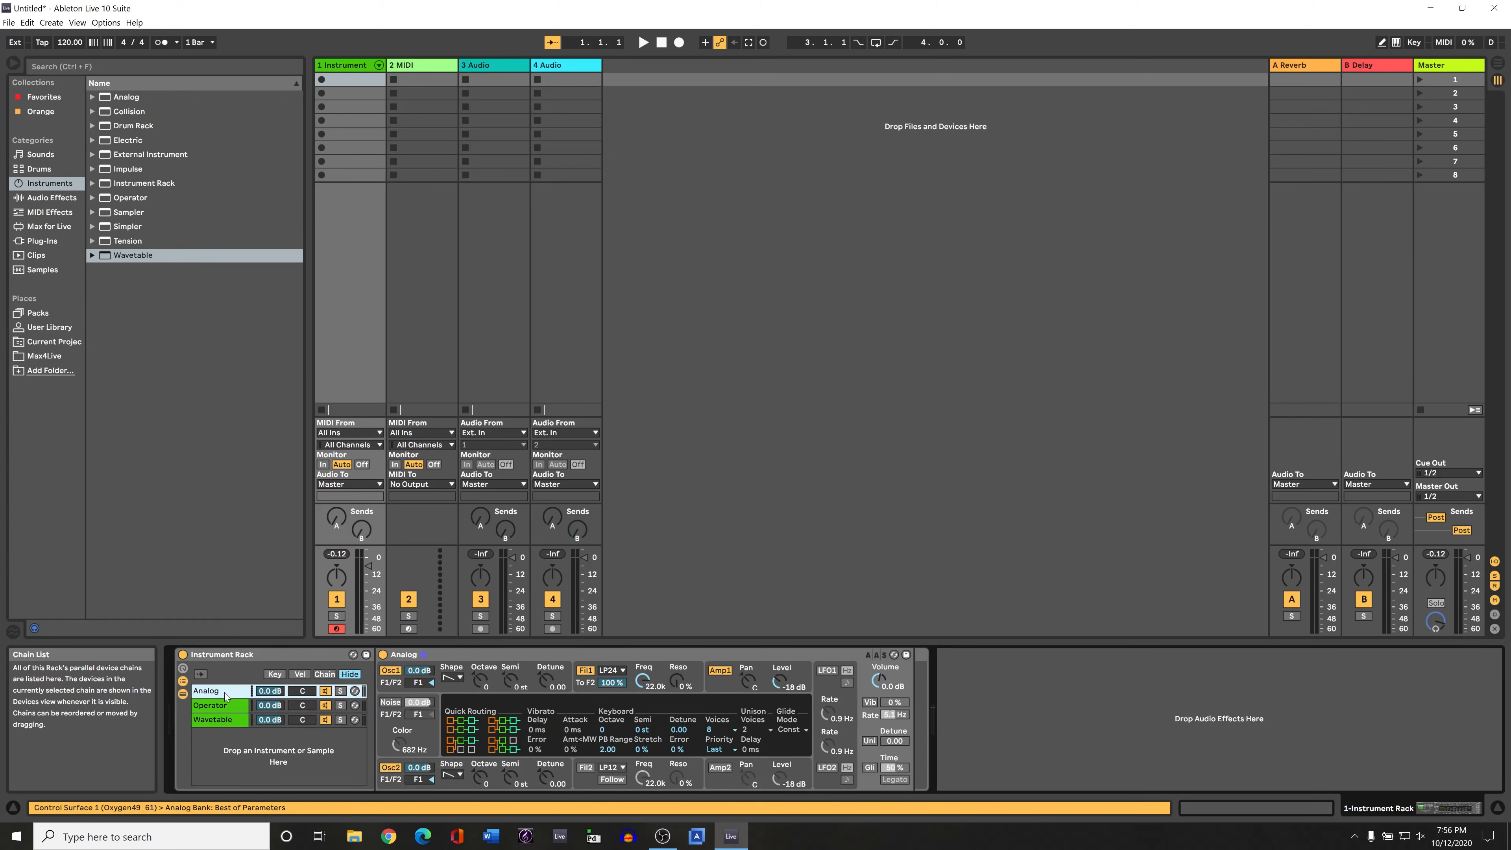
{"action": "left_click", "coordinate": [233, 706]}
{"action": "left_click", "coordinate": [234, 720]}
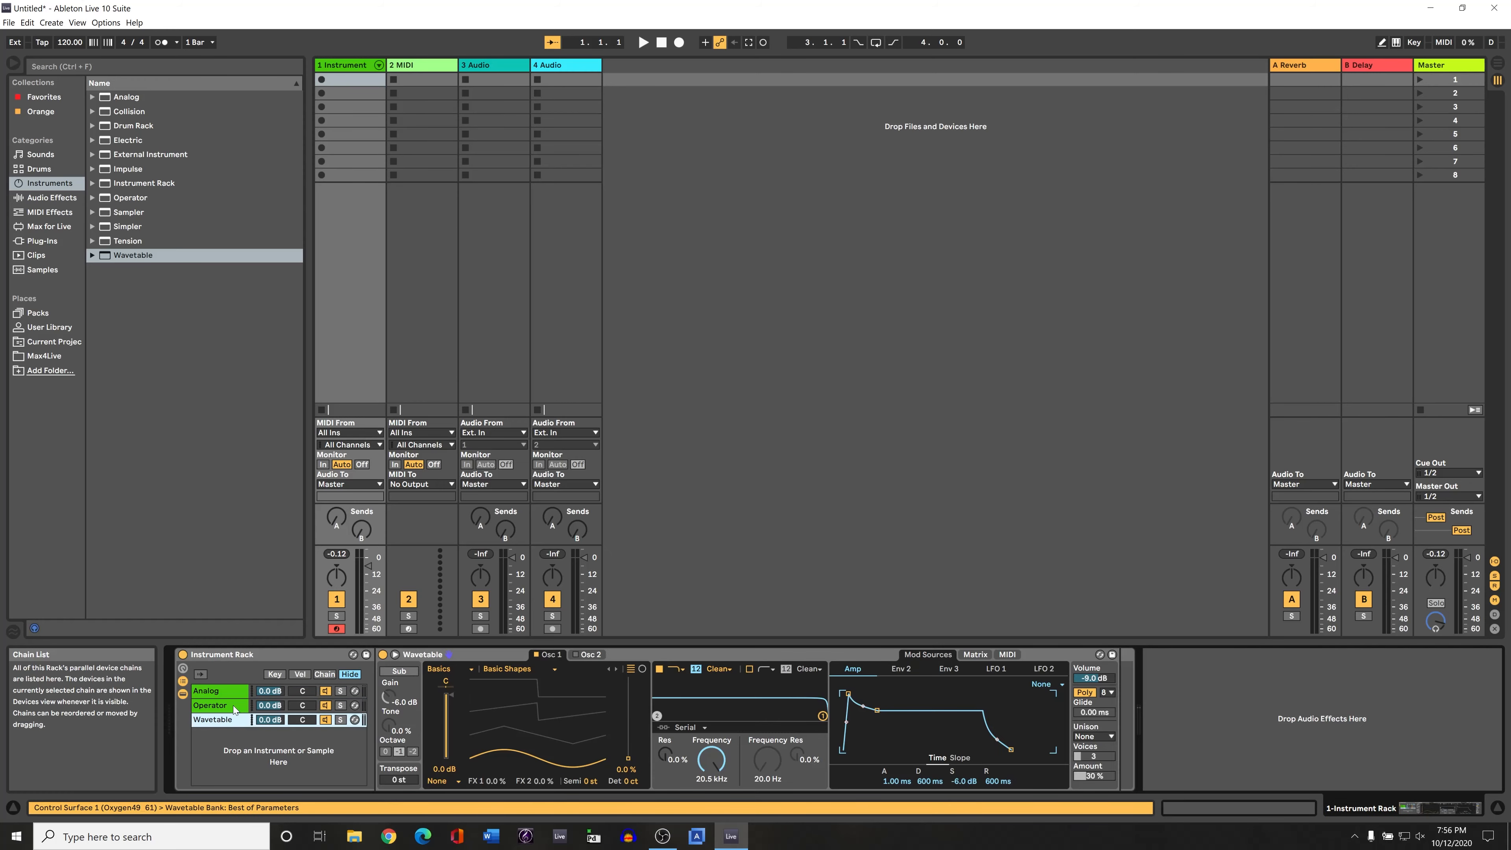
{"action": "left_click", "coordinate": [232, 705]}
{"action": "left_click", "coordinate": [232, 696]}
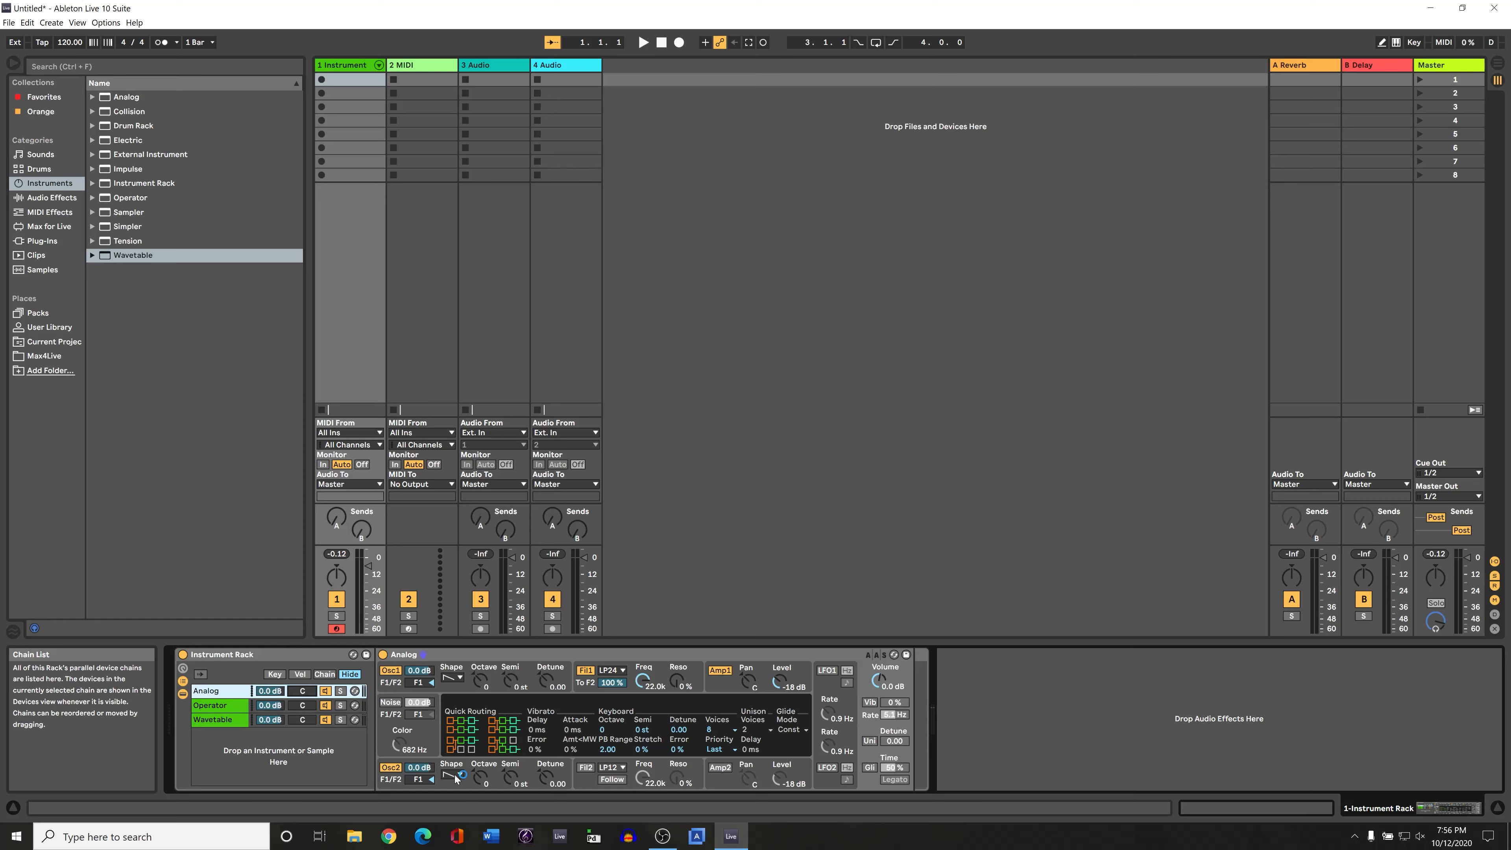
{"action": "left_click", "coordinate": [467, 654]}
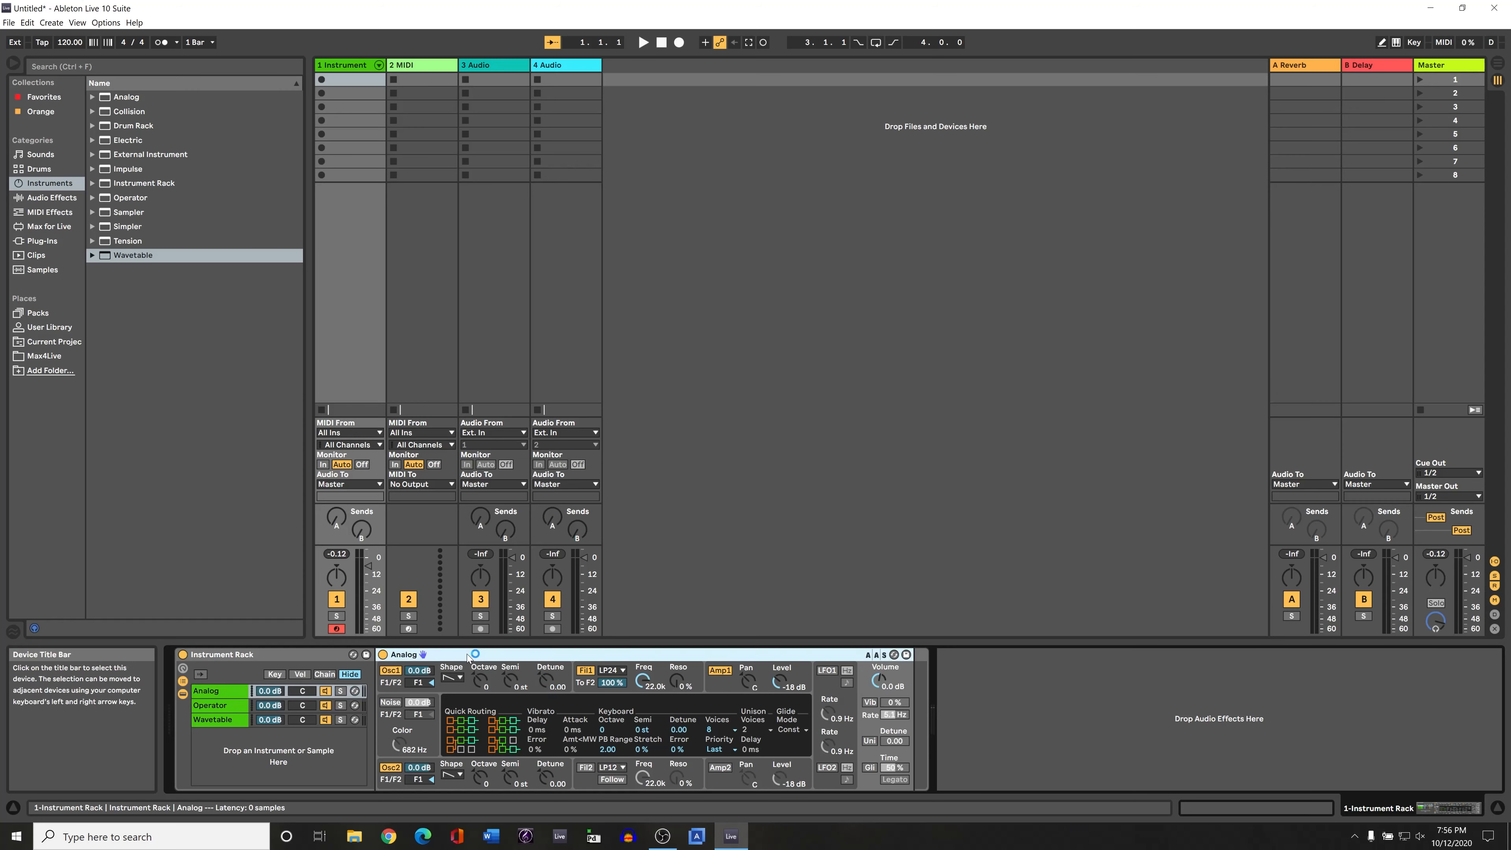
{"action": "left_click", "coordinate": [237, 709]}
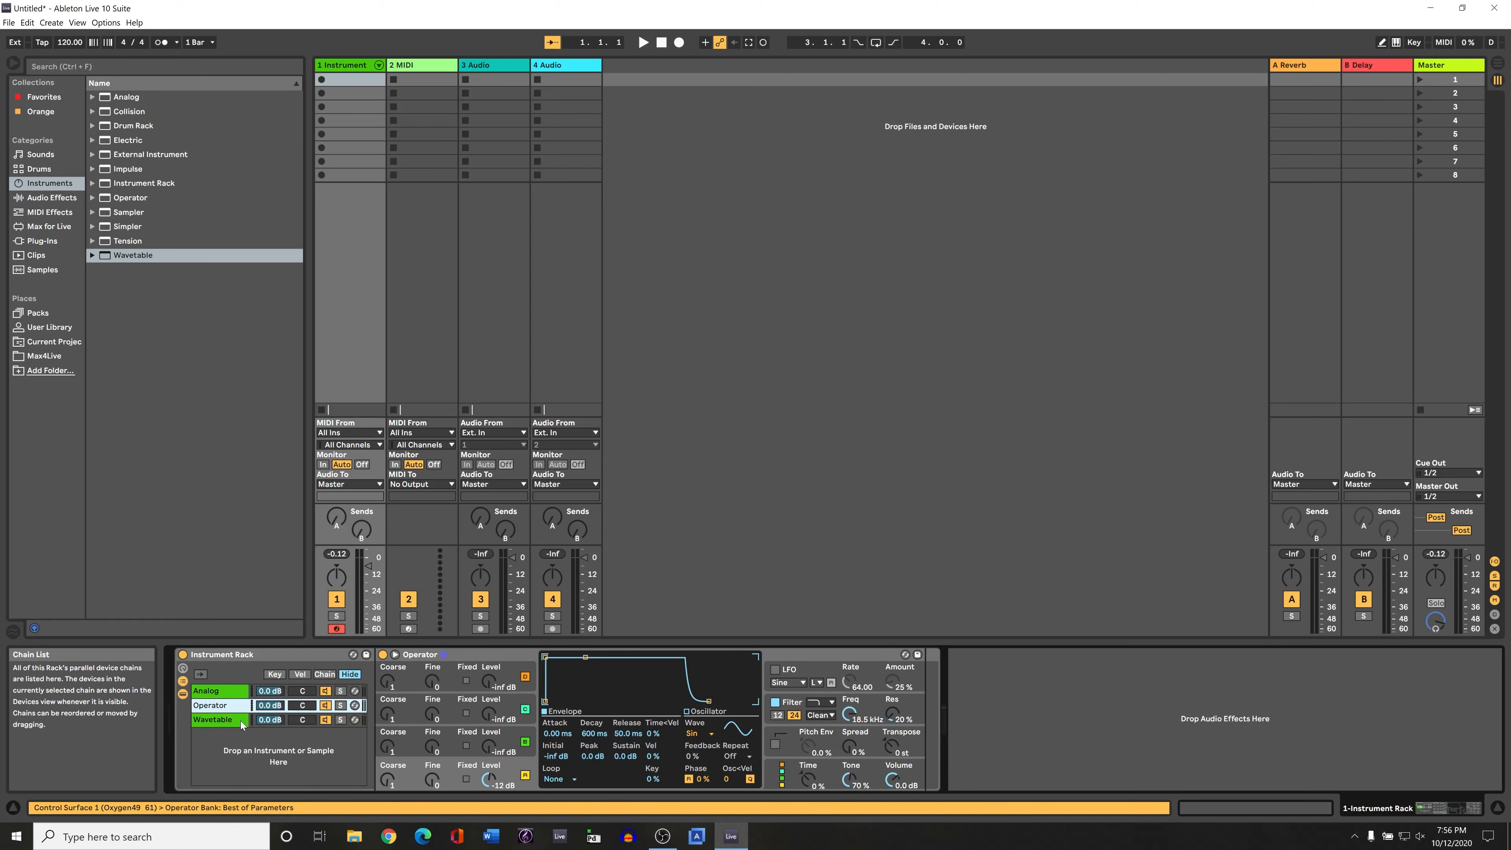
{"action": "left_click", "coordinate": [242, 722]}
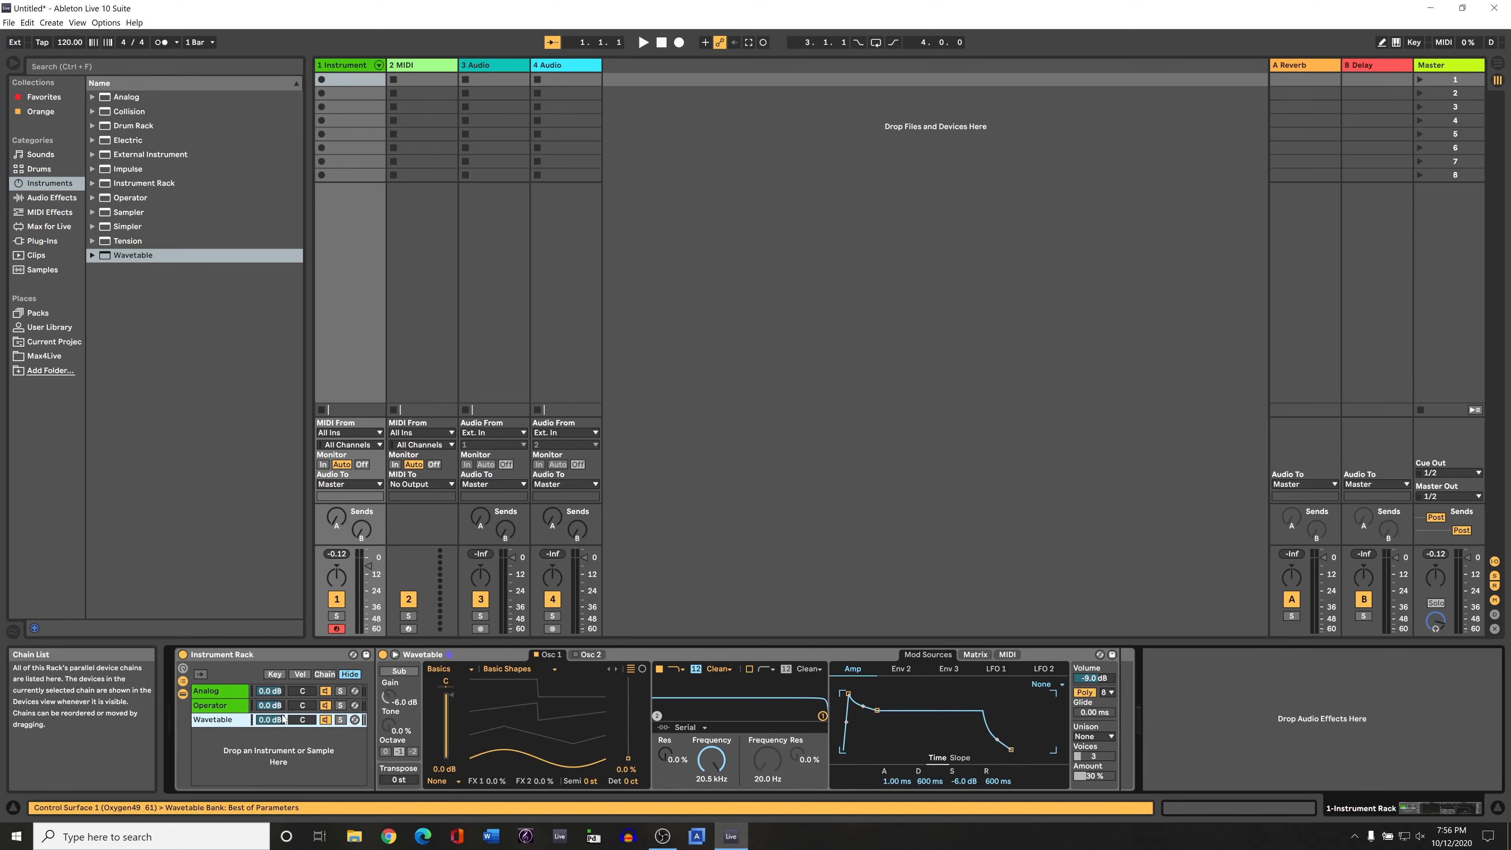
{"action": "left_click", "coordinate": [231, 693]}
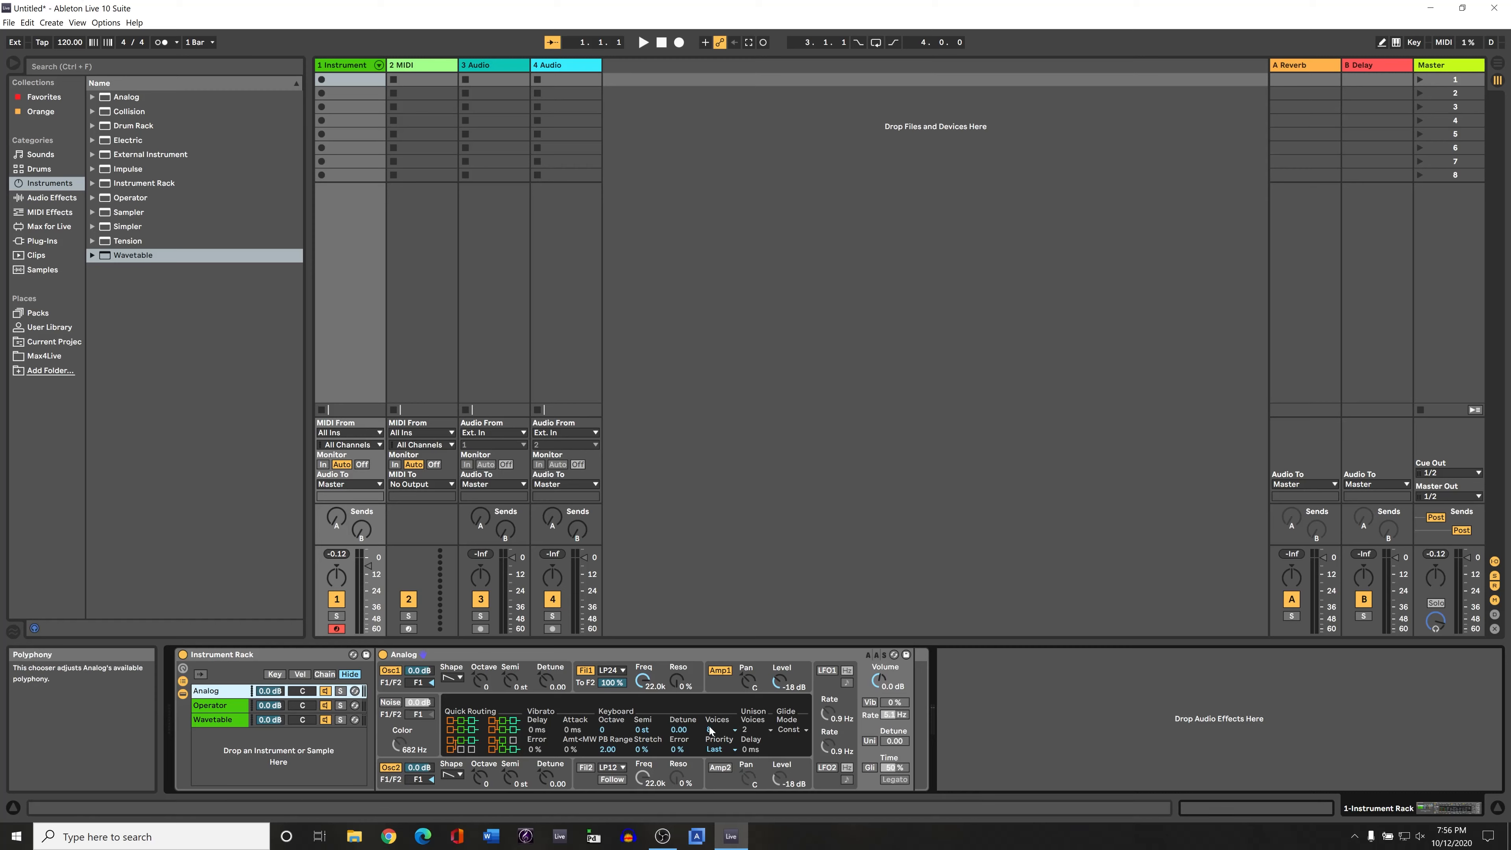
{"action": "left_click", "coordinate": [587, 655]}
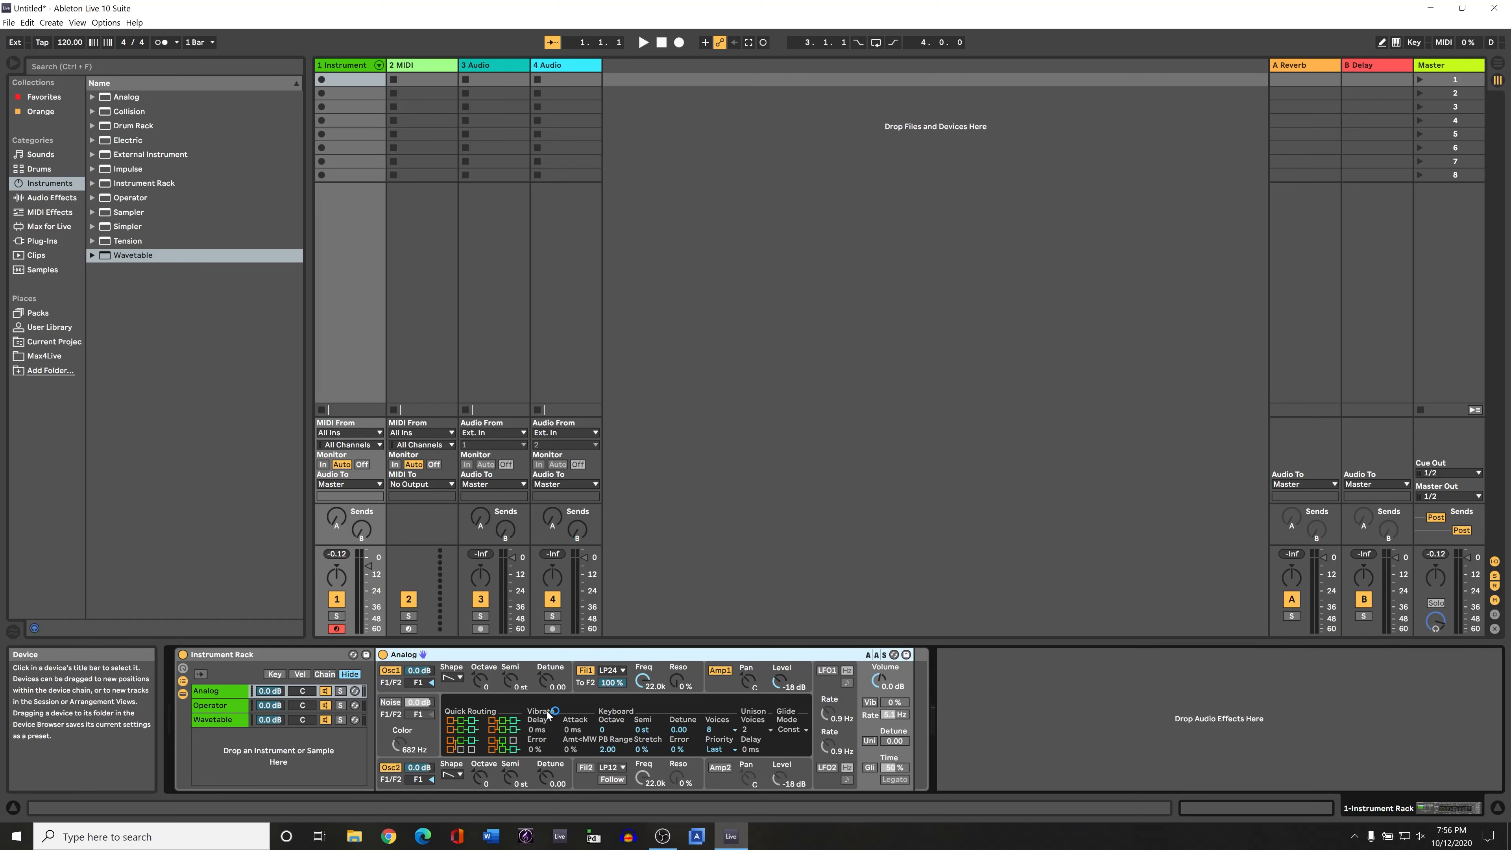
{"action": "left_click", "coordinate": [231, 706]}
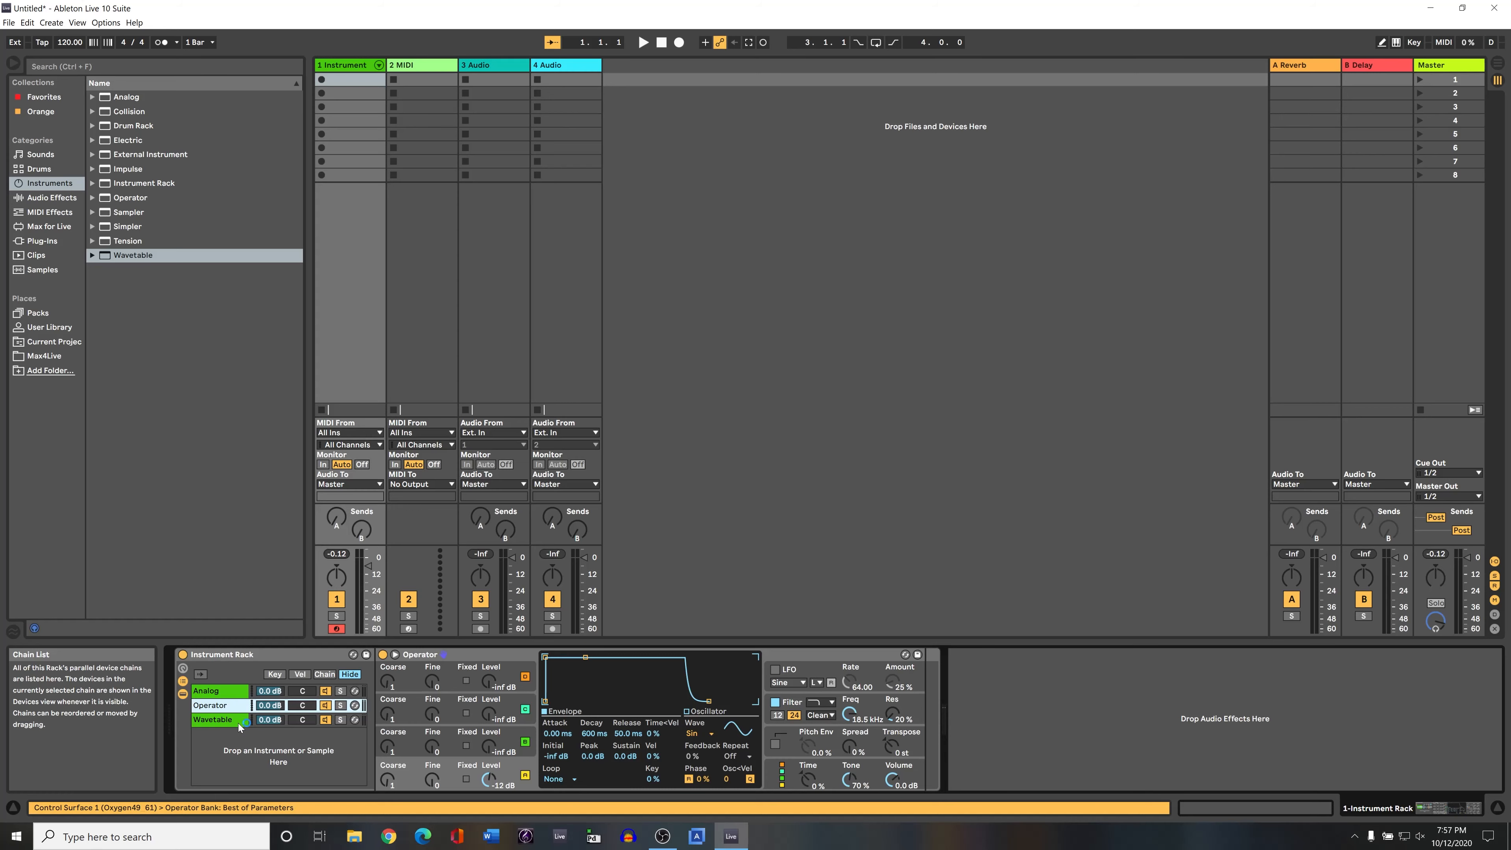
{"action": "left_click", "coordinate": [239, 721]}
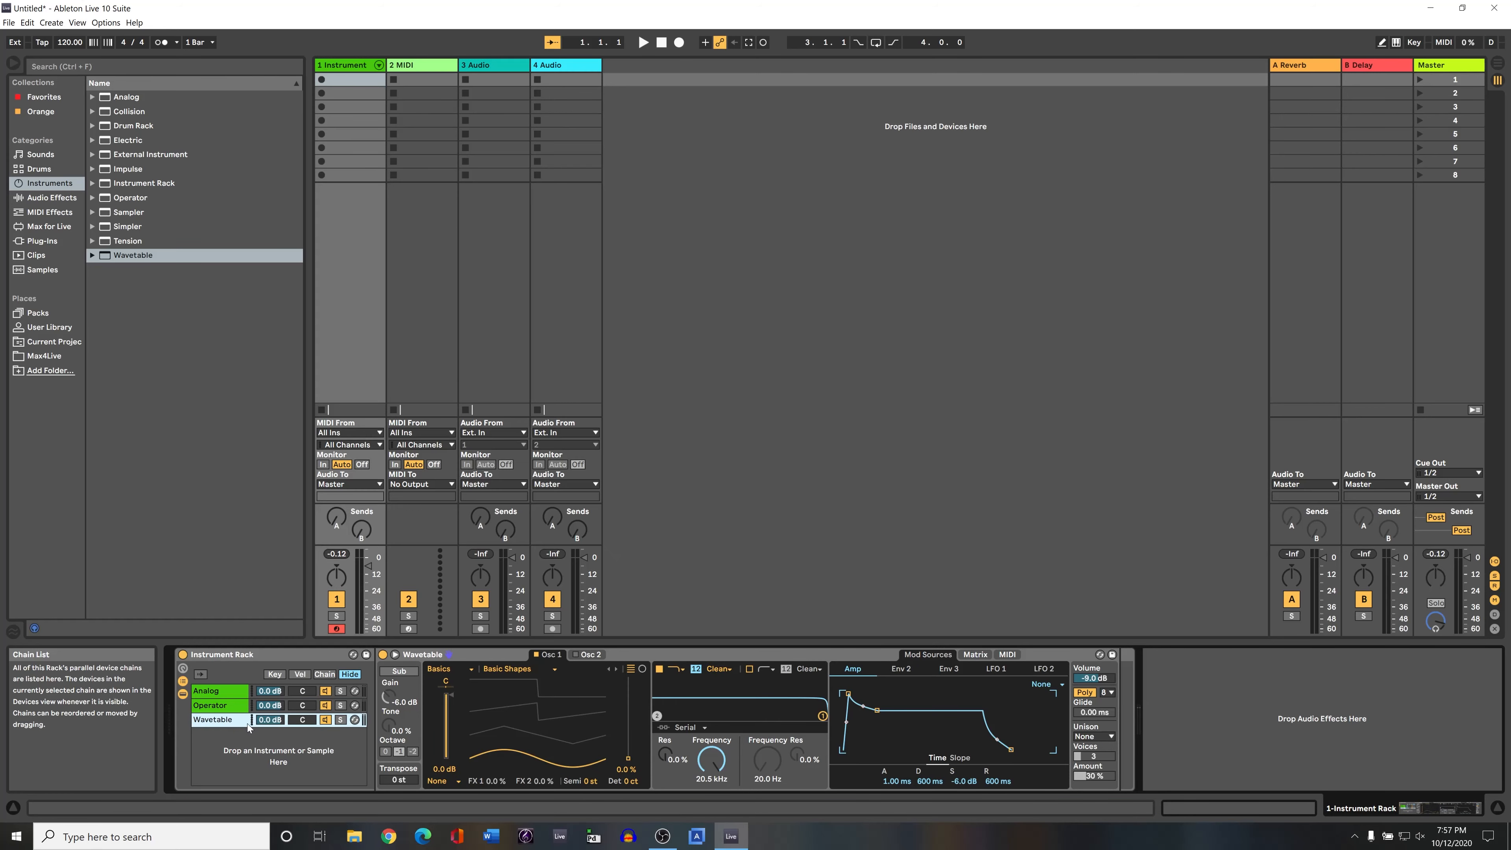
{"action": "left_click", "coordinate": [231, 706]}
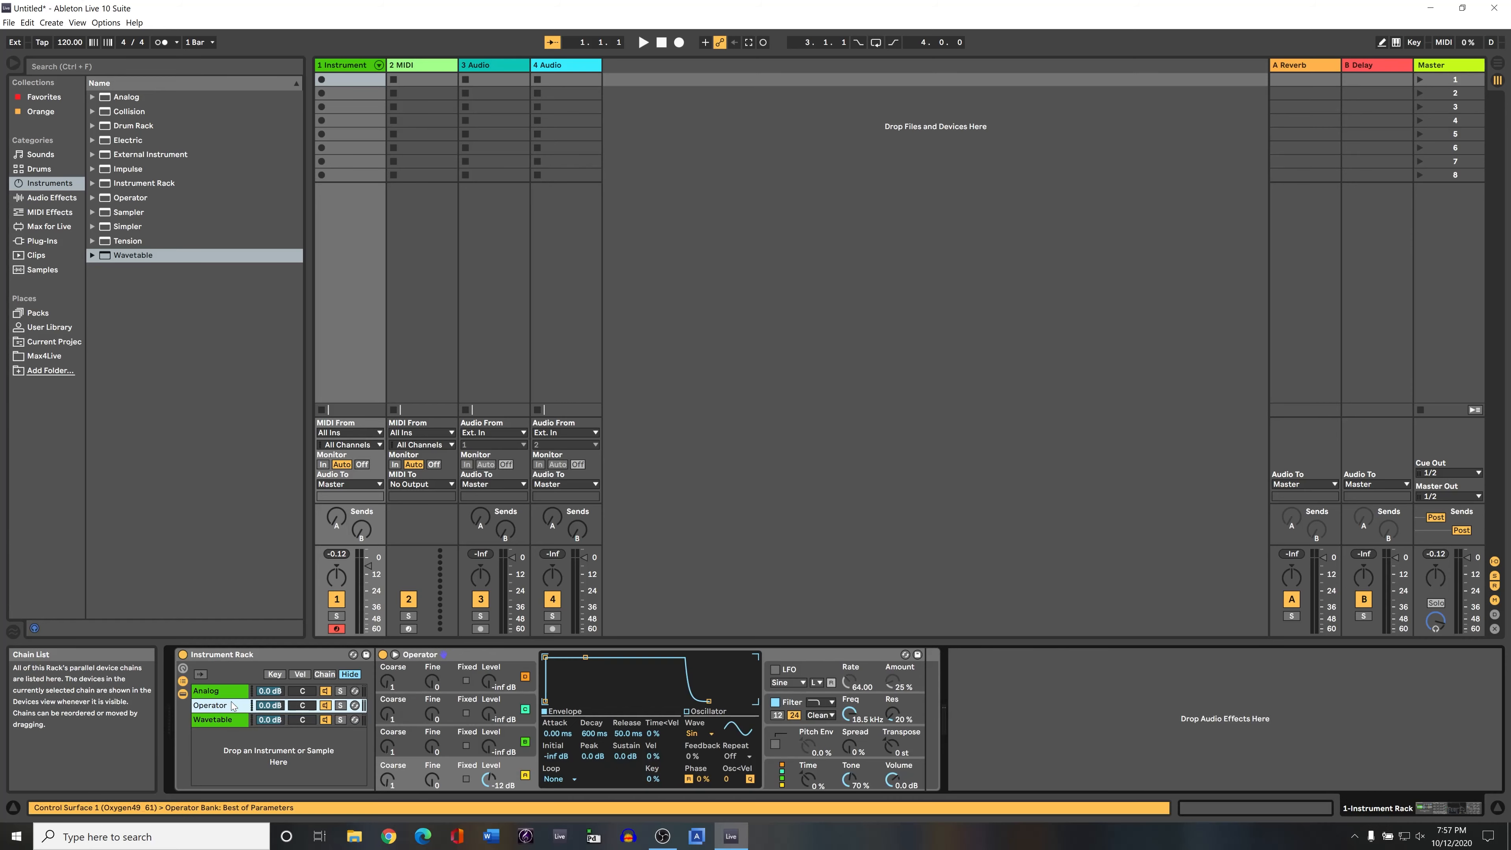
{"action": "left_click", "coordinate": [233, 692]}
{"action": "left_click", "coordinate": [241, 709]}
{"action": "left_click", "coordinate": [241, 721]}
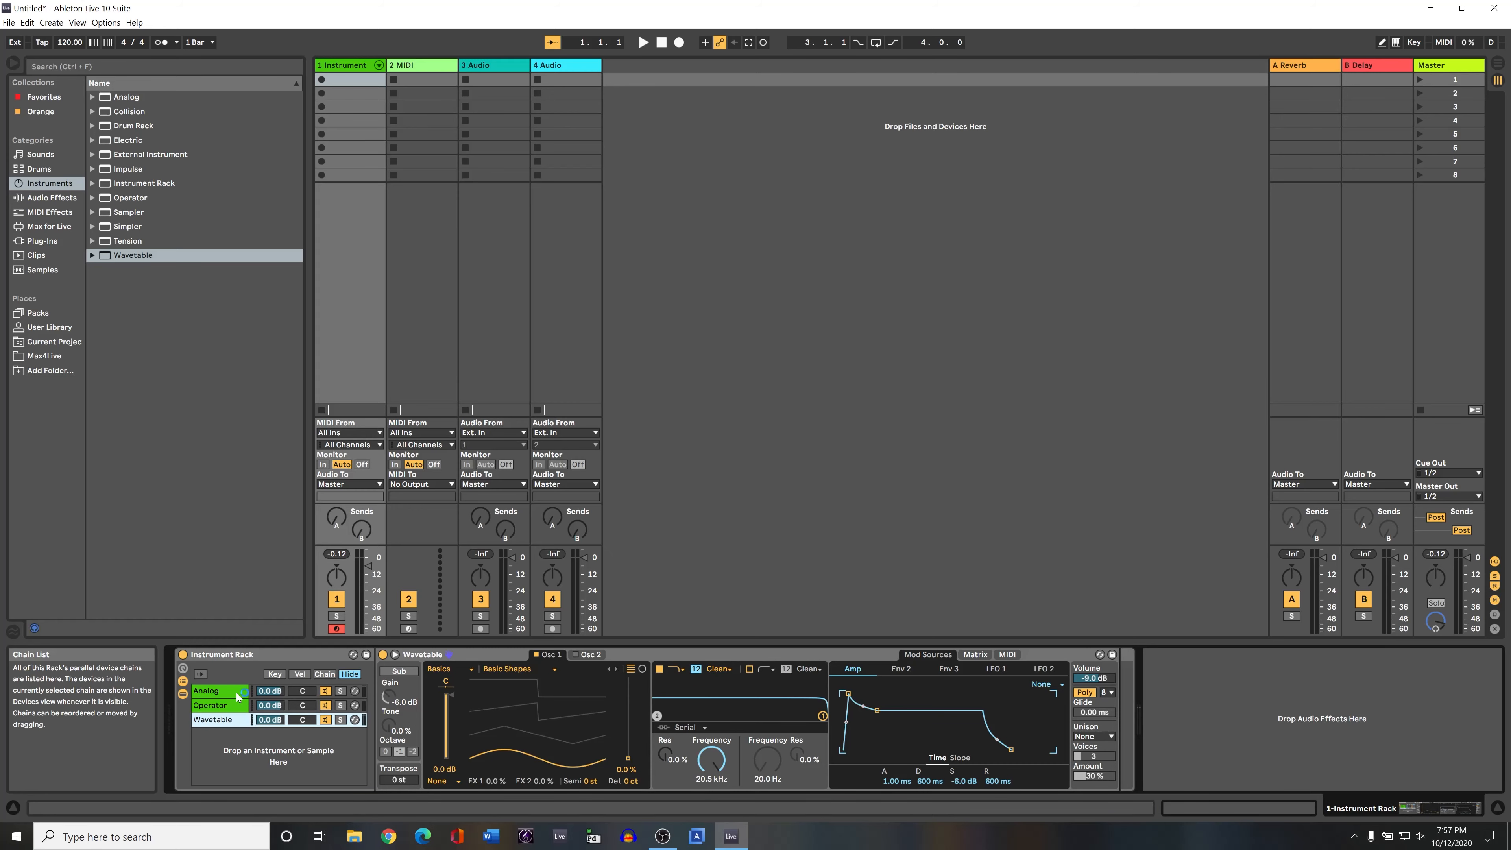
Step: Solo the Analog chain and choose the sawtooth shape for its Oscillator 1
{"action": "left_click", "coordinate": [238, 697]}
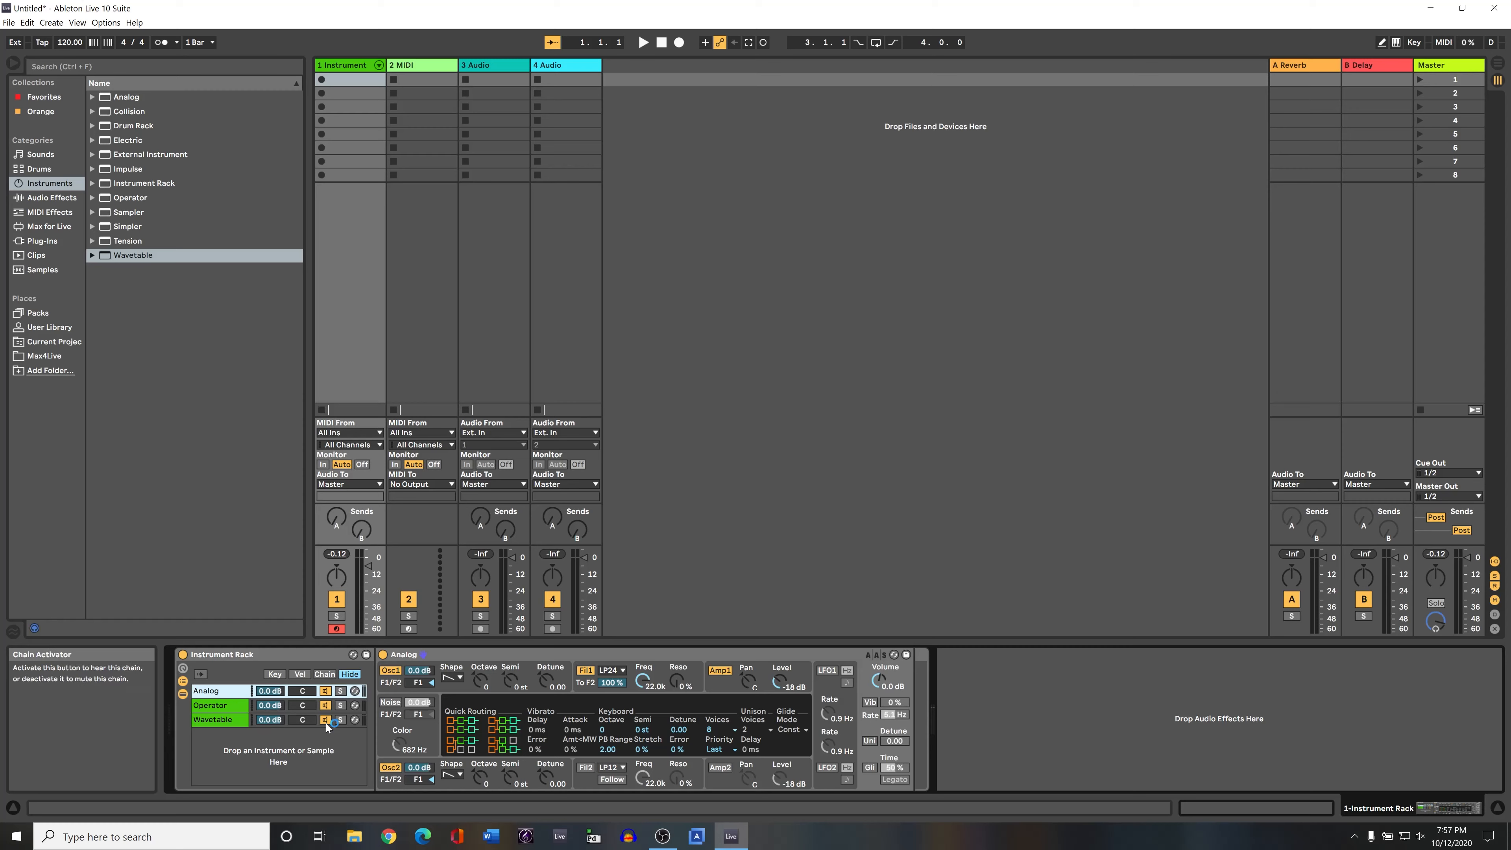
{"action": "left_click", "coordinate": [340, 691]}
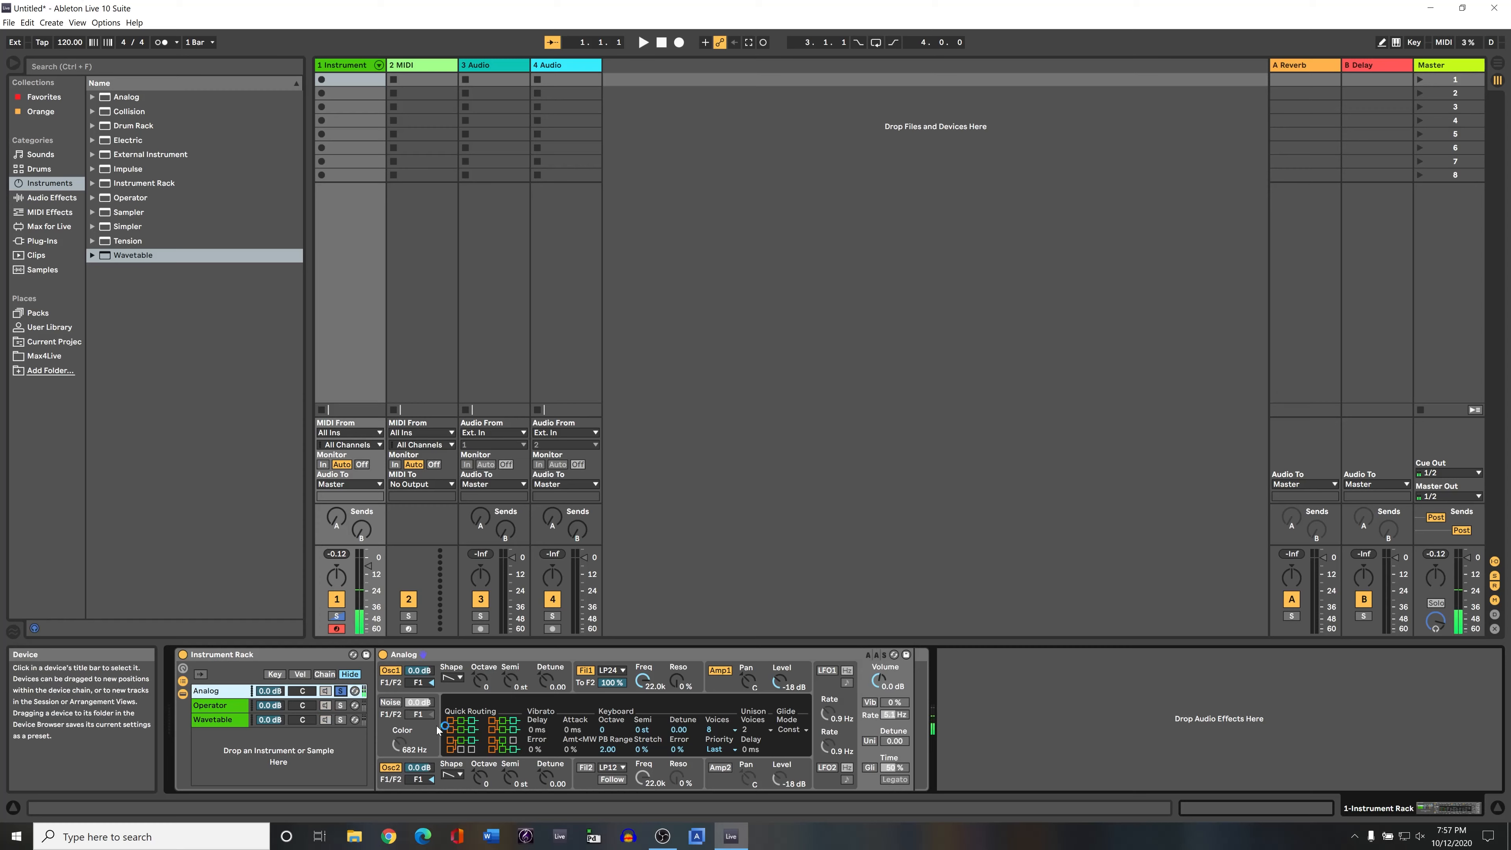
{"action": "left_click", "coordinate": [457, 679]}
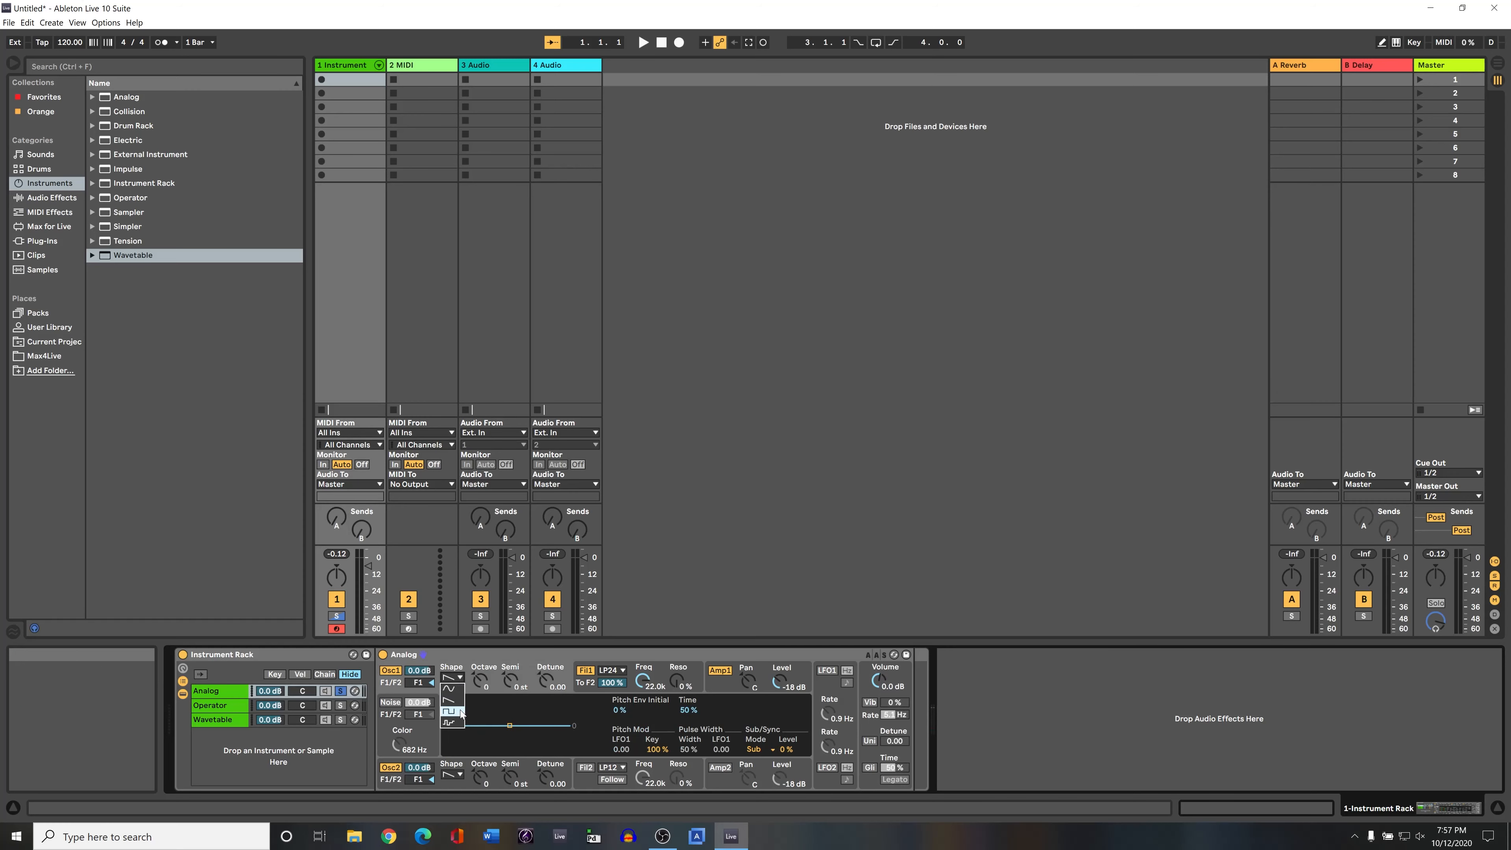
{"action": "left_click", "coordinate": [456, 697]}
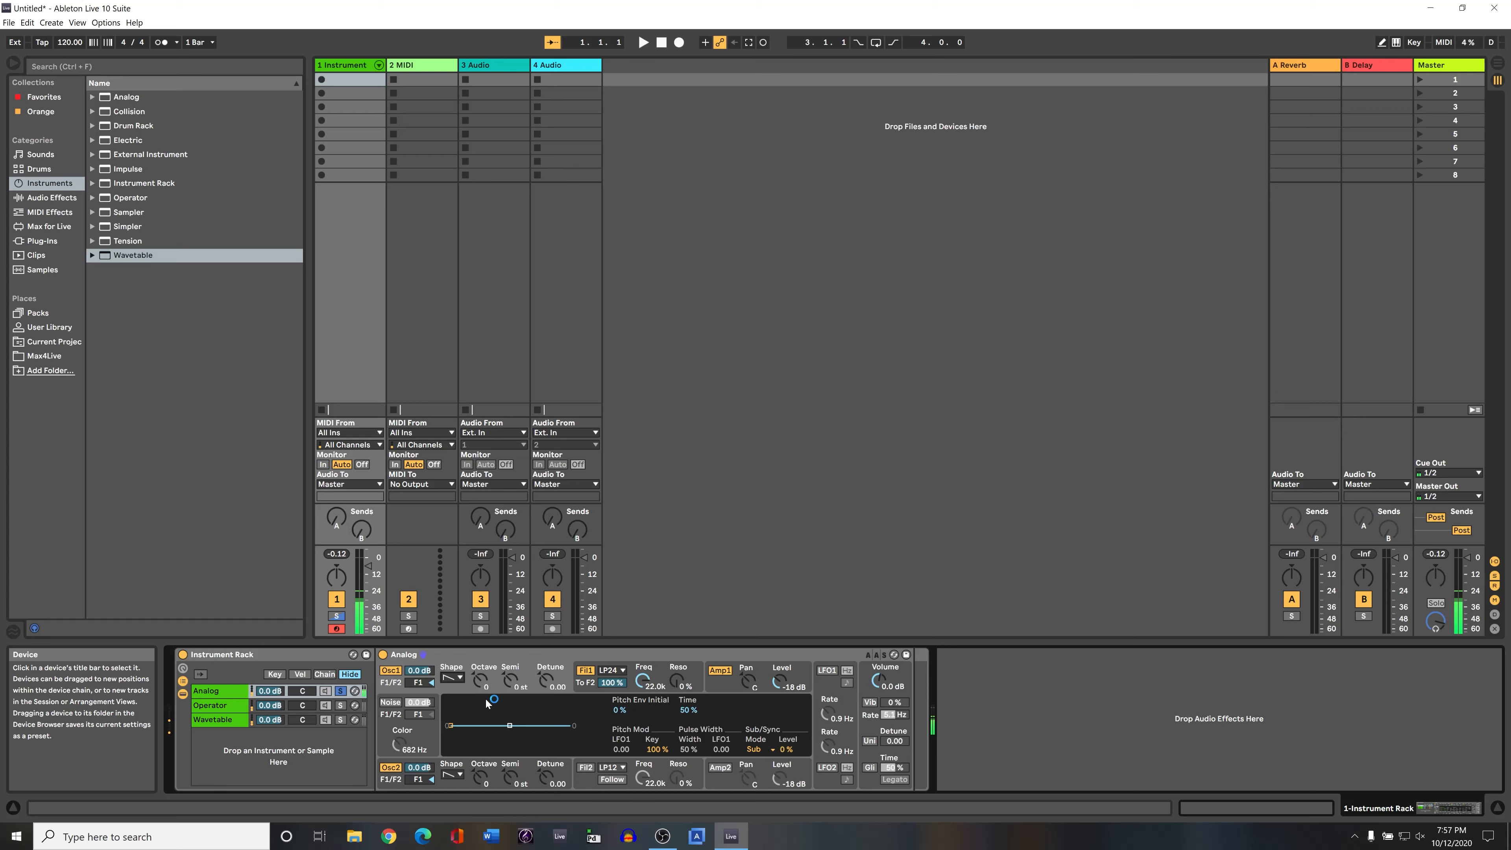
Step: Give Analog's Amp 1 envelope a linear slope with about 61 ms attack, 469 ms decay, 0.24 sustain and 723 ms release
{"action": "left_click", "coordinate": [778, 680]}
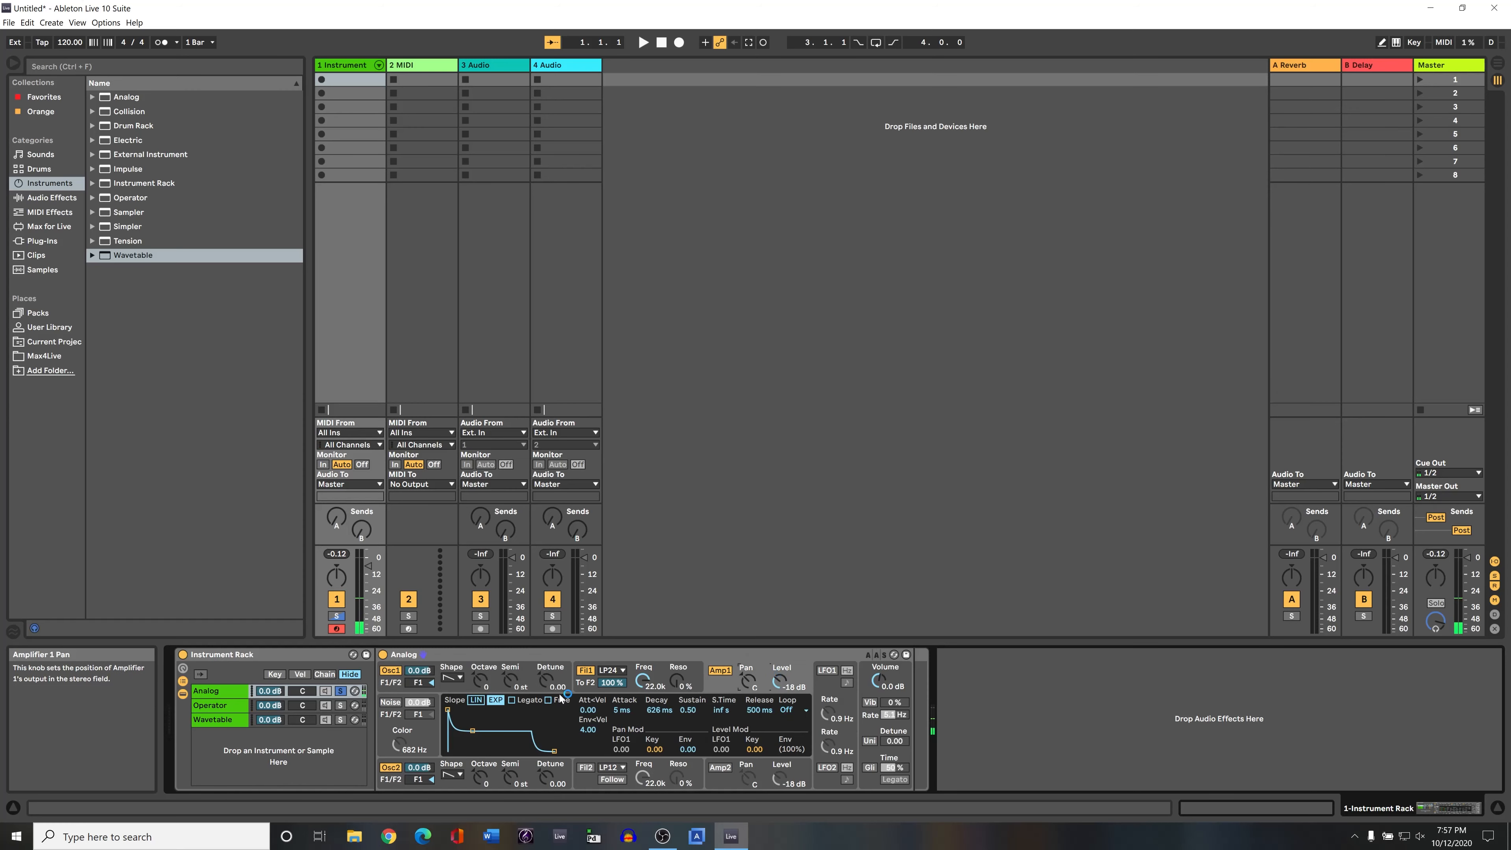
{"action": "left_click", "coordinate": [476, 700]}
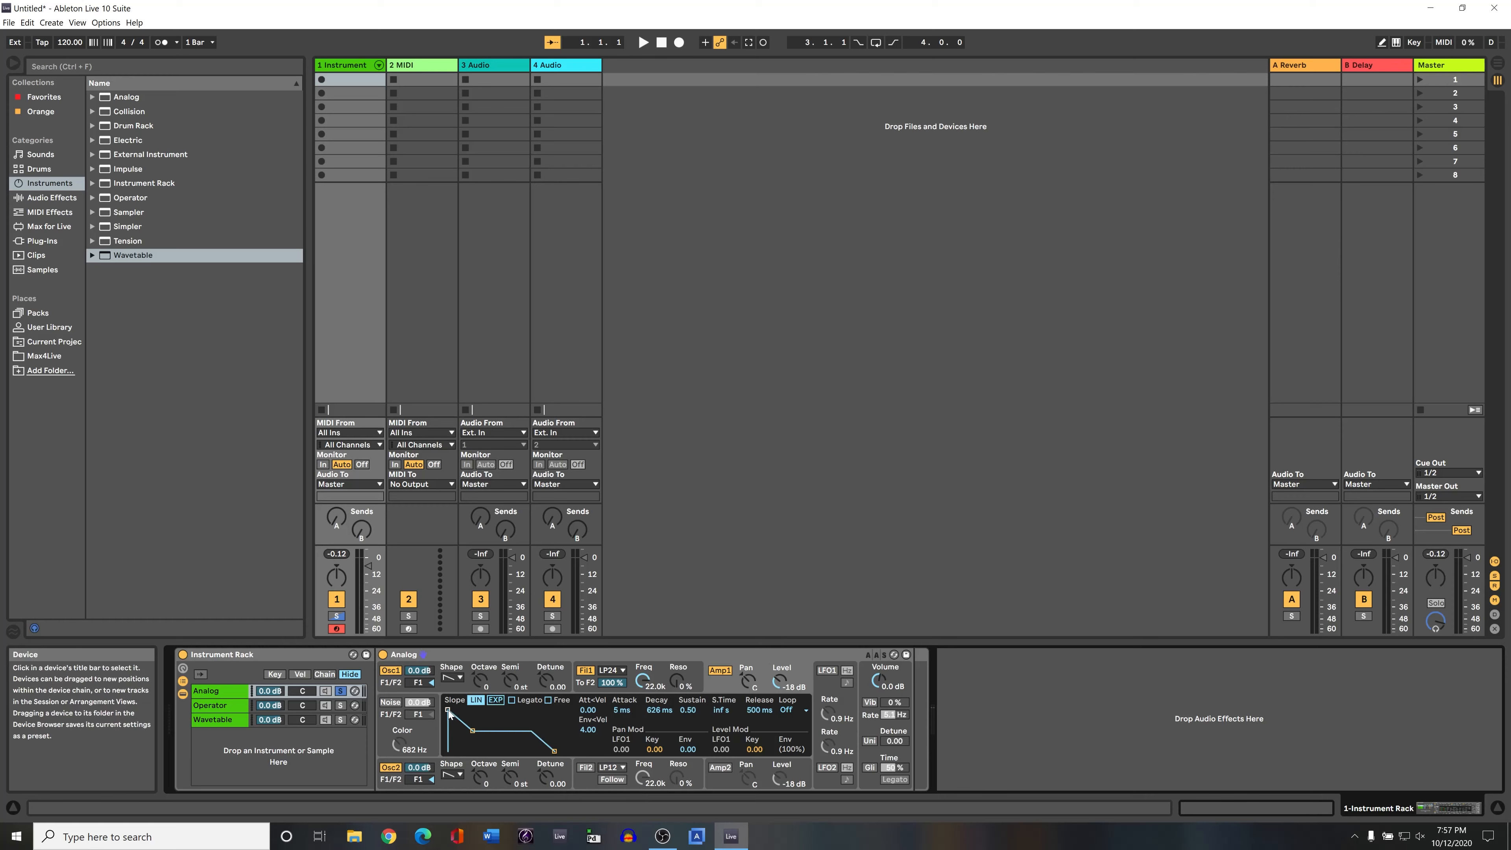
{"action": "left_click_drag", "start_coordinate": [447, 710], "coordinate": [460, 710]}
{"action": "left_click_drag", "start_coordinate": [552, 754], "coordinate": [556, 751]}
{"action": "left_click_drag", "start_coordinate": [487, 736], "coordinate": [484, 741]}
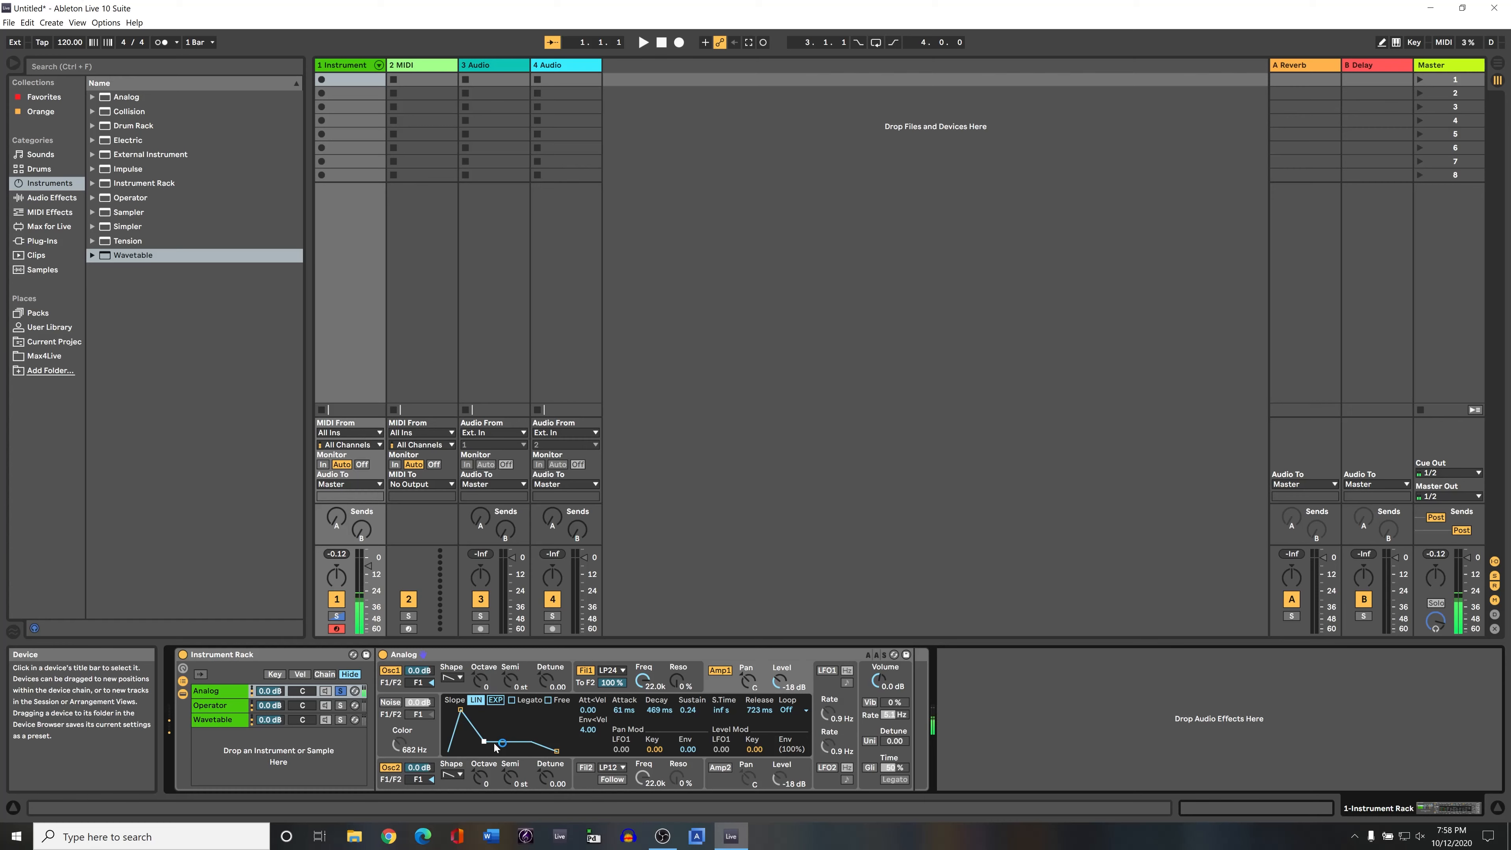
Step: Refine the Amp 1 envelope to about 723 ms decay and 0.18 sustain, and lengthen its attack slightly
{"action": "left_click_drag", "start_coordinate": [495, 743], "coordinate": [487, 745]}
{"action": "left_click_drag", "start_coordinate": [487, 751], "coordinate": [486, 750]}
{"action": "left_click_drag", "start_coordinate": [485, 750], "coordinate": [491, 750]}
{"action": "left_click_drag", "start_coordinate": [490, 752], "coordinate": [487, 743]}
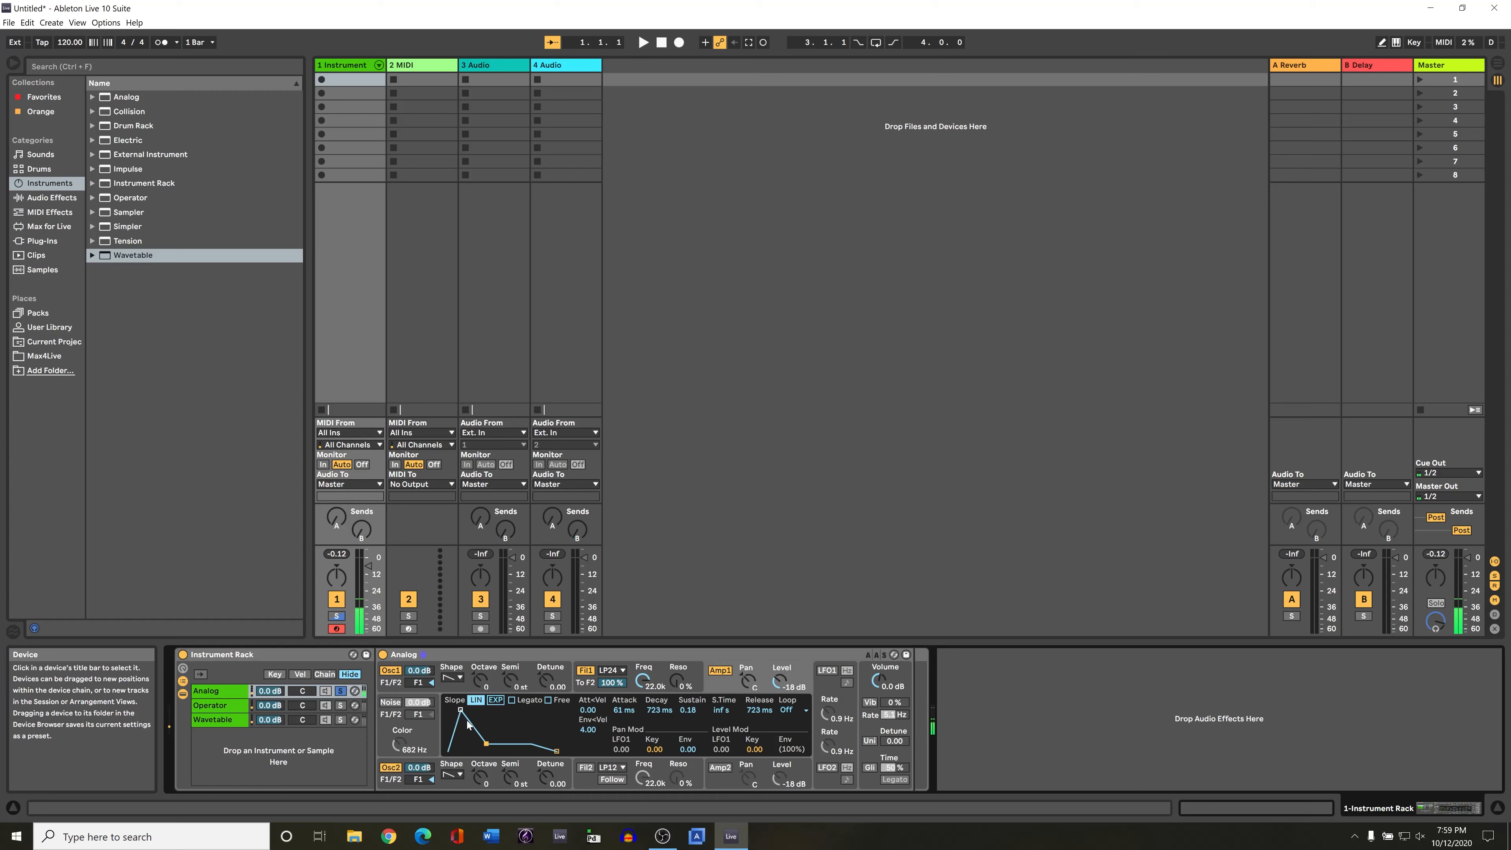
{"action": "left_click_drag", "start_coordinate": [461, 710], "coordinate": [465, 710]}
Step: Set Analog's Oscillator 2 to a square shape at octave 1 and 7 semitones, and turn on Amp 2
{"action": "left_click", "coordinate": [458, 777]}
{"action": "left_click", "coordinate": [455, 756]}
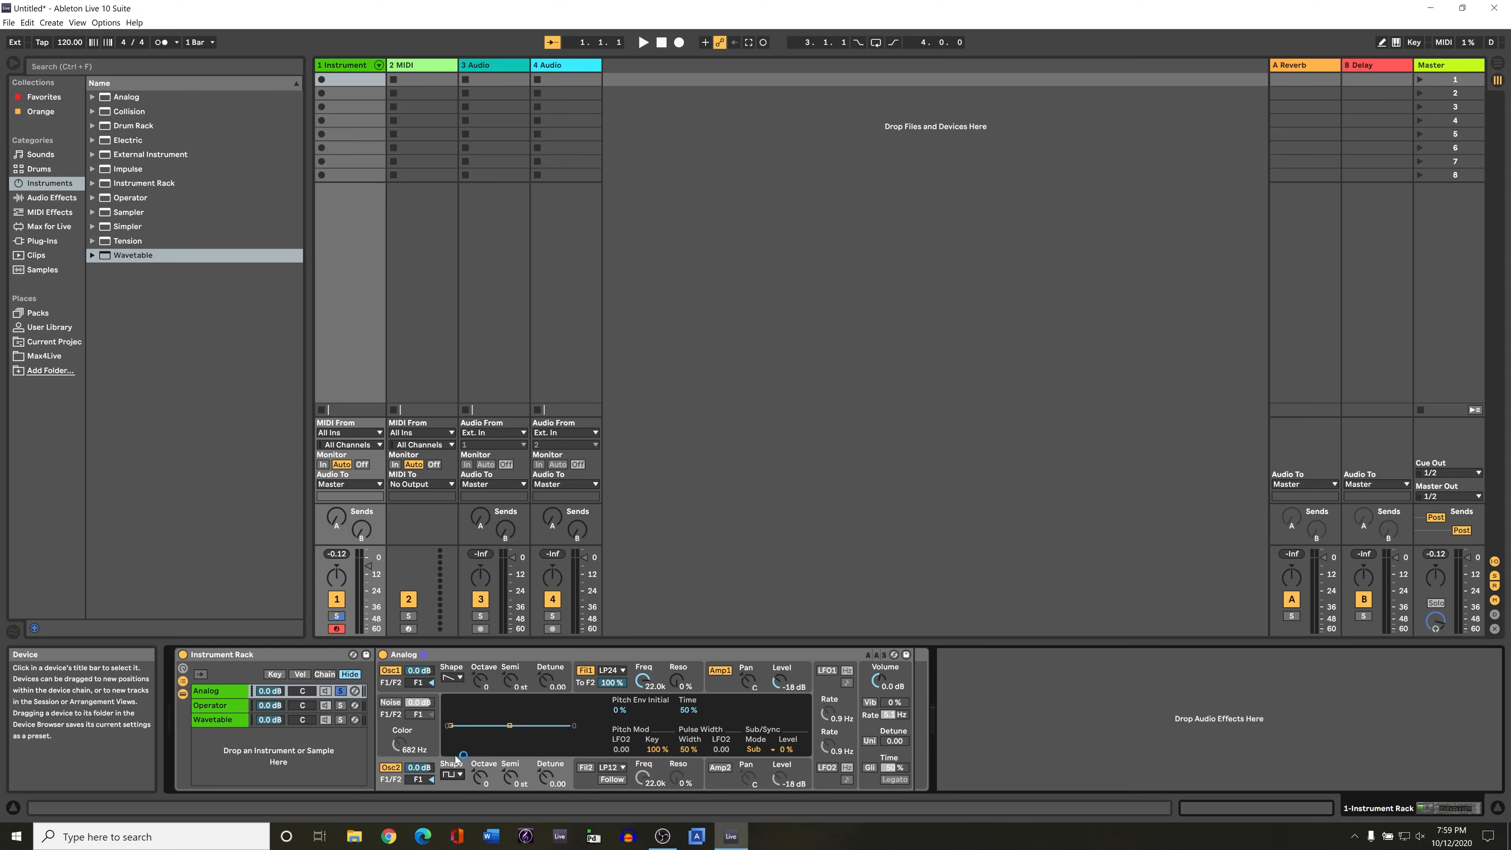
{"action": "left_click", "coordinate": [480, 777]}
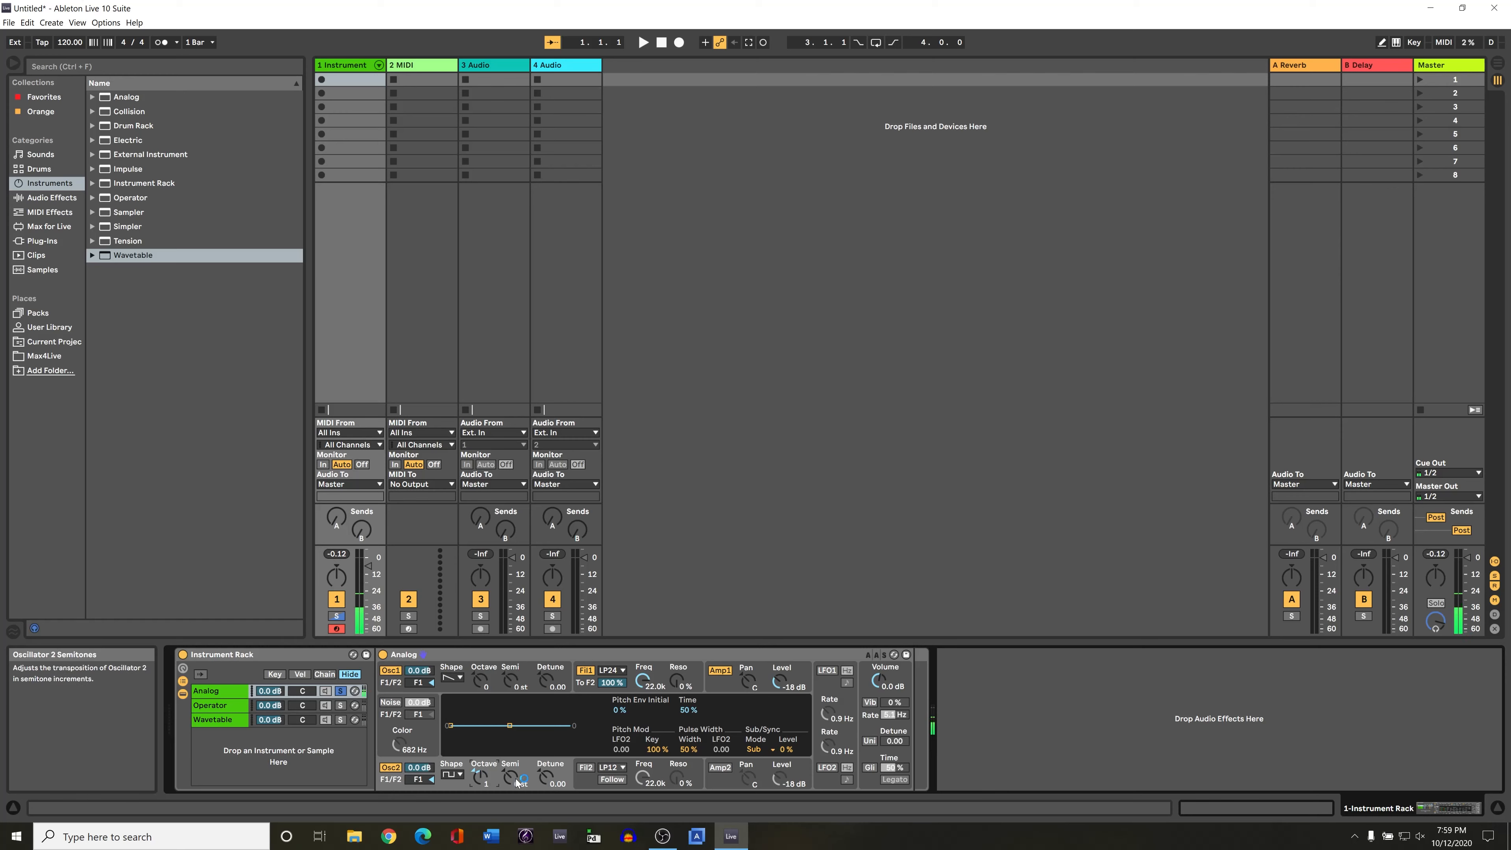
{"action": "left_click_drag", "start_coordinate": [516, 782], "coordinate": [510, 778]}
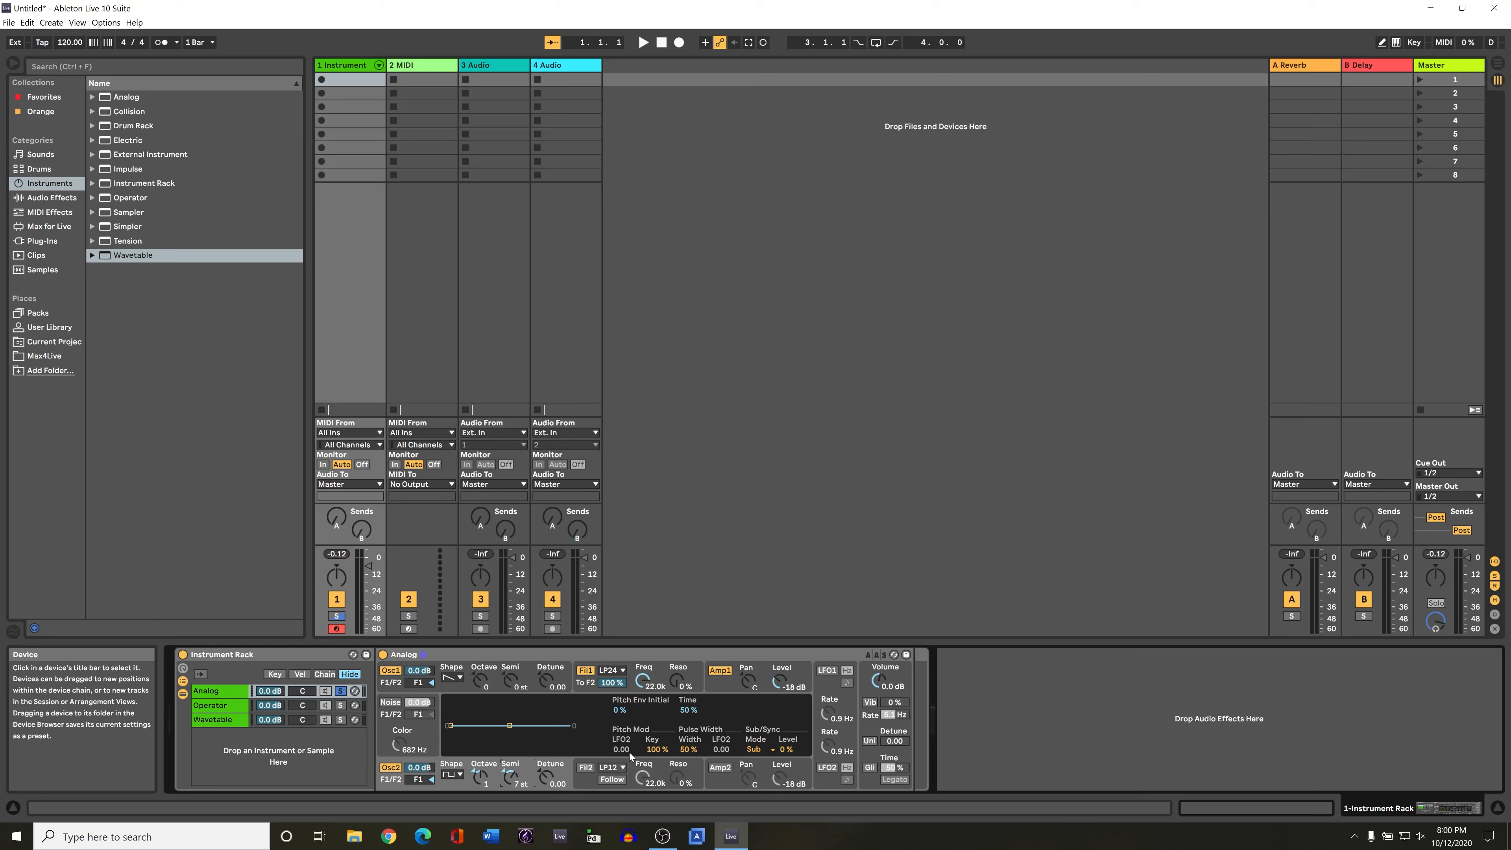
{"action": "left_click", "coordinate": [719, 768]}
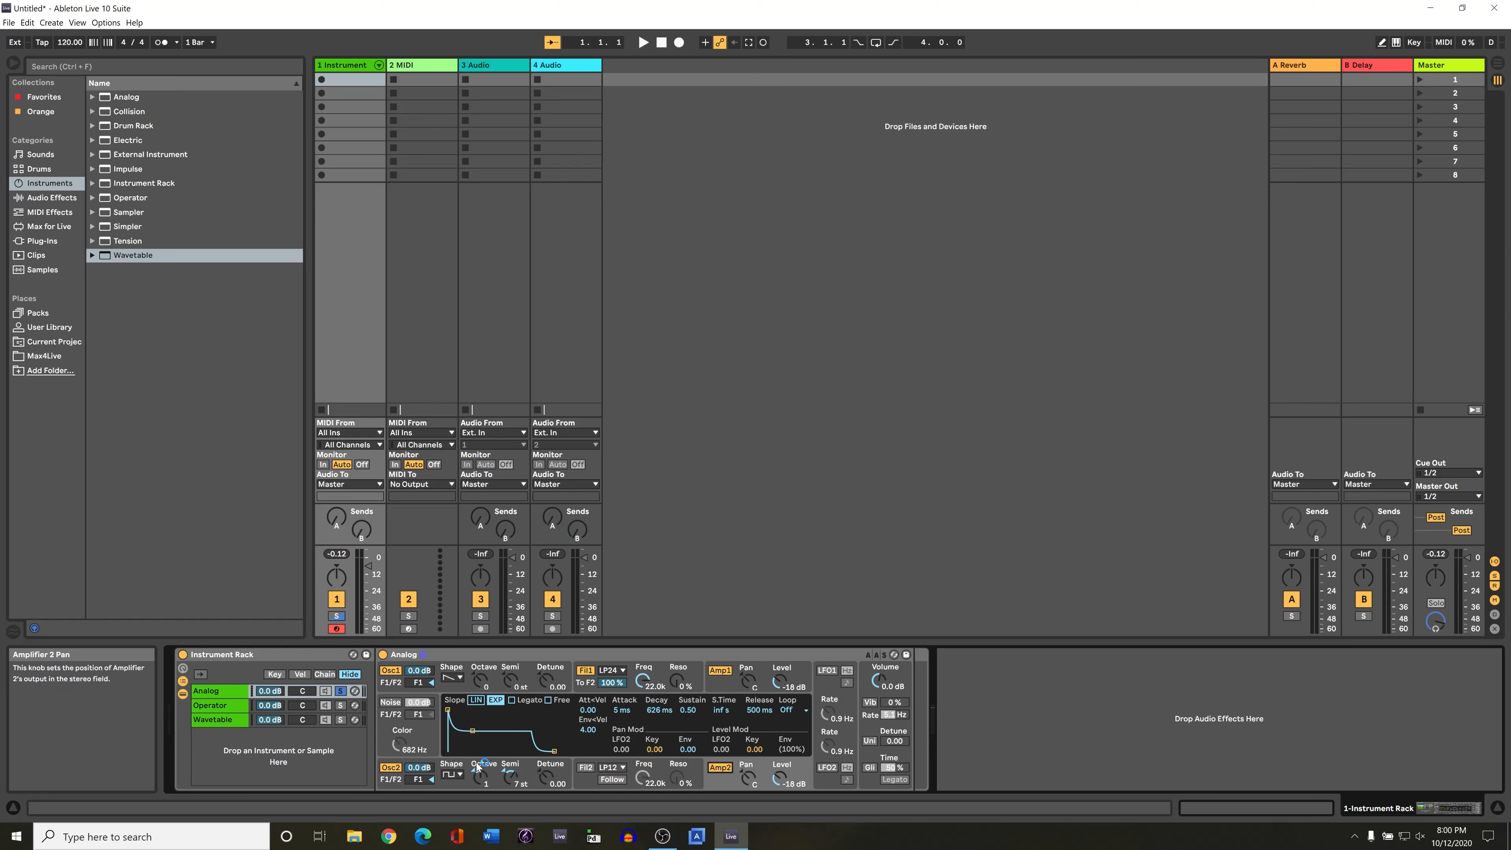
Step: Shape Analog's Amp 2 envelope with a linear slope, about 16 ms attack, 81 ms decay, 0.31 sustain and 169 ms release
{"action": "left_click_drag", "start_coordinate": [448, 710], "coordinate": [472, 737]}
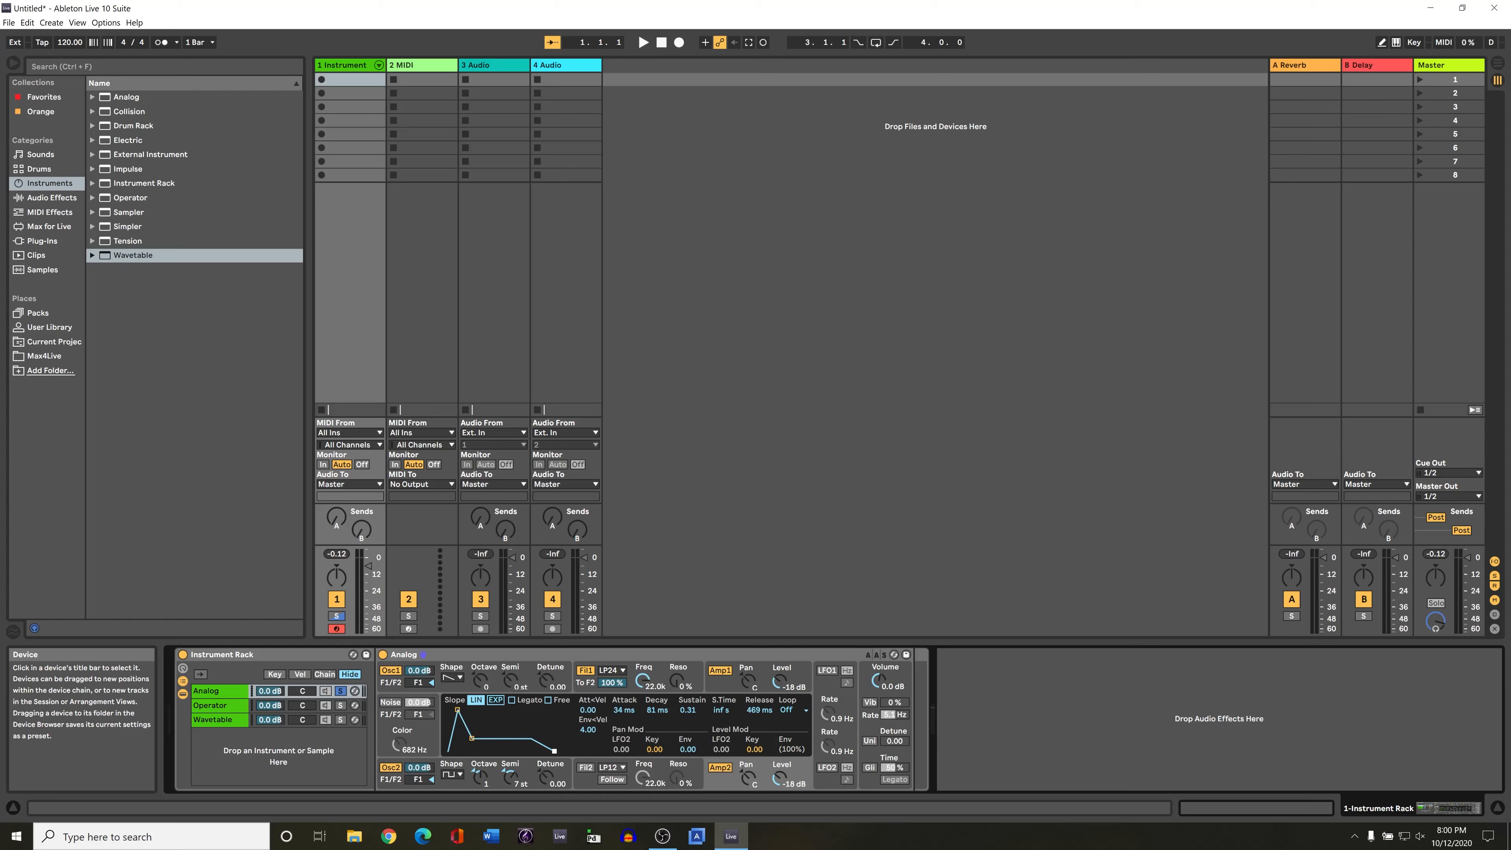
{"action": "left_click_drag", "start_coordinate": [552, 752], "coordinate": [547, 751]}
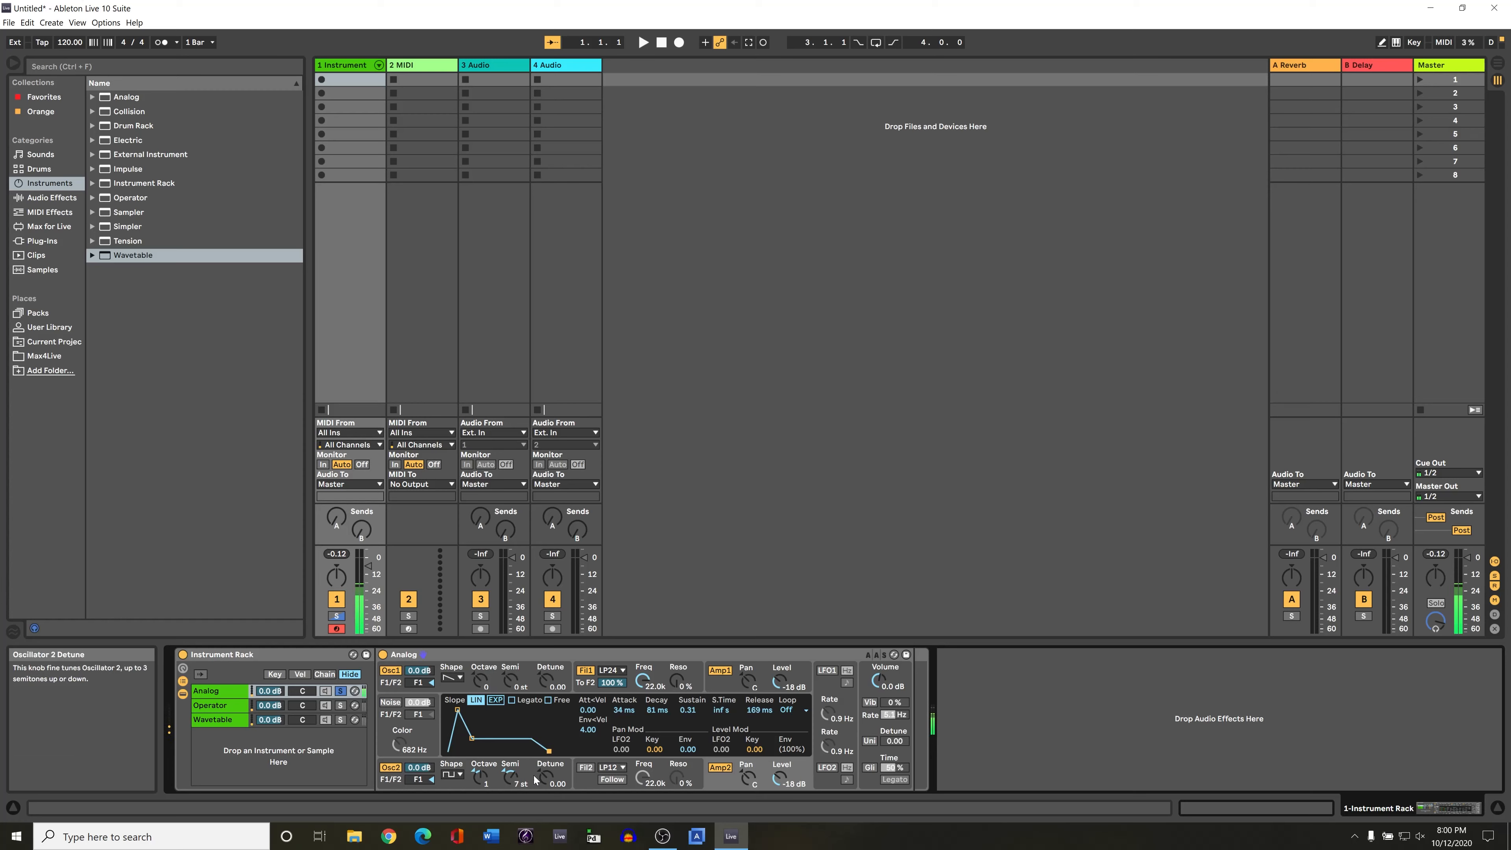
{"action": "left_click_drag", "start_coordinate": [459, 709], "coordinate": [454, 711]}
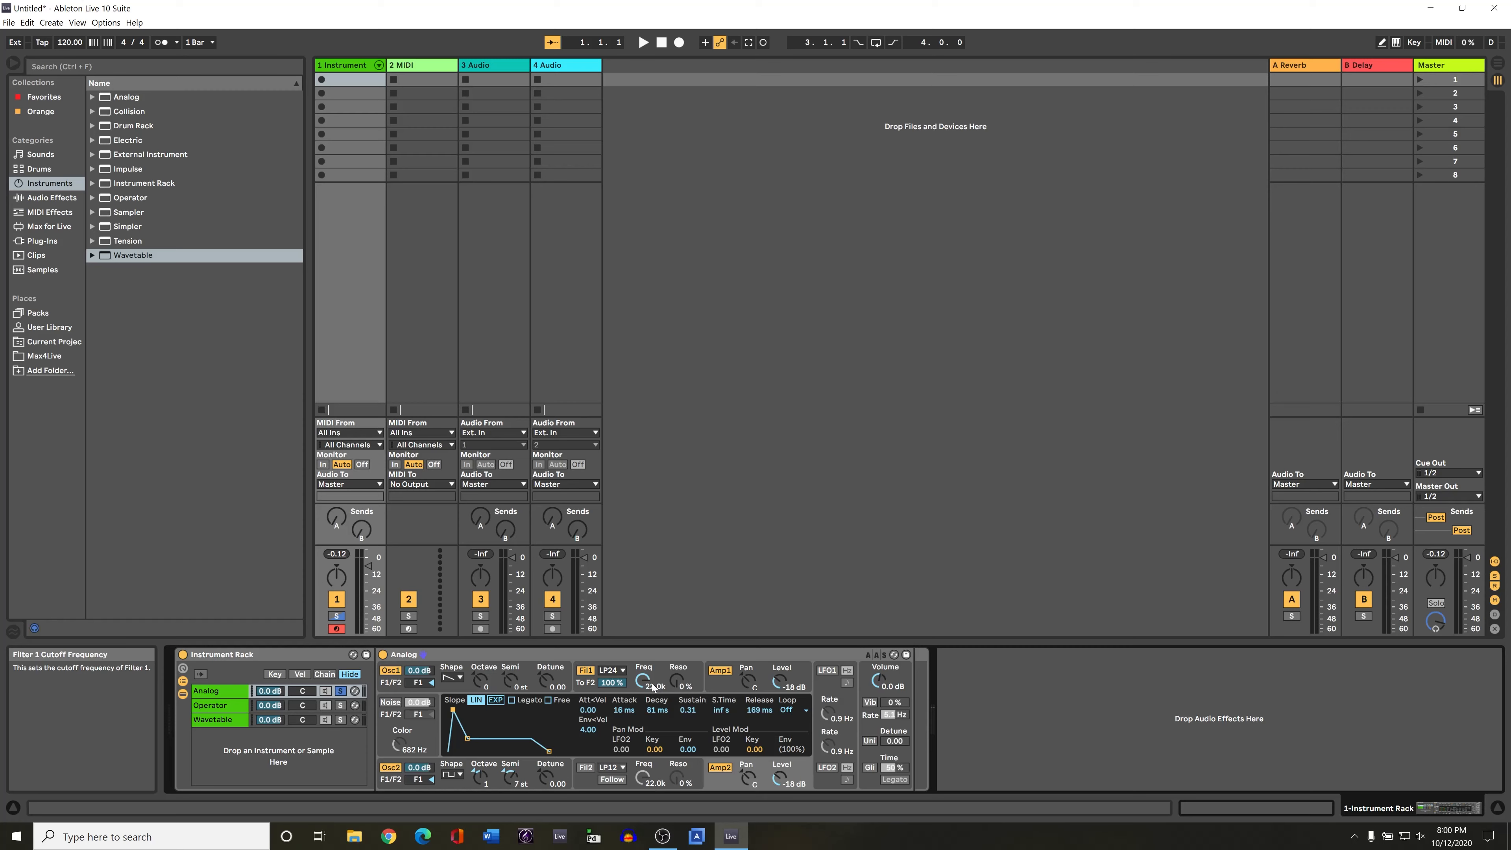
Step: Set Analog's Filter 1 to about 3.1k cutoff and 28% resonance, and Filter 2 to band-pass 12 dB at about 2.1k and 18%
{"action": "left_click_drag", "start_coordinate": [651, 687], "coordinate": [687, 690]}
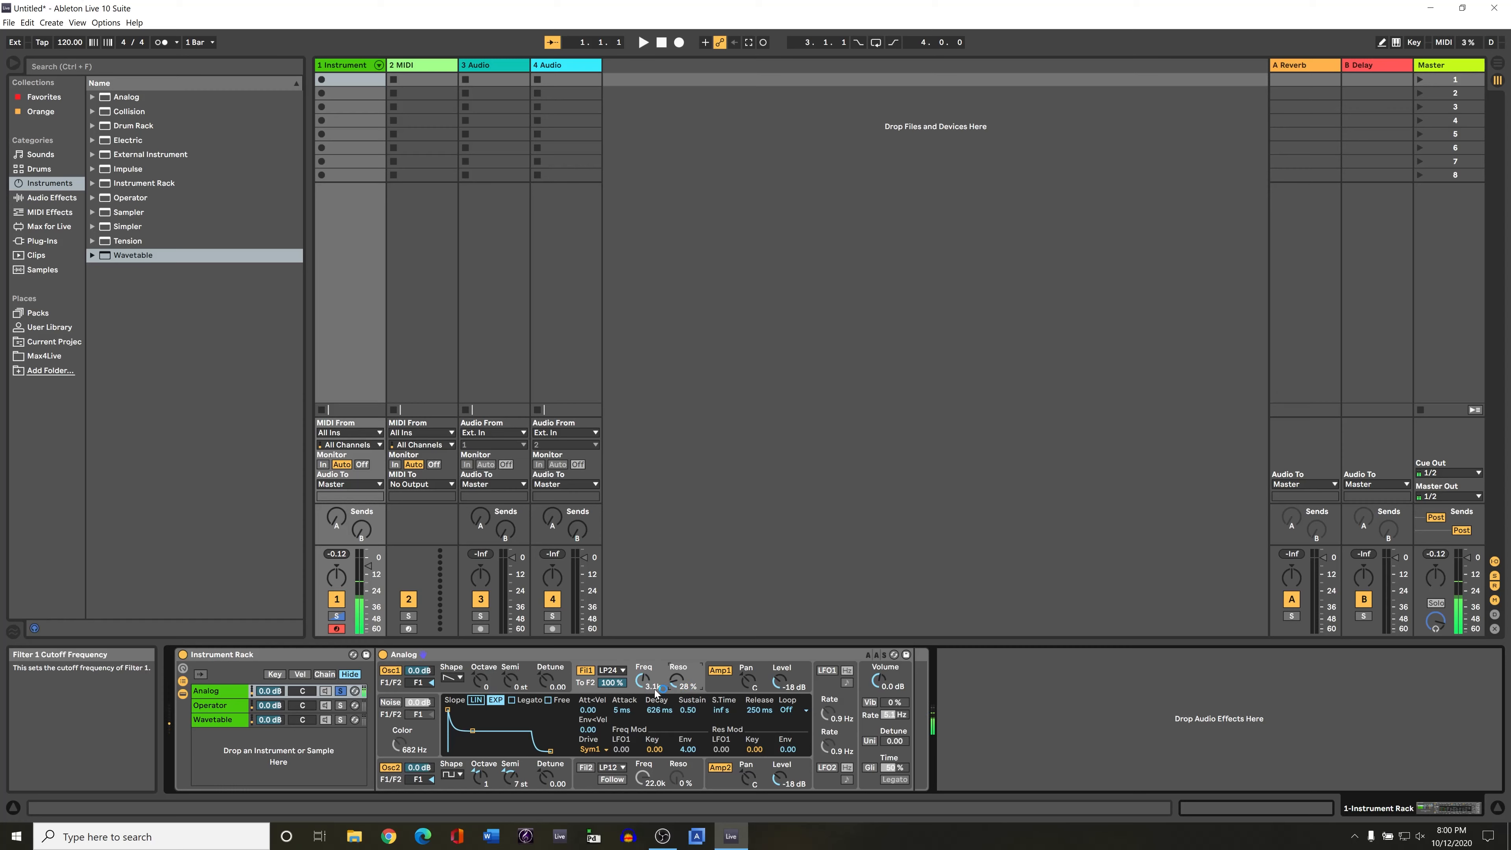
{"action": "mouse_move", "coordinate": [646, 774]}
{"action": "left_mouse_down"}
{"action": "mouse_move", "coordinate": [646, 797]}
{"action": "mouse_move", "coordinate": [643, 777]}
{"action": "left_mouse_up"}
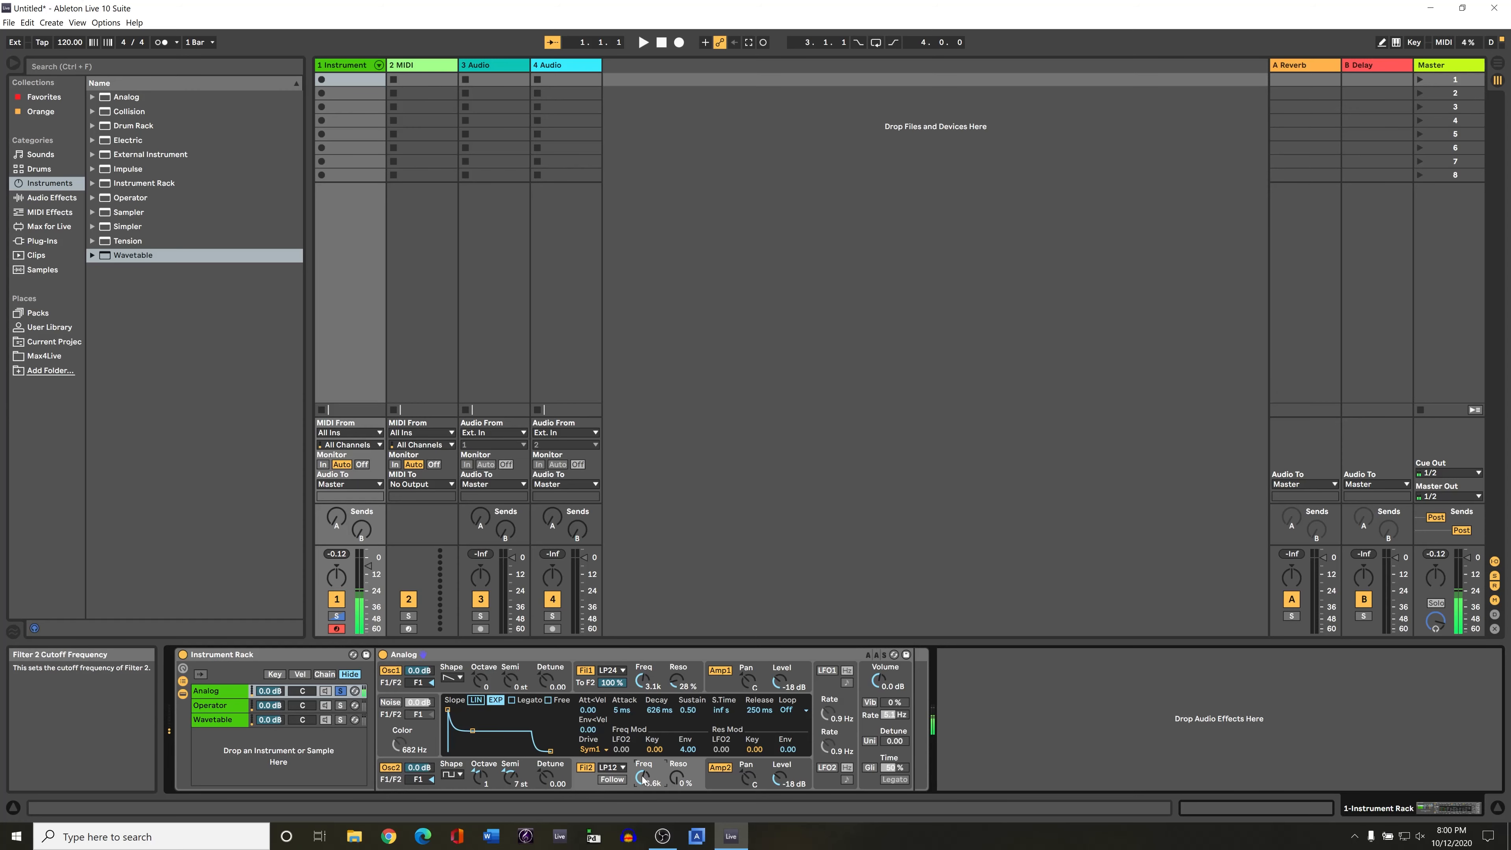
{"action": "left_click", "coordinate": [619, 768]}
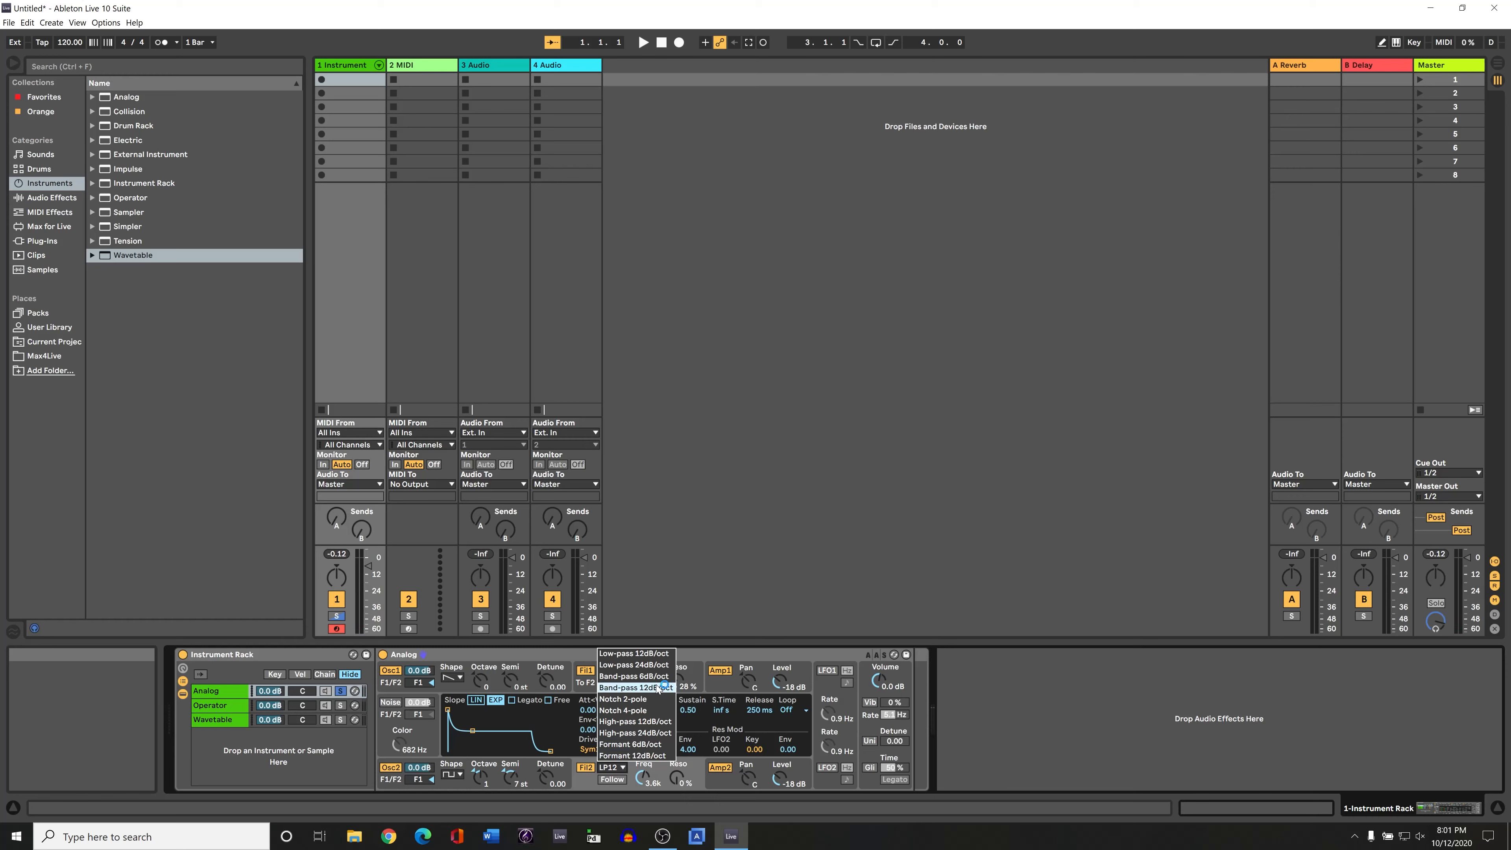
{"action": "left_click", "coordinate": [657, 687]}
{"action": "left_click", "coordinate": [648, 778]}
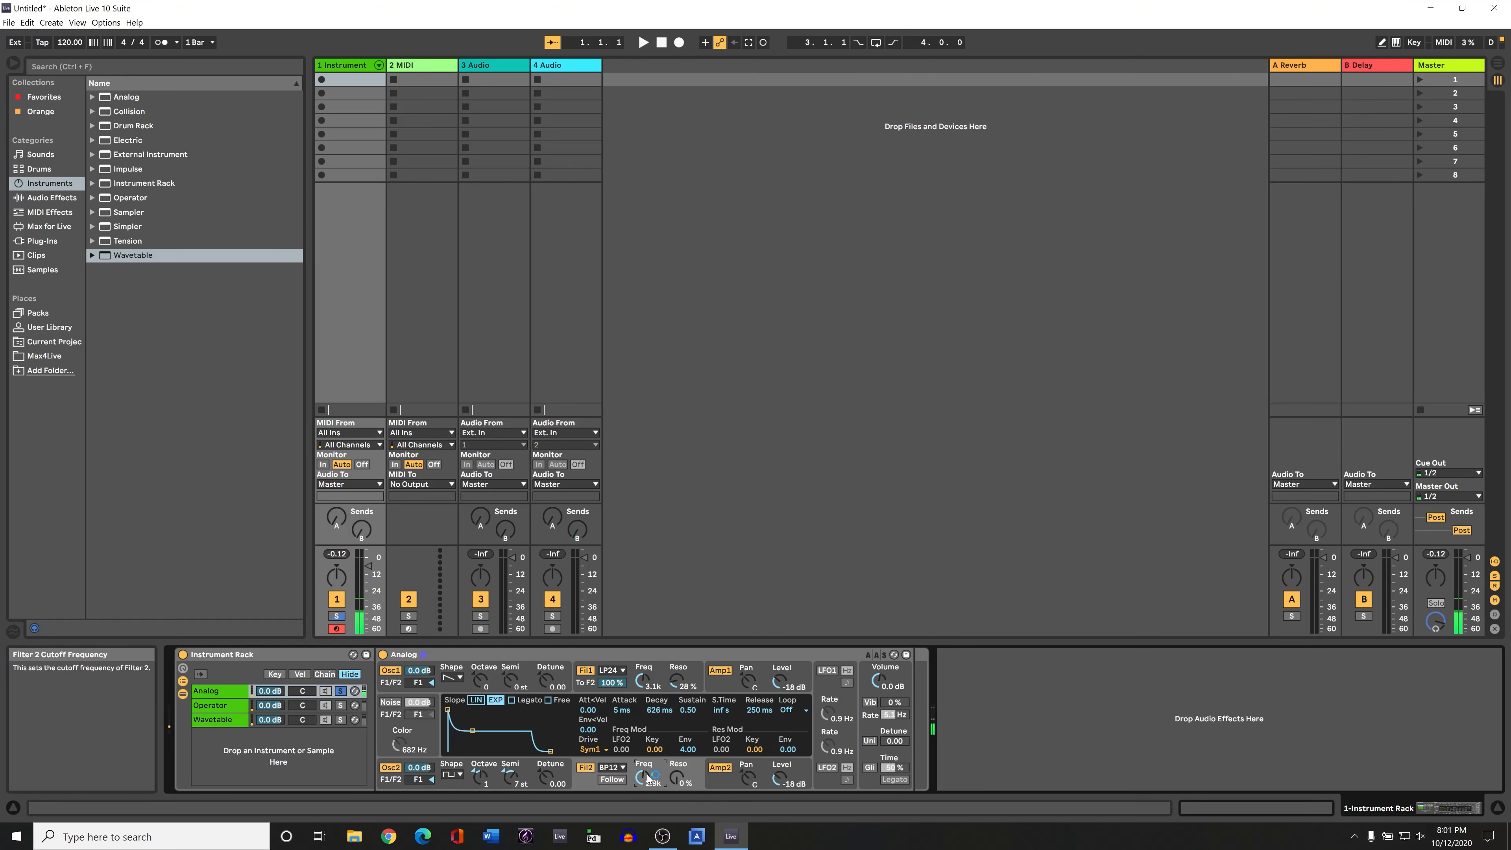
{"action": "left_click_drag", "start_coordinate": [649, 778], "coordinate": [682, 789]}
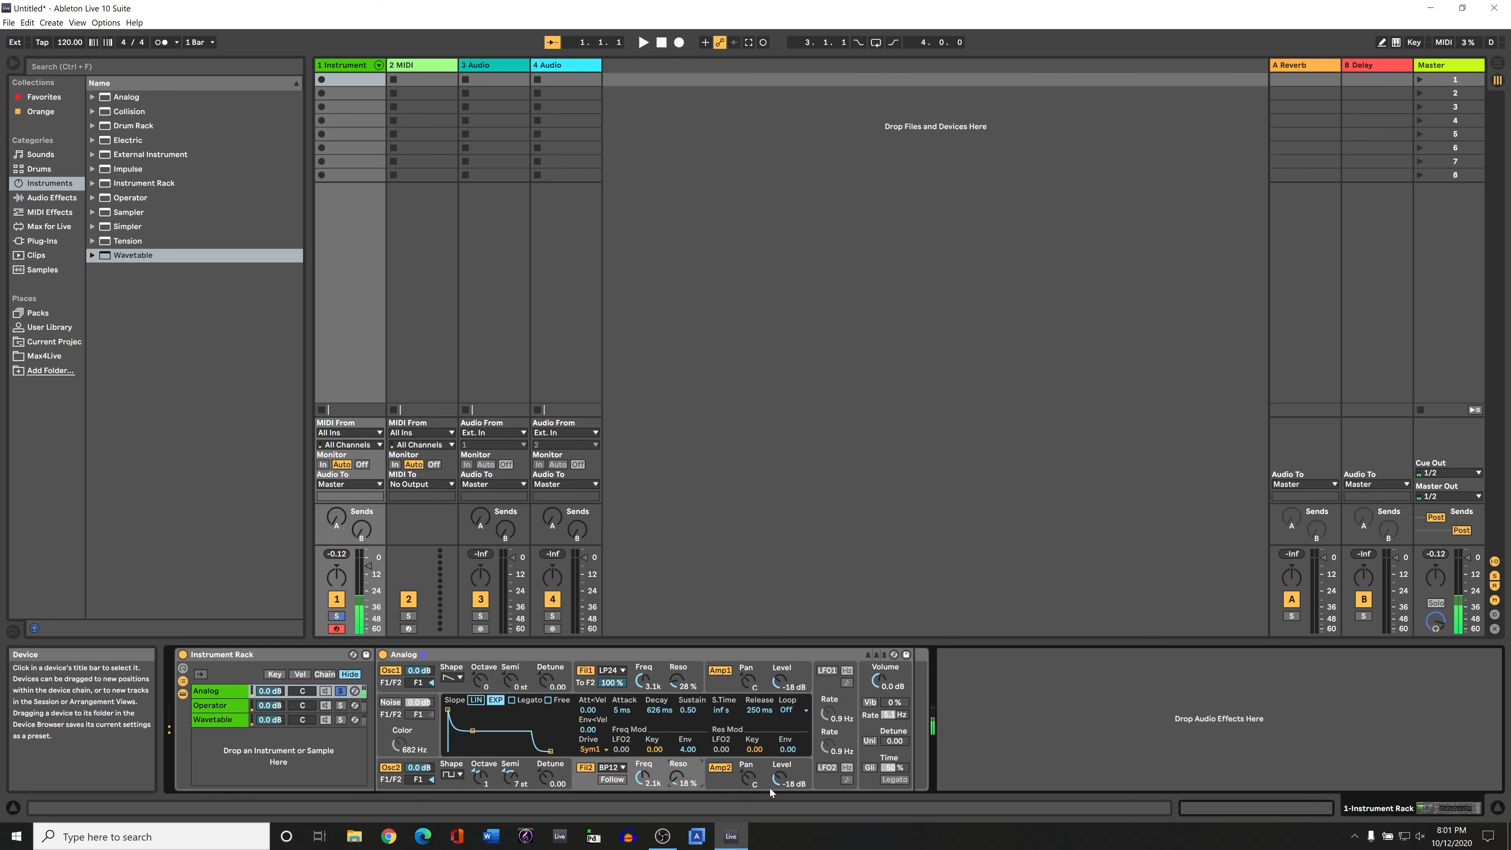
{"action": "left_click", "coordinate": [739, 780]}
{"action": "left_click", "coordinate": [846, 676]}
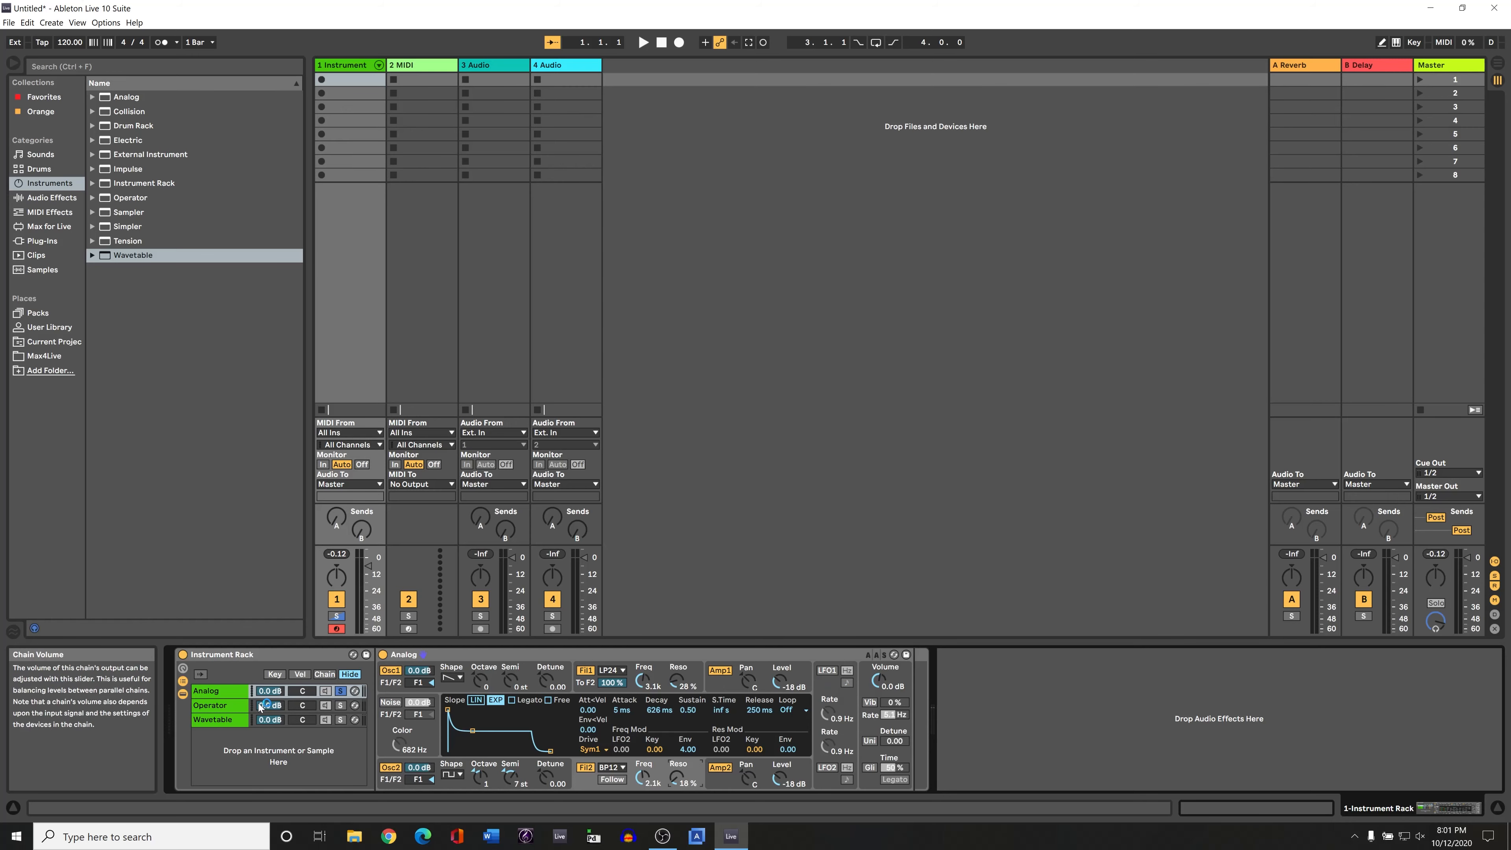
Step: Unsolo the Analog chain, solo the Operator chain, and lengthen the attack of Operator's Oscillator A to about 17.7 ms
{"action": "left_click", "coordinate": [341, 691]}
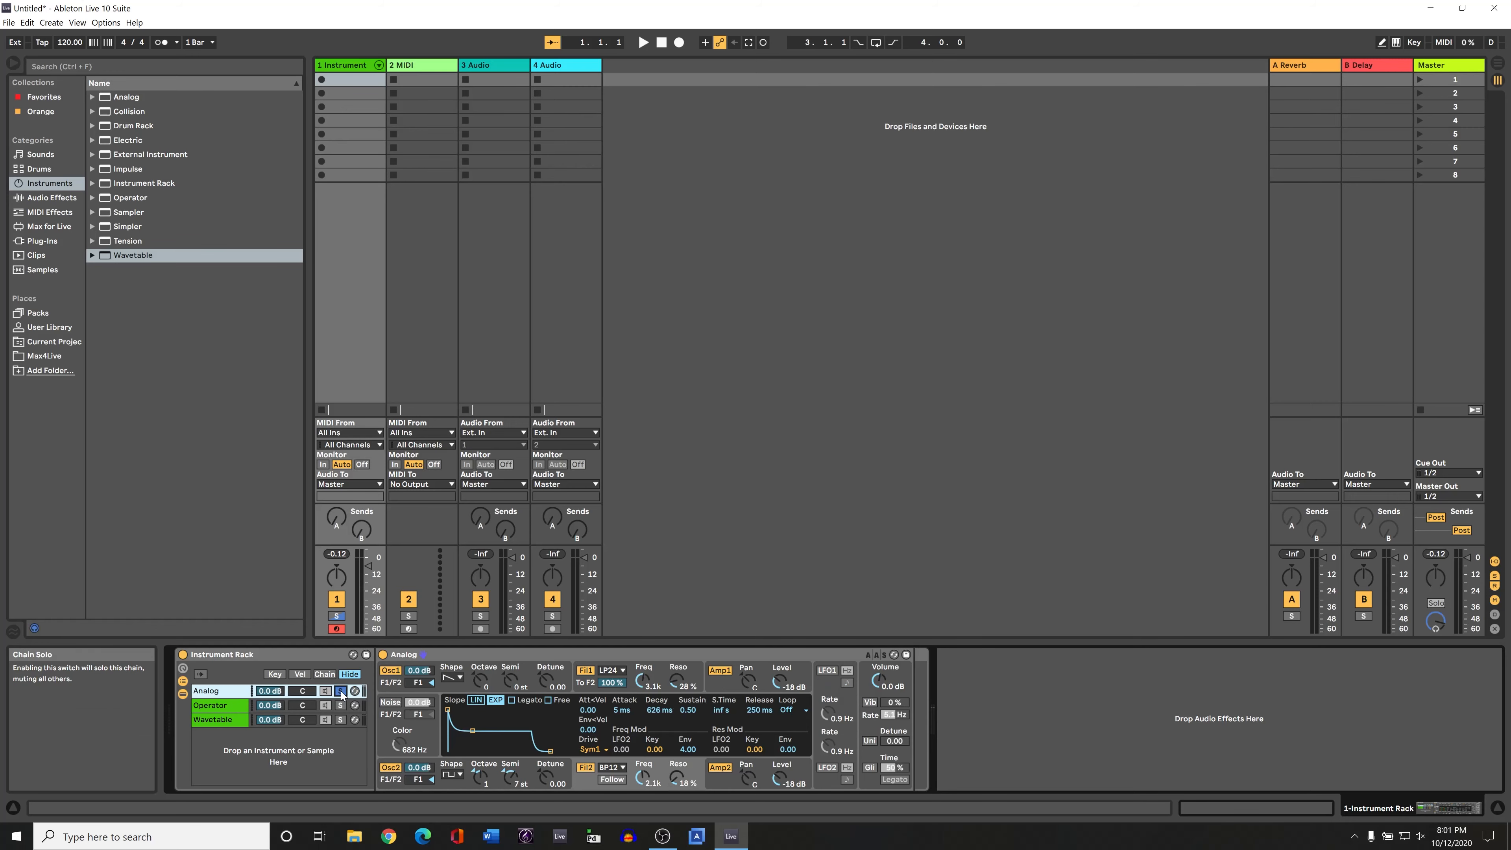
{"action": "left_click", "coordinate": [229, 706]}
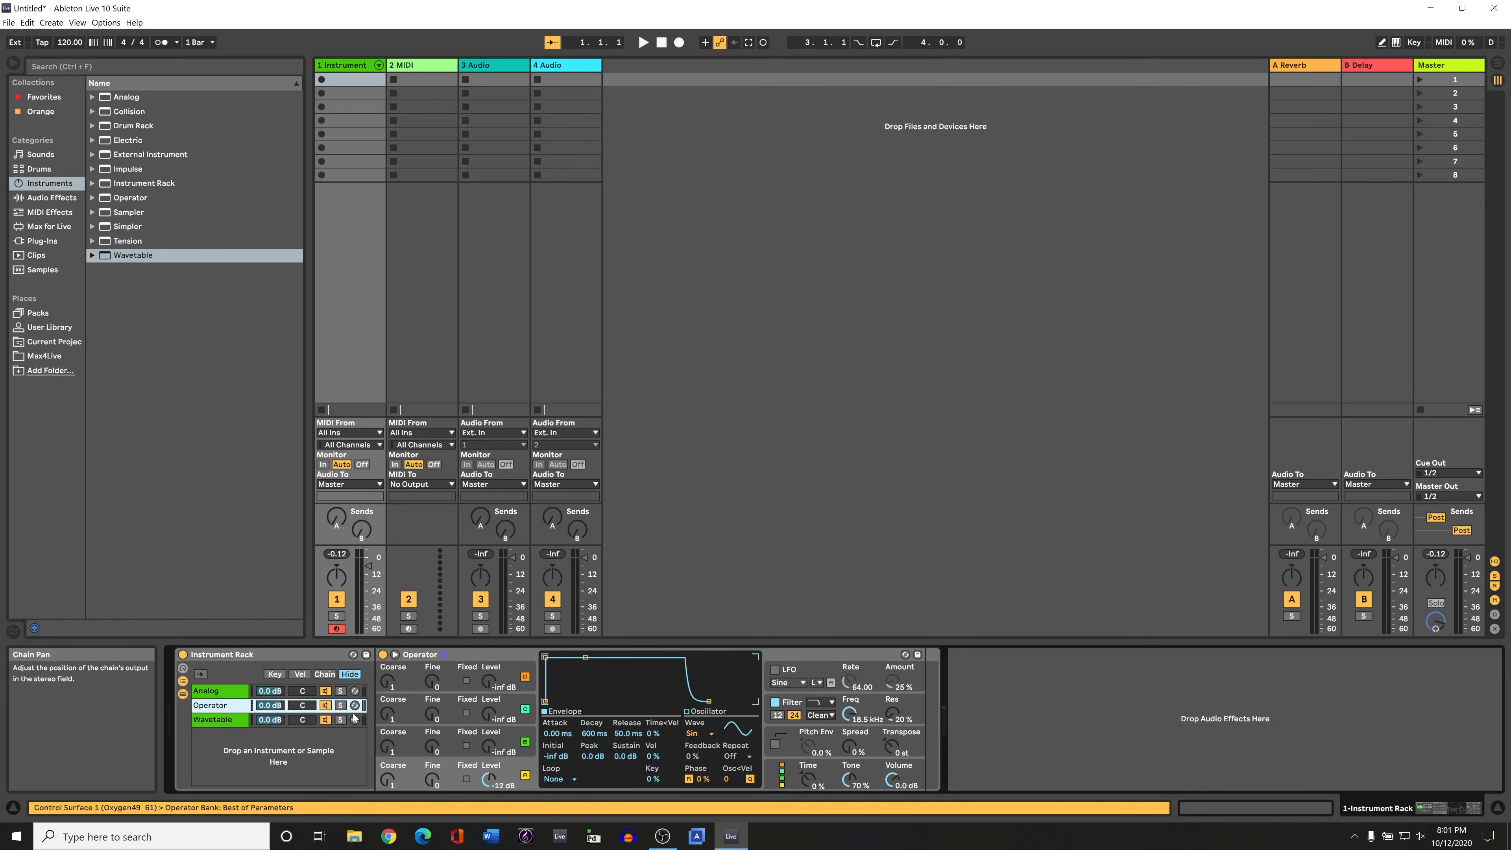
{"action": "left_click", "coordinate": [343, 708]}
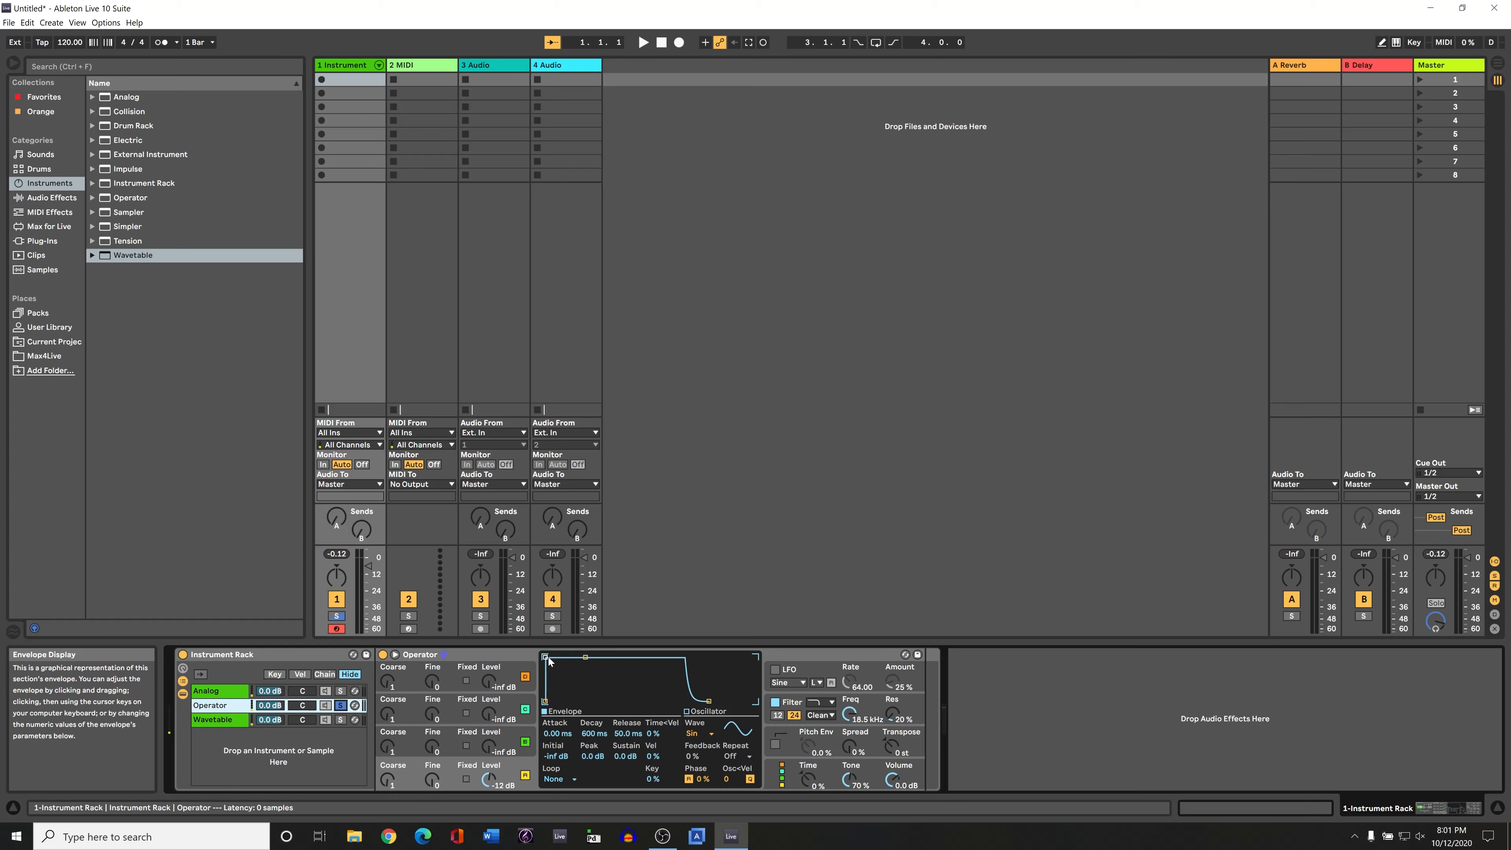
{"action": "left_click_drag", "start_coordinate": [546, 657], "coordinate": [574, 657]}
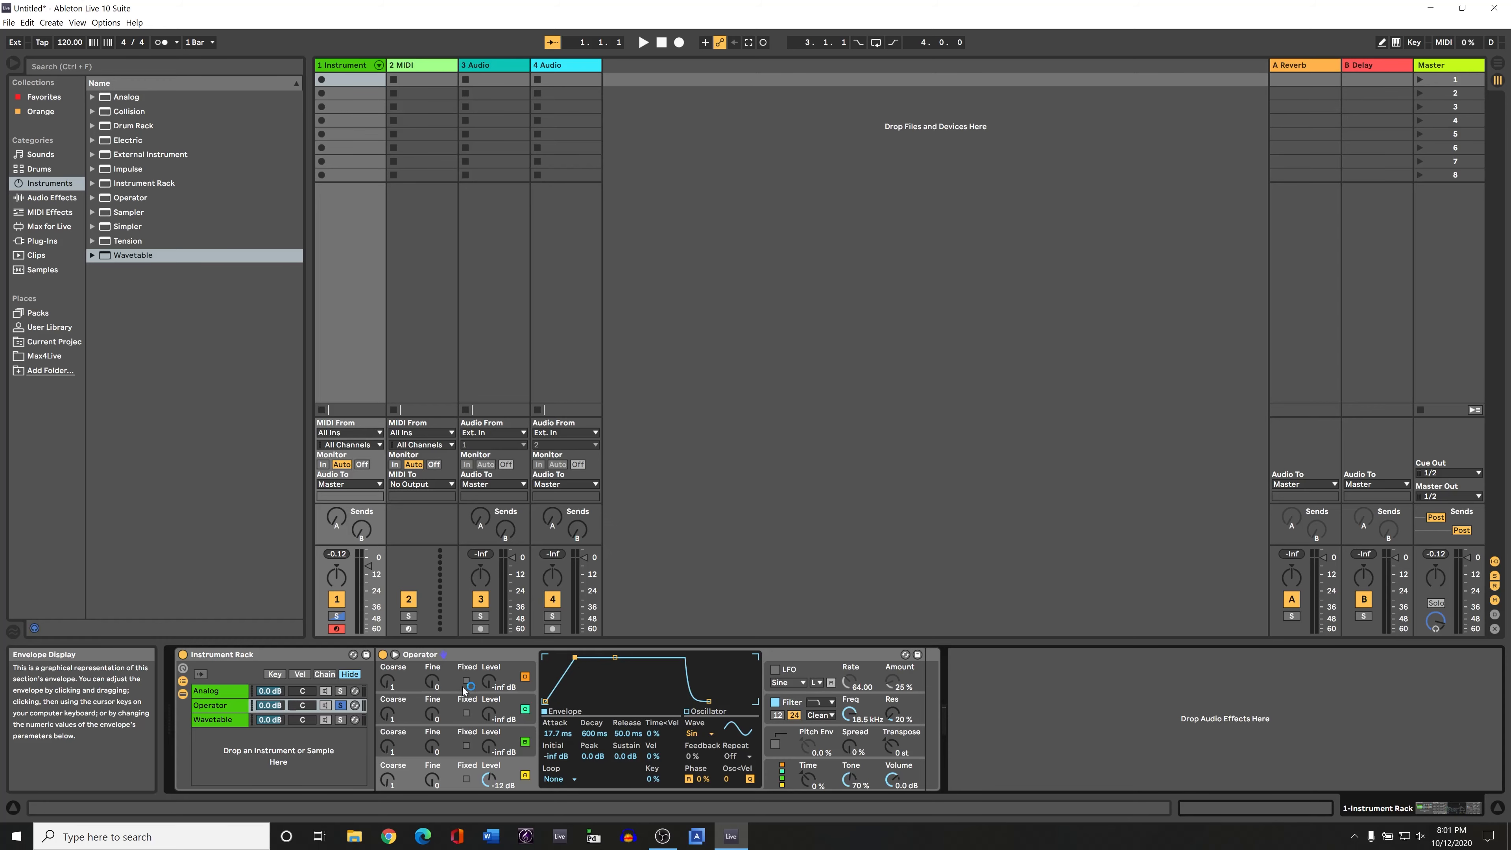
Step: Check both amp envelopes in the Analog chain for reference, and set the attack of Operator's Oscillator A to 15 ms
{"action": "left_click", "coordinate": [221, 694]}
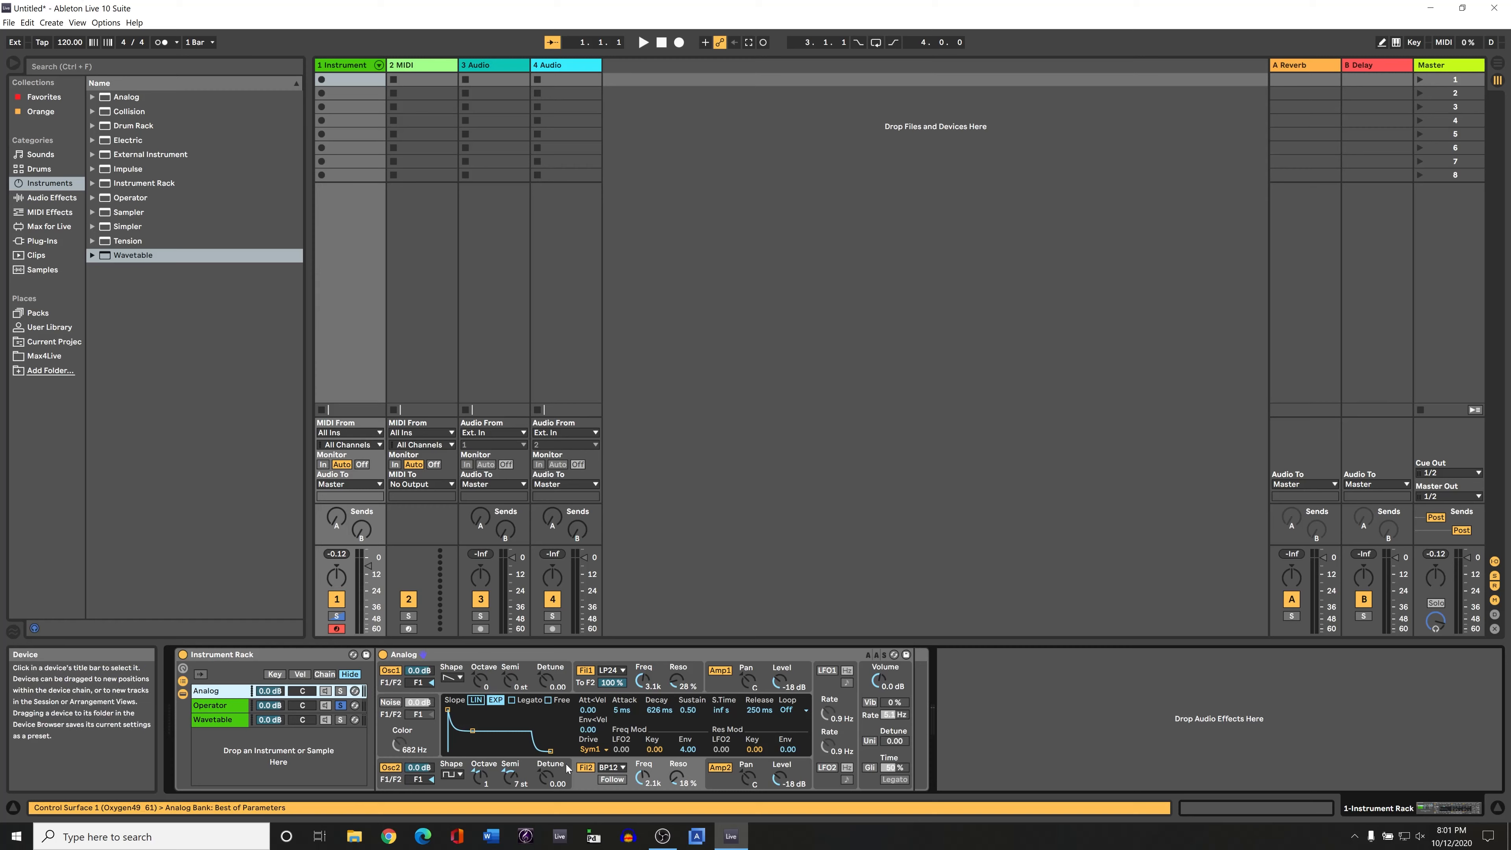
{"action": "left_click", "coordinate": [471, 784]}
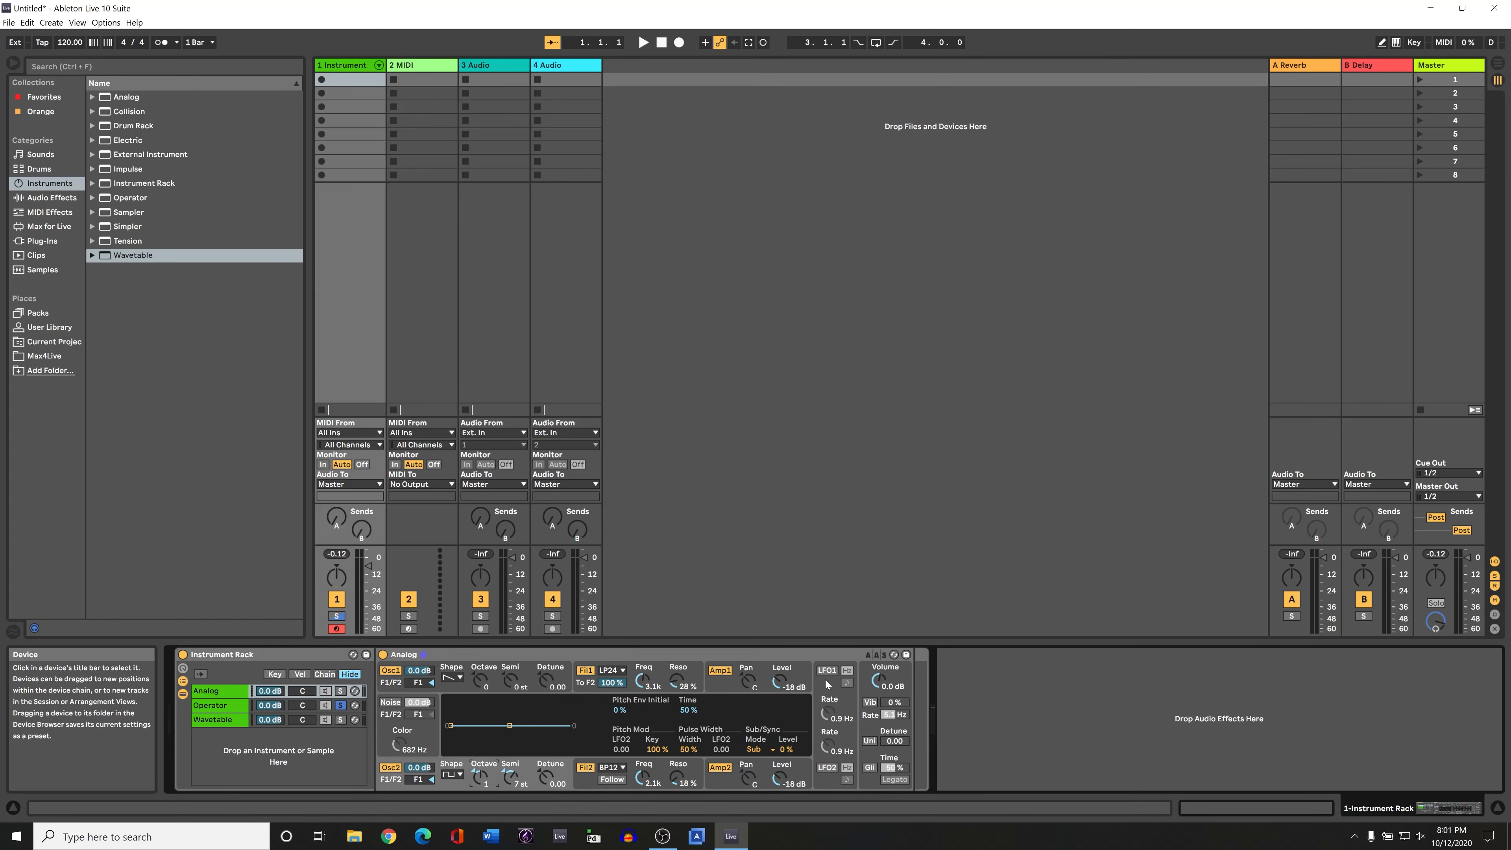
{"action": "left_click", "coordinate": [775, 781]}
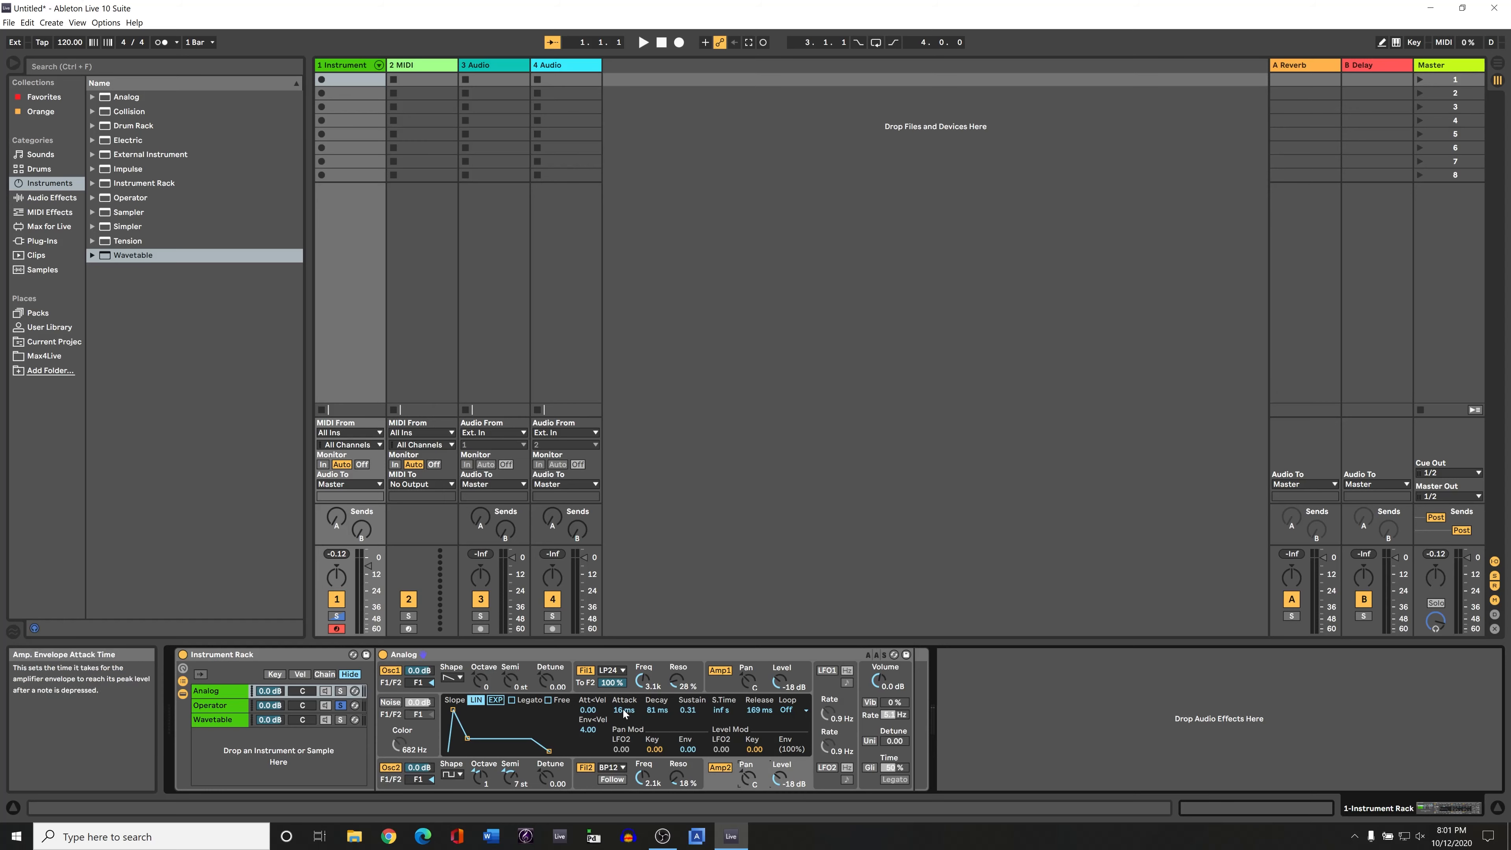
{"action": "left_click", "coordinate": [727, 673]}
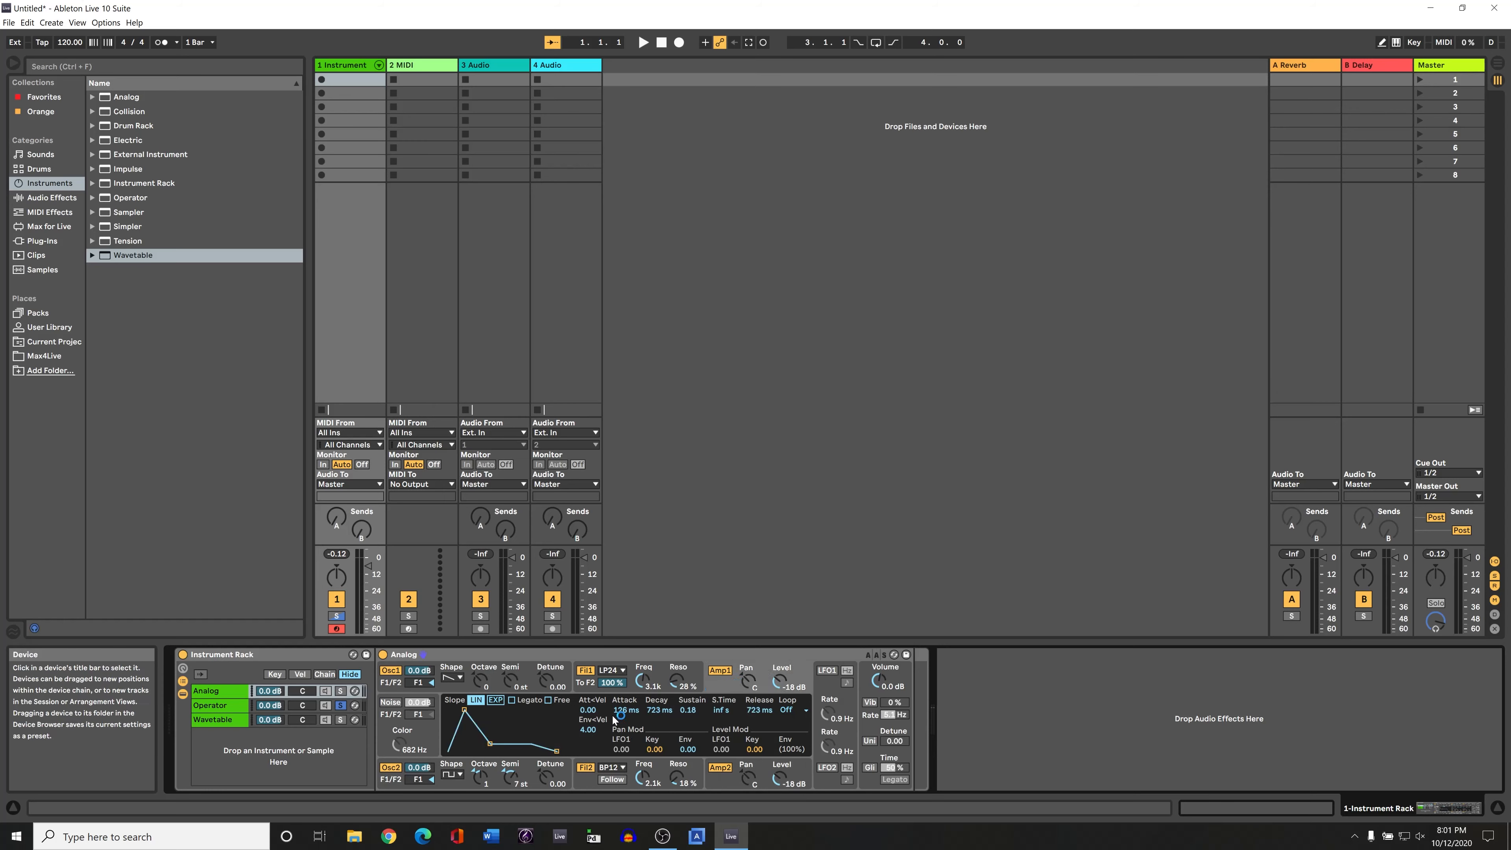
{"action": "left_click", "coordinate": [238, 708]}
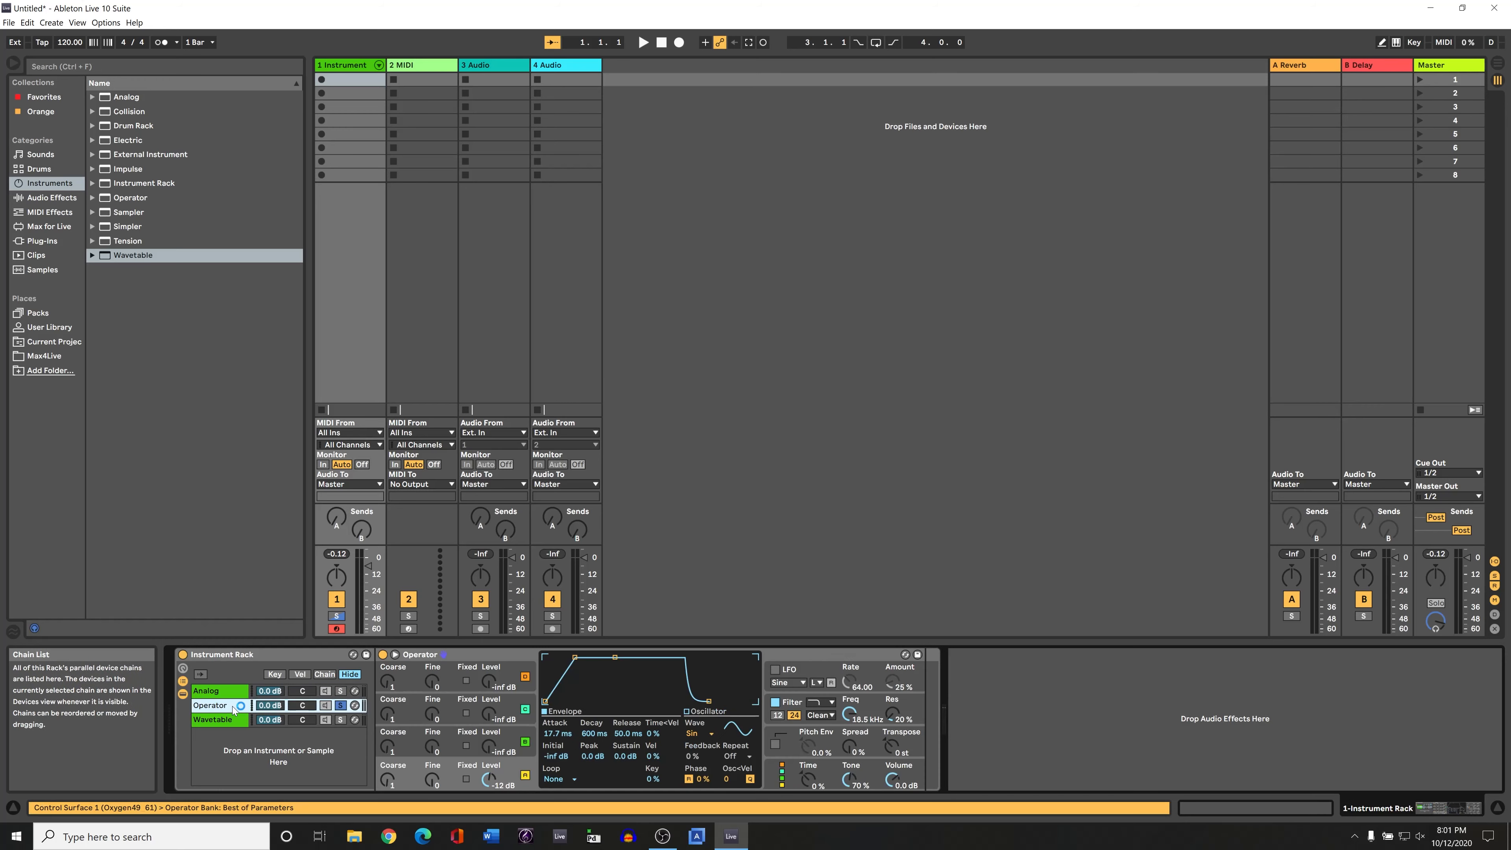
{"action": "left_click", "coordinate": [562, 733]}
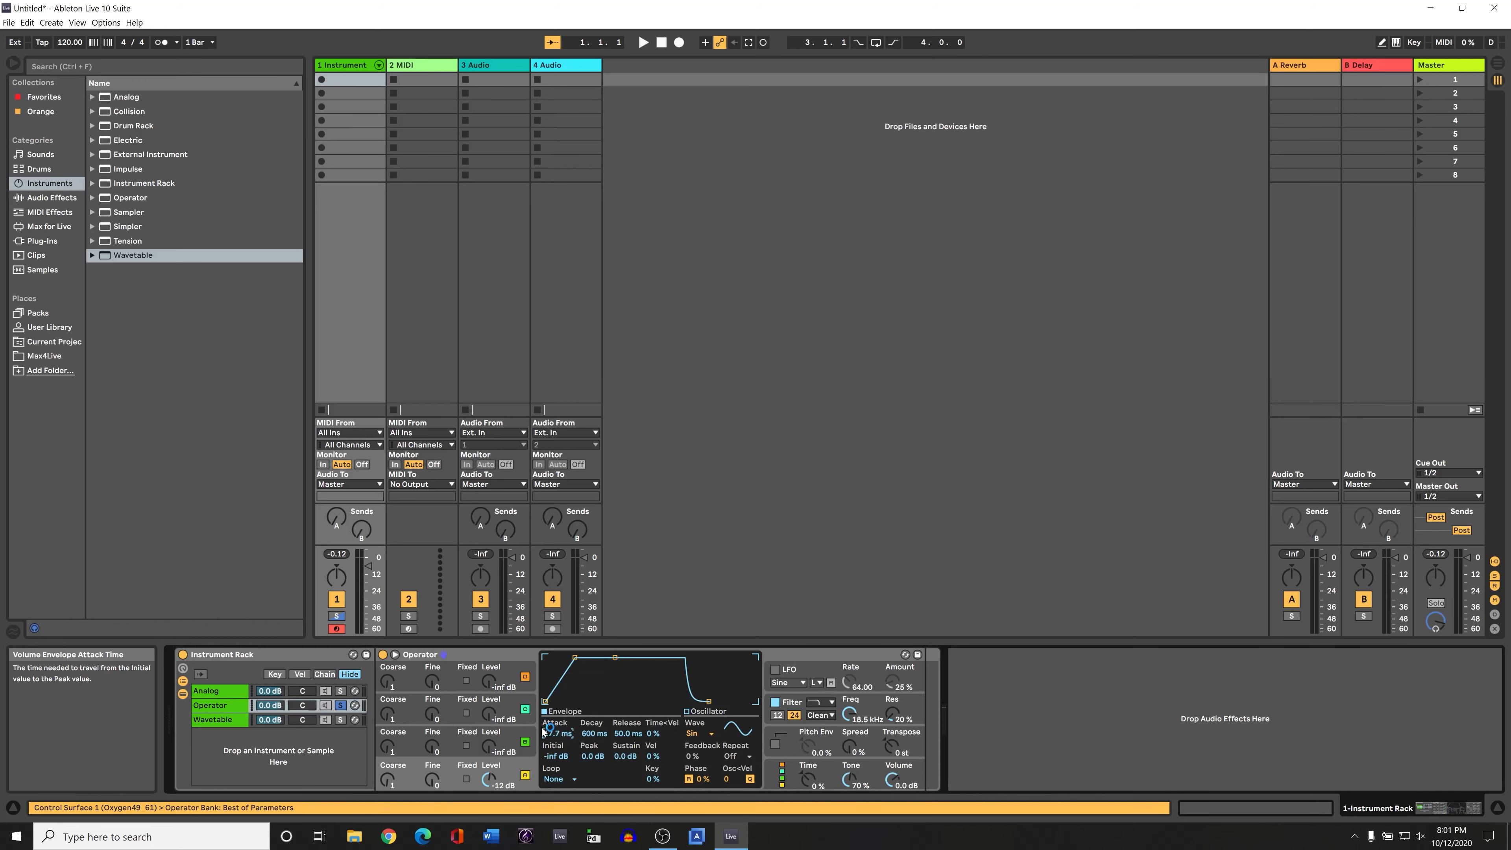
{"action": "type", "text": "15"}
{"action": "key", "text": "Return"}
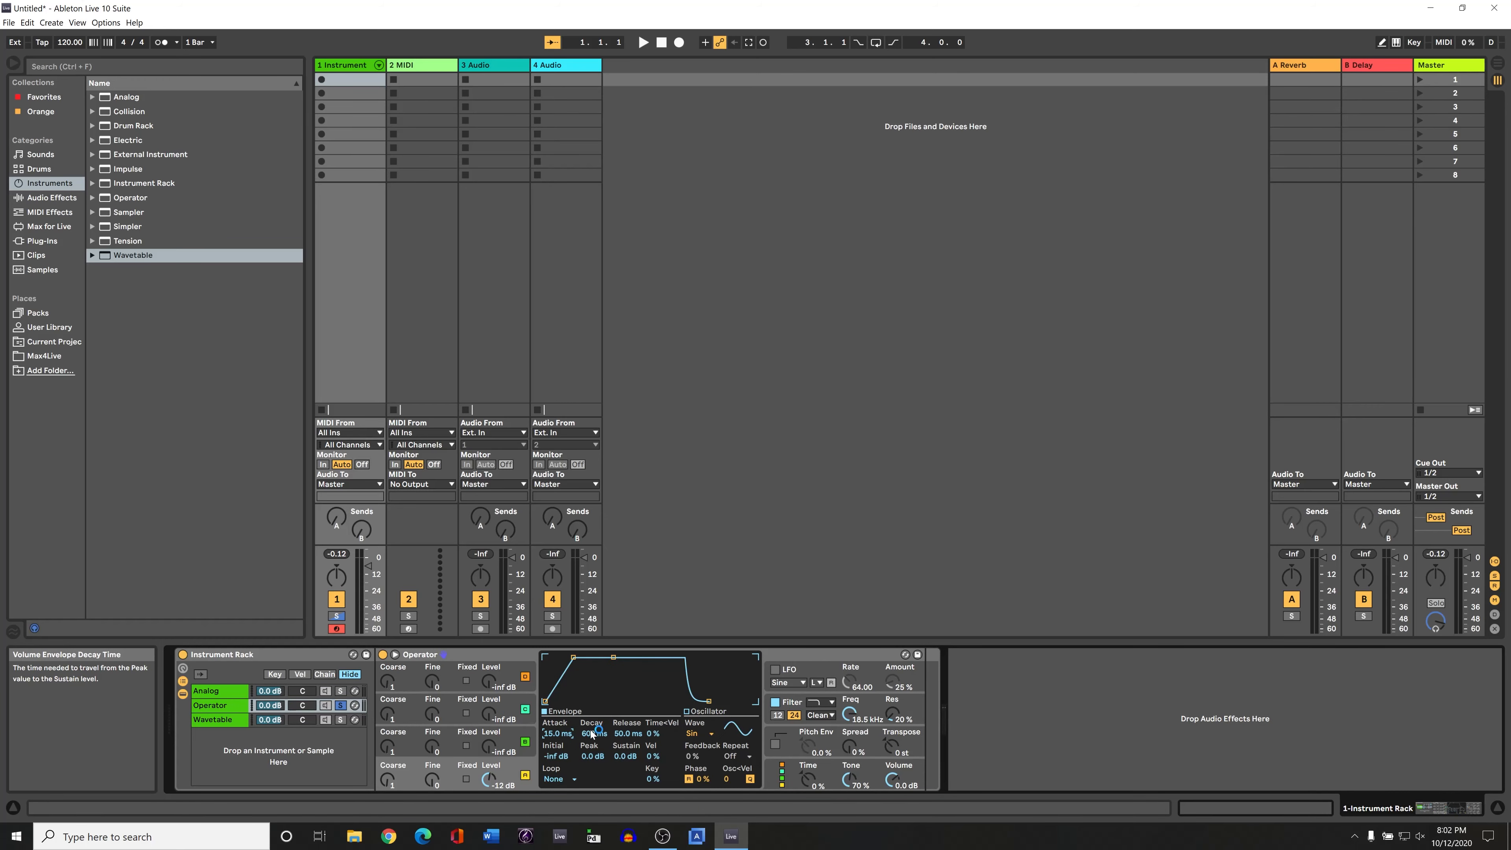
Step: Shape Oscillator A's envelope to about 94 ms decay, -22 dB sustain and 217 ms release
{"action": "left_click_drag", "start_coordinate": [612, 656], "coordinate": [604, 684]}
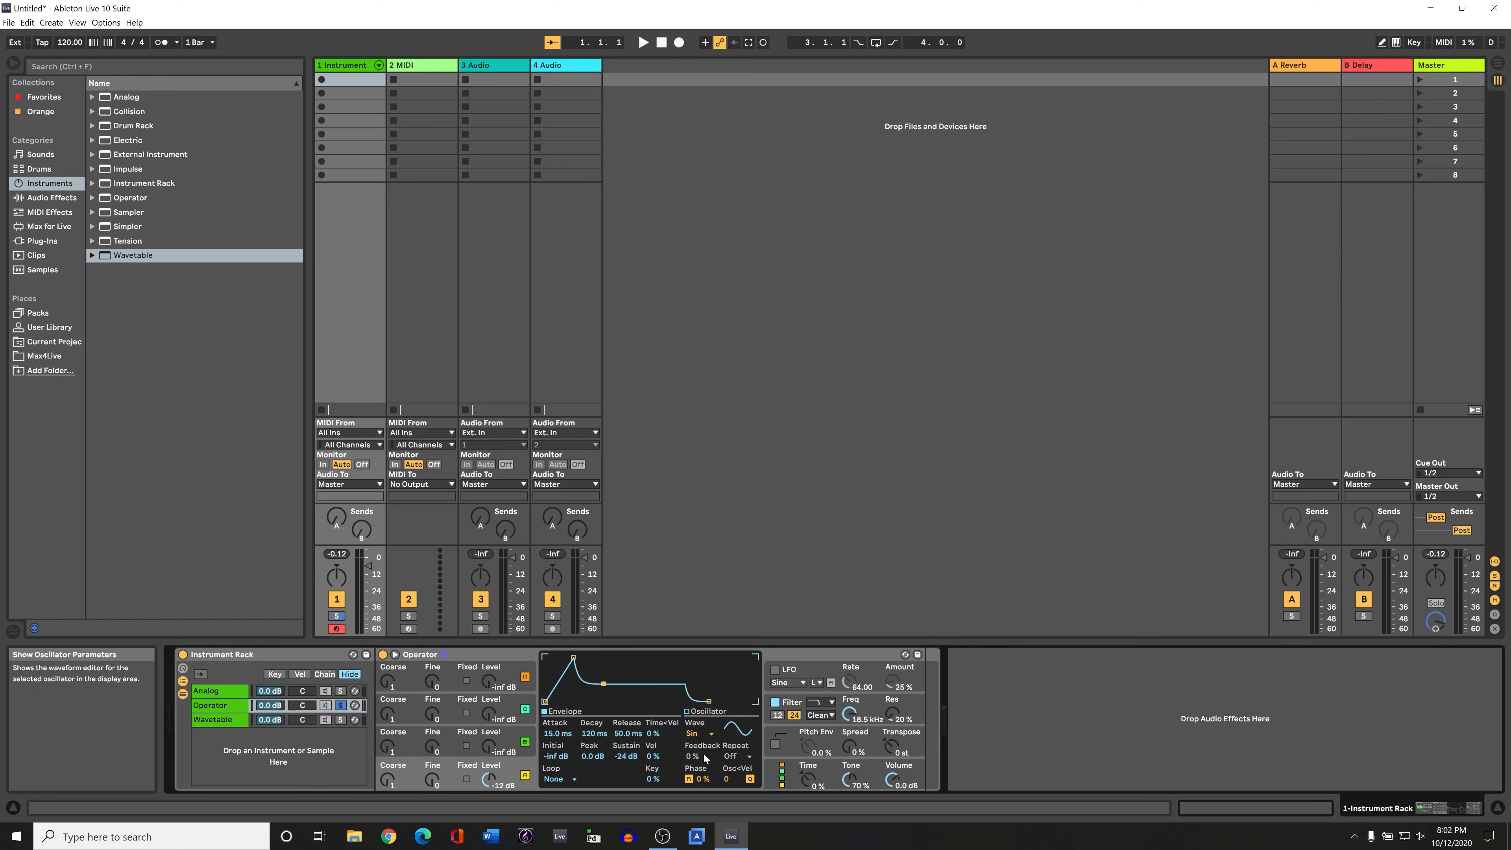
{"action": "left_click_drag", "start_coordinate": [732, 701], "coordinate": [733, 701]}
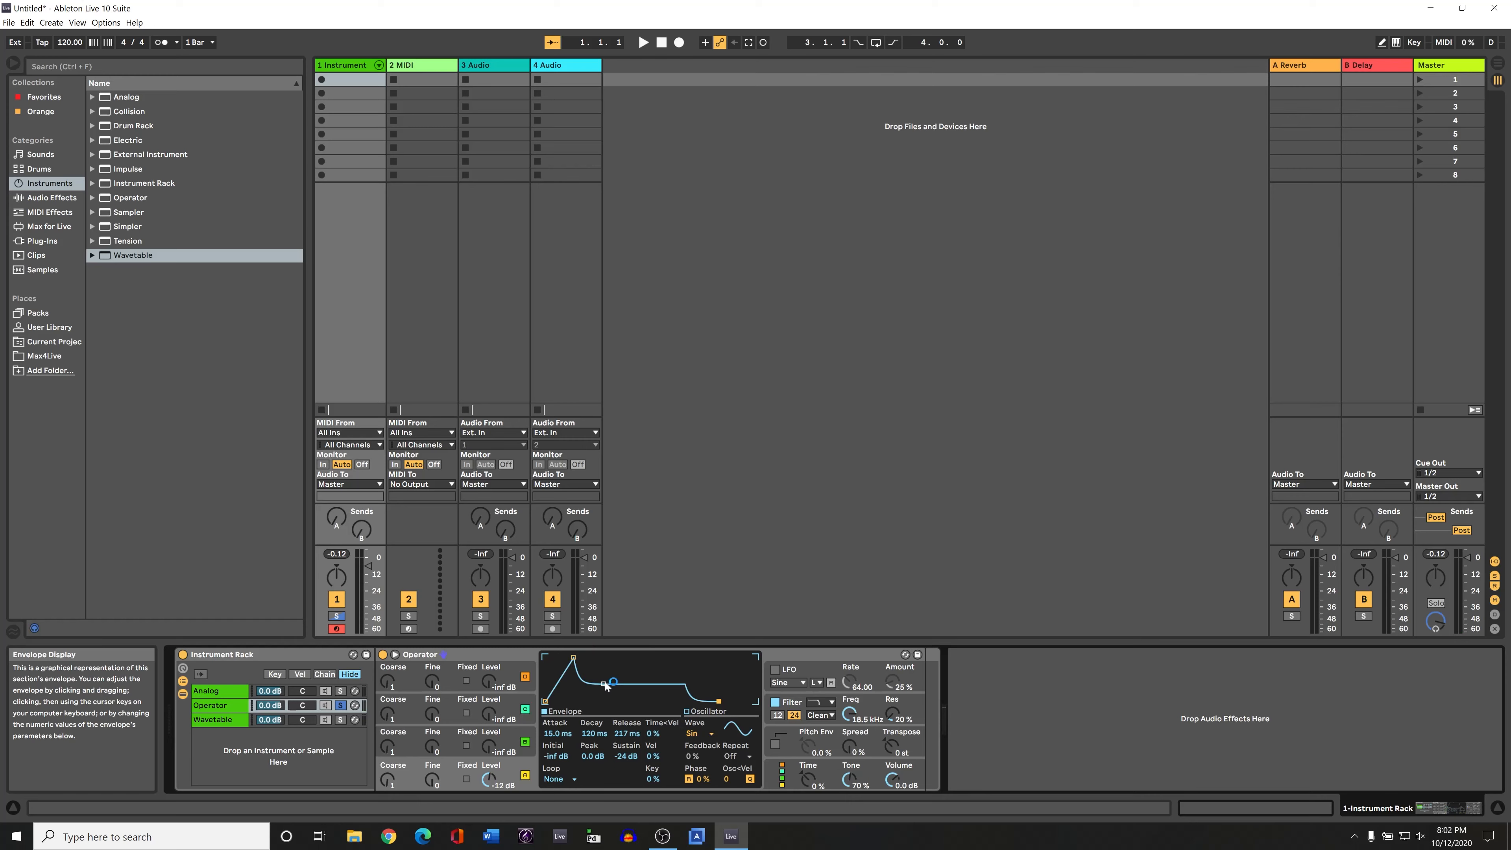
{"action": "left_click_drag", "start_coordinate": [605, 686], "coordinate": [601, 682]}
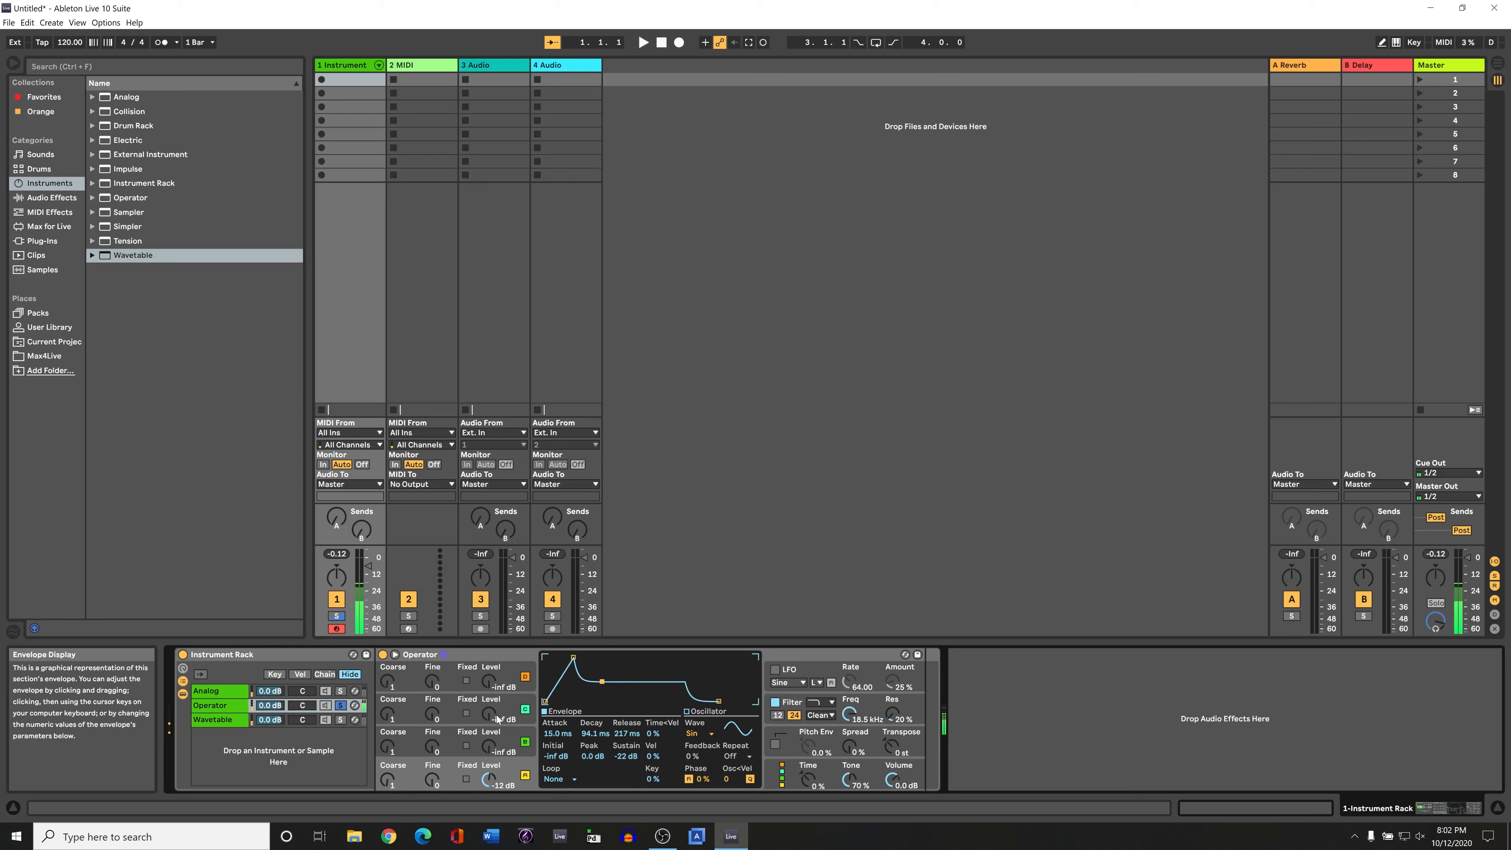
Step: Bring Oscillator B to -14 dB and fine 258, with an envelope of about 20 ms attack, 193 ms decay and -29 dB sustain
{"action": "left_click_drag", "start_coordinate": [489, 754], "coordinate": [490, 747]}
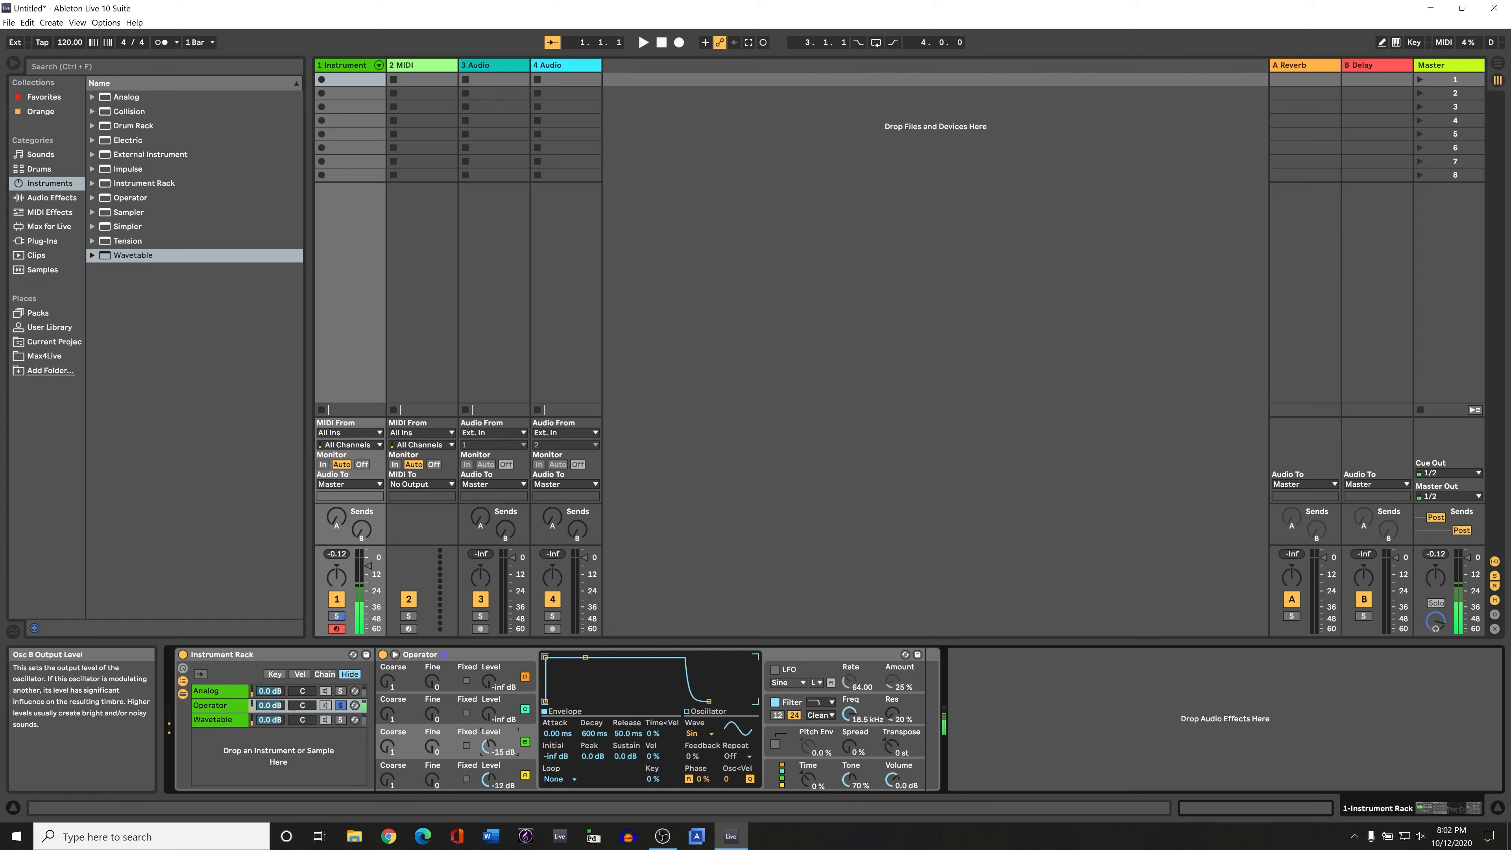
{"action": "left_click_drag", "start_coordinate": [489, 746], "coordinate": [489, 745]}
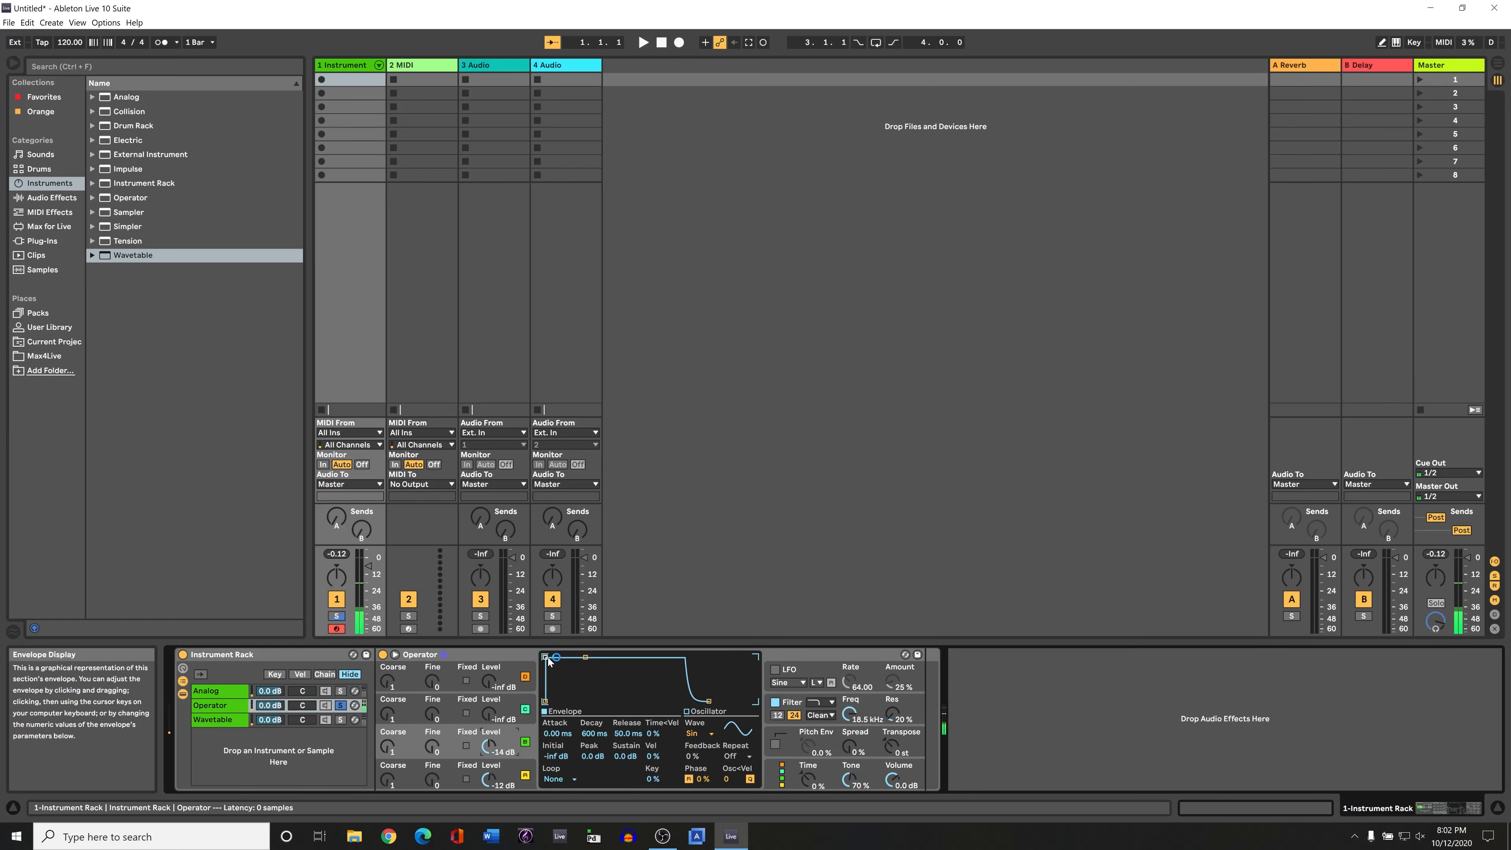
{"action": "left_click_drag", "start_coordinate": [545, 657], "coordinate": [617, 672]}
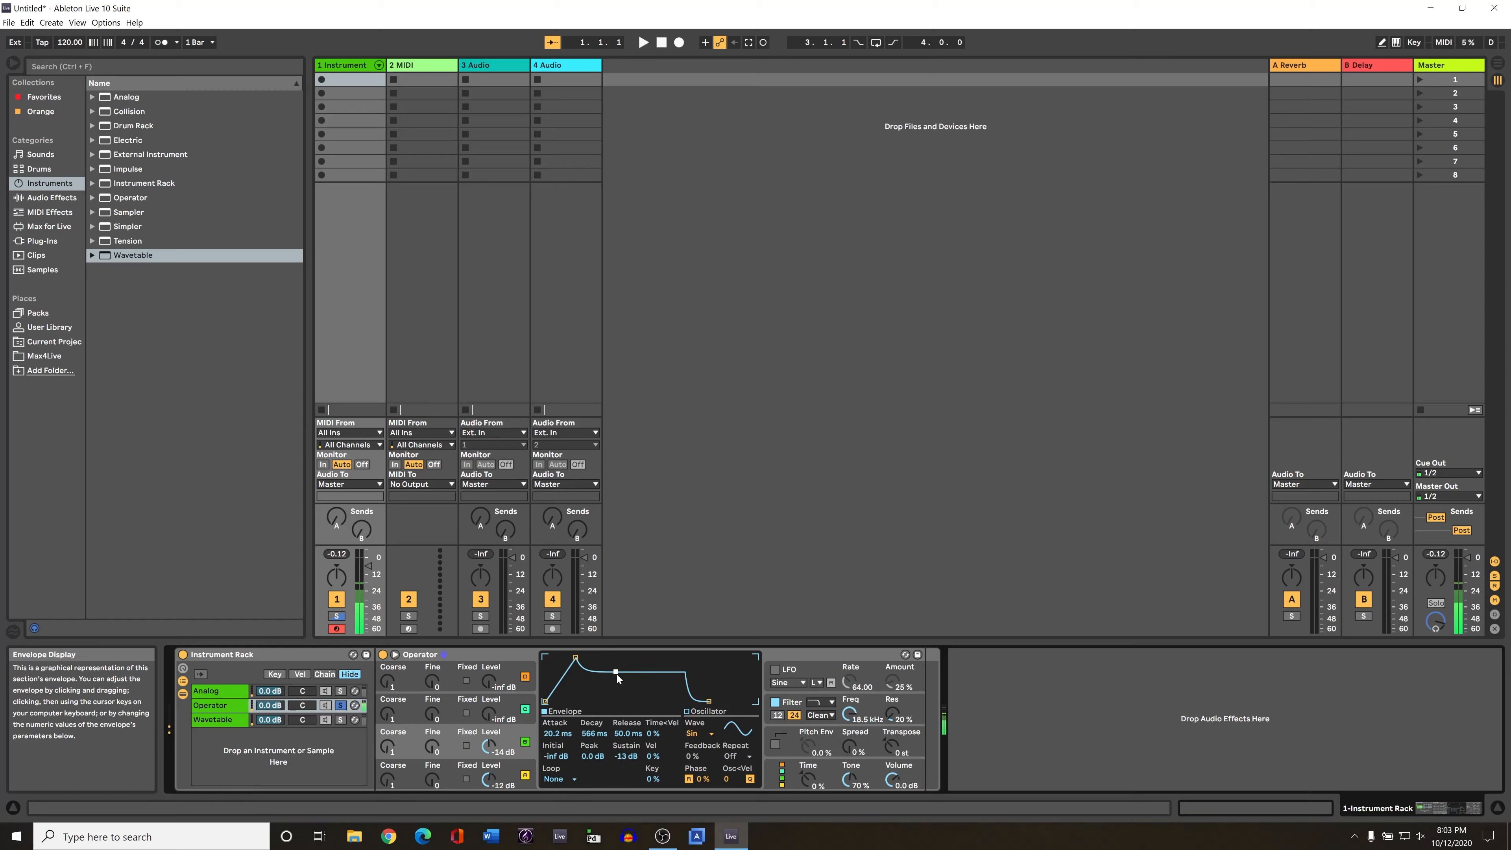
{"action": "left_click_drag", "start_coordinate": [617, 675], "coordinate": [610, 687]}
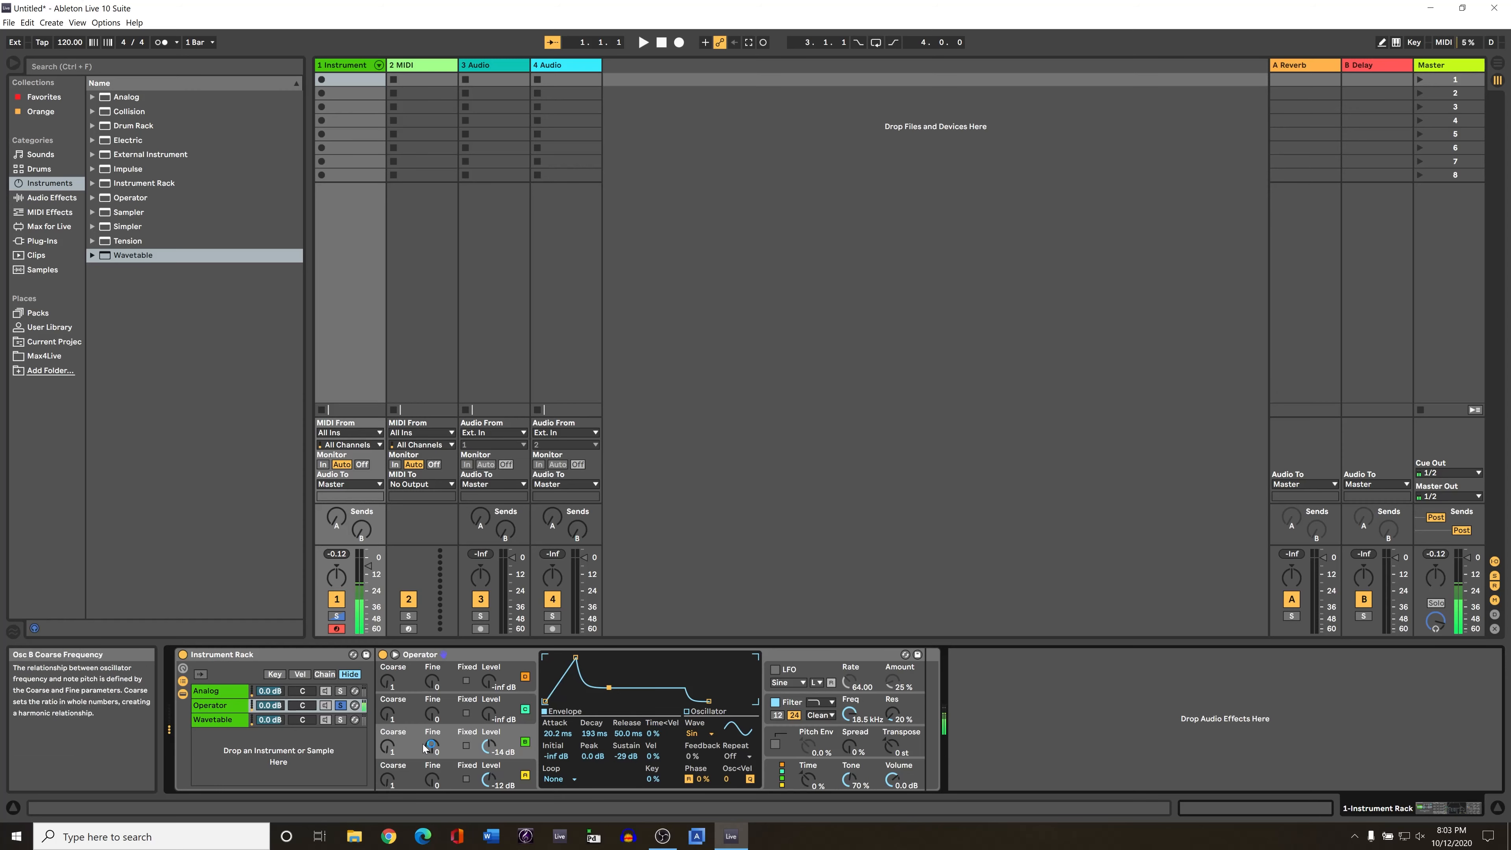
{"action": "left_click_drag", "start_coordinate": [432, 745], "coordinate": [432, 743]}
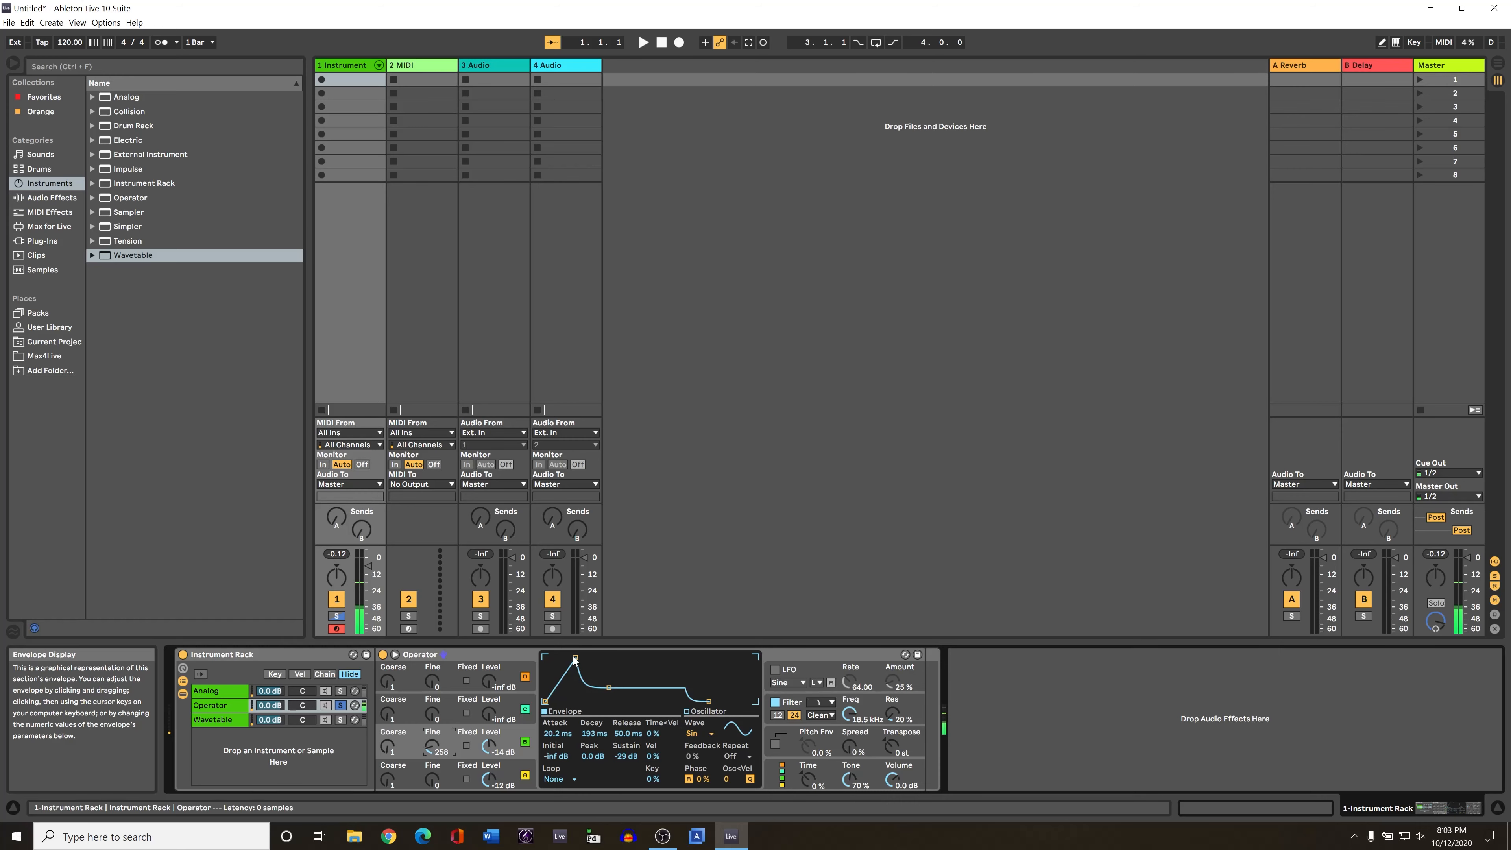
Step: Reshape Oscillator B's envelope to about 113 ms attack, 445 ms decay, -12 dB sustain and 311 ms release
{"action": "left_click_drag", "start_coordinate": [576, 658], "coordinate": [626, 672]}
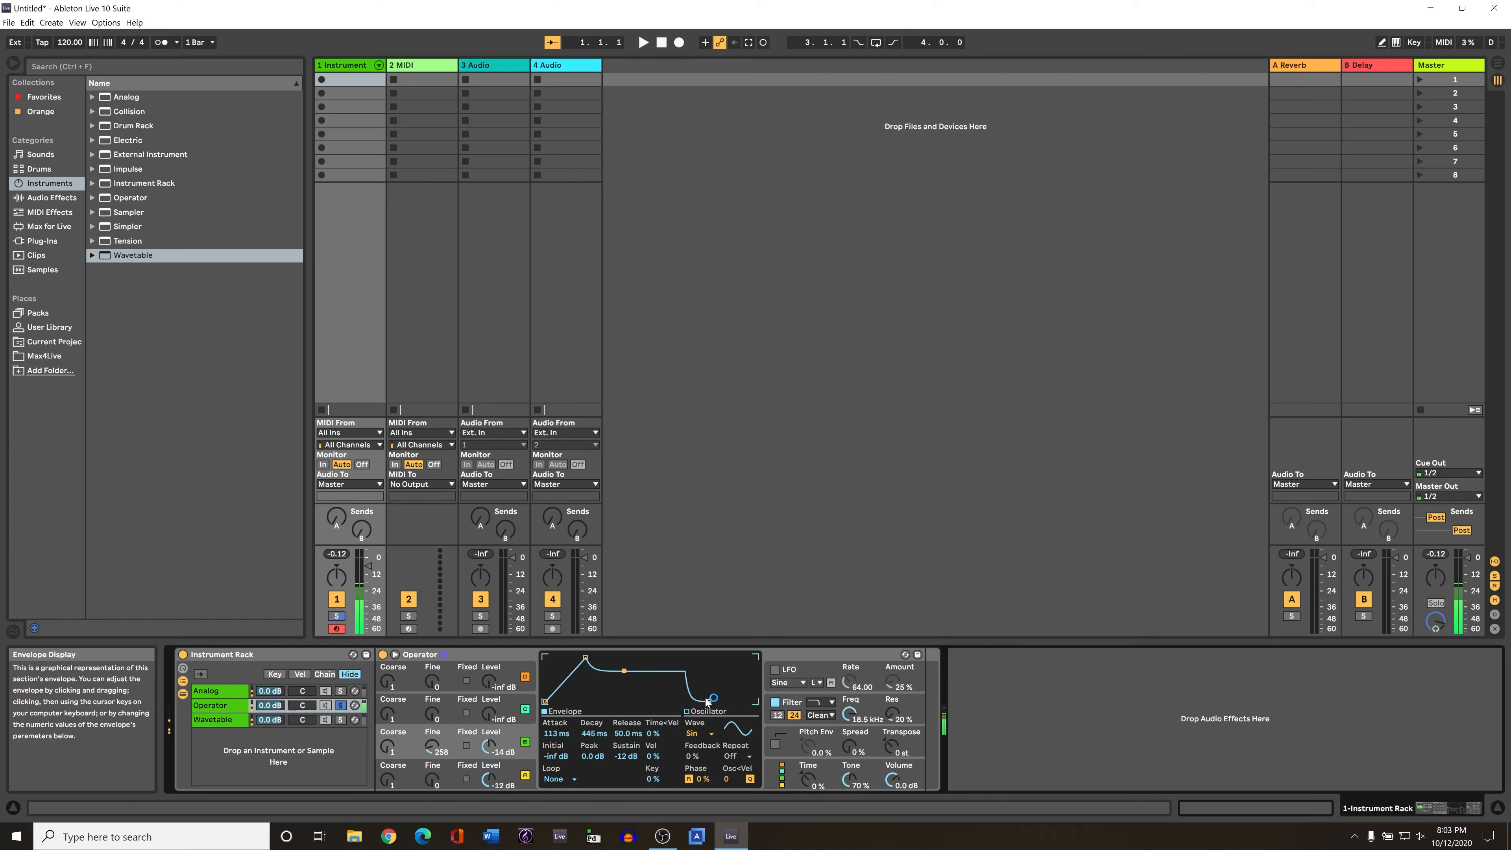
{"action": "left_click_drag", "start_coordinate": [710, 702], "coordinate": [716, 701]}
{"action": "left_click_drag", "start_coordinate": [716, 700], "coordinate": [722, 702]}
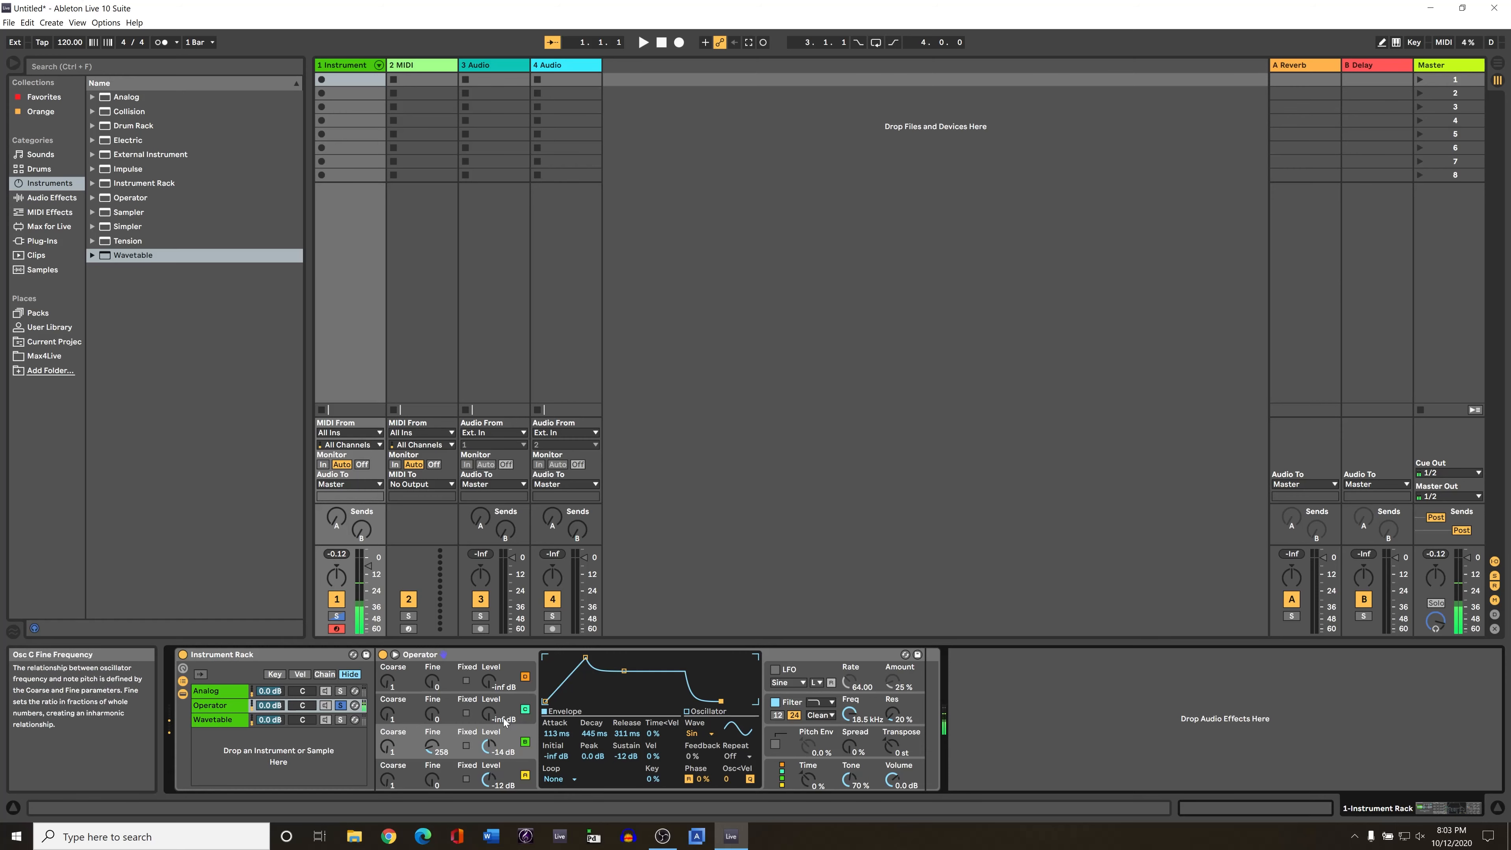
Step: Set Oscillator C to coarse 2 and -29 dB, raise its fine frequency, and shape its envelope to about 45 ms attack, 1.31 s decay, 106 ms release
{"action": "left_click_drag", "start_coordinate": [490, 716], "coordinate": [491, 708]}
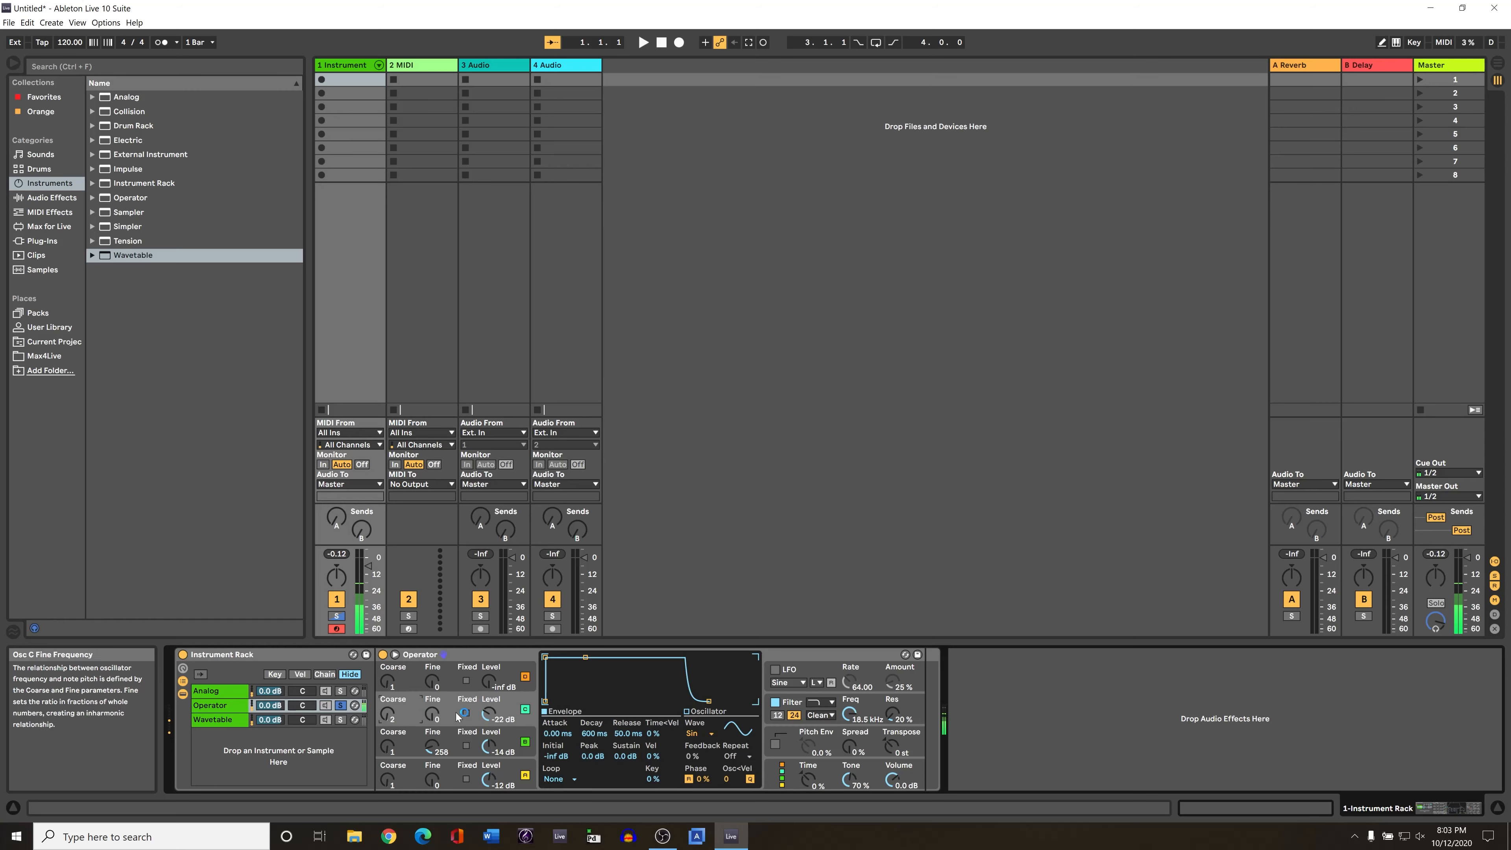
{"action": "left_click_drag", "start_coordinate": [492, 714], "coordinate": [492, 719]}
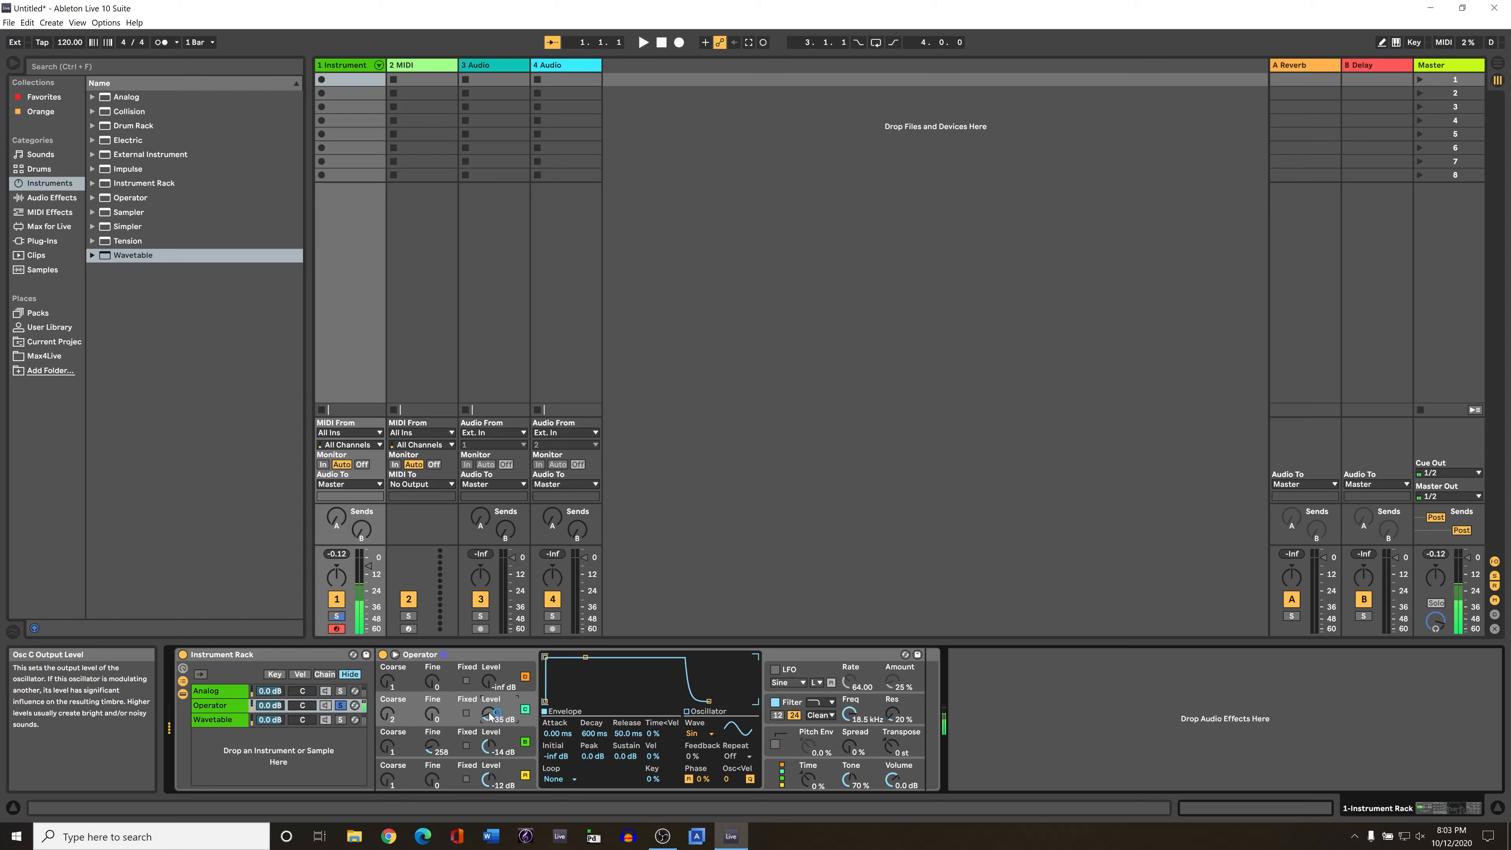
{"action": "left_click_drag", "start_coordinate": [550, 666], "coordinate": [626, 662]}
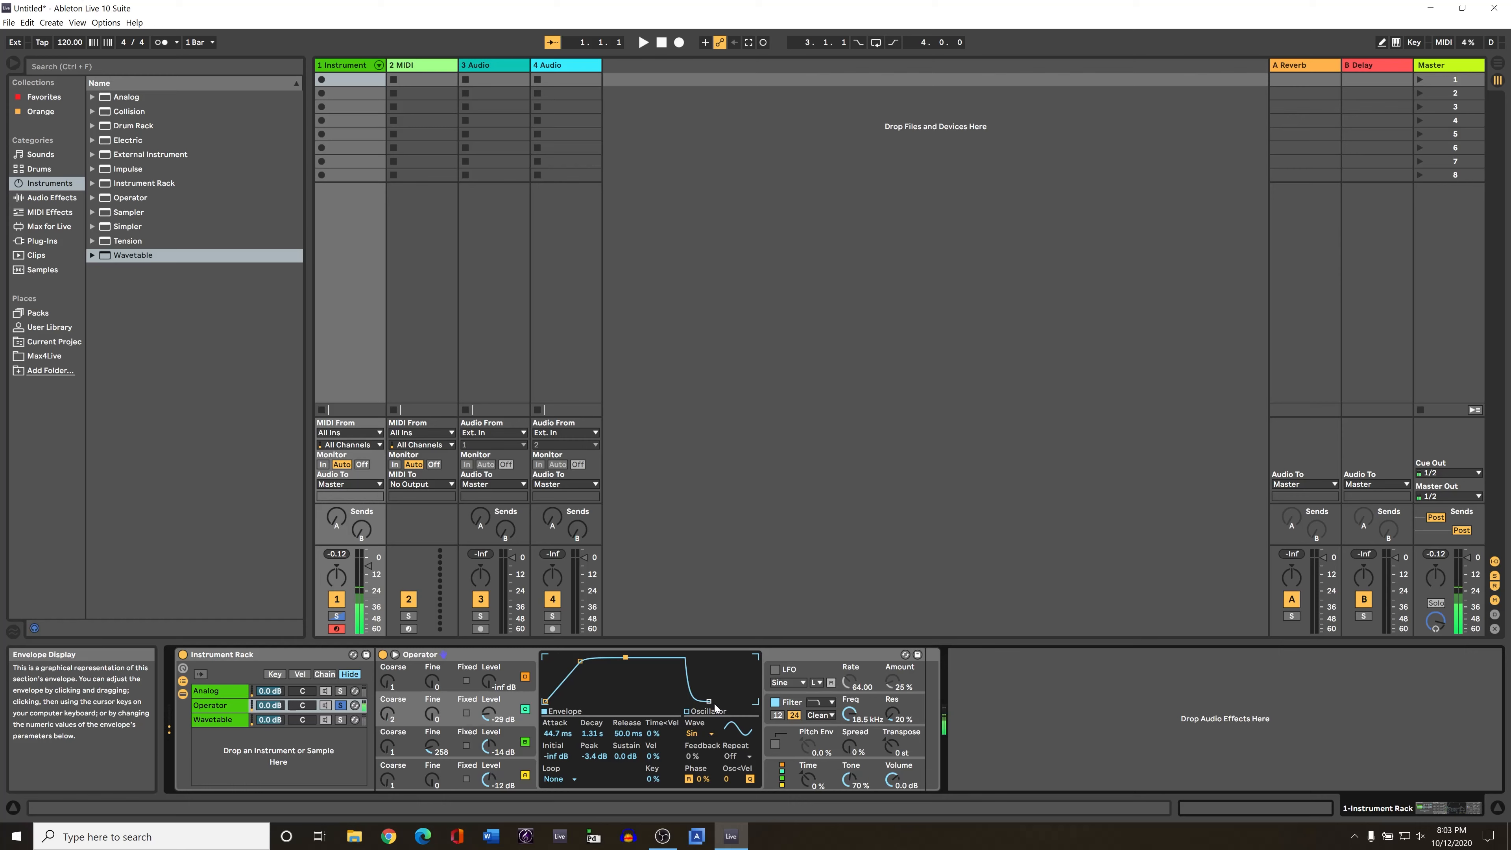
{"action": "left_click_drag", "start_coordinate": [709, 702], "coordinate": [714, 702]}
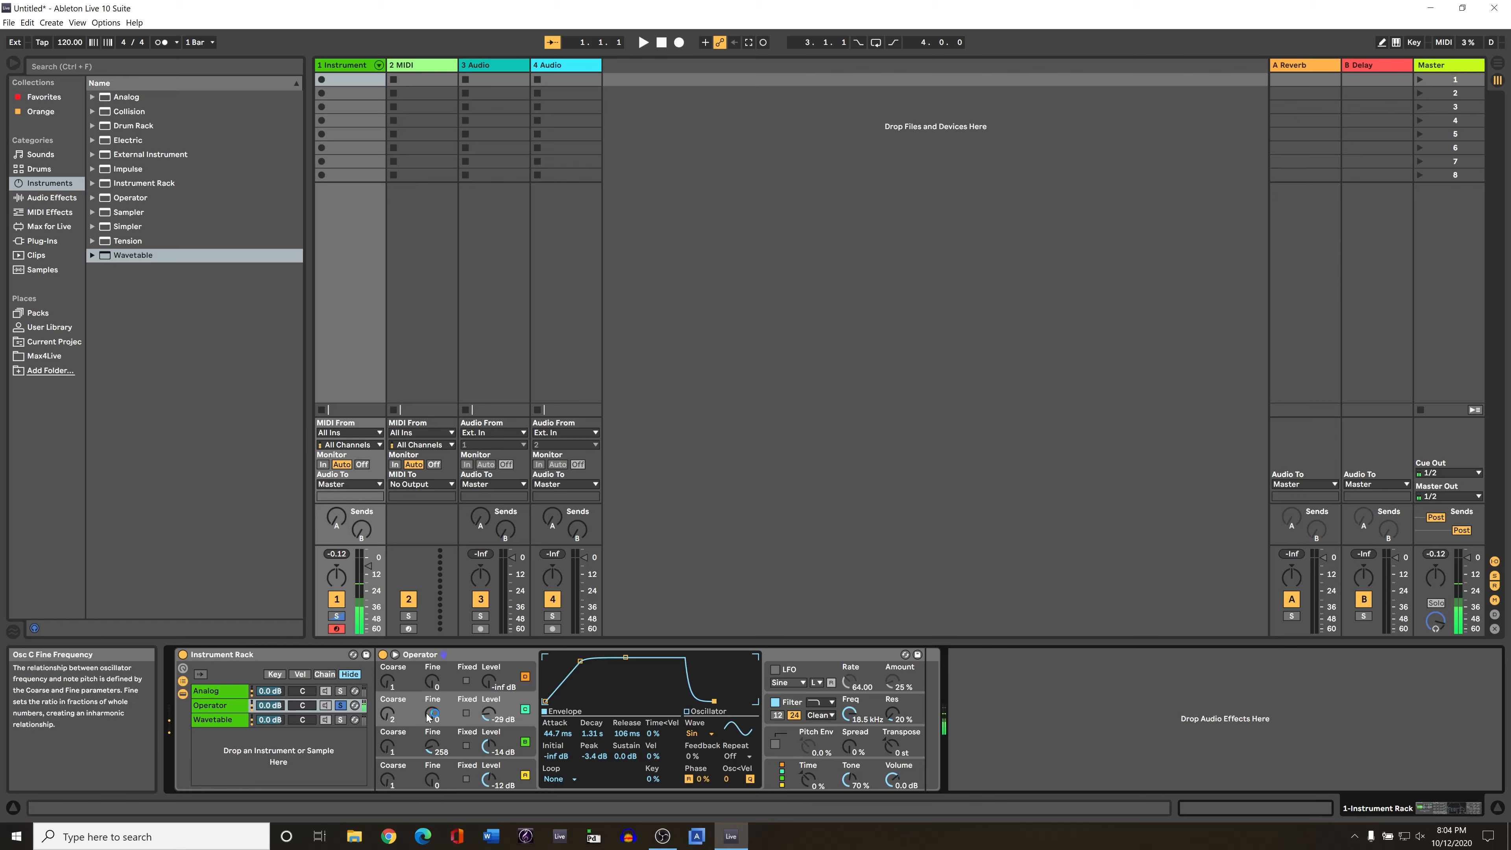
{"action": "left_click_drag", "start_coordinate": [432, 713], "coordinate": [432, 694]}
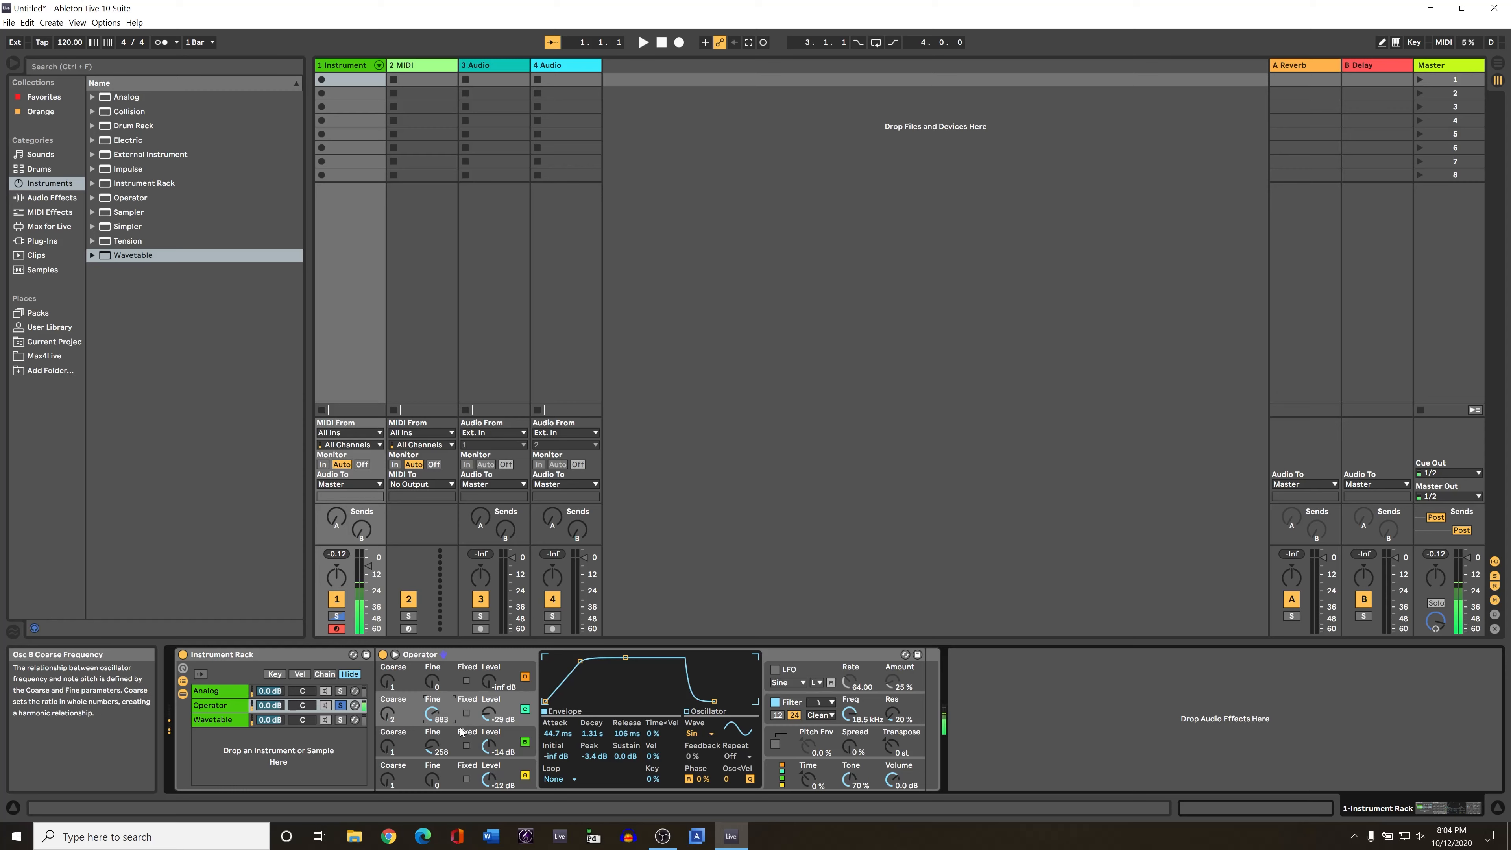
Step: Raise Operator's Oscillator C level to -16 dB and Oscillator B level to -8.3 dB
{"action": "left_click_drag", "start_coordinate": [489, 713], "coordinate": [490, 690]}
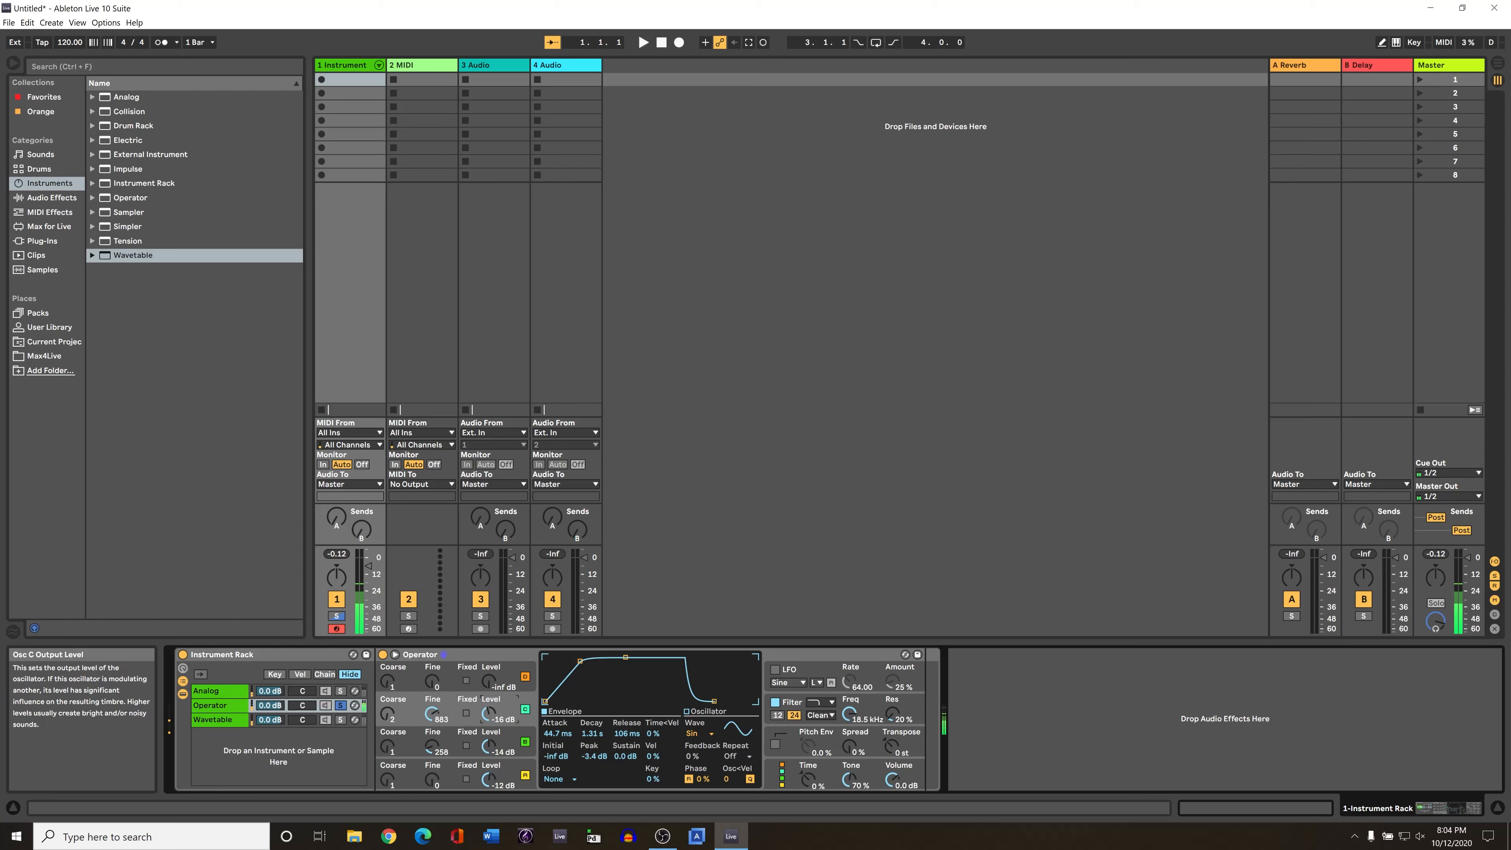
{"action": "left_click", "coordinate": [488, 747]}
{"action": "left_click_drag", "start_coordinate": [489, 746], "coordinate": [489, 743]}
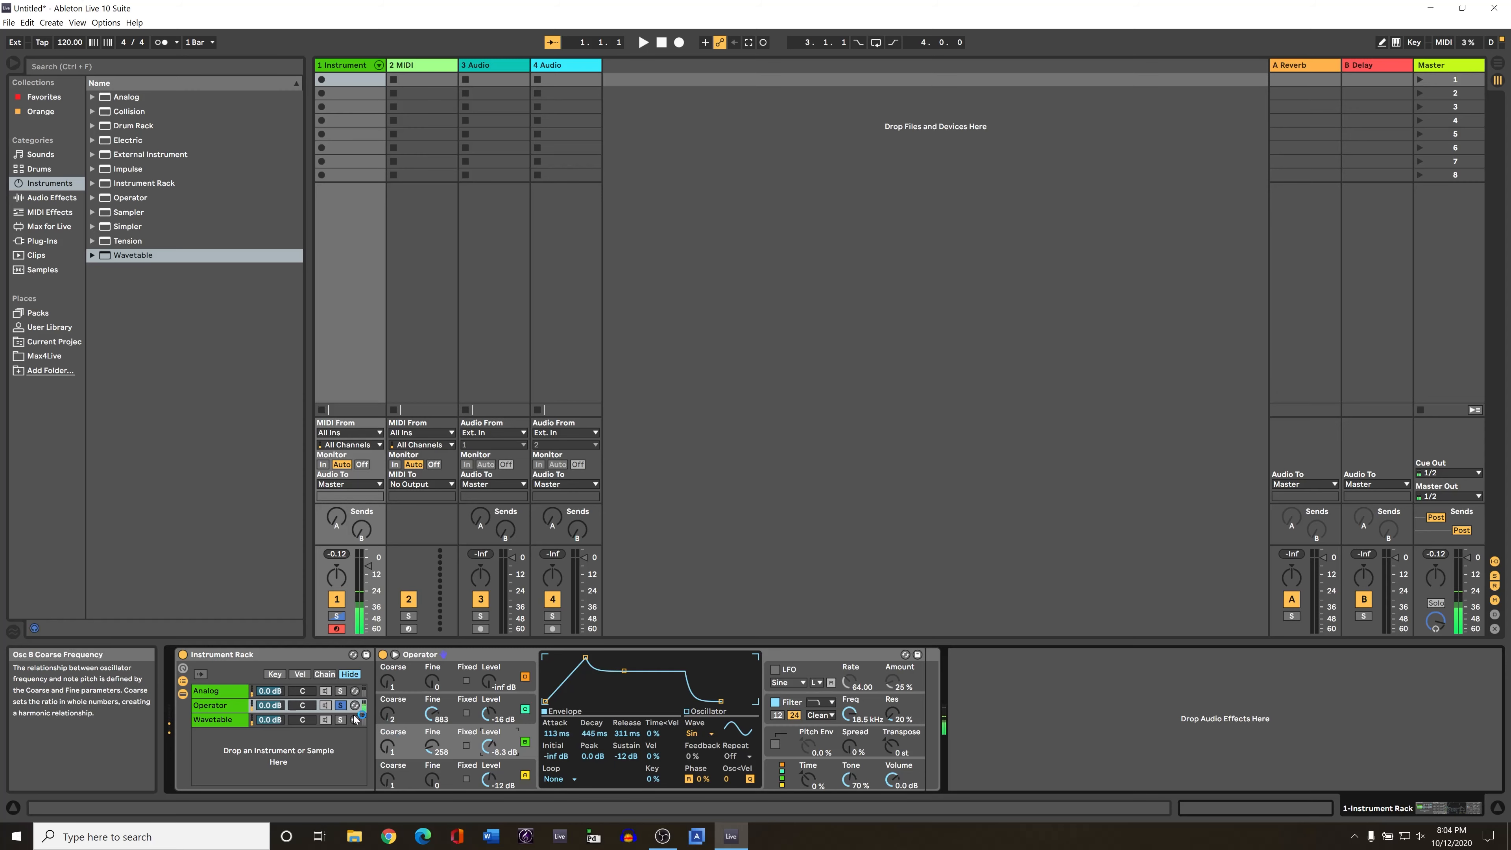
Step: Clear the chain solos and leave only the Analog and Operator chains active, with the Wavetable chain deactivated
{"action": "left_click", "coordinate": [342, 691]}
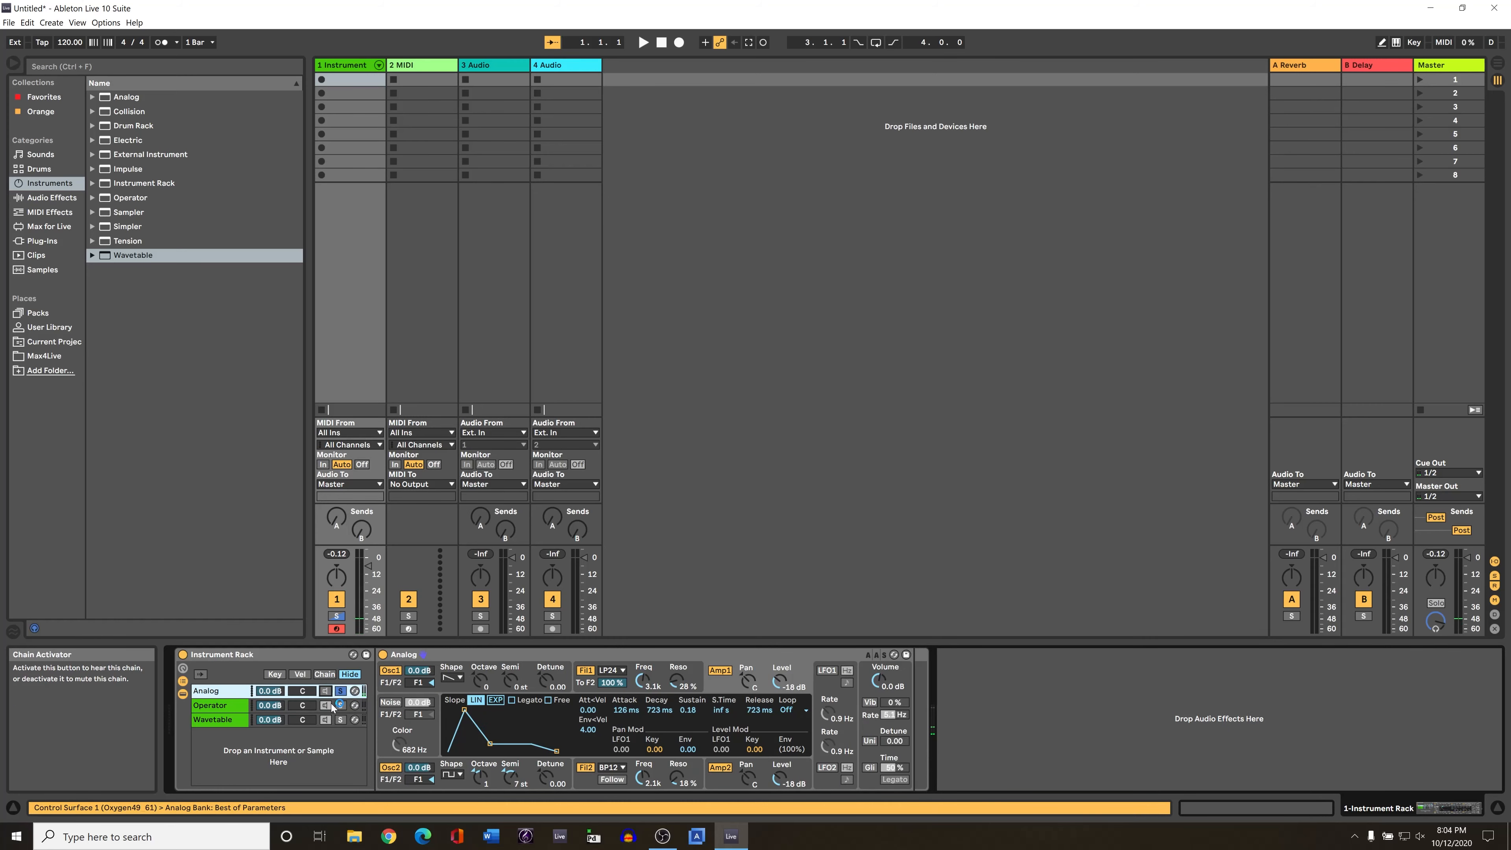
{"action": "left_click", "coordinate": [326, 705]}
{"action": "left_click", "coordinate": [325, 692]}
{"action": "left_click", "coordinate": [339, 694]}
{"action": "left_click", "coordinate": [326, 692]}
{"action": "left_click", "coordinate": [326, 705]}
{"action": "left_click", "coordinate": [326, 719]}
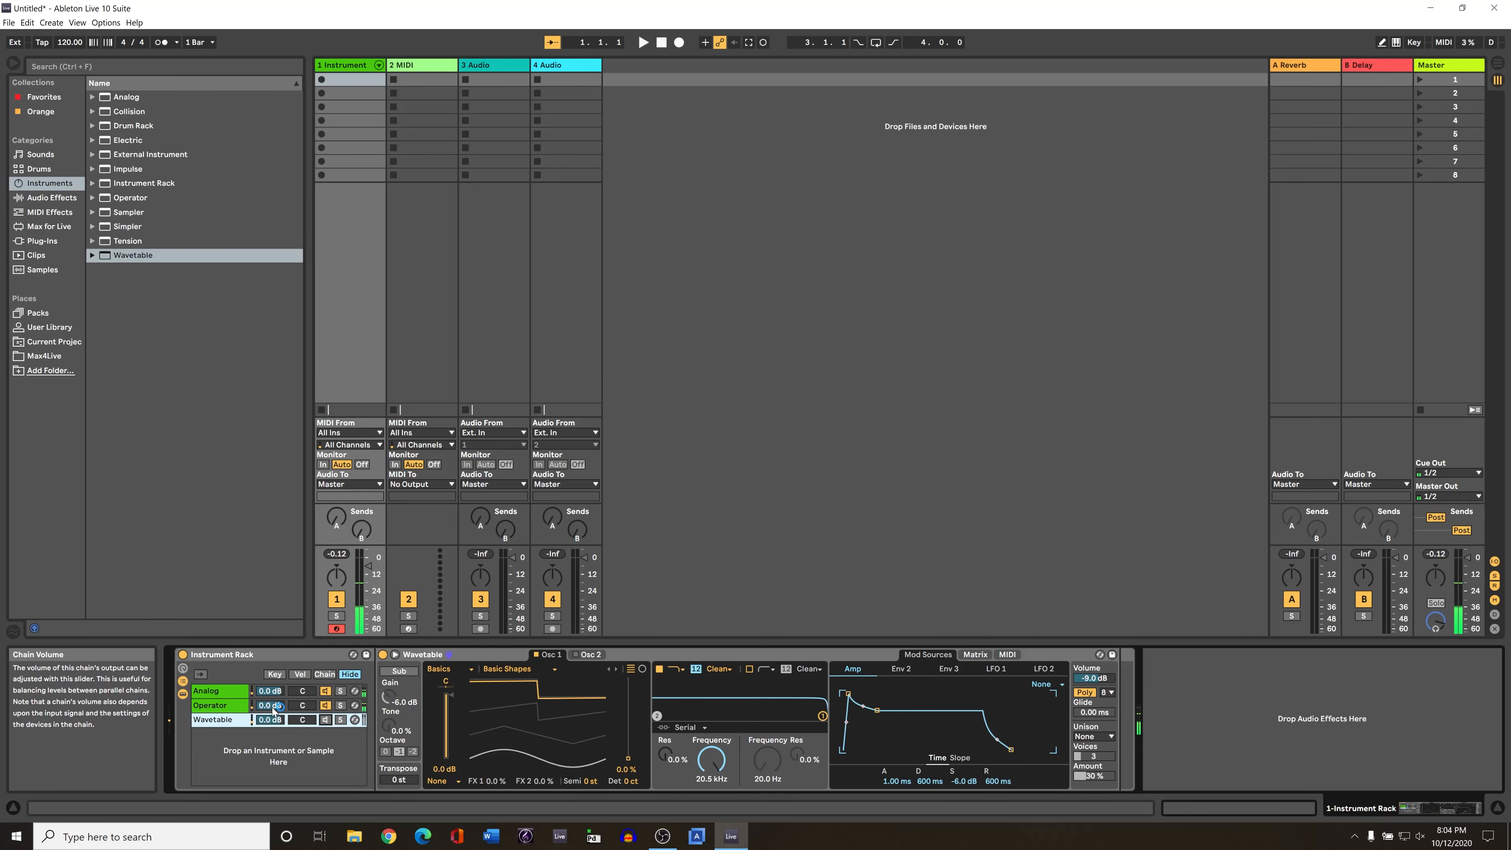
Step: Lower the Analog chain's volume to -5.6 dB and bring up the Operator chain's device for editing
{"action": "left_click_drag", "start_coordinate": [272, 690], "coordinate": [278, 692]}
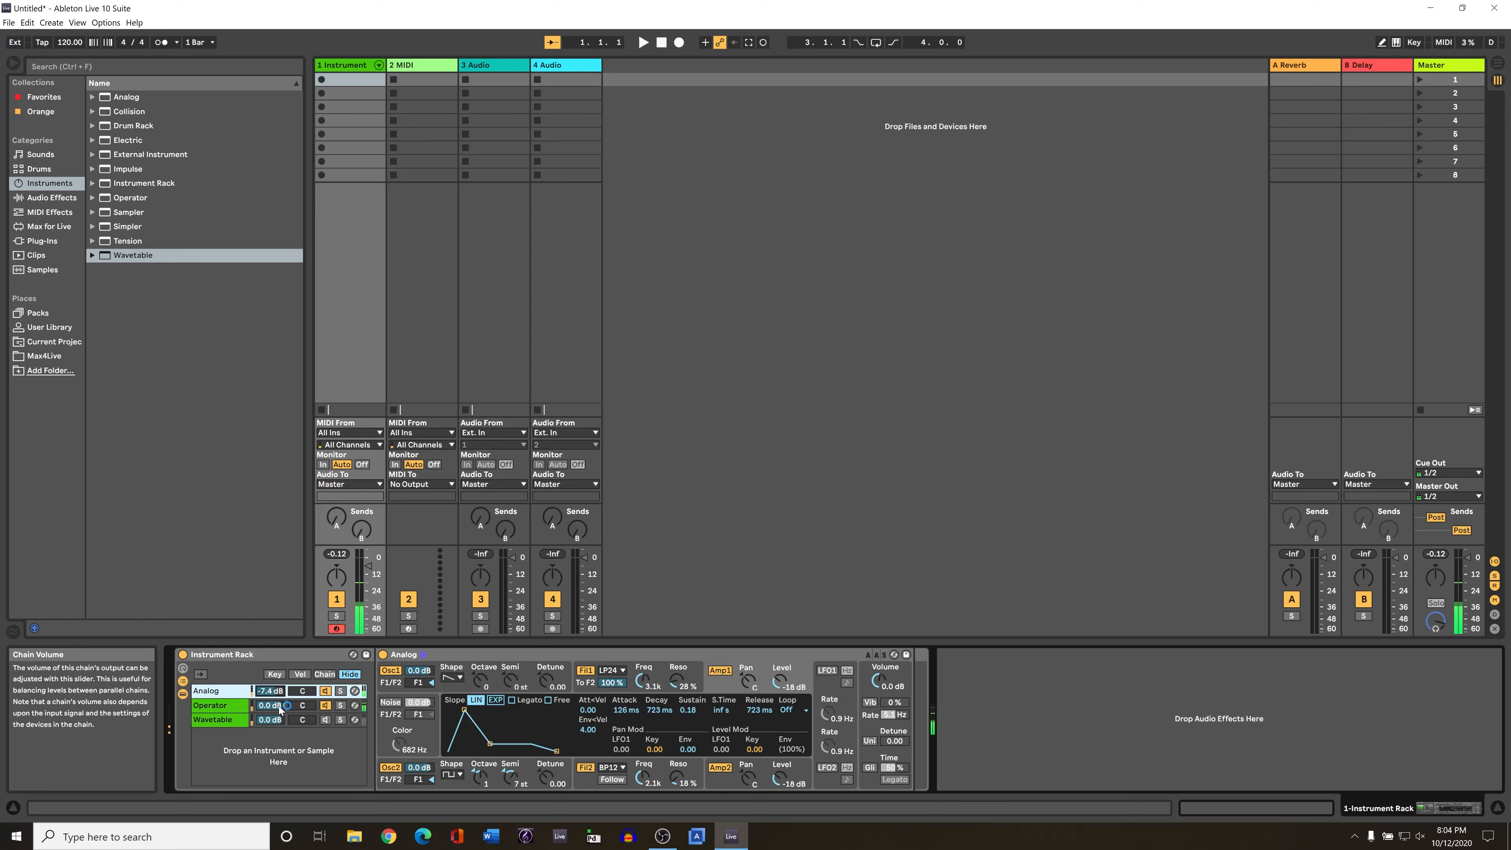
{"action": "left_click_drag", "start_coordinate": [279, 691], "coordinate": [280, 687]}
{"action": "left_click", "coordinate": [220, 705]}
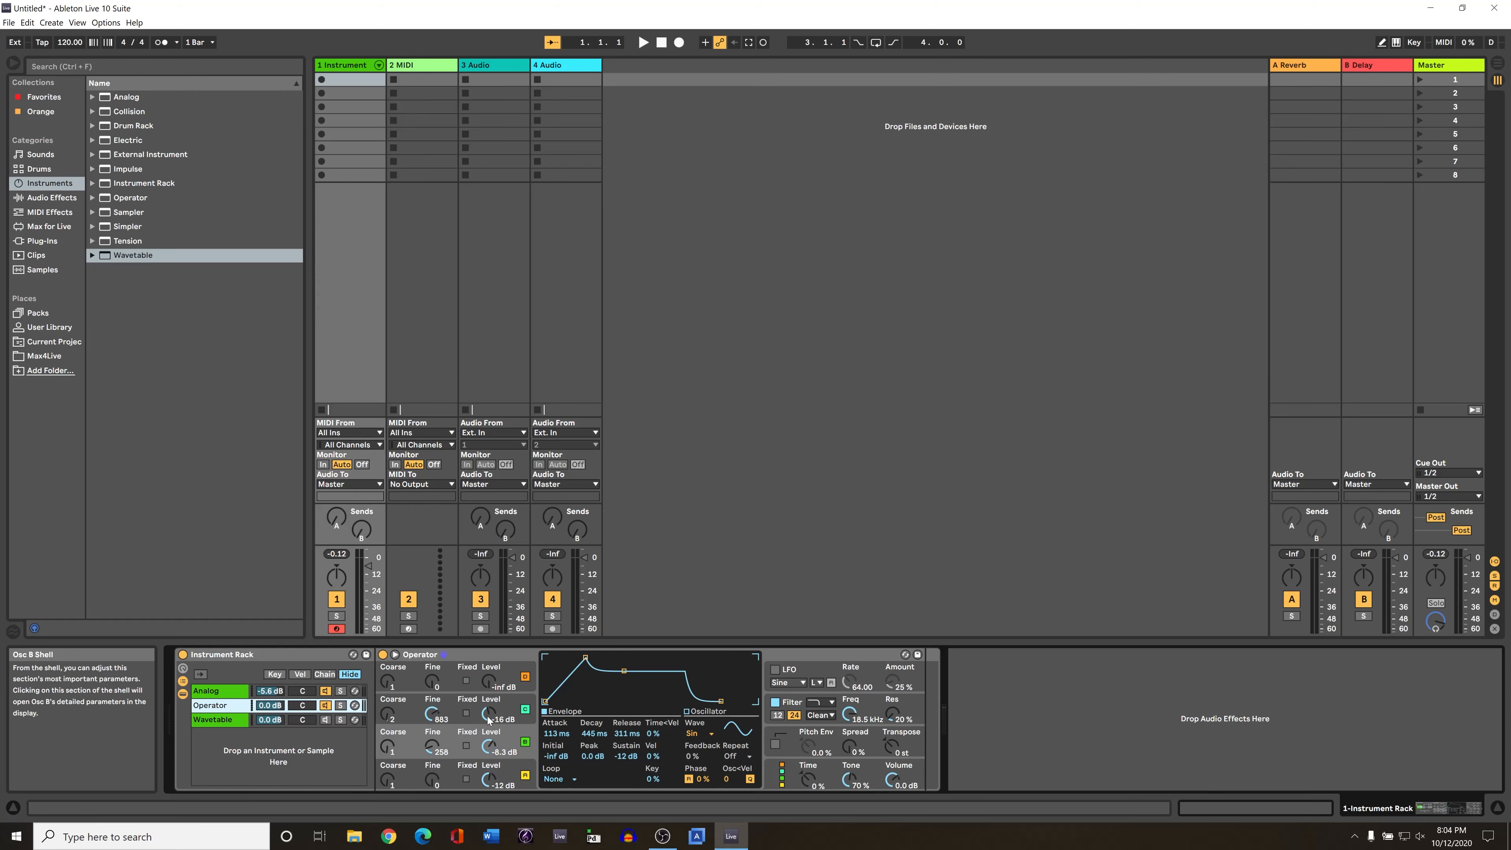
{"action": "left_click", "coordinate": [701, 733]}
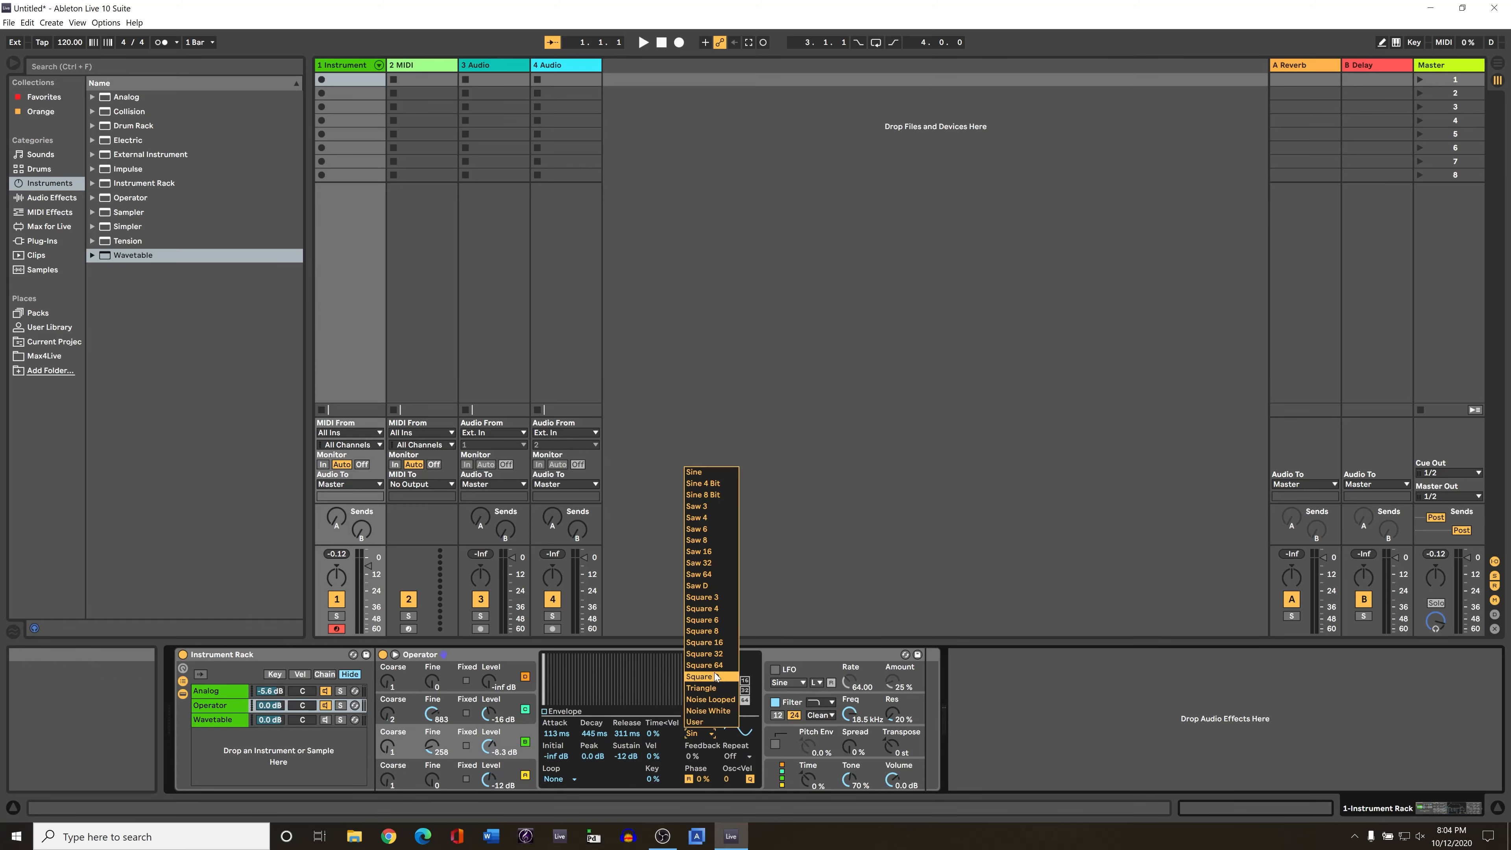
{"action": "left_click", "coordinate": [720, 695]}
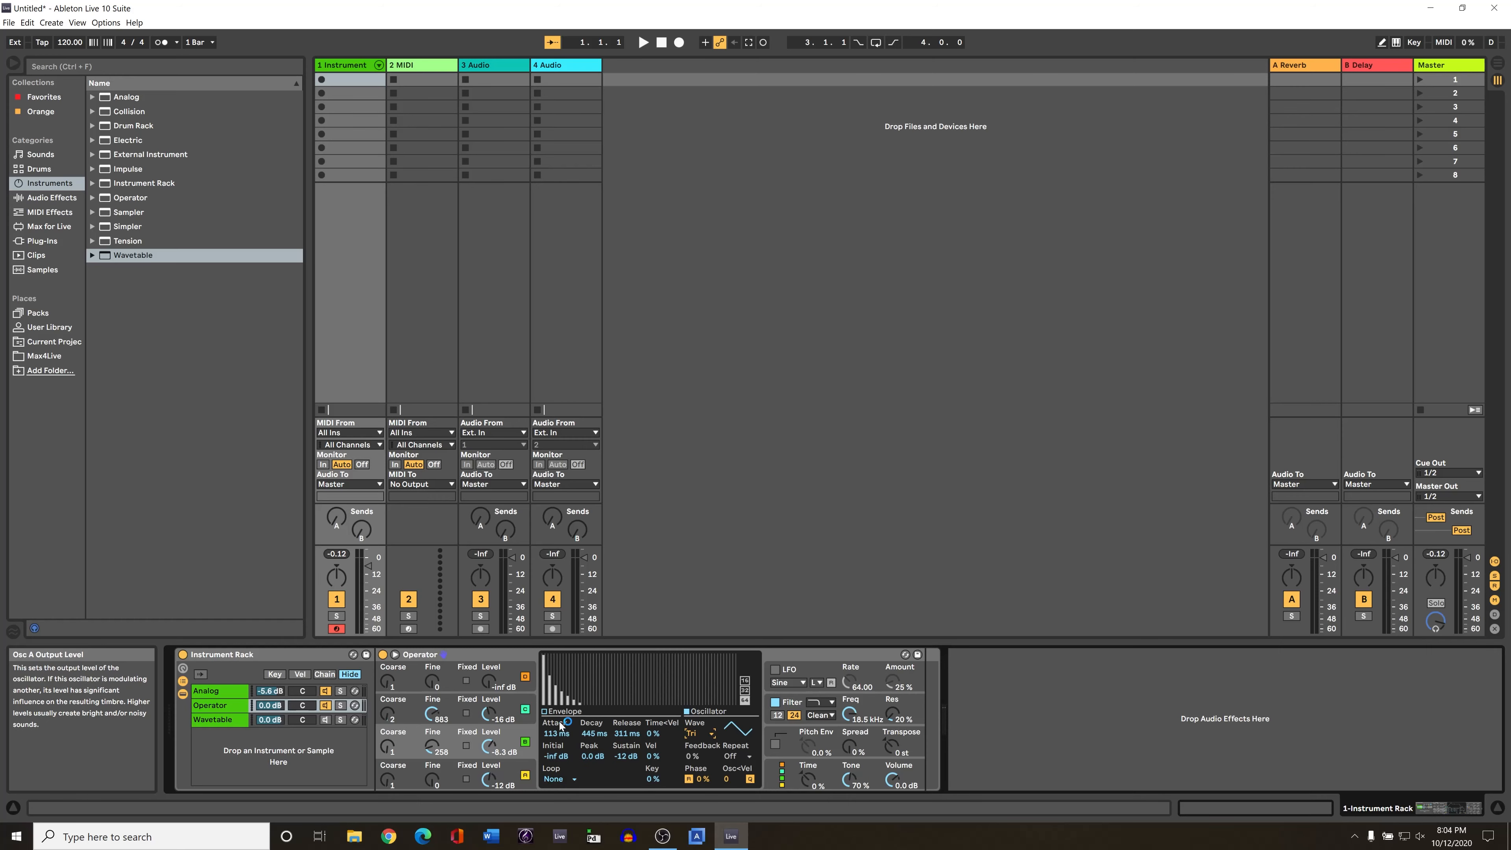
{"action": "left_click", "coordinate": [701, 733]}
{"action": "left_click", "coordinate": [694, 471]}
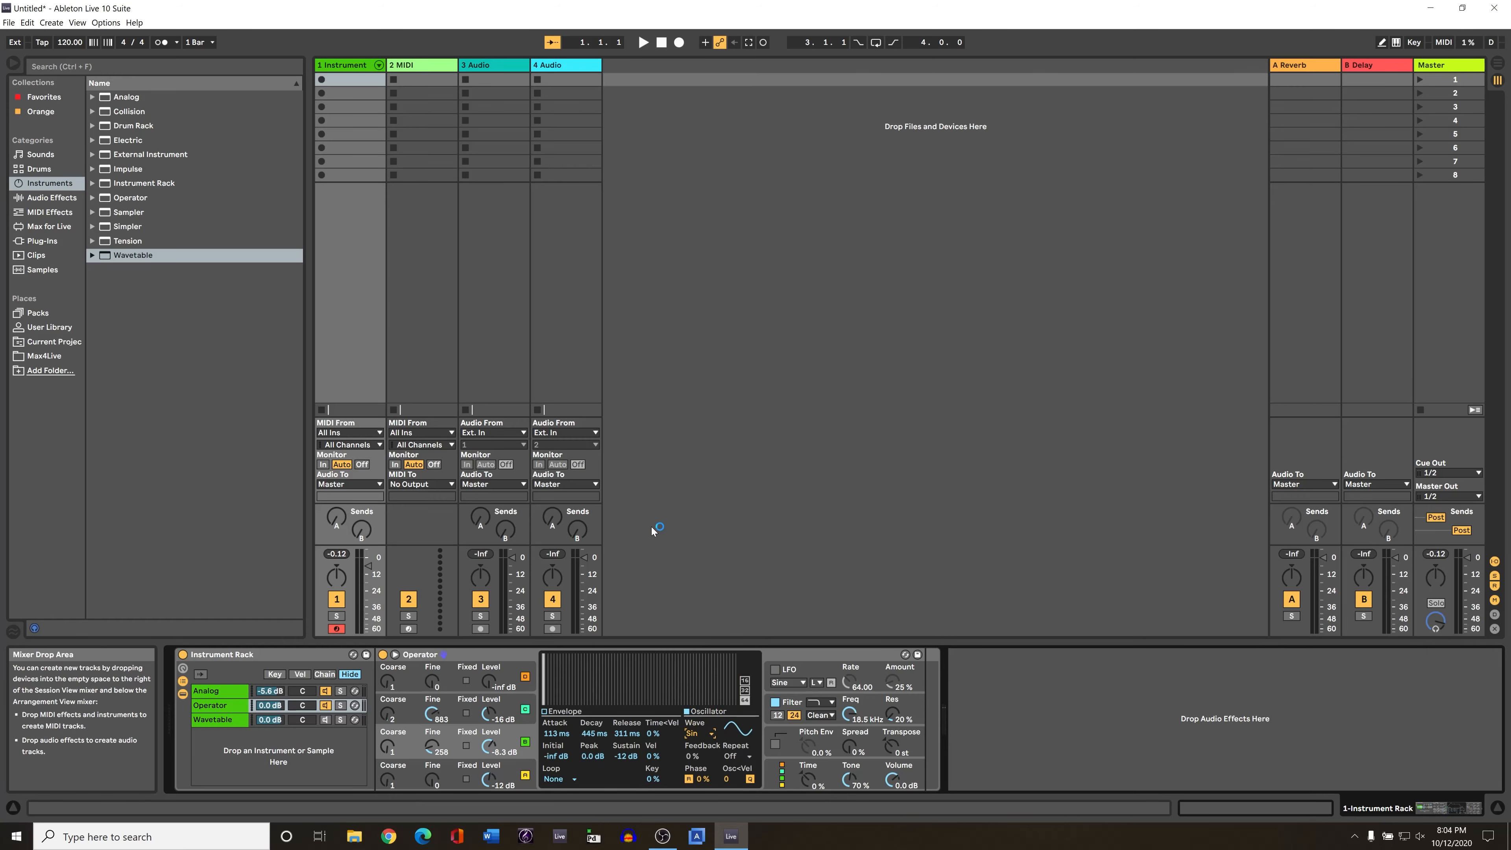
Step: Change the waveform of Operator's Oscillator A to Triangle
{"action": "left_click", "coordinate": [702, 732]}
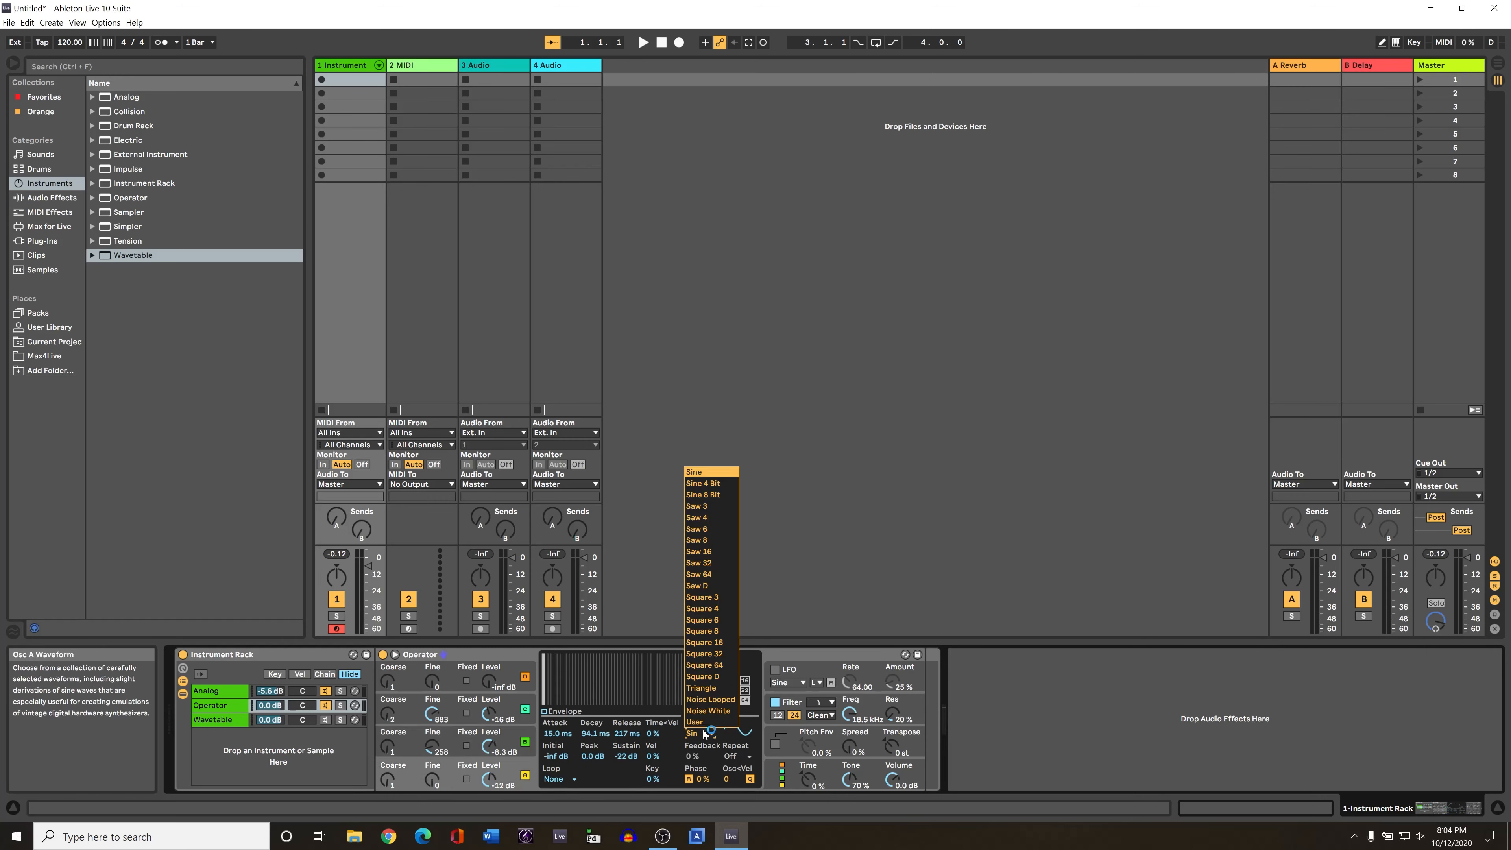
{"action": "left_click", "coordinate": [714, 689]}
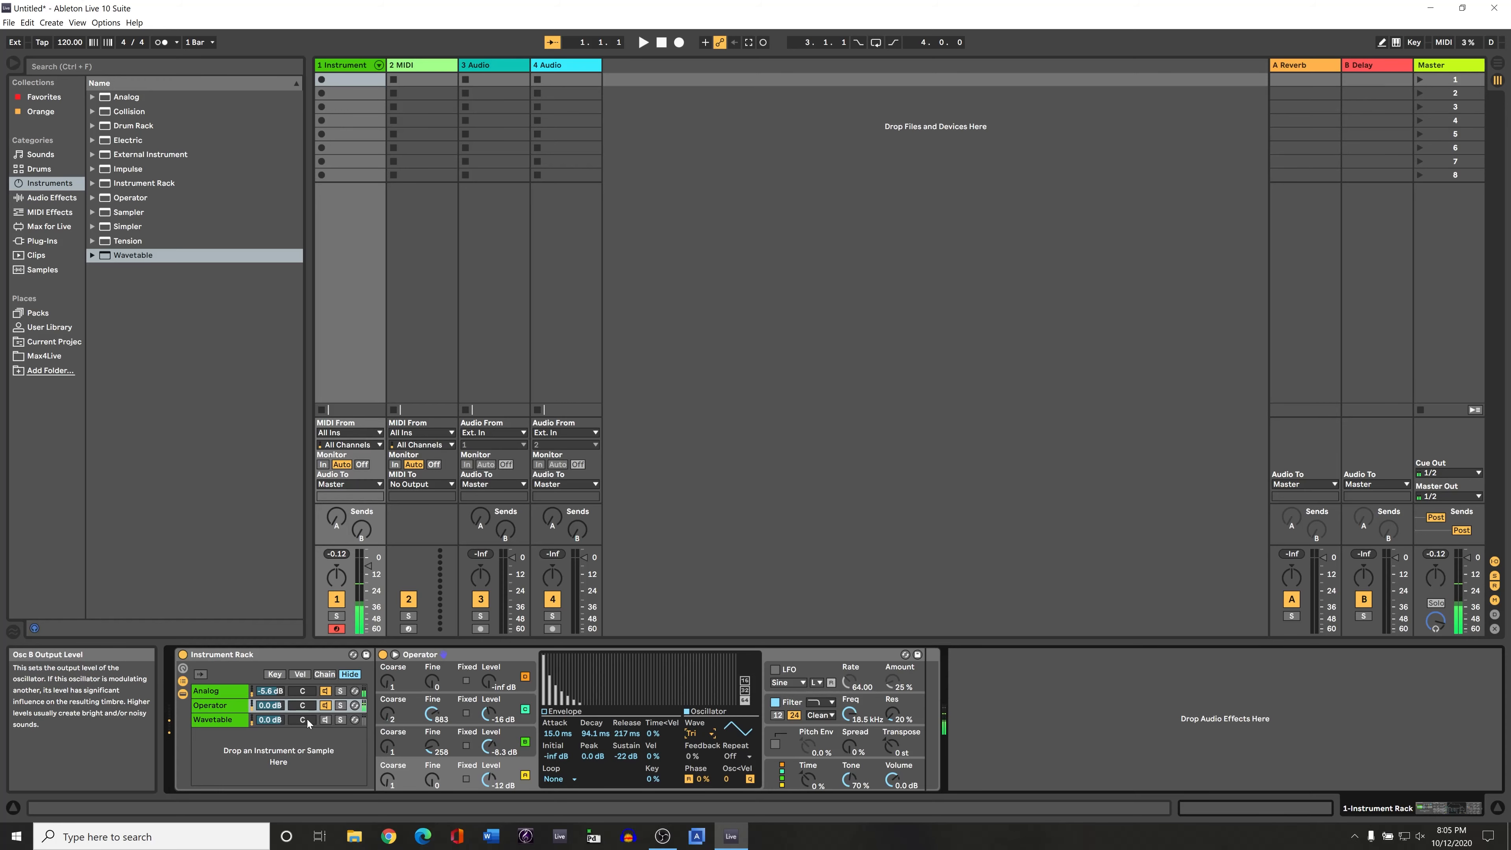
Step: In the Analog chain, lower Filter 2's frequency to about 1.0k and raise its resonance to 38 %
{"action": "left_click", "coordinate": [224, 691]}
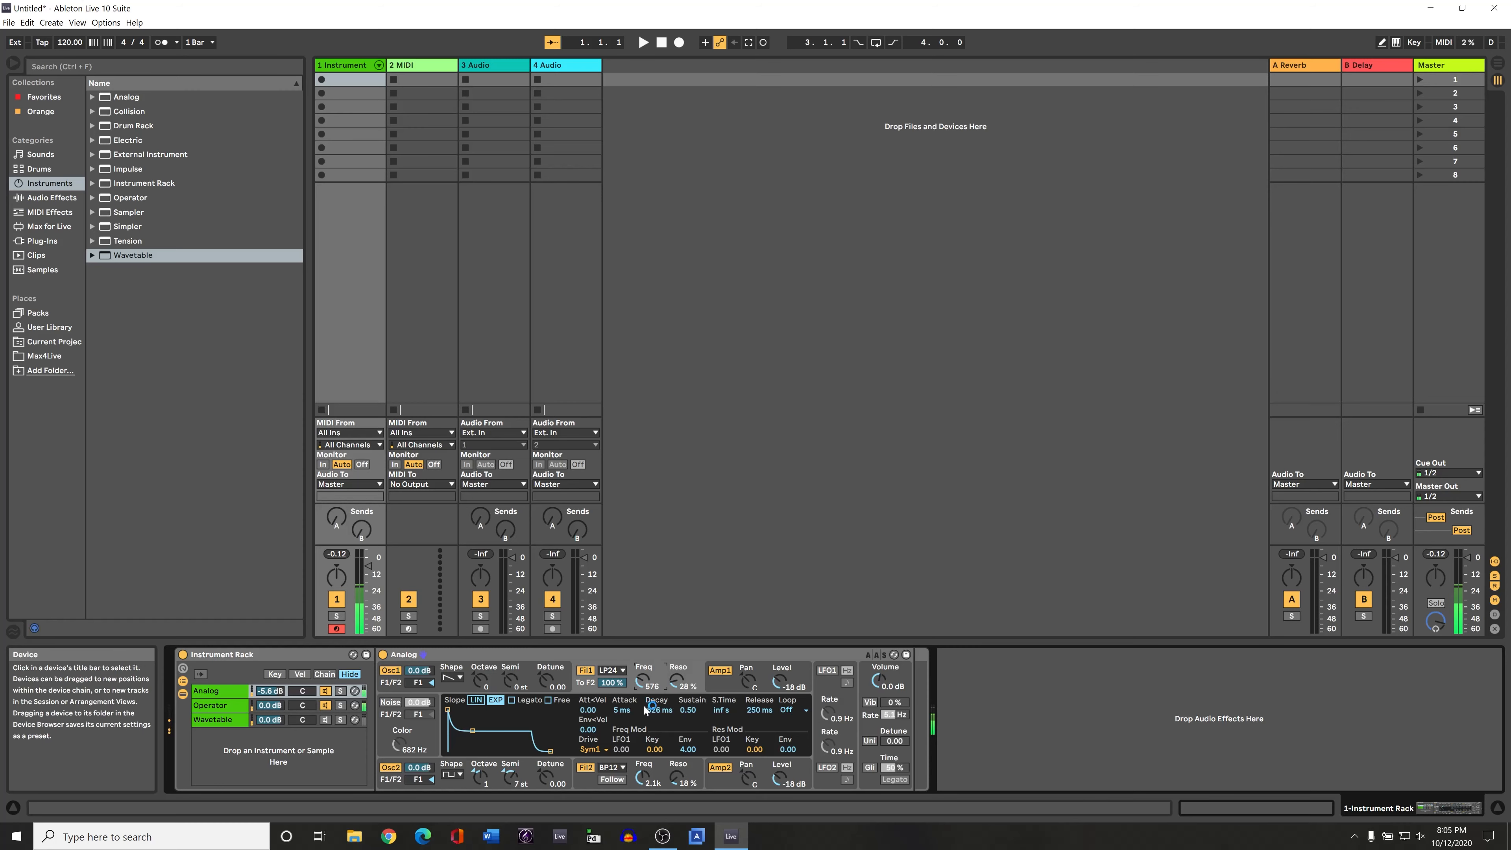
{"action": "left_click_drag", "start_coordinate": [643, 777], "coordinate": [688, 773]}
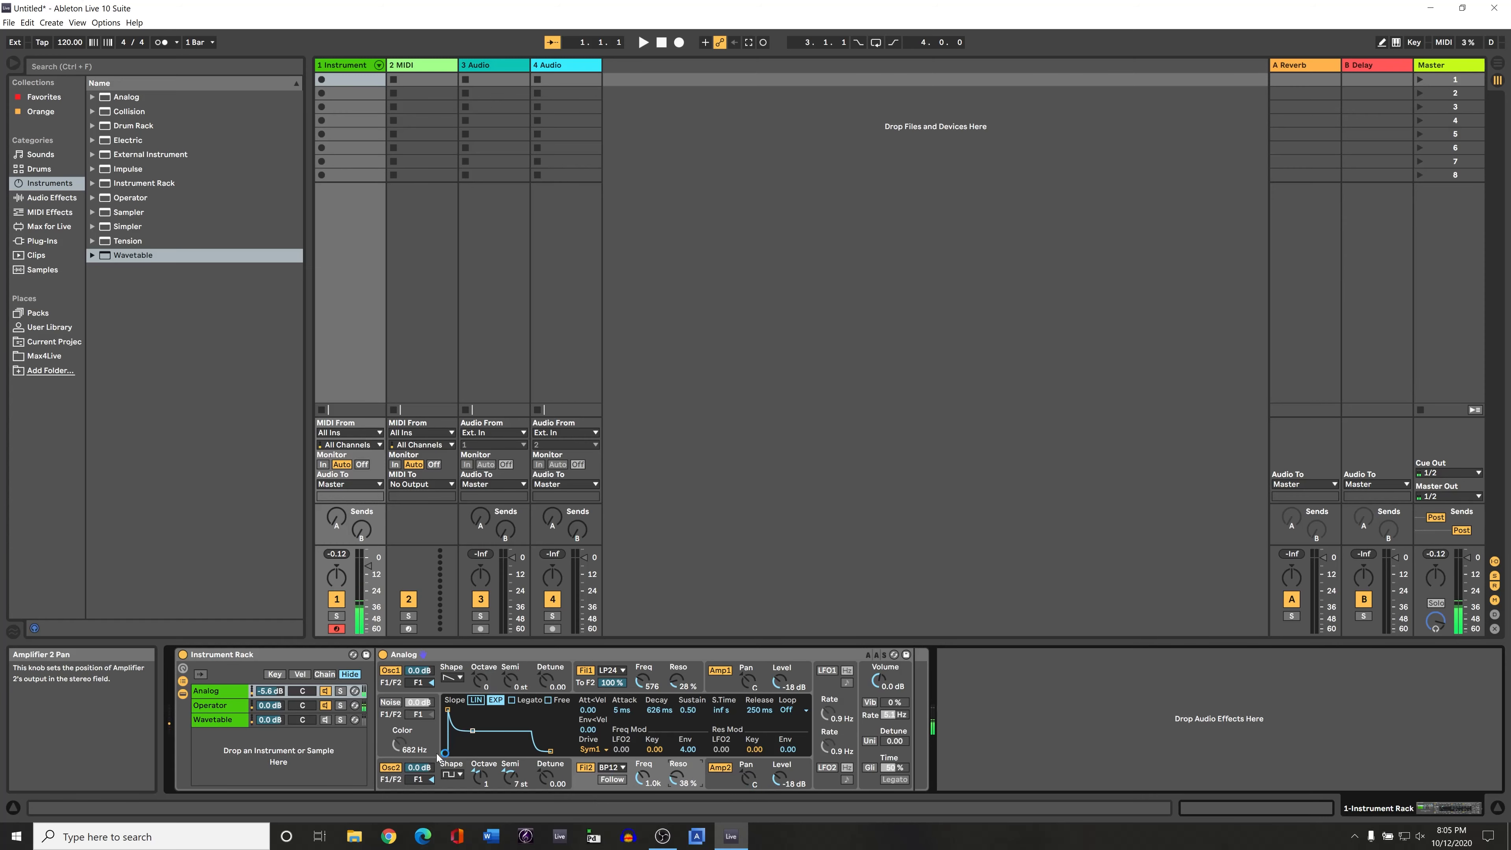
Step: In the Operator chain, set Oscillator C to coarse 1 and fine 500, and Oscillator B to fine 500
{"action": "left_click", "coordinate": [237, 705]}
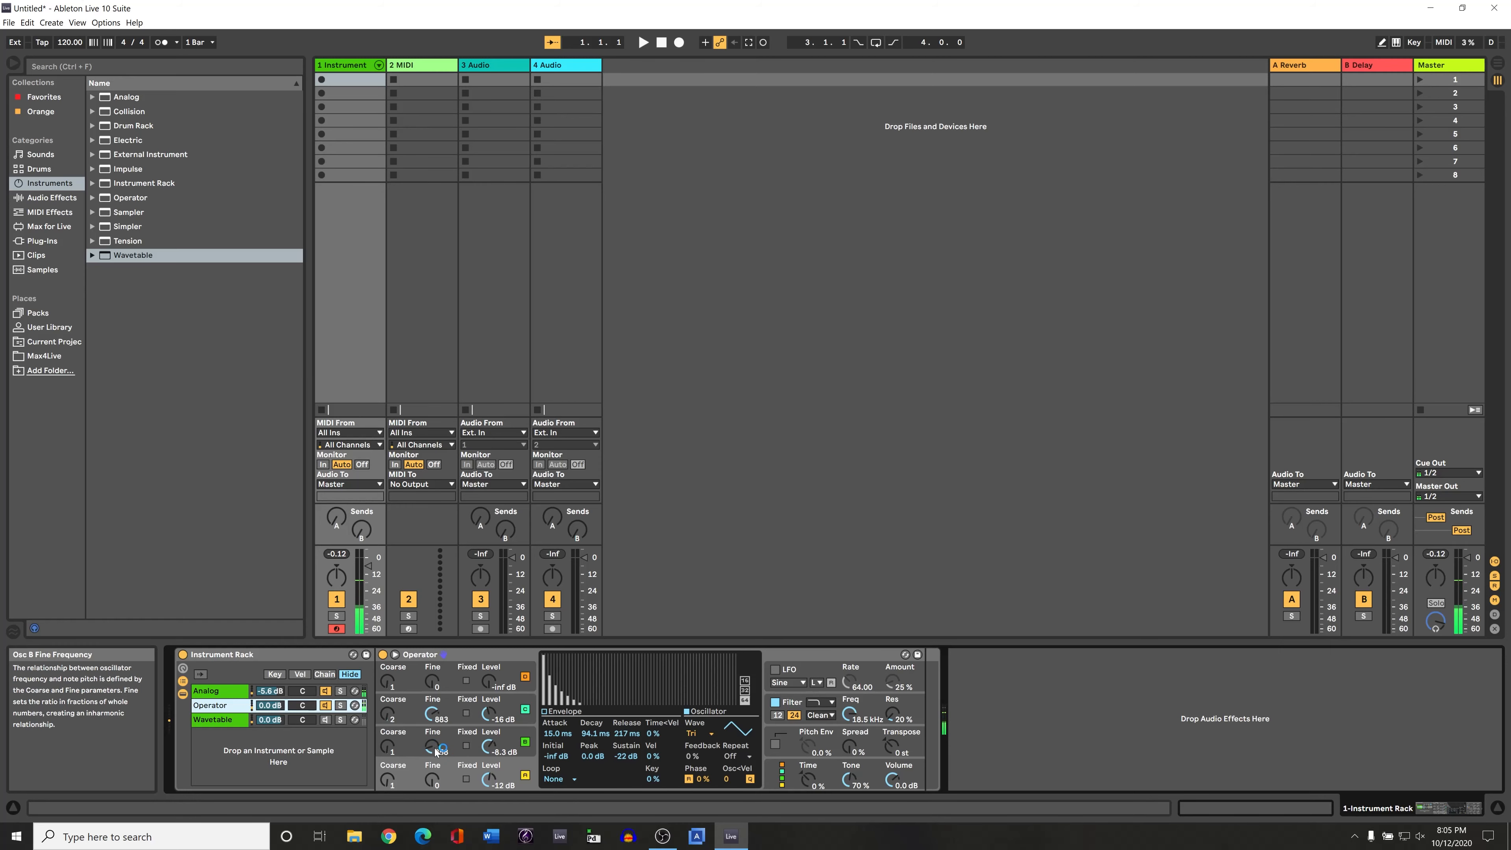
{"action": "left_click", "coordinate": [400, 714]}
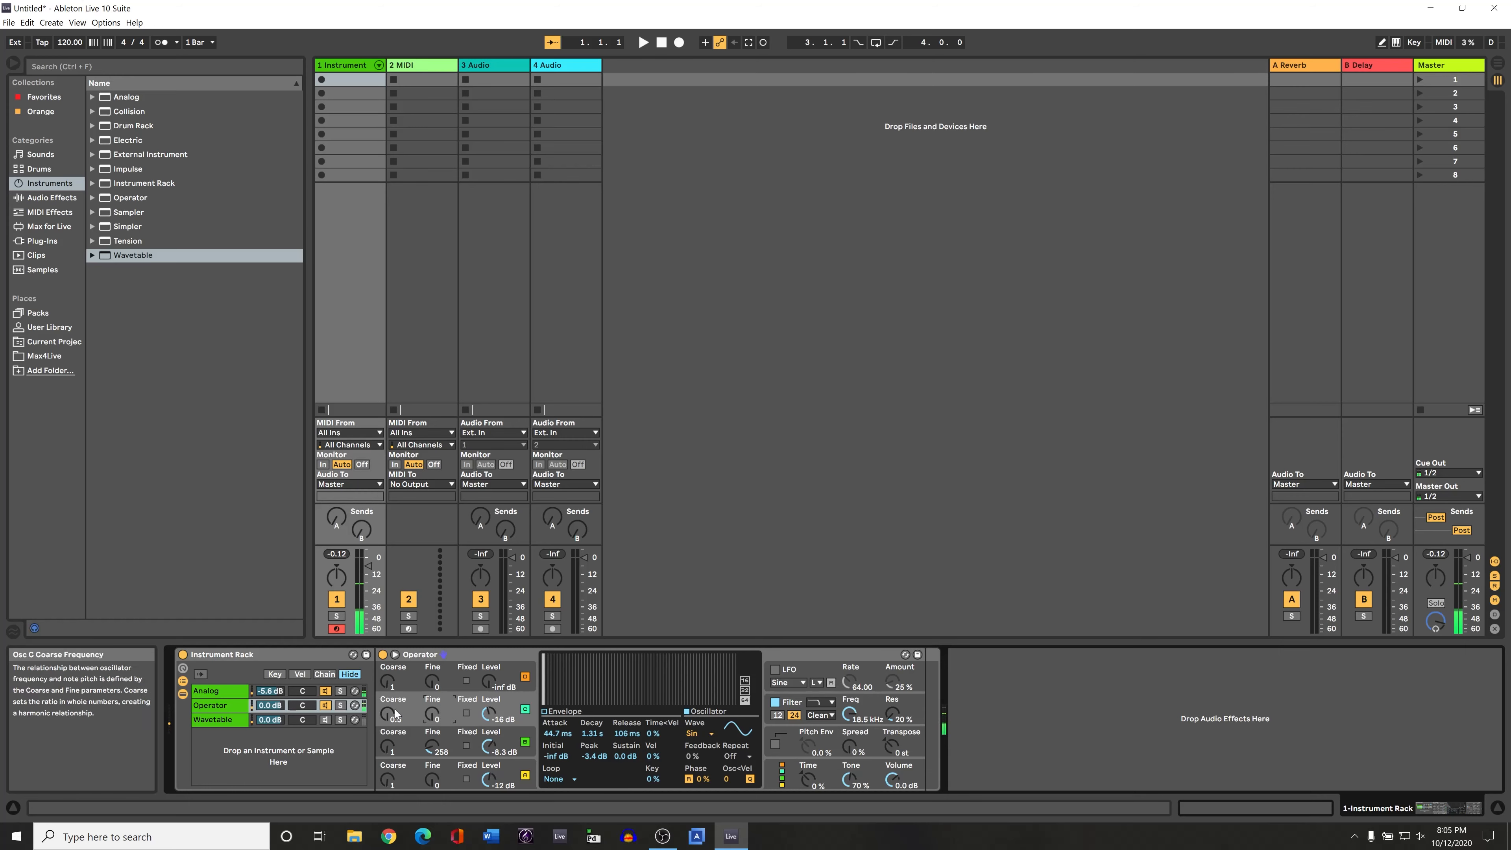
{"action": "left_click_drag", "start_coordinate": [390, 716], "coordinate": [390, 710]}
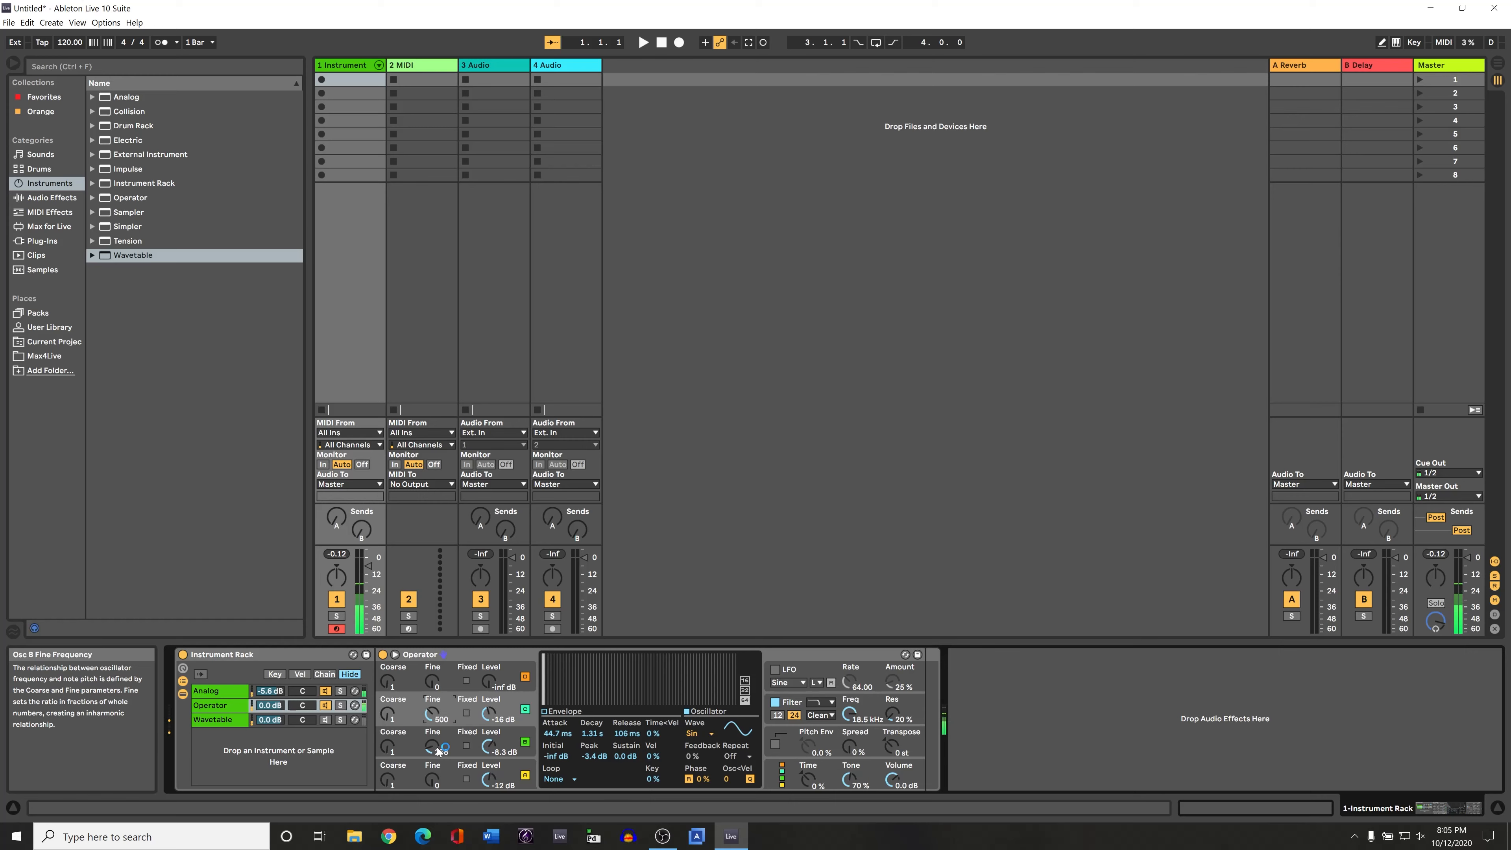
{"action": "left_click_drag", "start_coordinate": [440, 746], "coordinate": [440, 739]}
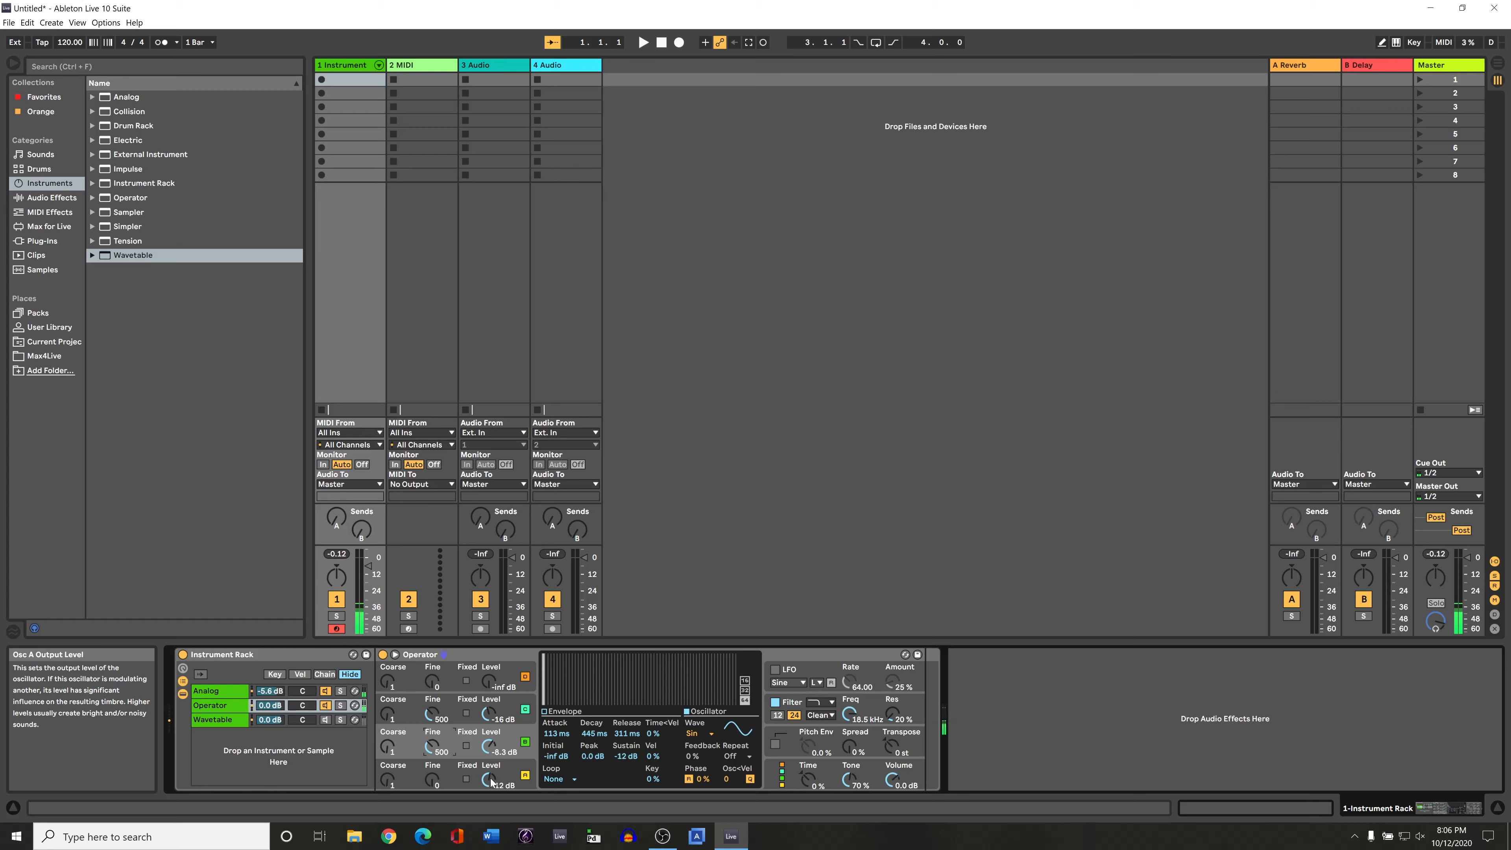
Step: Raise Oscillator A to -2.9 dB and shape its envelope to about 220 ms attack, -12 dB peak, 1.16 s decay and -24 dB sustain
{"action": "left_click_drag", "start_coordinate": [489, 780], "coordinate": [489, 765]}
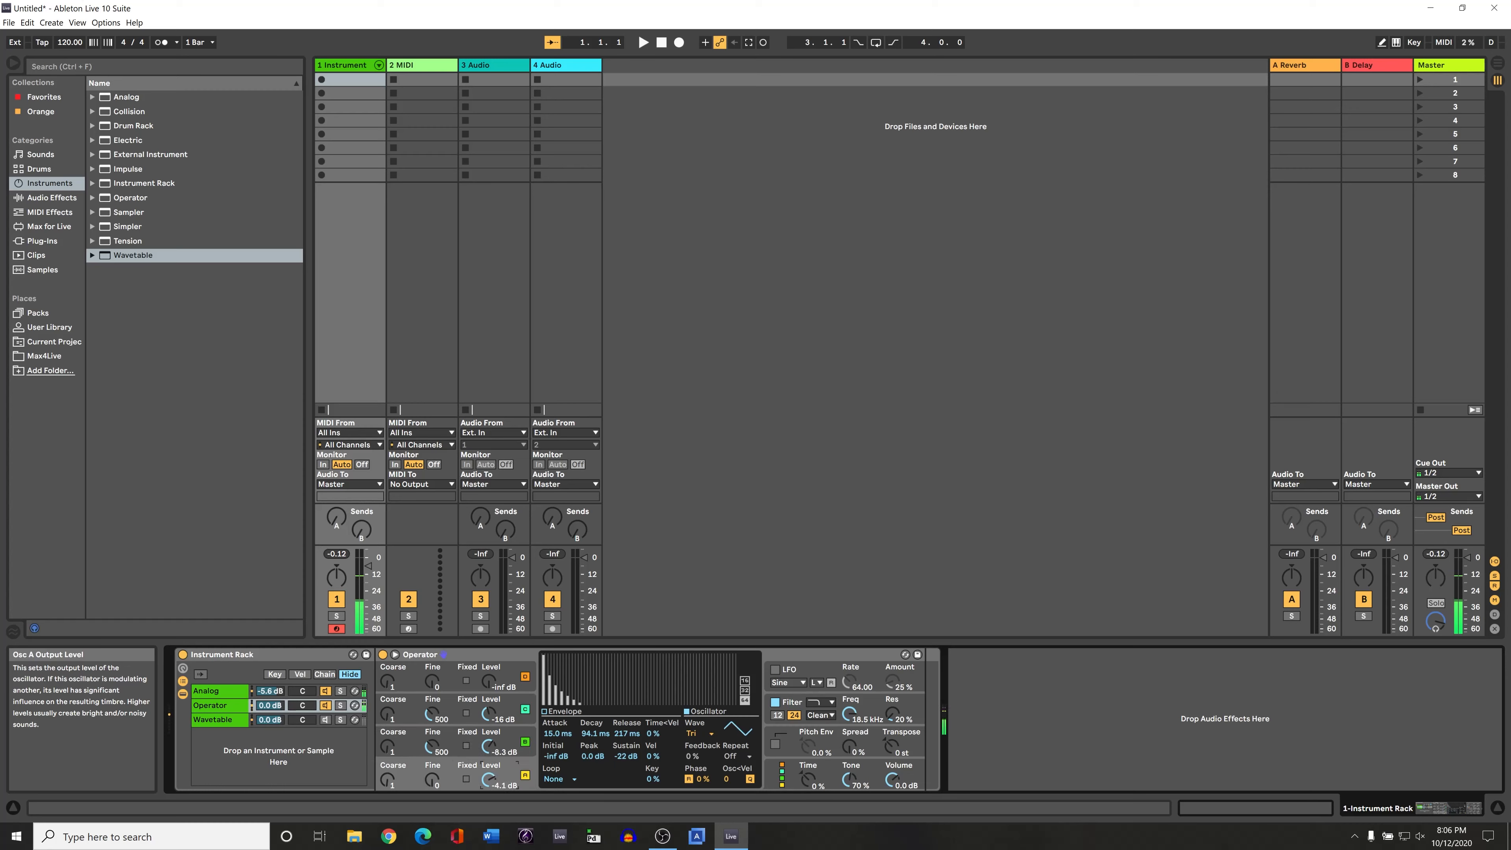
{"action": "left_click_drag", "start_coordinate": [490, 779], "coordinate": [510, 769]}
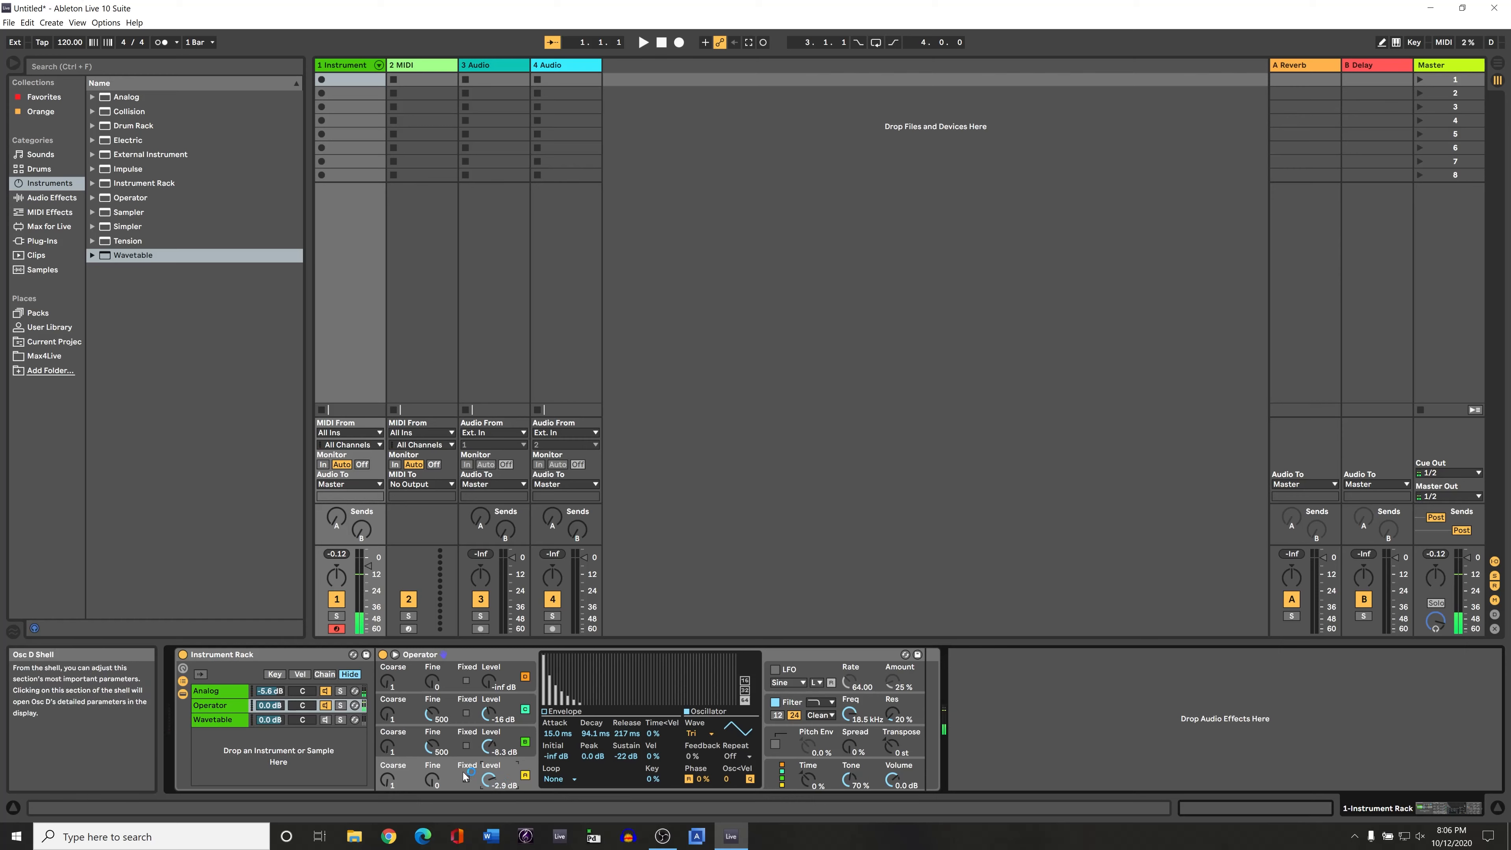
{"action": "left_click", "coordinate": [547, 712]}
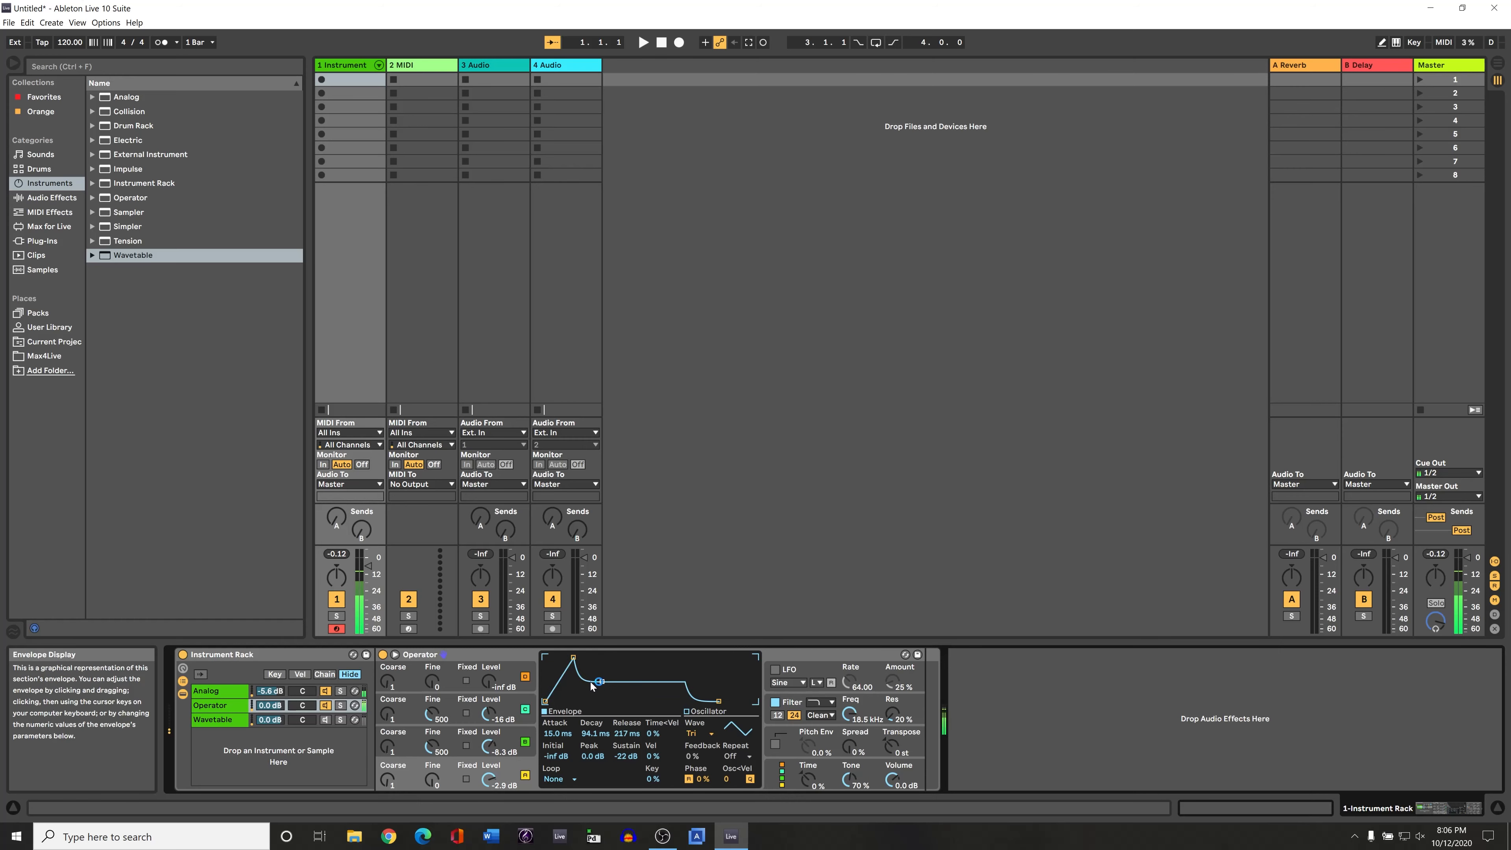
{"action": "mouse_move", "coordinate": [573, 658]}
{"action": "left_mouse_down"}
{"action": "mouse_move", "coordinate": [634, 682]}
{"action": "mouse_move", "coordinate": [590, 671]}
{"action": "left_mouse_up"}
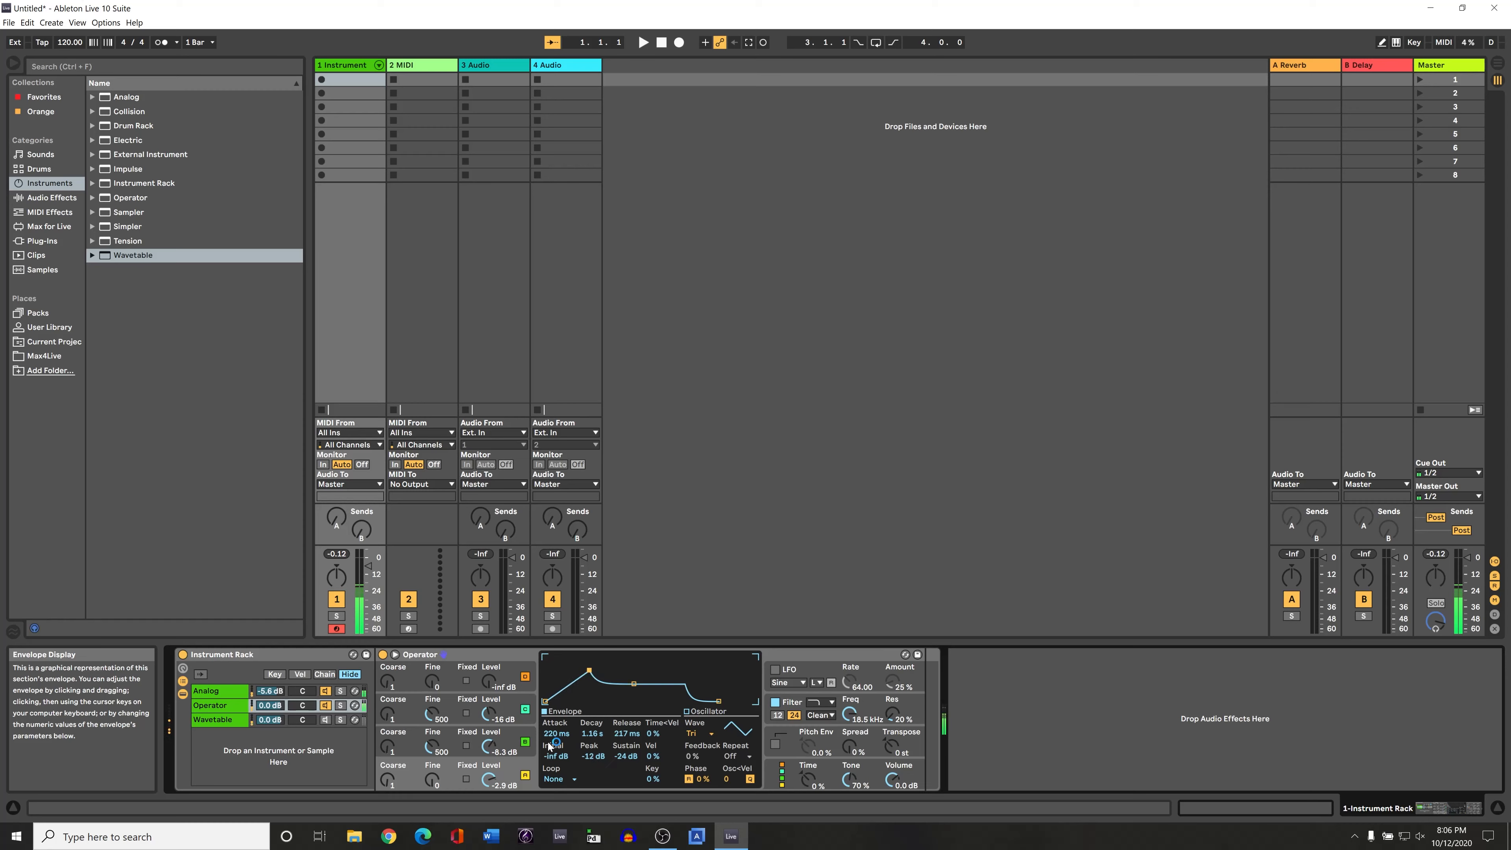
Step: Shape Oscillator B's envelope to about -12 dB peak, 276 ms decay and -26 dB sustain, and lower the Operator chain's volume to -14.0 dB
{"action": "left_click", "coordinate": [457, 744]}
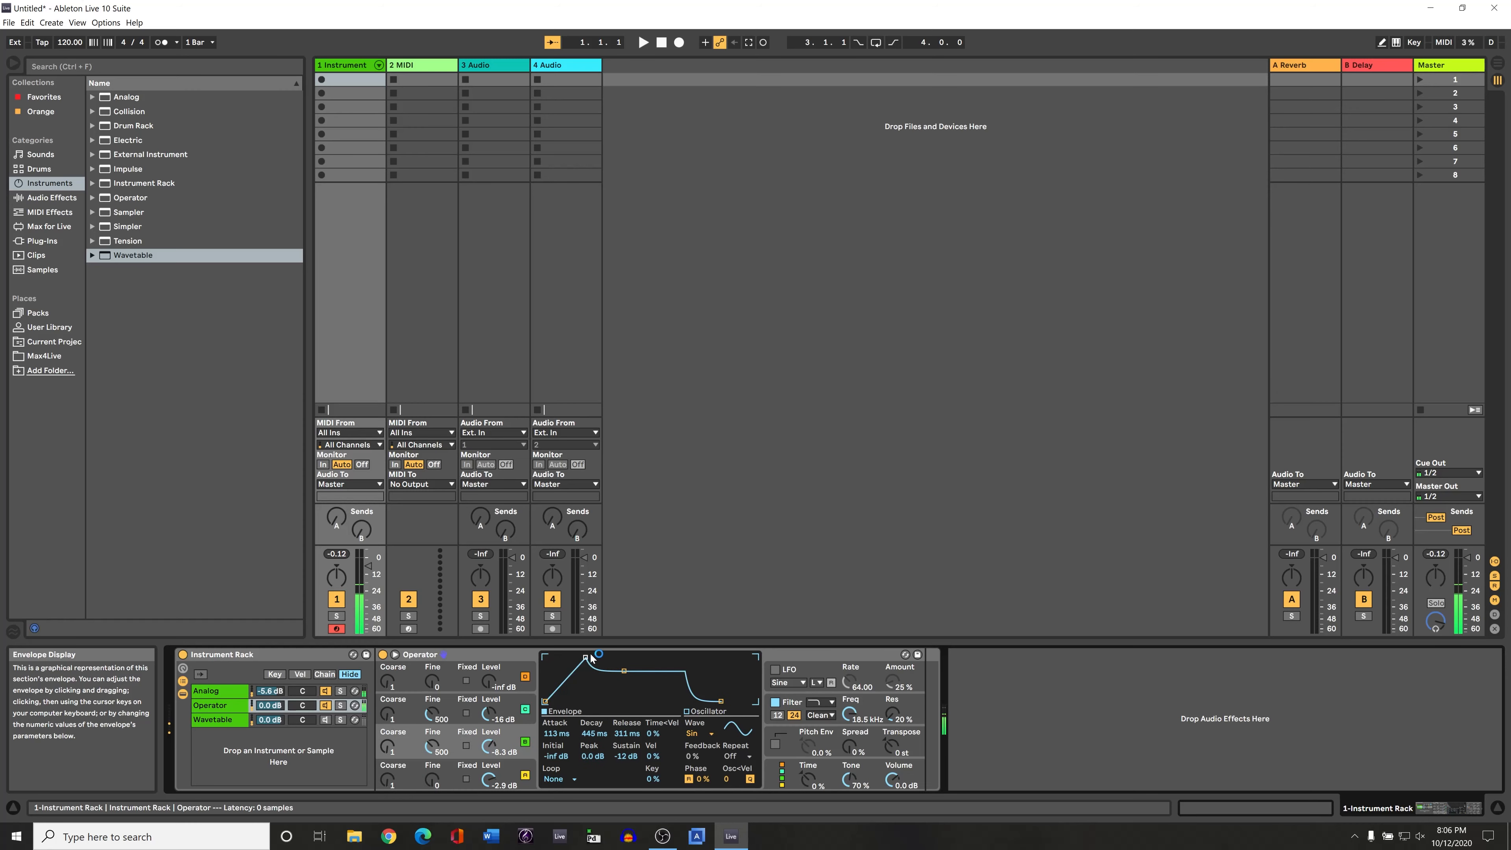
{"action": "left_click_drag", "start_coordinate": [587, 657], "coordinate": [621, 685]}
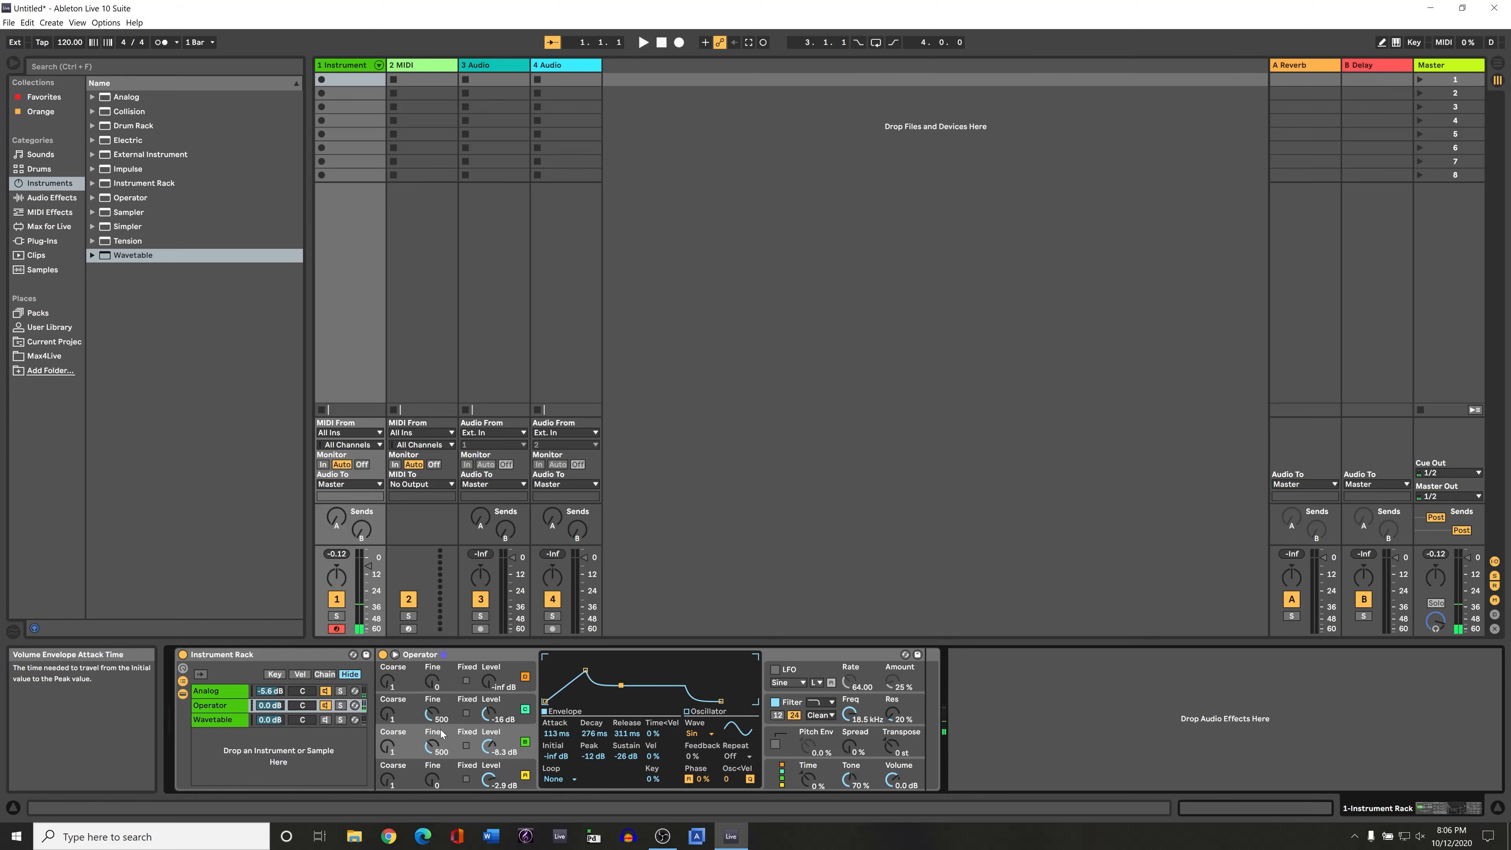
{"action": "left_click_drag", "start_coordinate": [282, 708], "coordinate": [277, 712]}
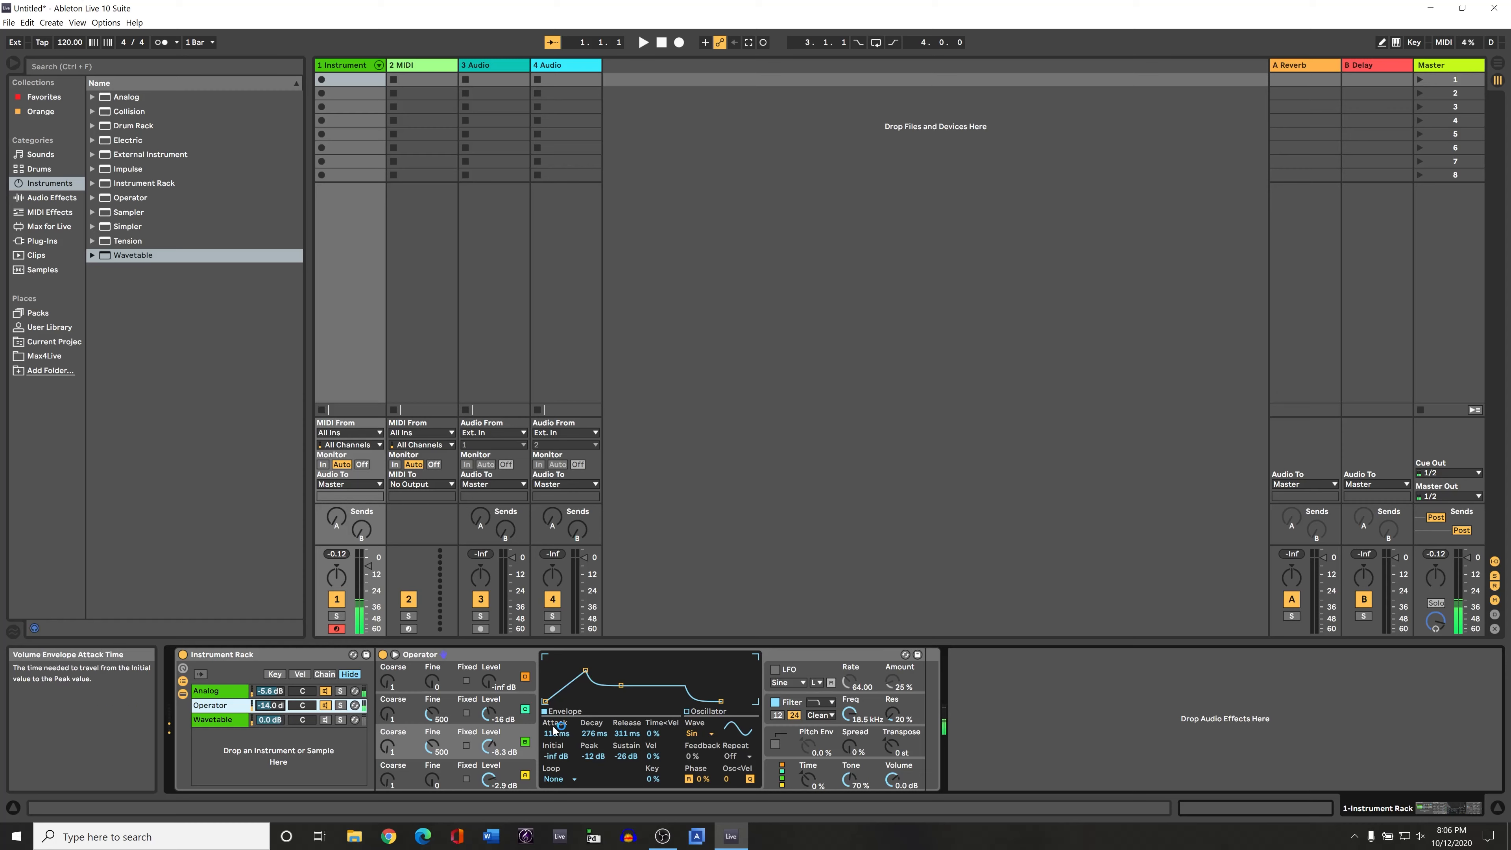
Step: Shorten the envelope attacks of Oscillators A and B, bringing Oscillator B's attack to about 0.64 ms
{"action": "left_click", "coordinate": [453, 774]}
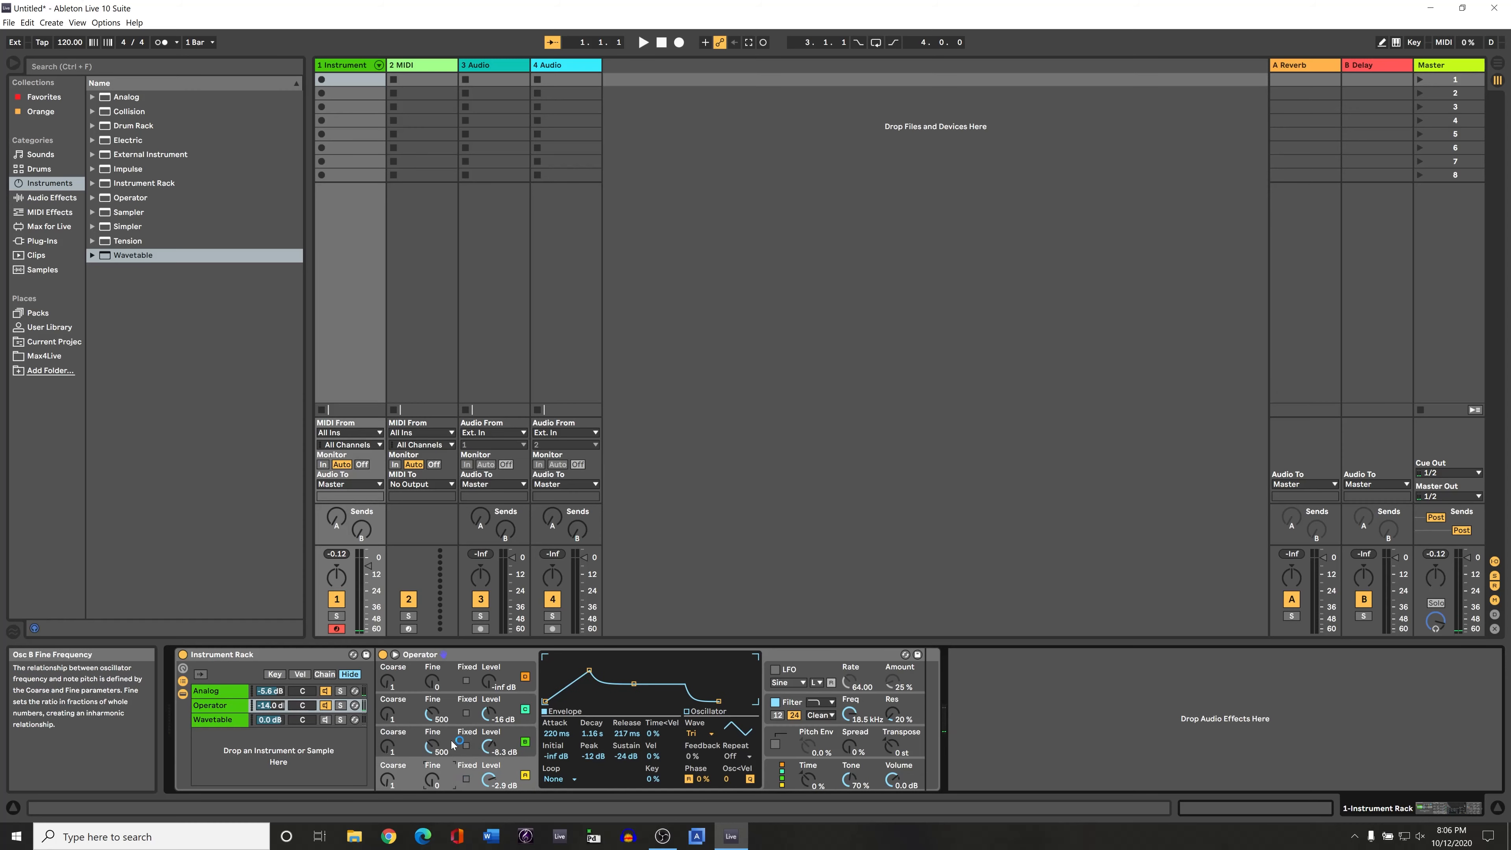
{"action": "left_click", "coordinate": [457, 744]}
{"action": "left_click_drag", "start_coordinate": [587, 671], "coordinate": [595, 672]}
{"action": "left_click", "coordinate": [458, 782]}
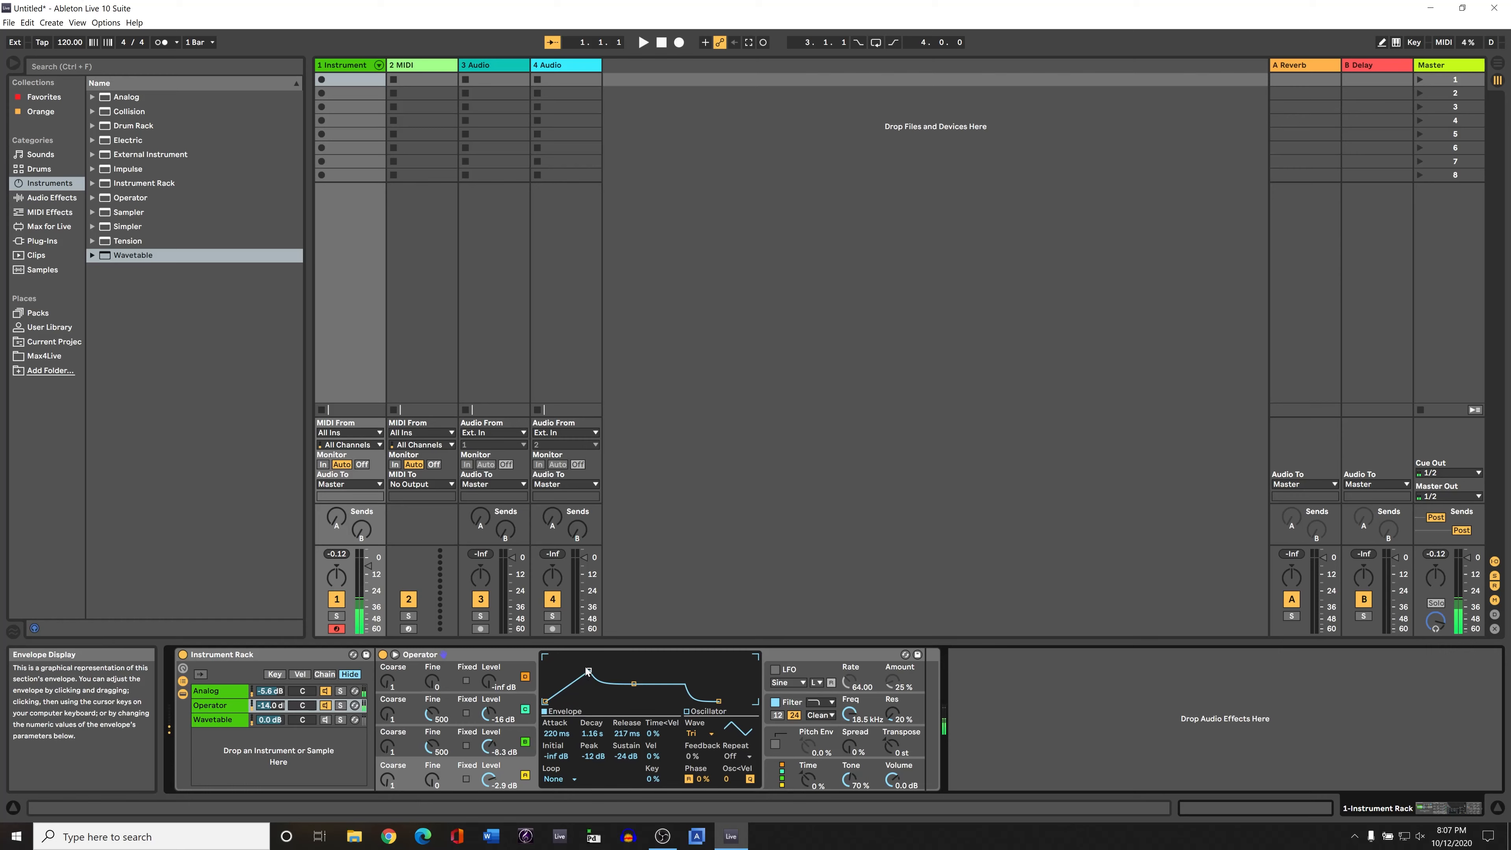
{"action": "left_click_drag", "start_coordinate": [589, 673], "coordinate": [545, 677]}
{"action": "left_click_drag", "start_coordinate": [547, 675], "coordinate": [555, 672]}
{"action": "left_click", "coordinate": [421, 738]}
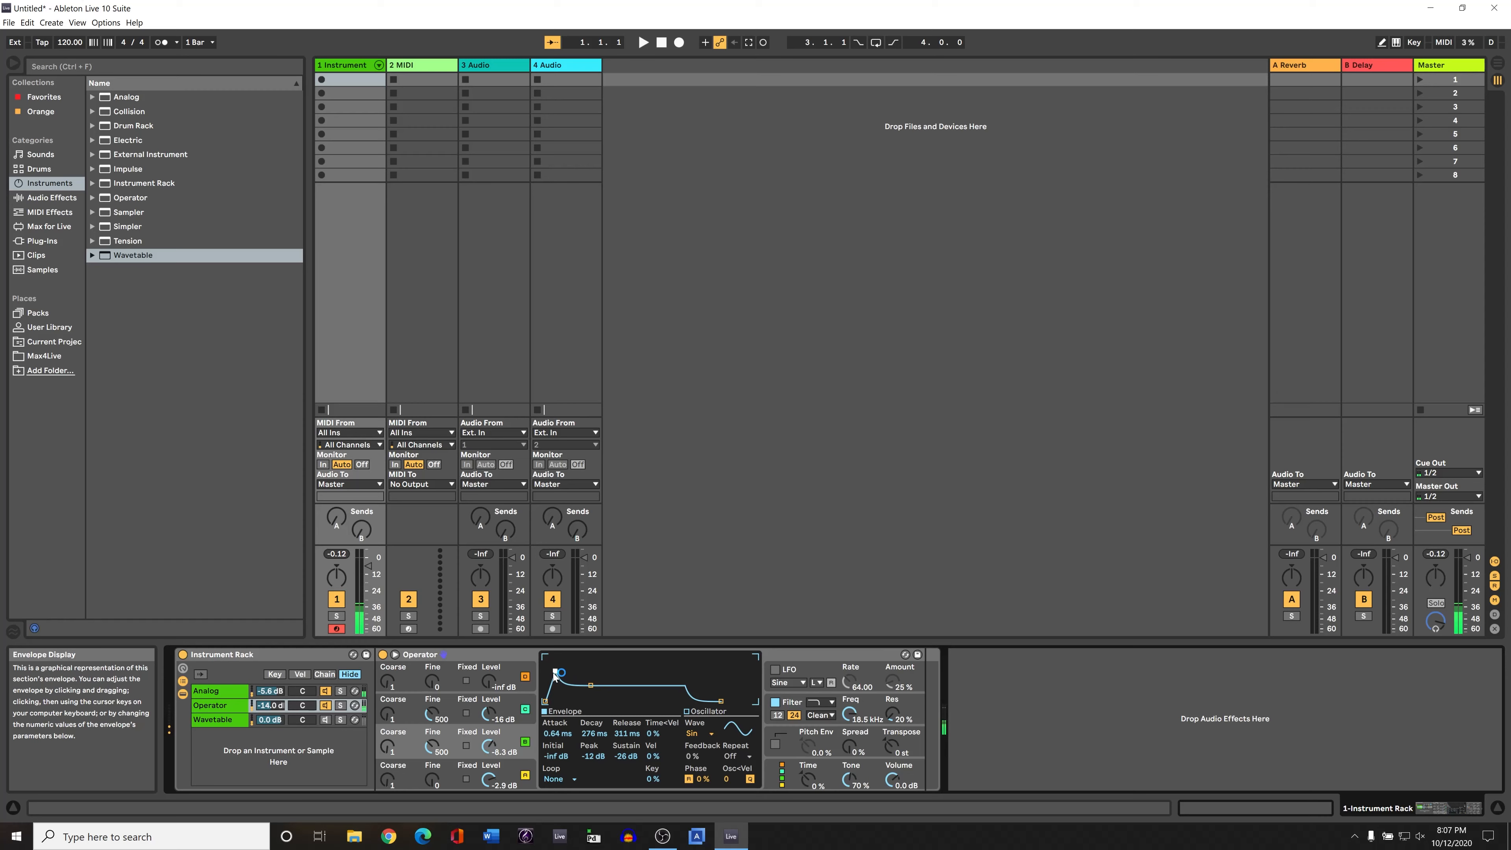
Step: Reshape Oscillator C's envelope to about 2.76 ms attack, -0.7 dB peak, 1.03 s decay and -12 dB sustain
{"action": "left_click", "coordinate": [460, 714]}
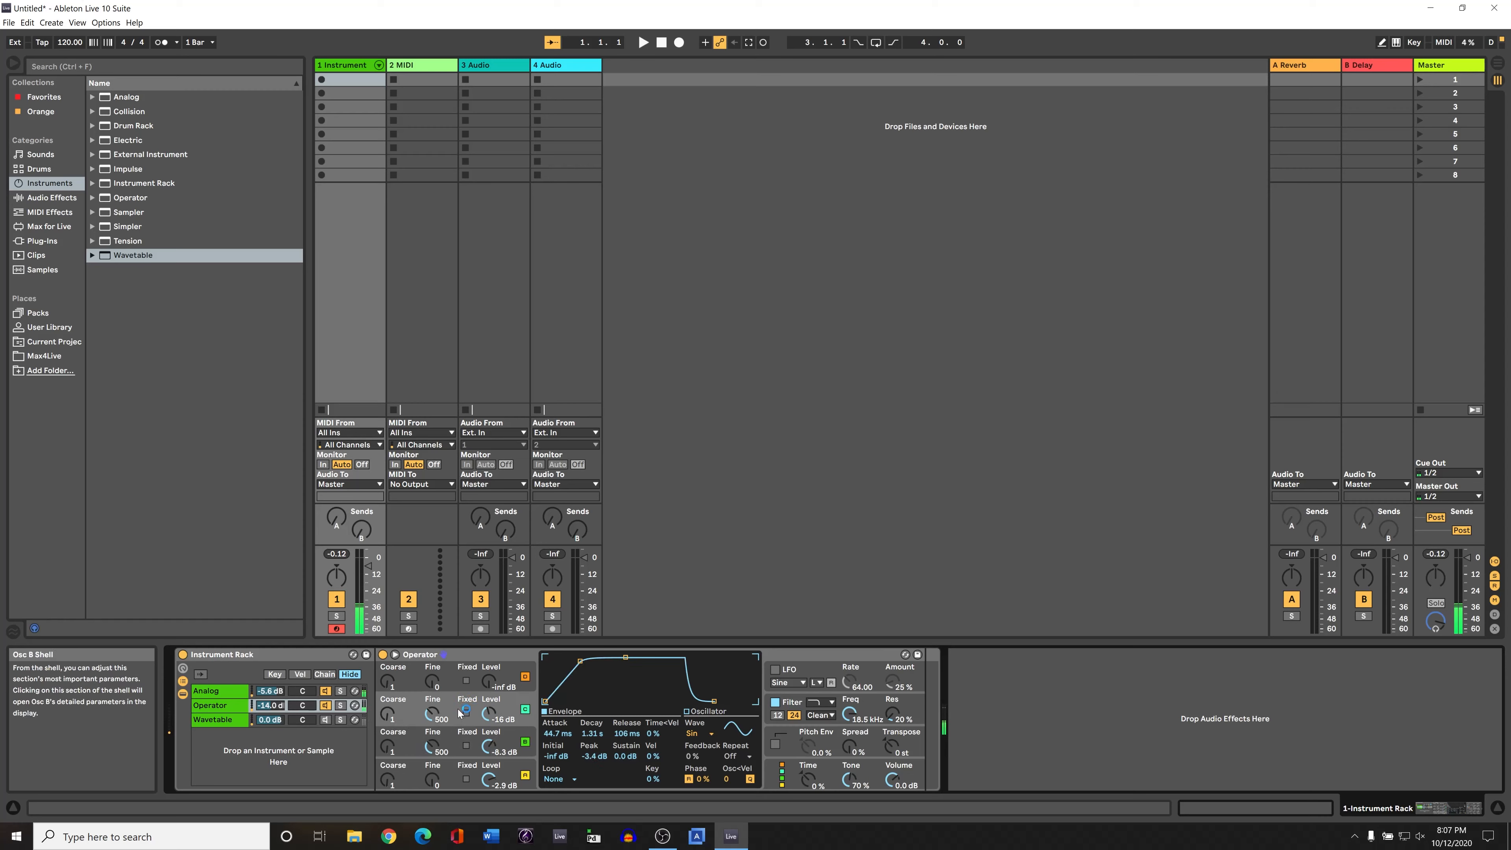
{"action": "left_click_drag", "start_coordinate": [569, 664], "coordinate": [609, 671]}
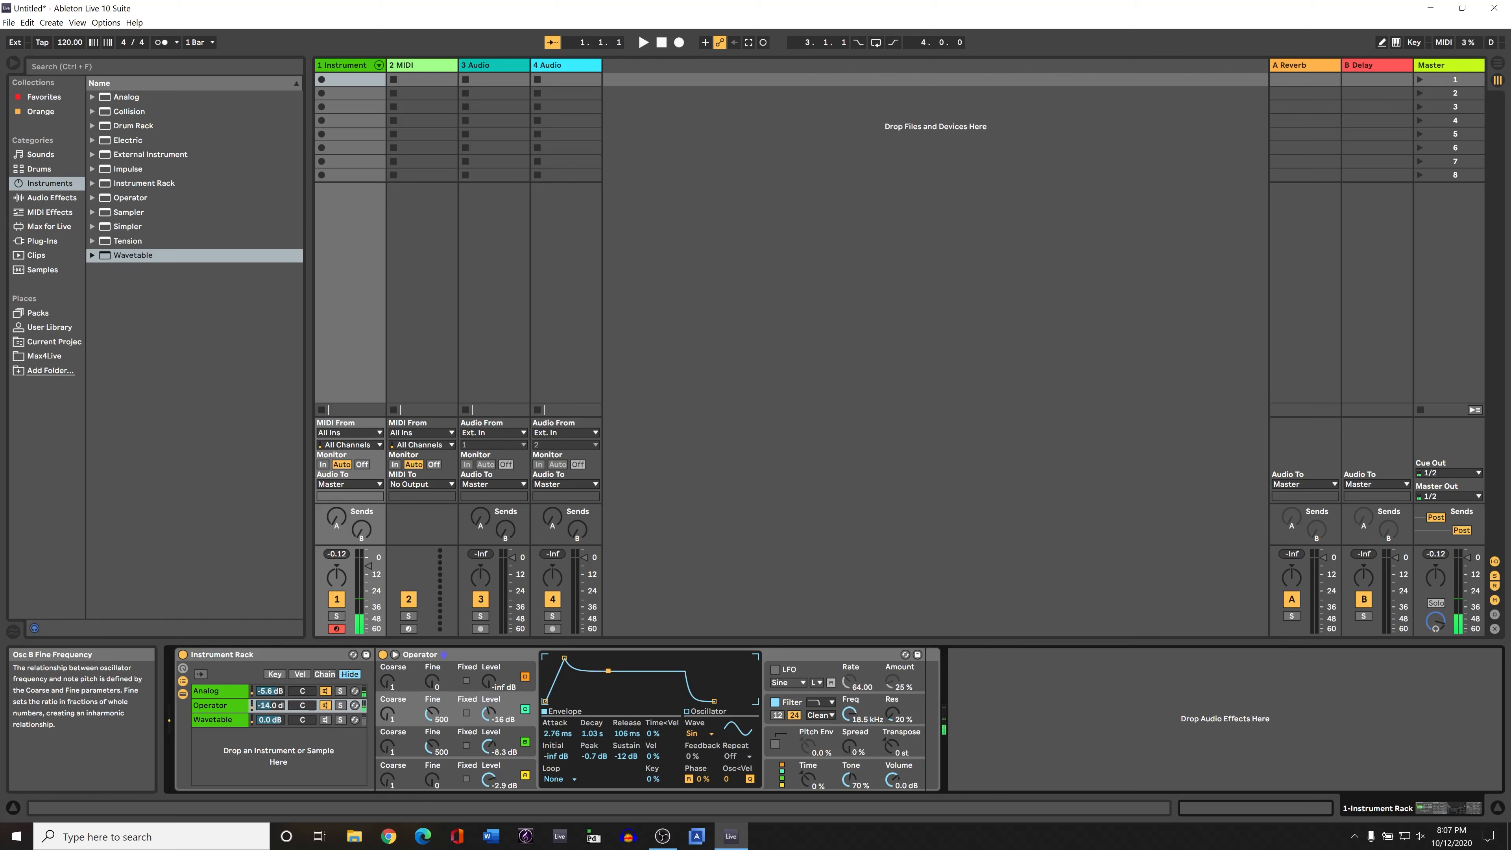
Step: Set Oscillator B to fine 576 and -3.2 dB, and bring the Operator chain's volume to -11.2 dB
{"action": "left_click_drag", "start_coordinate": [432, 746], "coordinate": [432, 736]}
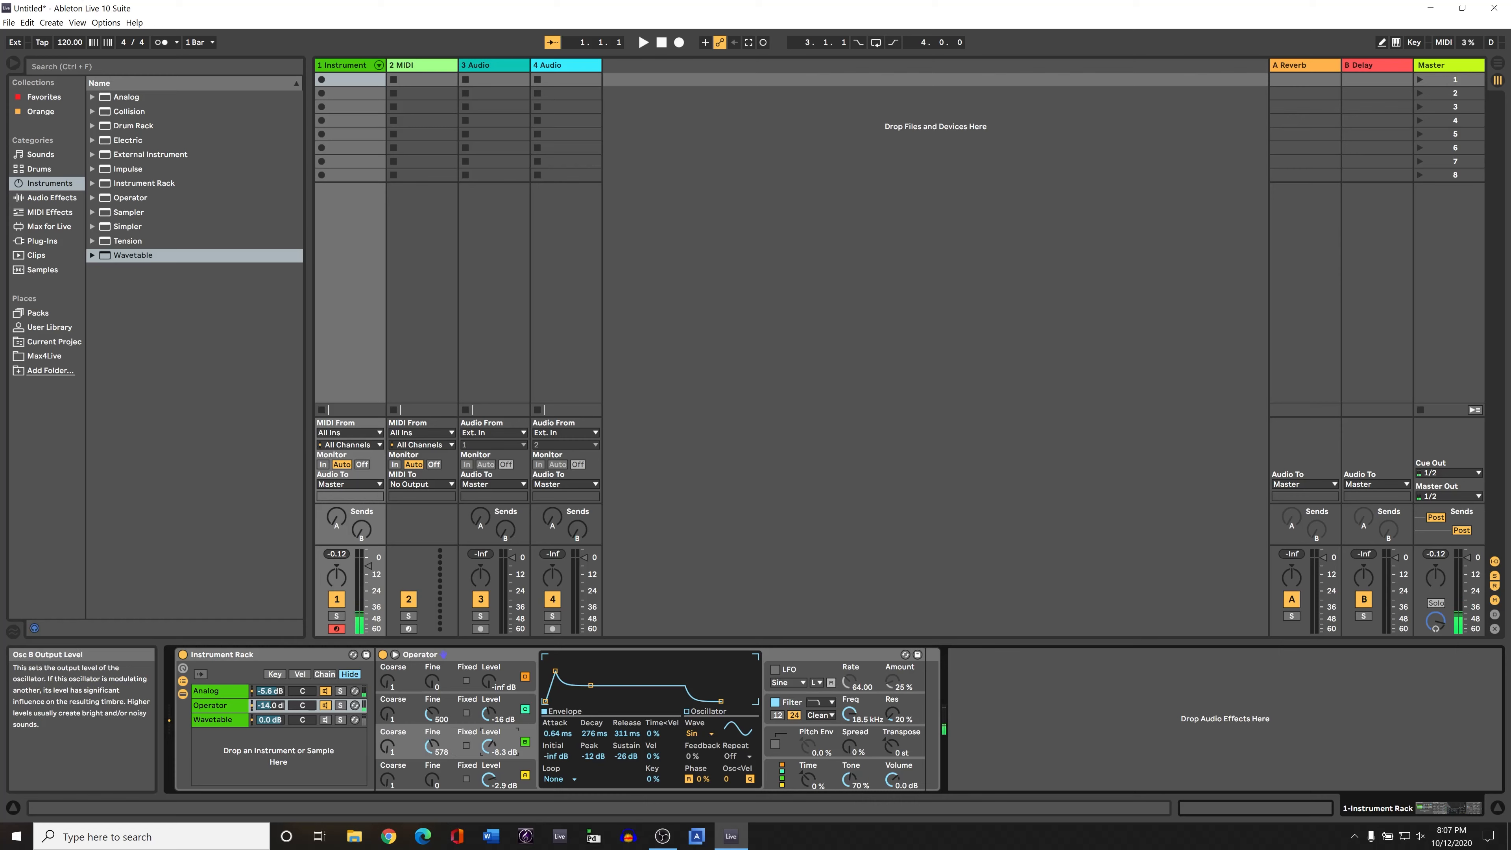
{"action": "left_click_drag", "start_coordinate": [282, 705], "coordinate": [282, 684]}
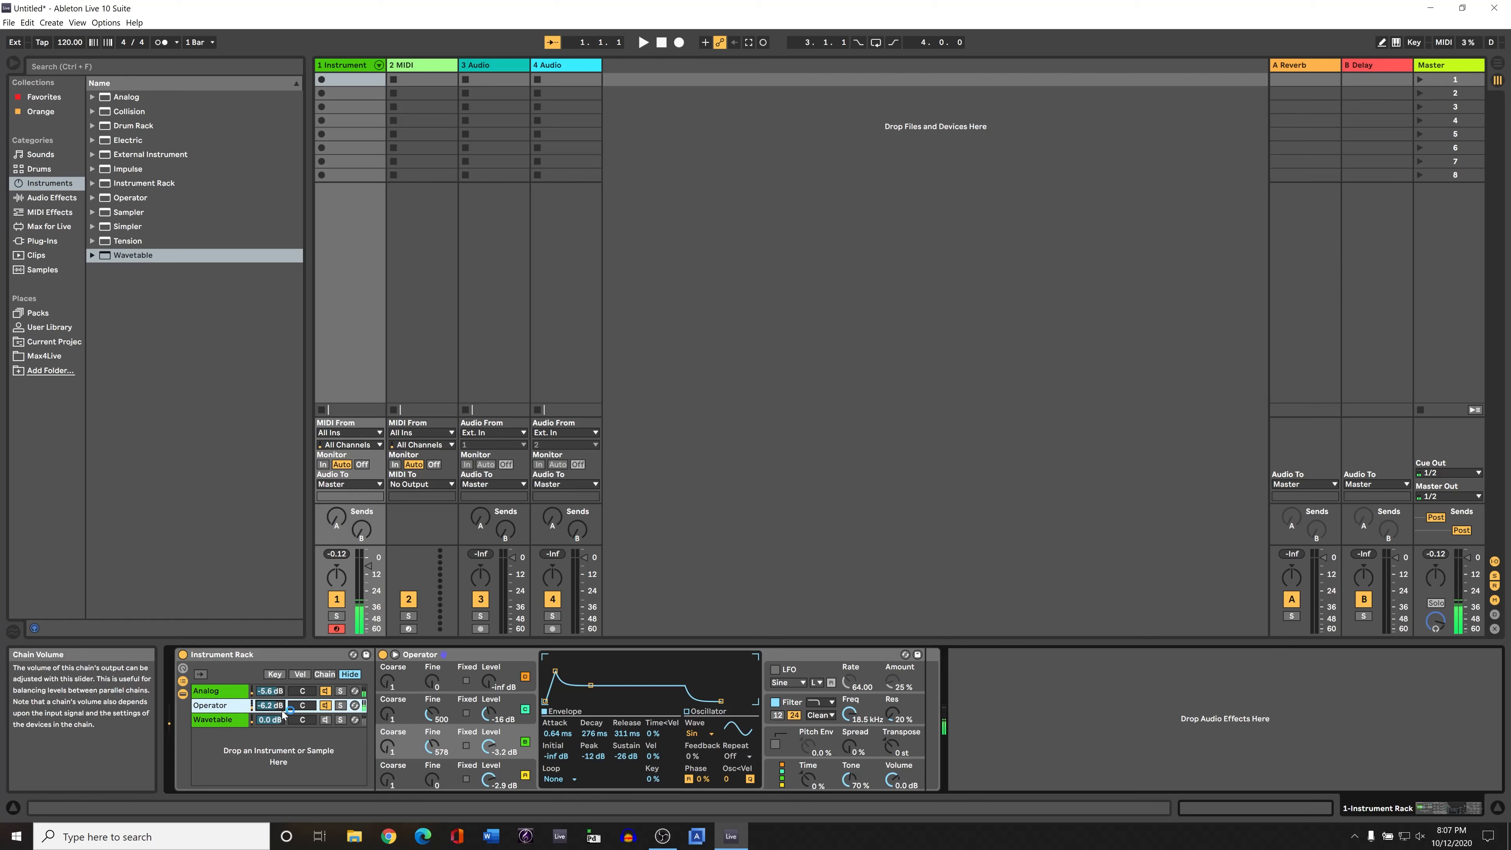
{"action": "left_click_drag", "start_coordinate": [290, 709], "coordinate": [290, 736]}
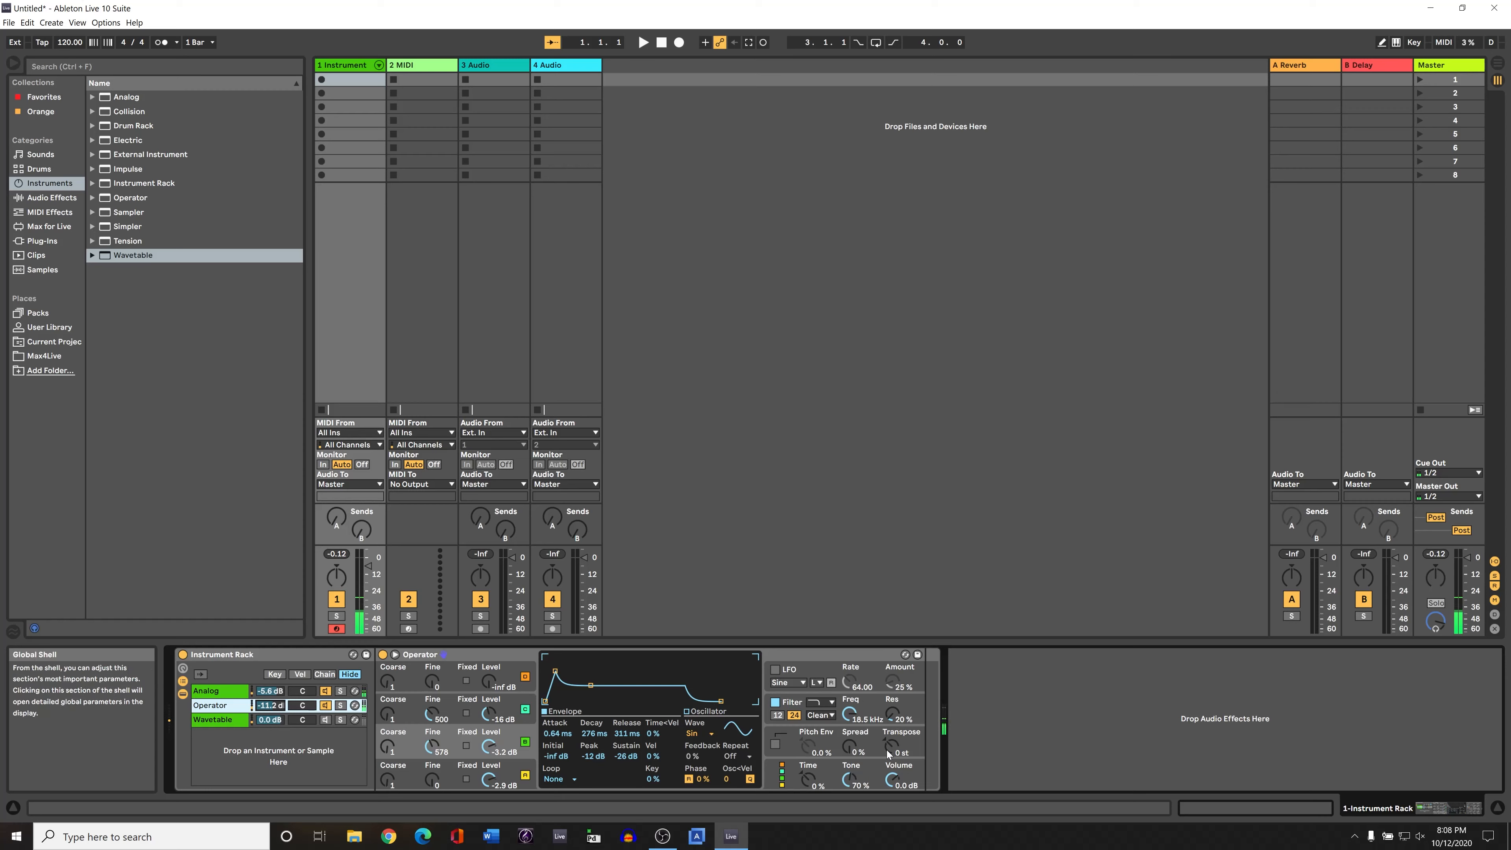
Step: Switch Operator's filter type to high-pass and set its cutoff frequency to about 165 Hz
{"action": "left_click", "coordinate": [853, 719]}
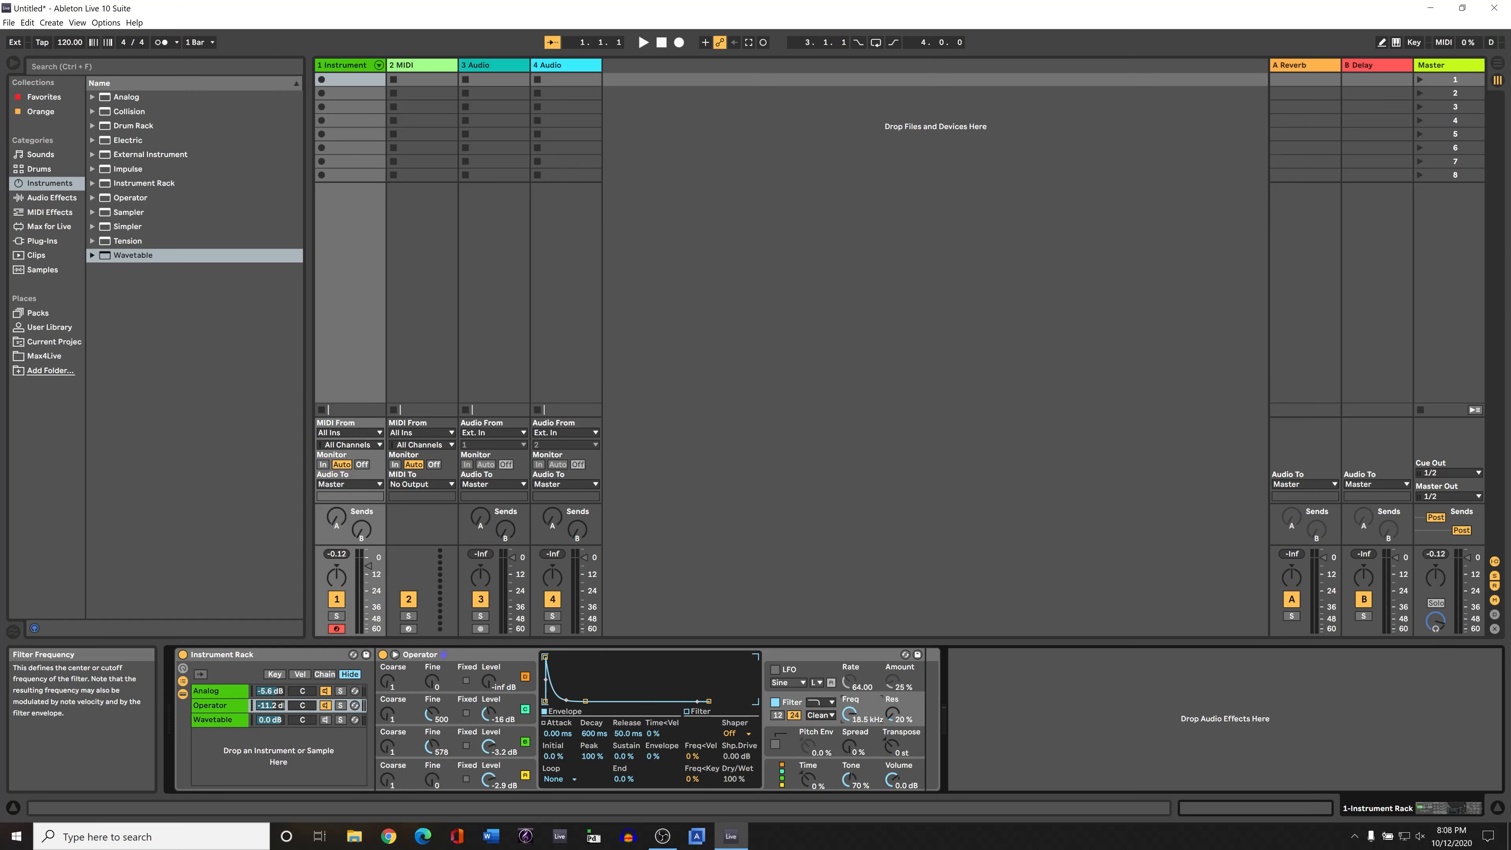
{"action": "left_click", "coordinate": [851, 716]}
{"action": "left_click", "coordinate": [824, 702]}
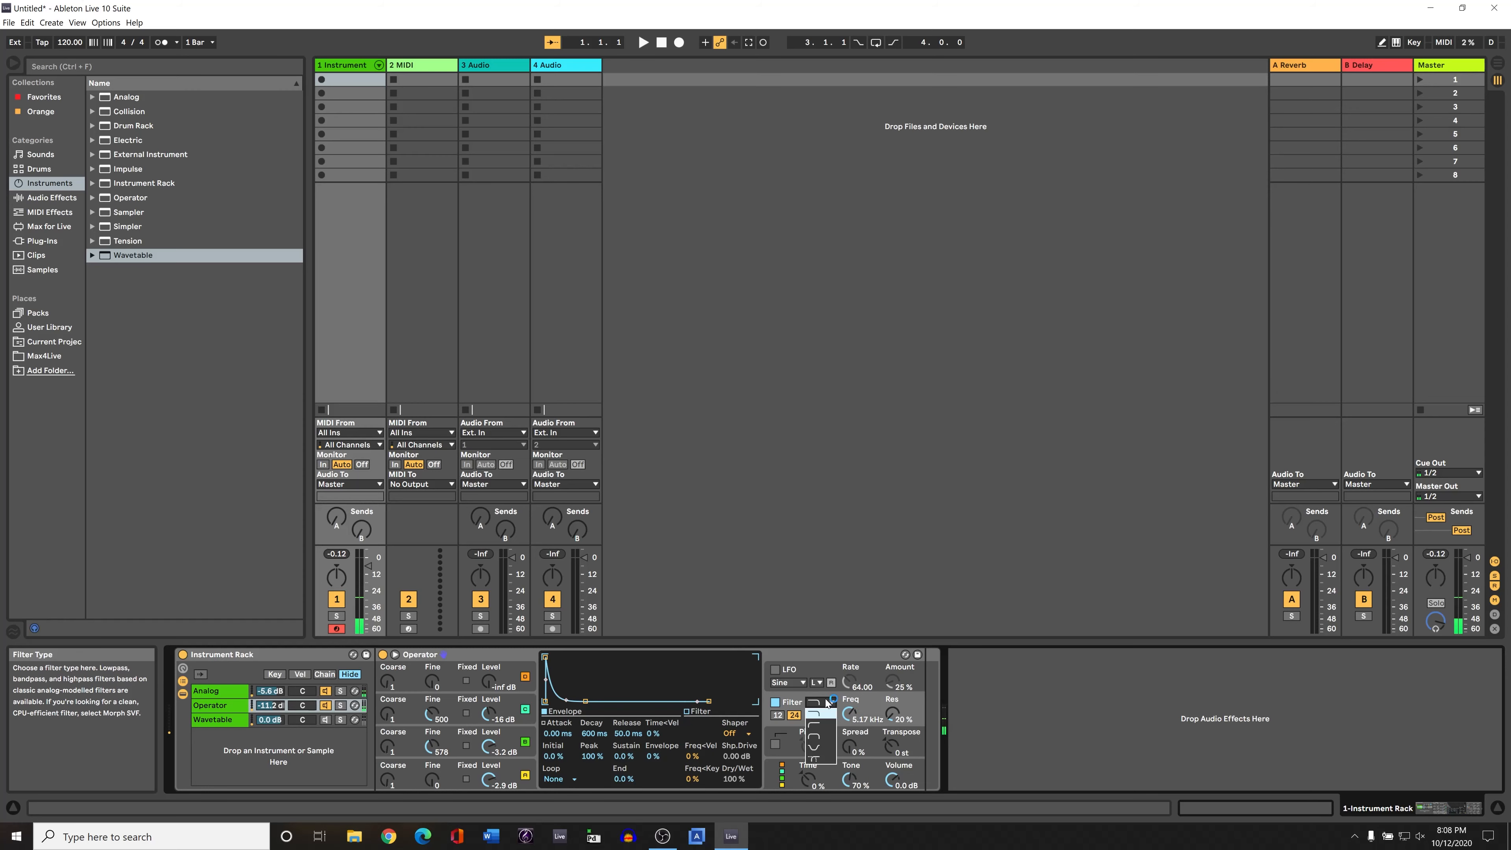
{"action": "left_click", "coordinate": [824, 722]}
{"action": "left_click_drag", "start_coordinate": [851, 714], "coordinate": [851, 774]}
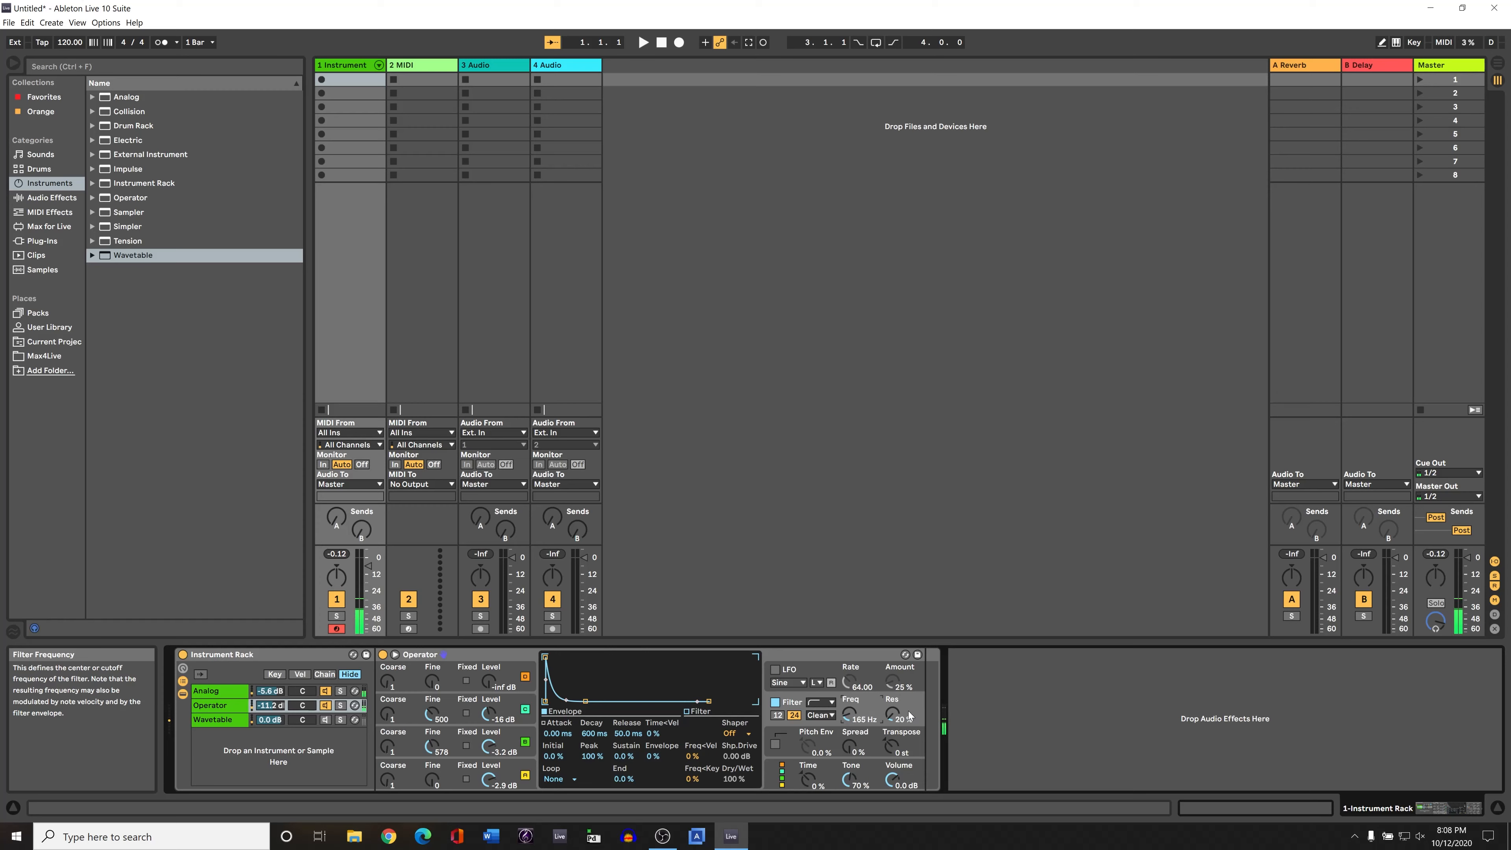
Step: Raise Operator's filter resonance to about 52%
{"action": "left_click_drag", "start_coordinate": [909, 715], "coordinate": [909, 699]}
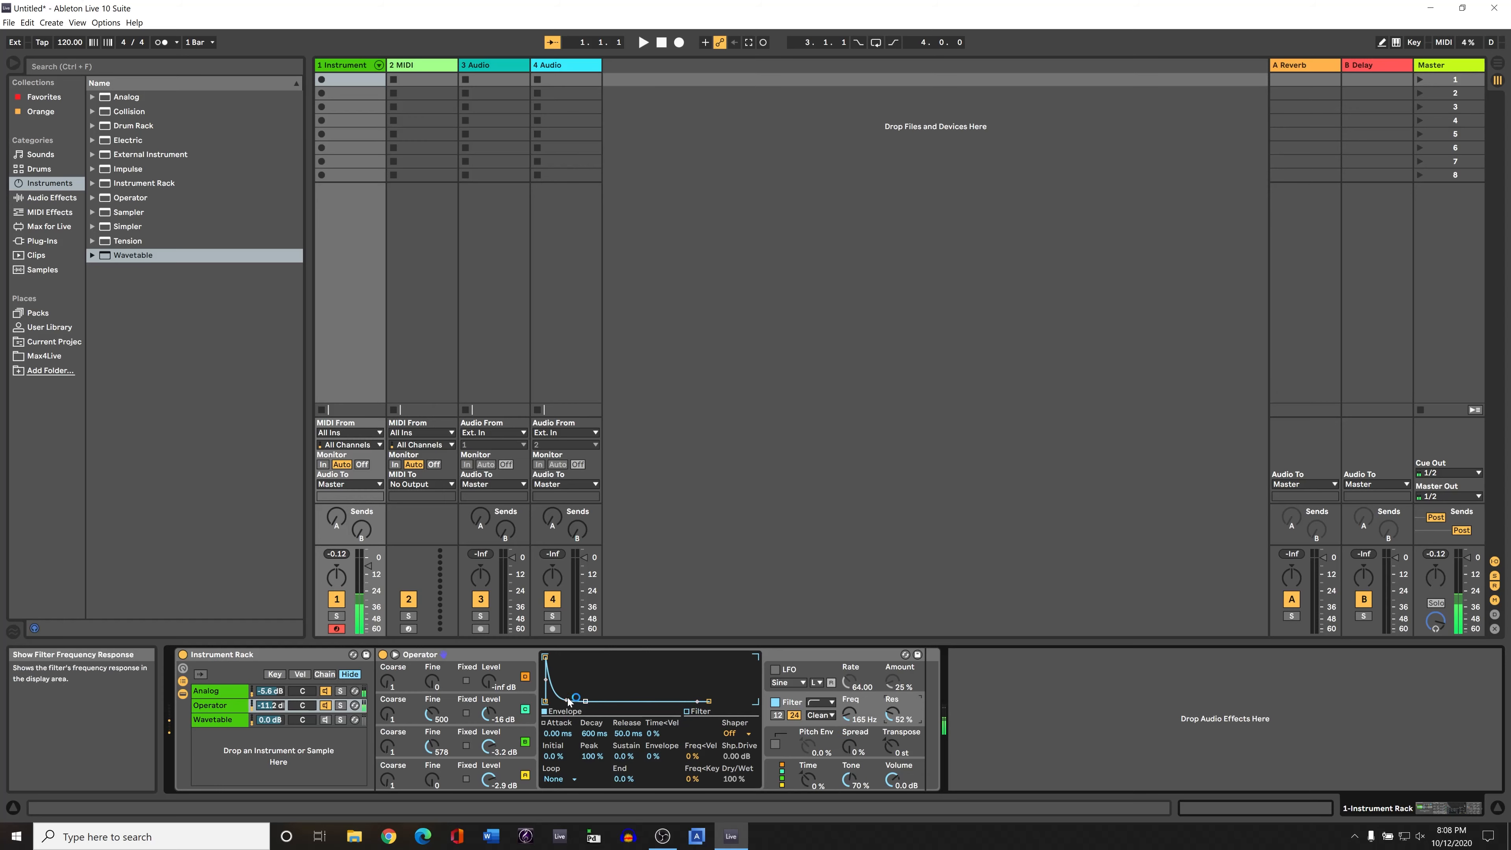
{"action": "left_click", "coordinate": [484, 721]}
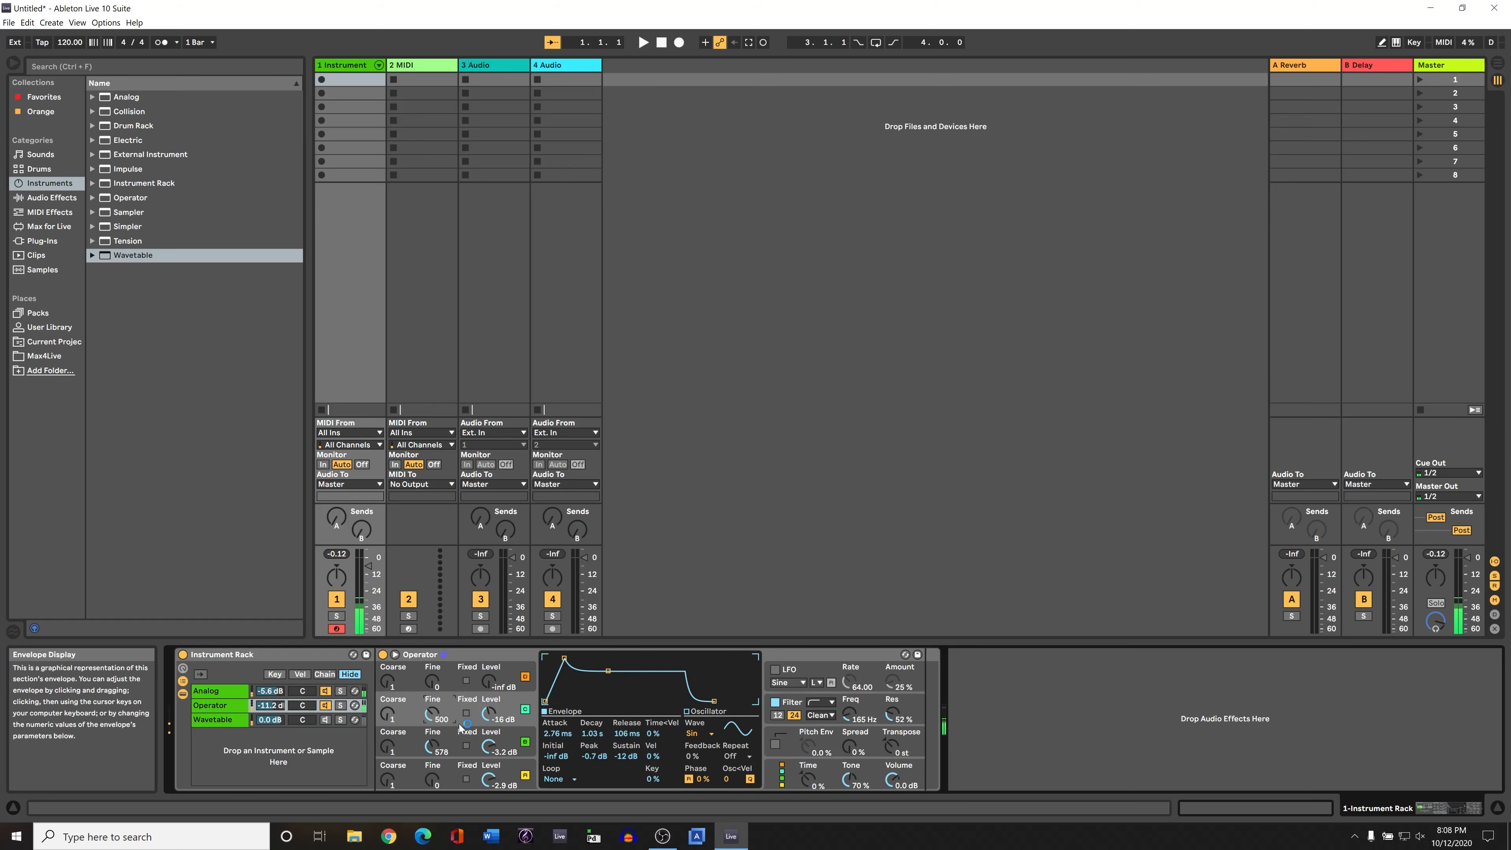
Step: Adjust the attacks of Analog's Amp 2 and Amp 1 envelopes, setting Amp 1's attack to about 62 ms
{"action": "left_click", "coordinate": [238, 691]}
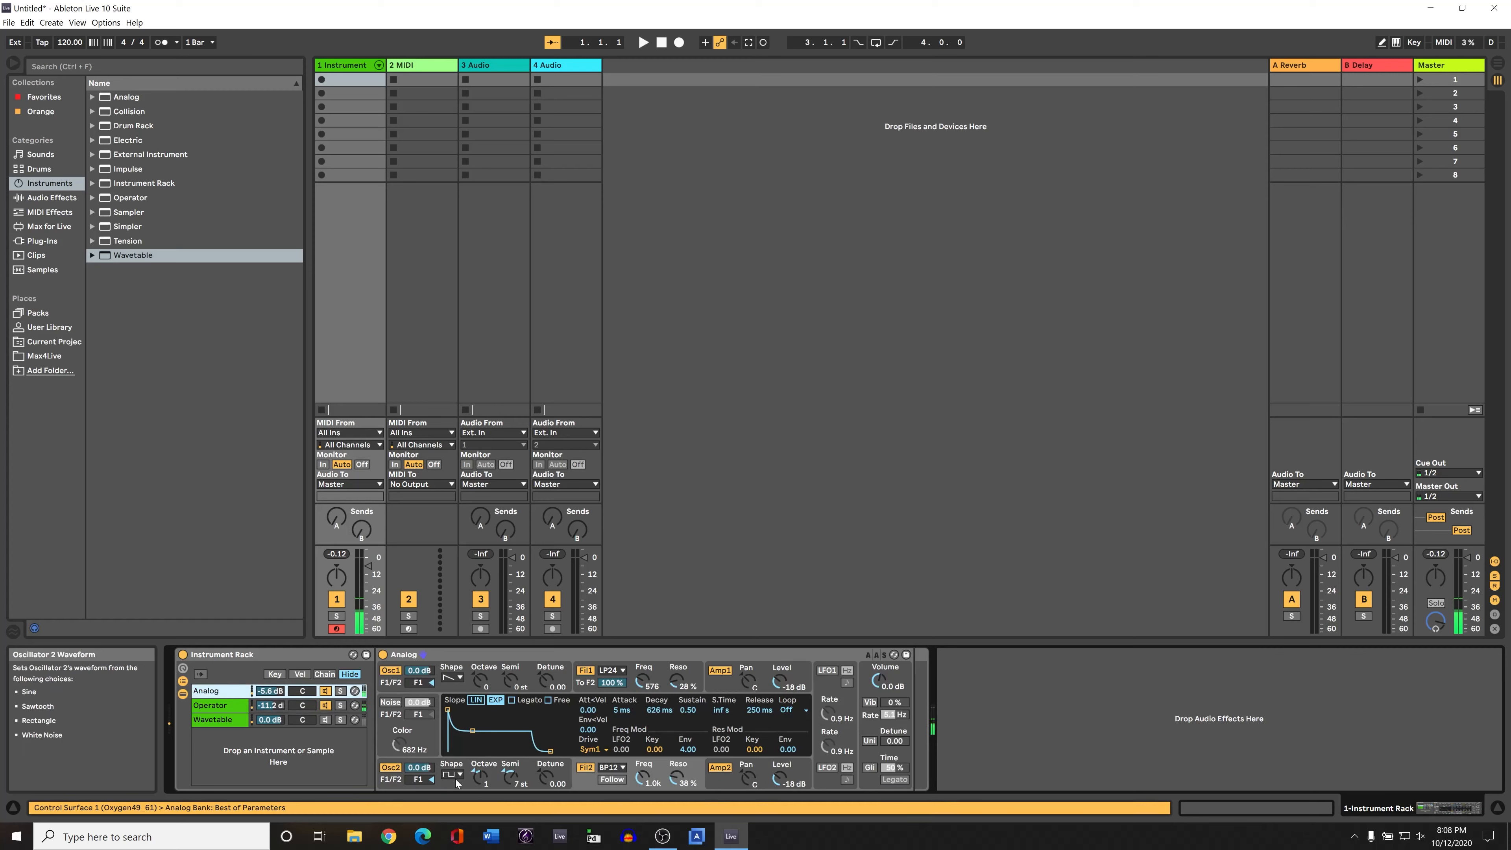
{"action": "left_click", "coordinate": [724, 780]}
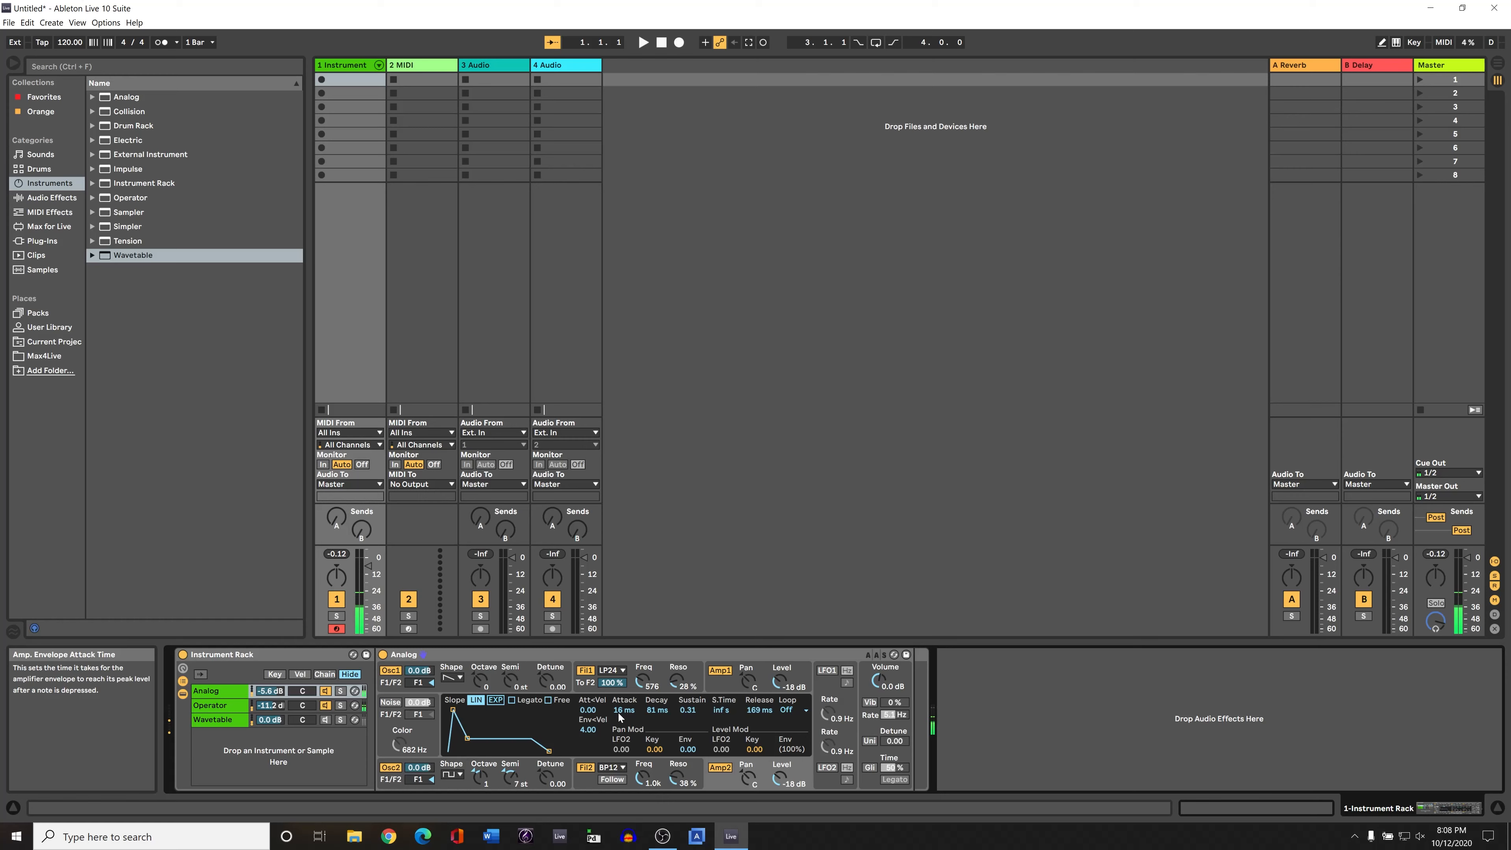
{"action": "mouse_move", "coordinate": [617, 713]}
{"action": "left_mouse_down"}
{"action": "mouse_move", "coordinate": [619, 700]}
{"action": "mouse_move", "coordinate": [619, 713]}
{"action": "left_mouse_up"}
{"action": "left_click", "coordinate": [502, 685]}
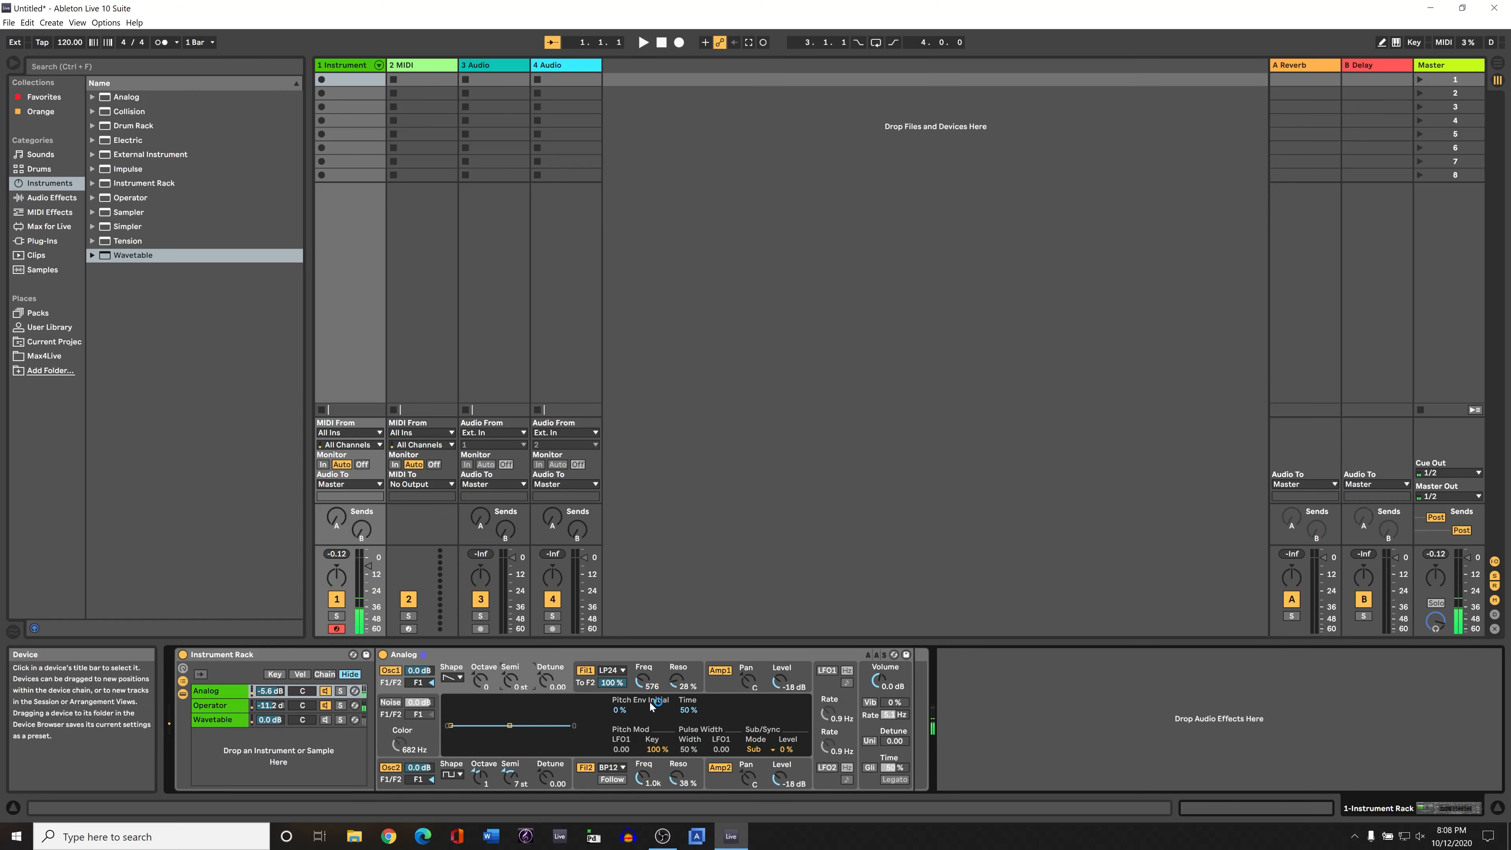
{"action": "left_click", "coordinate": [732, 688]}
{"action": "left_click_drag", "start_coordinate": [635, 711], "coordinate": [635, 701]}
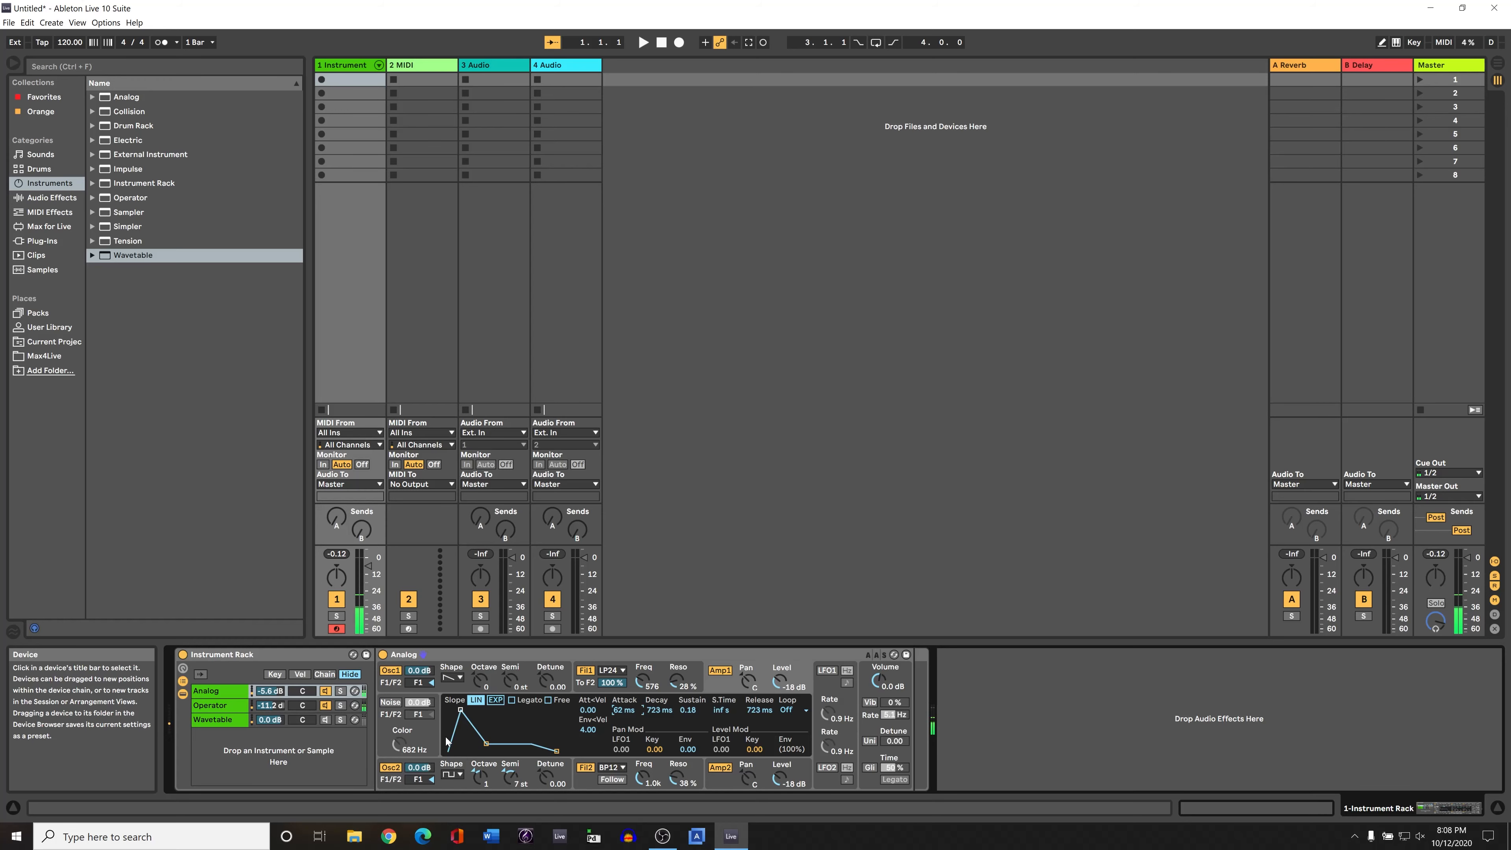
Step: Solo the Wavetable chain and expand its device display to show the oscillators and modulation sources at full size
{"action": "left_click", "coordinate": [225, 721]}
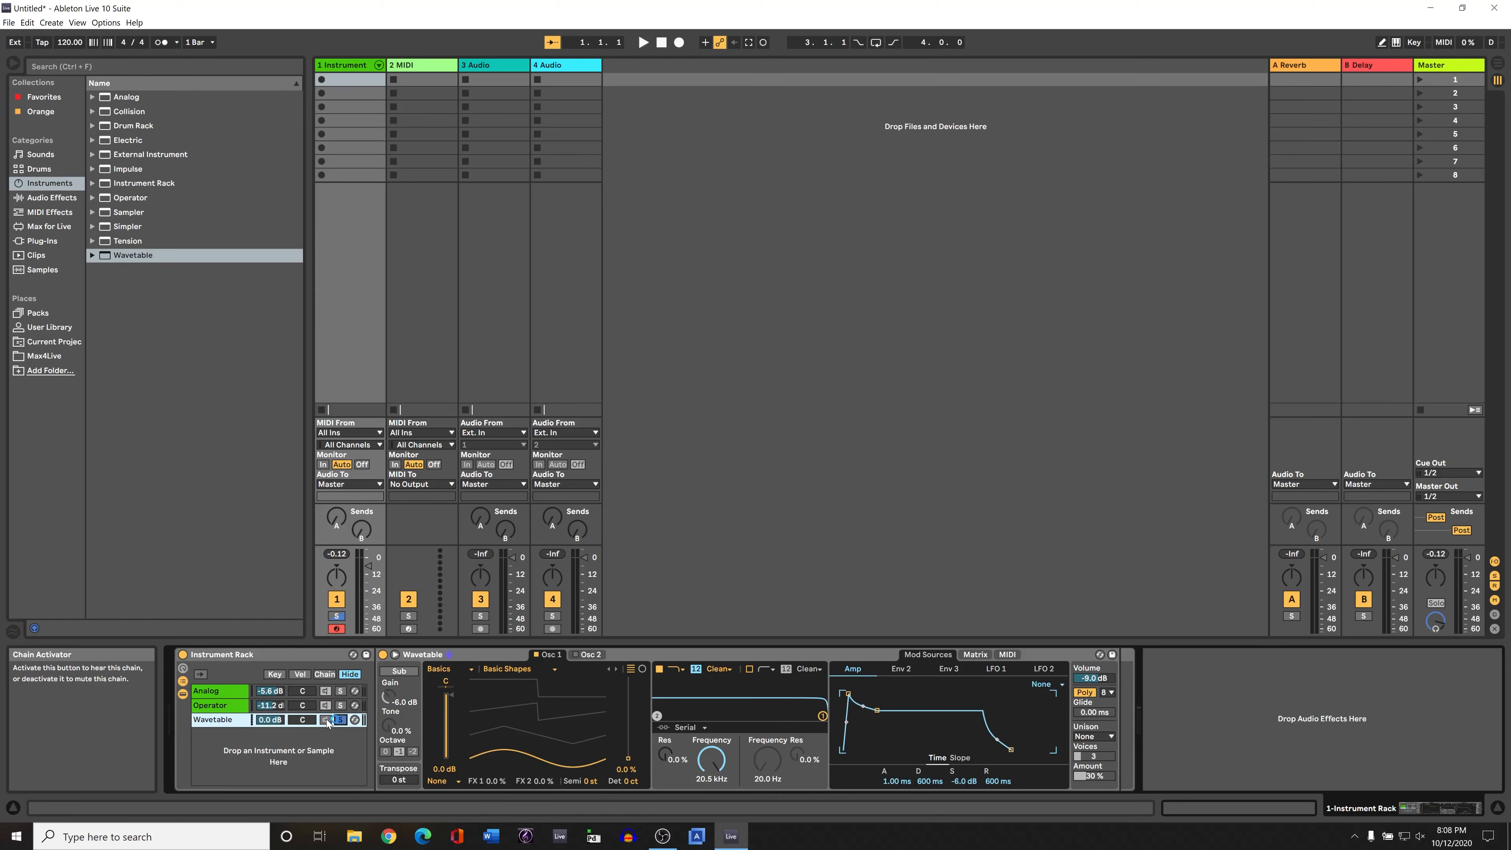
{"action": "left_click", "coordinate": [340, 720]}
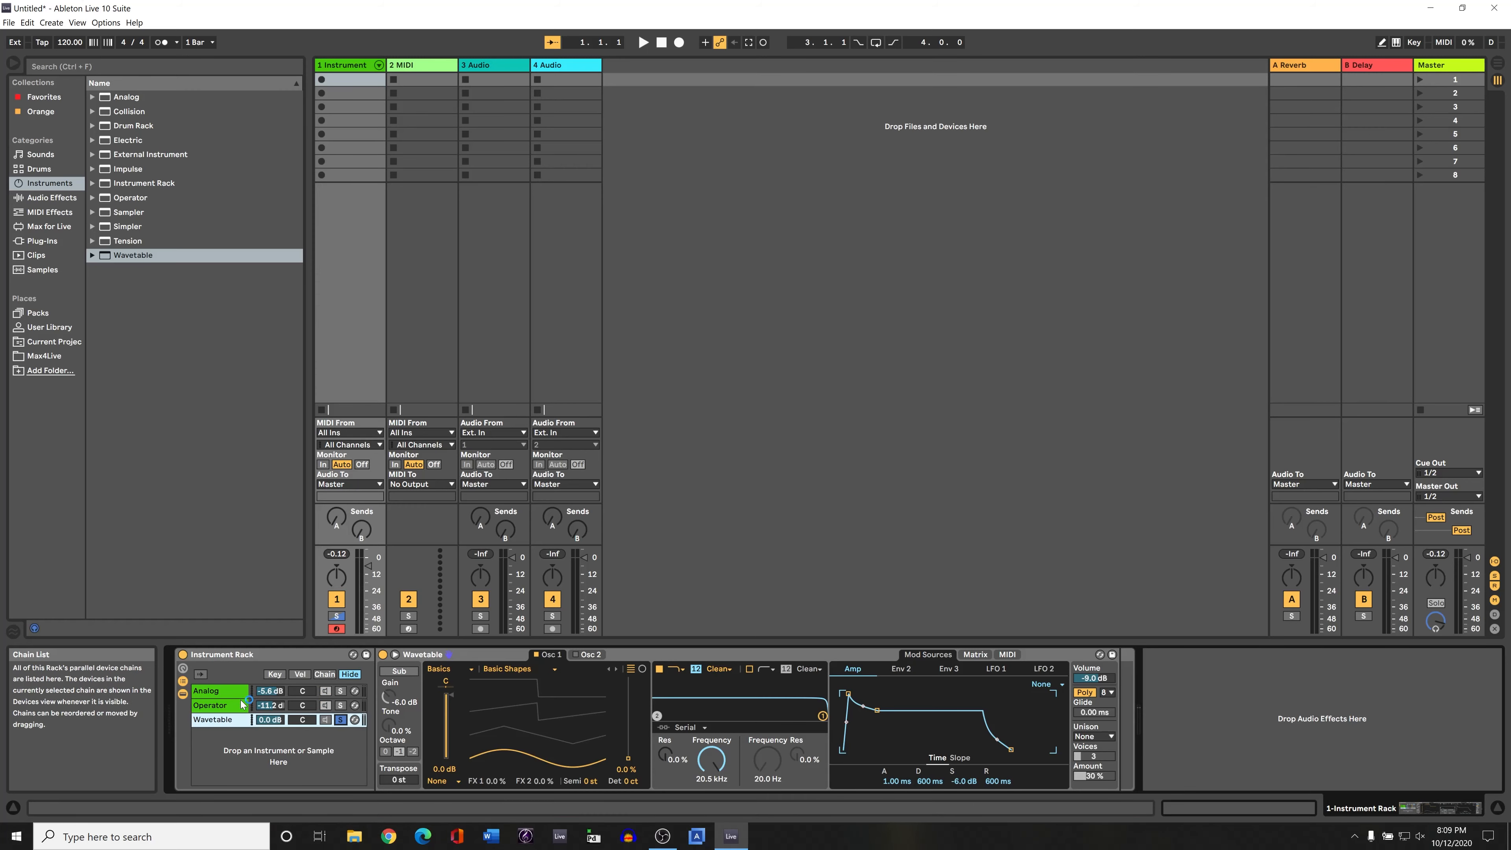
{"action": "left_click", "coordinate": [340, 721]}
{"action": "left_click", "coordinate": [341, 720]}
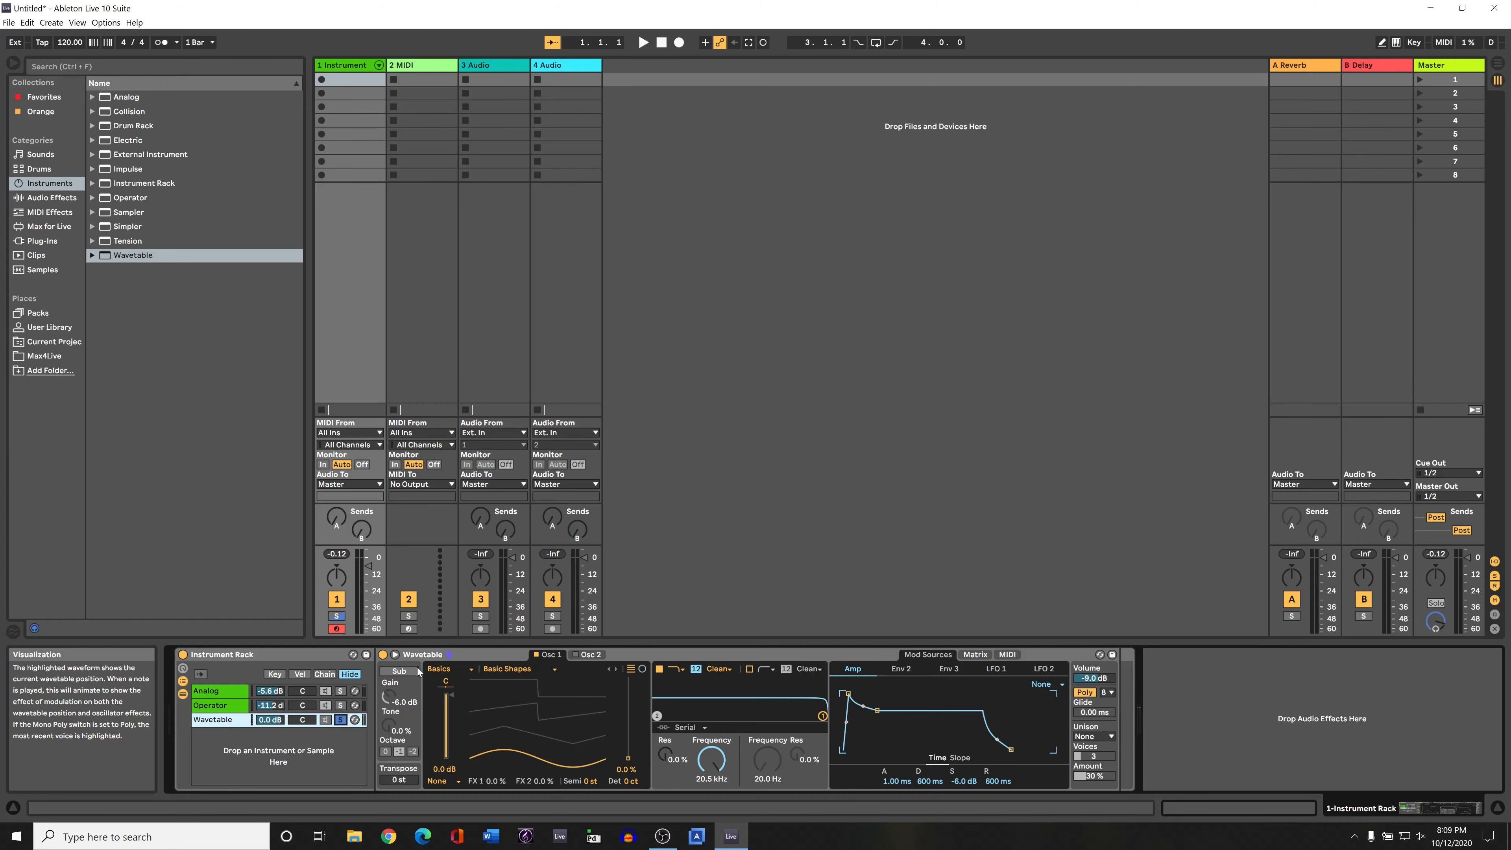
{"action": "left_click", "coordinate": [398, 654]}
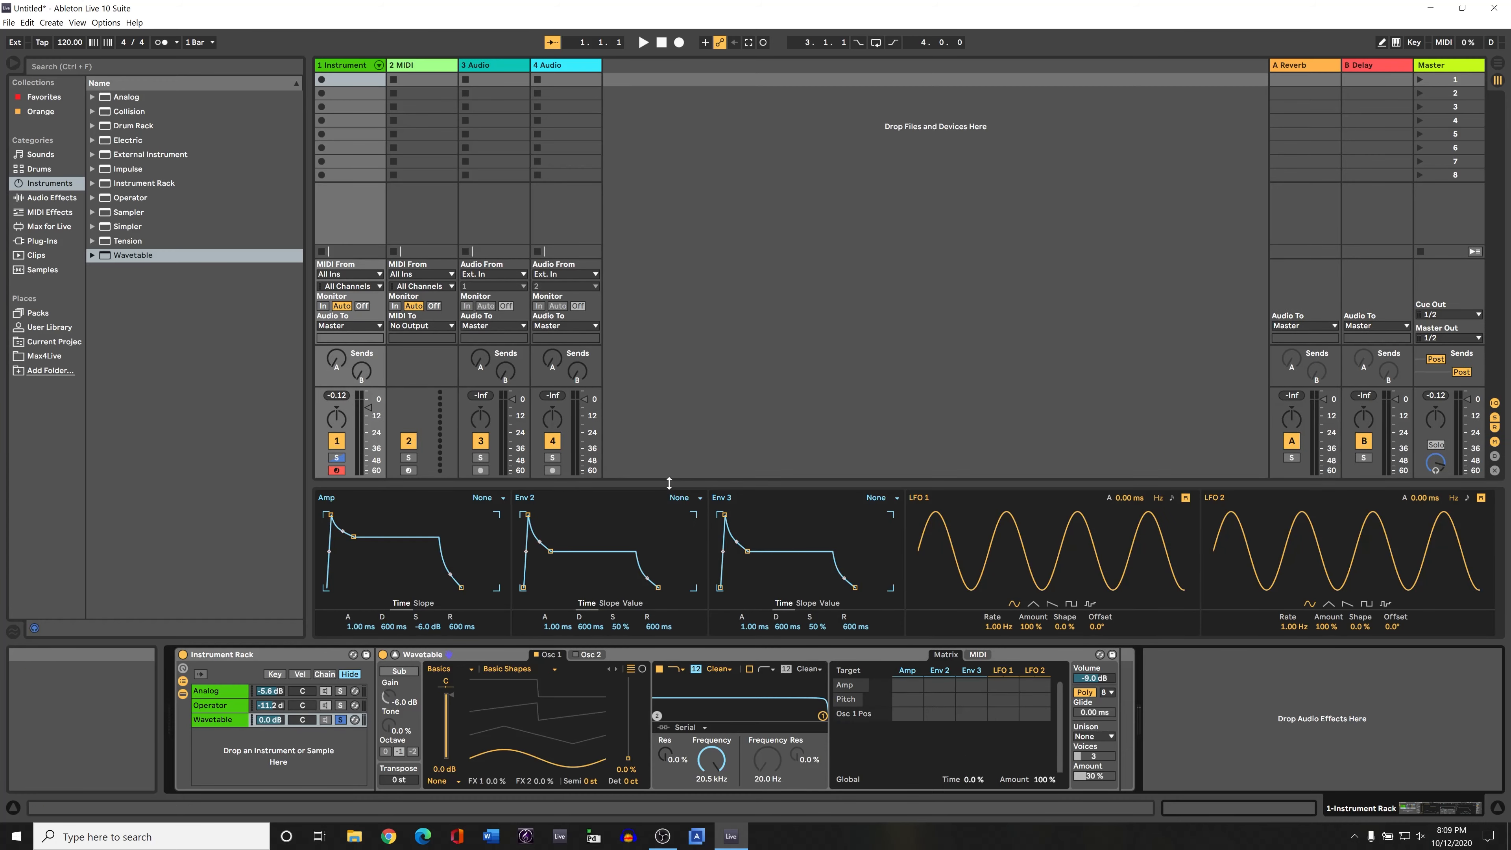
{"action": "left_click_drag", "start_coordinate": [668, 483], "coordinate": [656, 232]}
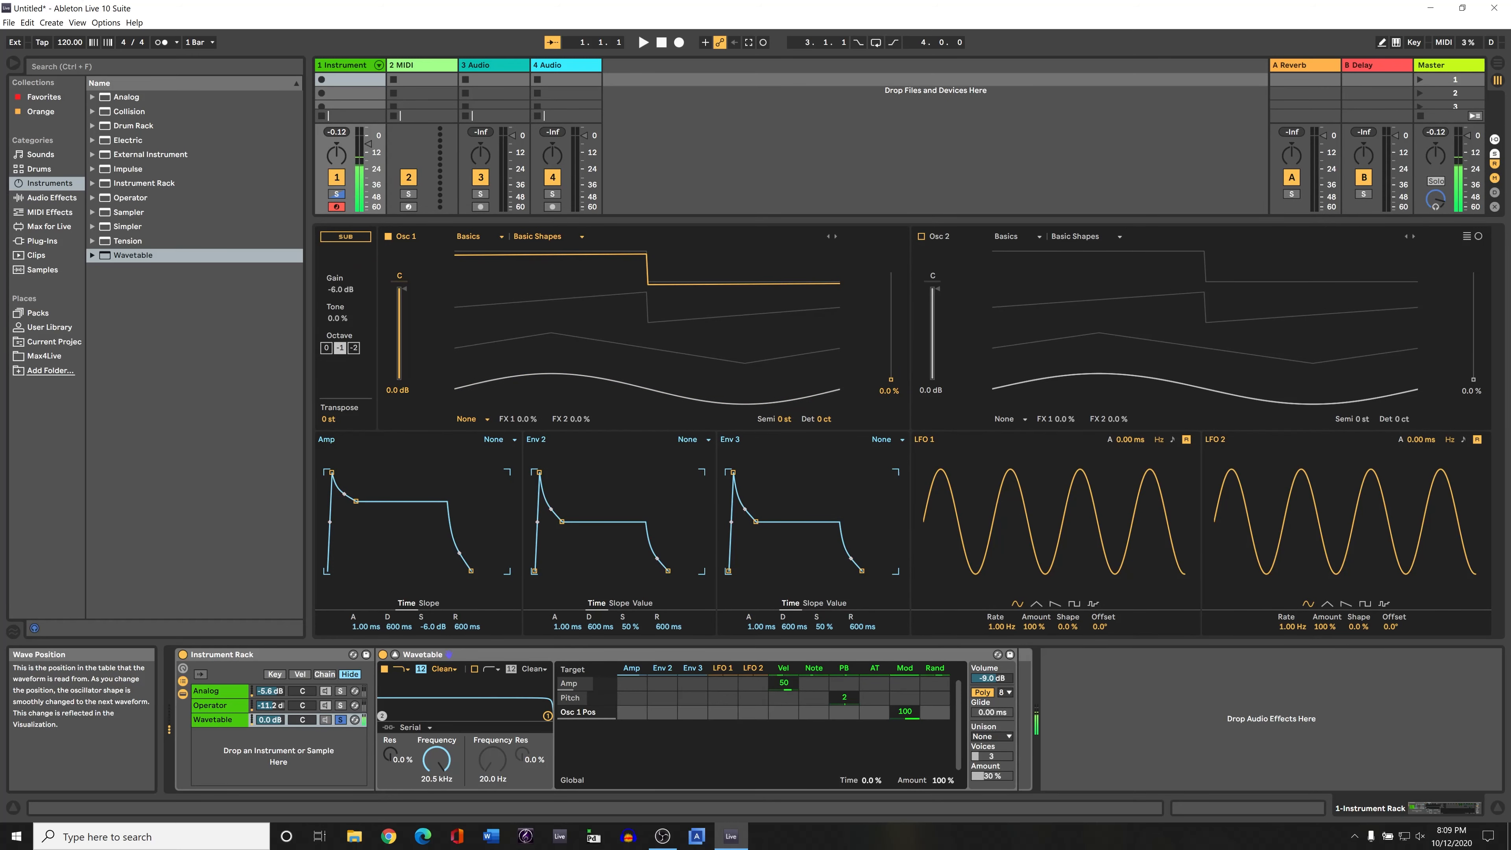
Step: Load the Filter category's Modern Sweep 1 wavetable into Osc 1 and set the wave position to about 78%
{"action": "left_click_drag", "start_coordinate": [900, 379], "coordinate": [891, 273]}
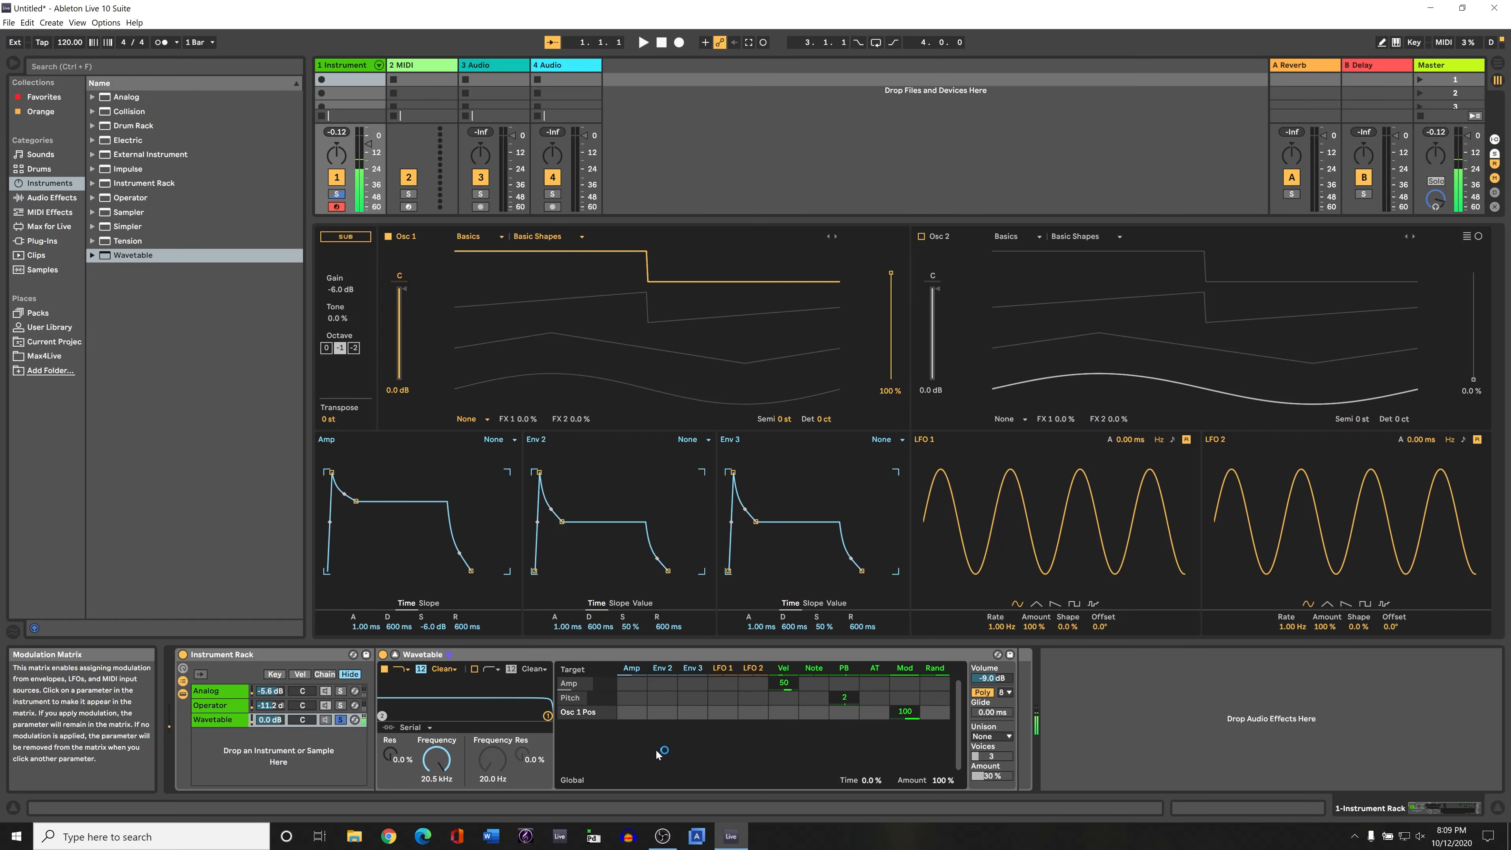
{"action": "left_click", "coordinate": [479, 237]}
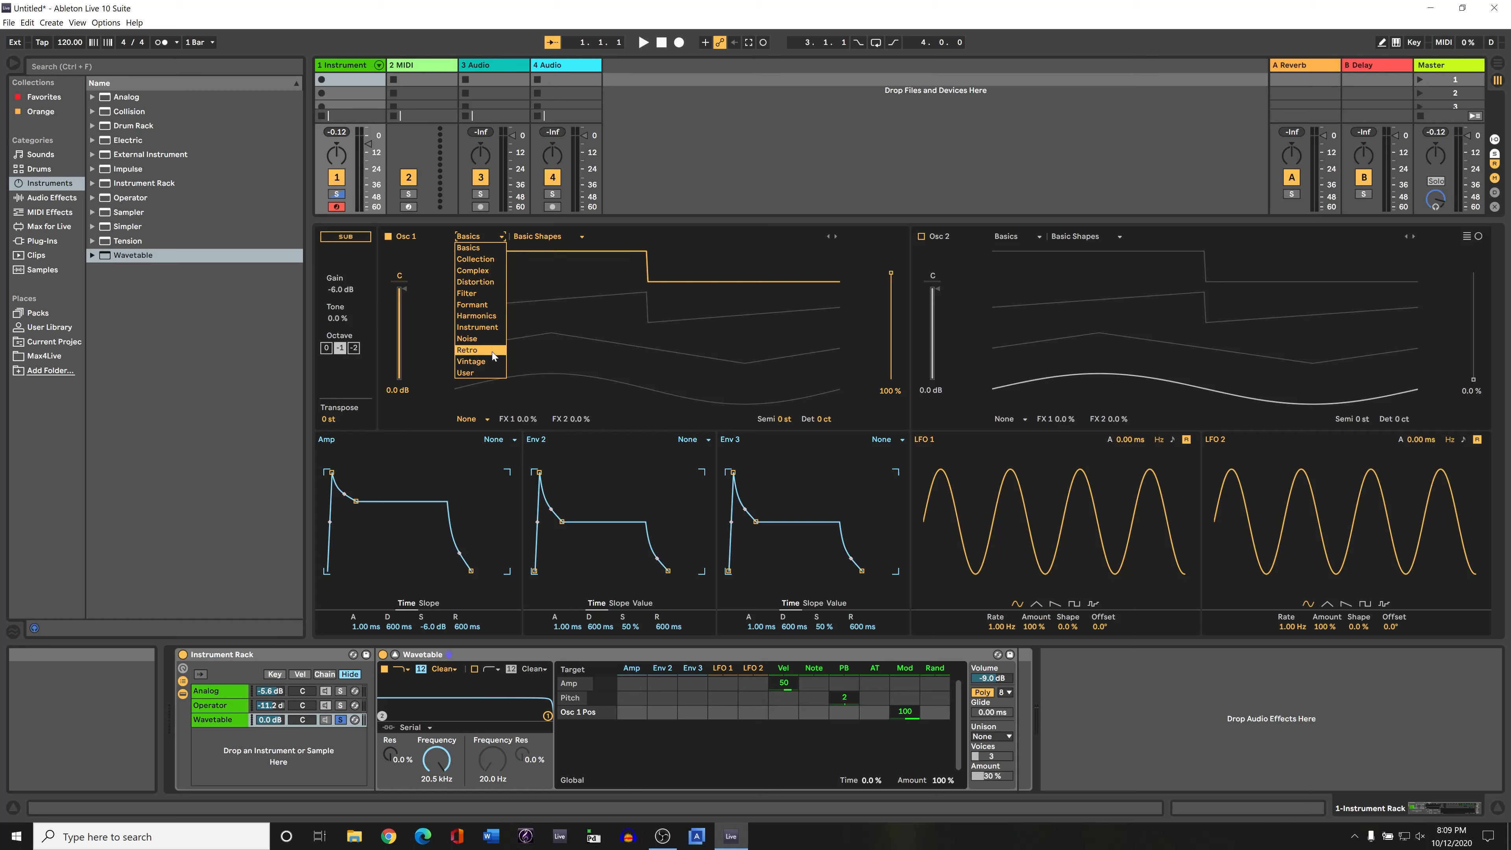
{"action": "left_click", "coordinate": [485, 293]}
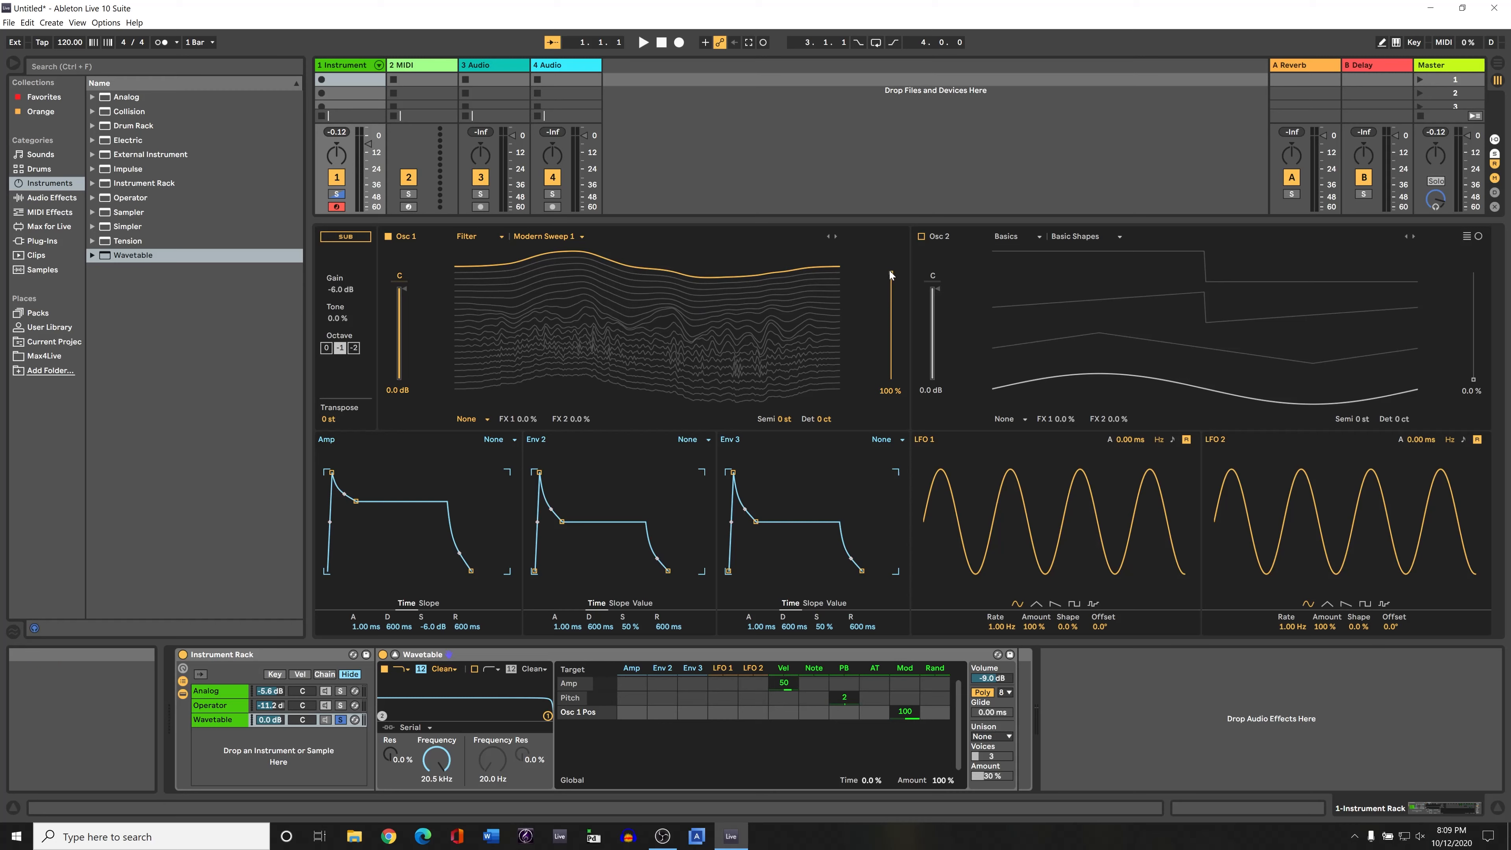
{"action": "mouse_move", "coordinate": [890, 271]}
{"action": "left_mouse_down"}
{"action": "mouse_move", "coordinate": [891, 374]}
{"action": "mouse_move", "coordinate": [890, 300]}
{"action": "left_mouse_up"}
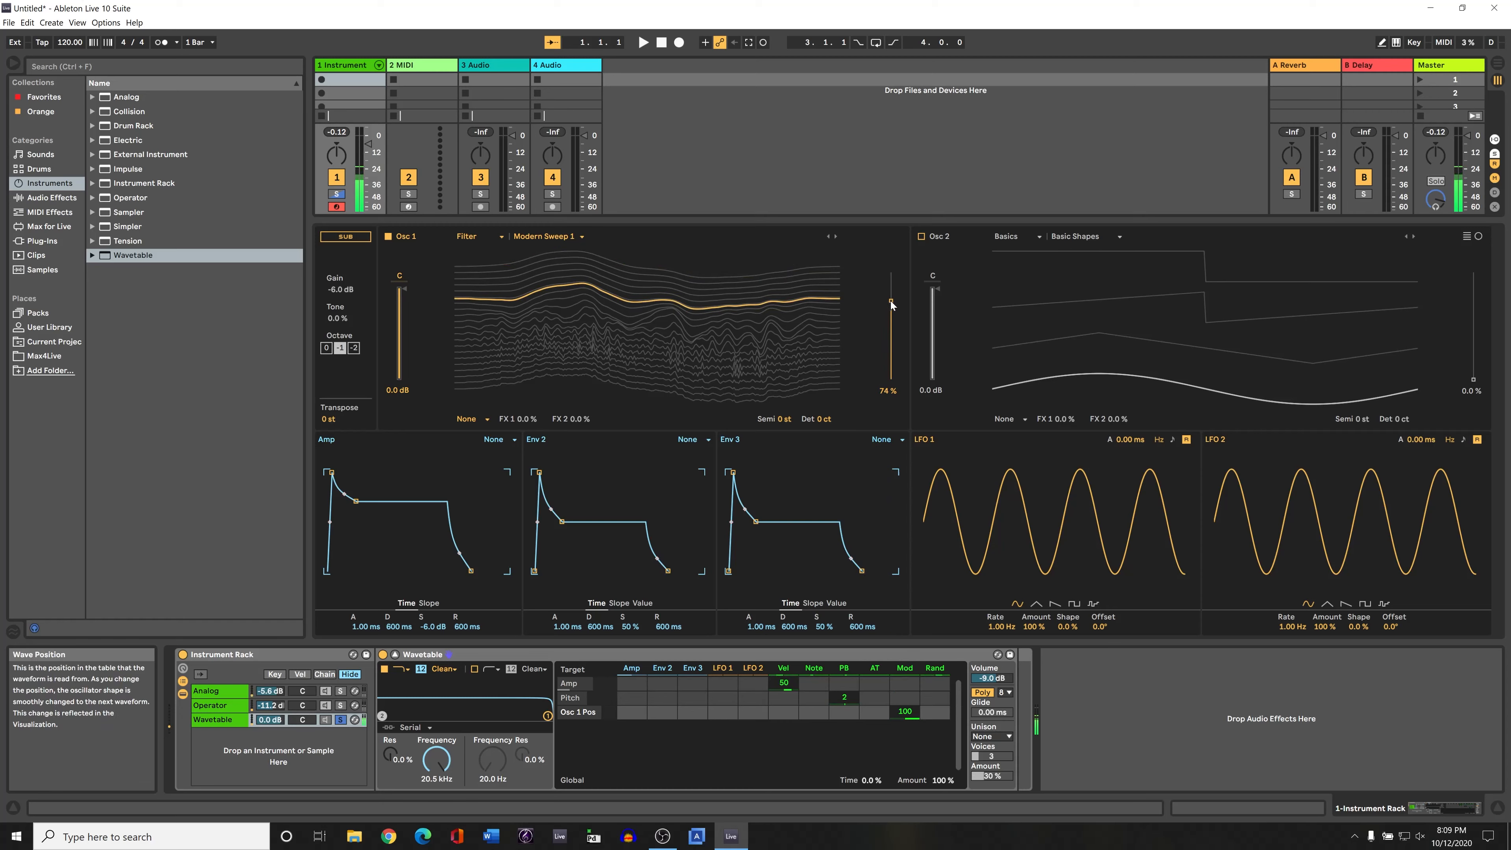
{"action": "mouse_move", "coordinate": [890, 301]}
{"action": "left_mouse_down"}
{"action": "mouse_move", "coordinate": [891, 369]}
{"action": "mouse_move", "coordinate": [891, 296]}
{"action": "left_mouse_up"}
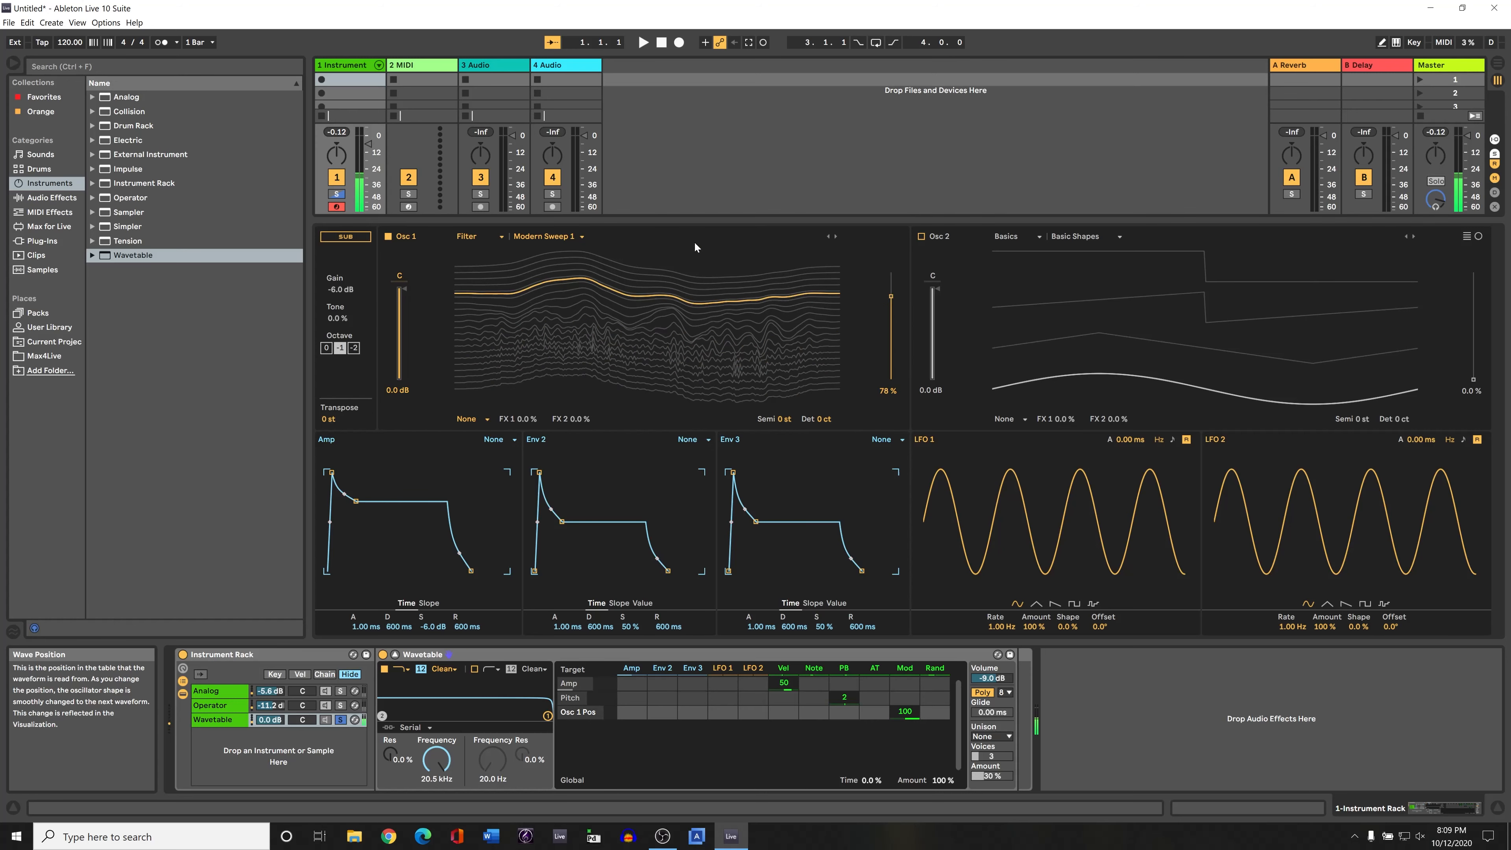
Step: Switch Osc 1 to the JUP Sweep wavetable and set its wave position to 50%
{"action": "left_click", "coordinate": [481, 239]}
{"action": "left_click", "coordinate": [580, 236]}
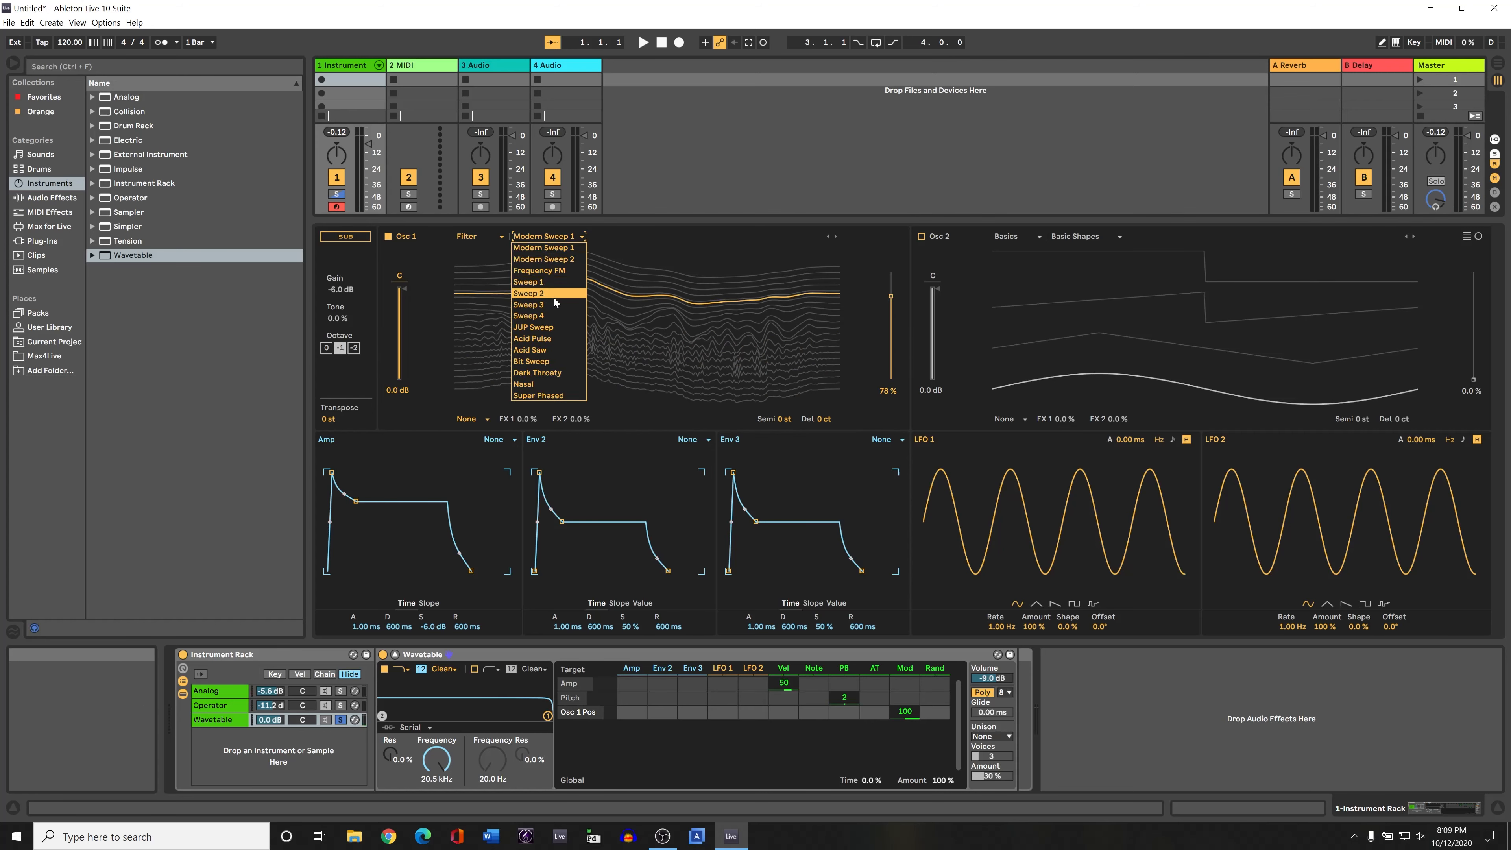
{"action": "left_click", "coordinate": [552, 327]}
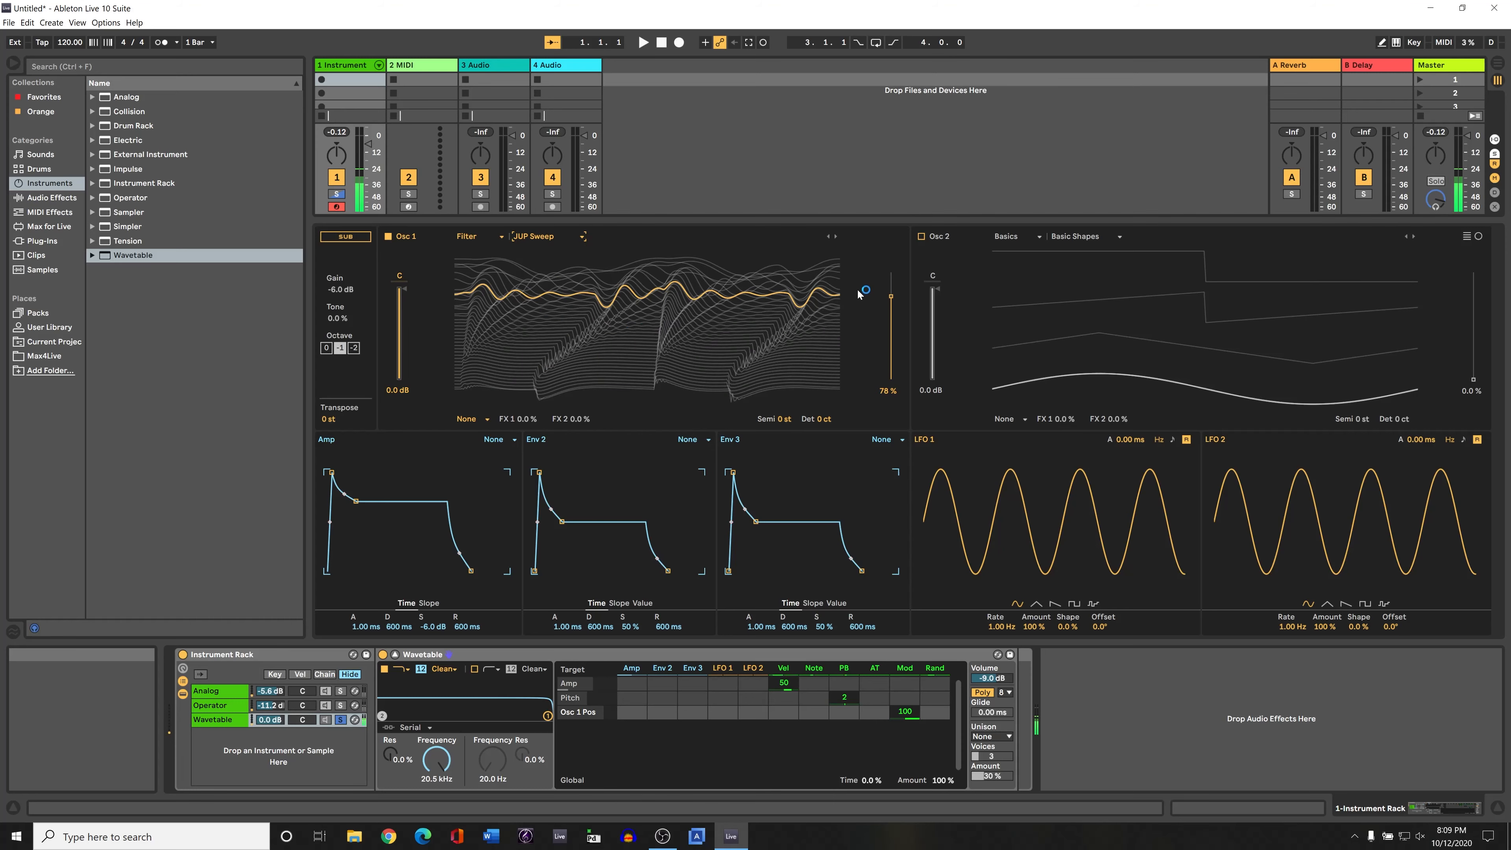
{"action": "left_click_drag", "start_coordinate": [891, 296], "coordinate": [892, 326]}
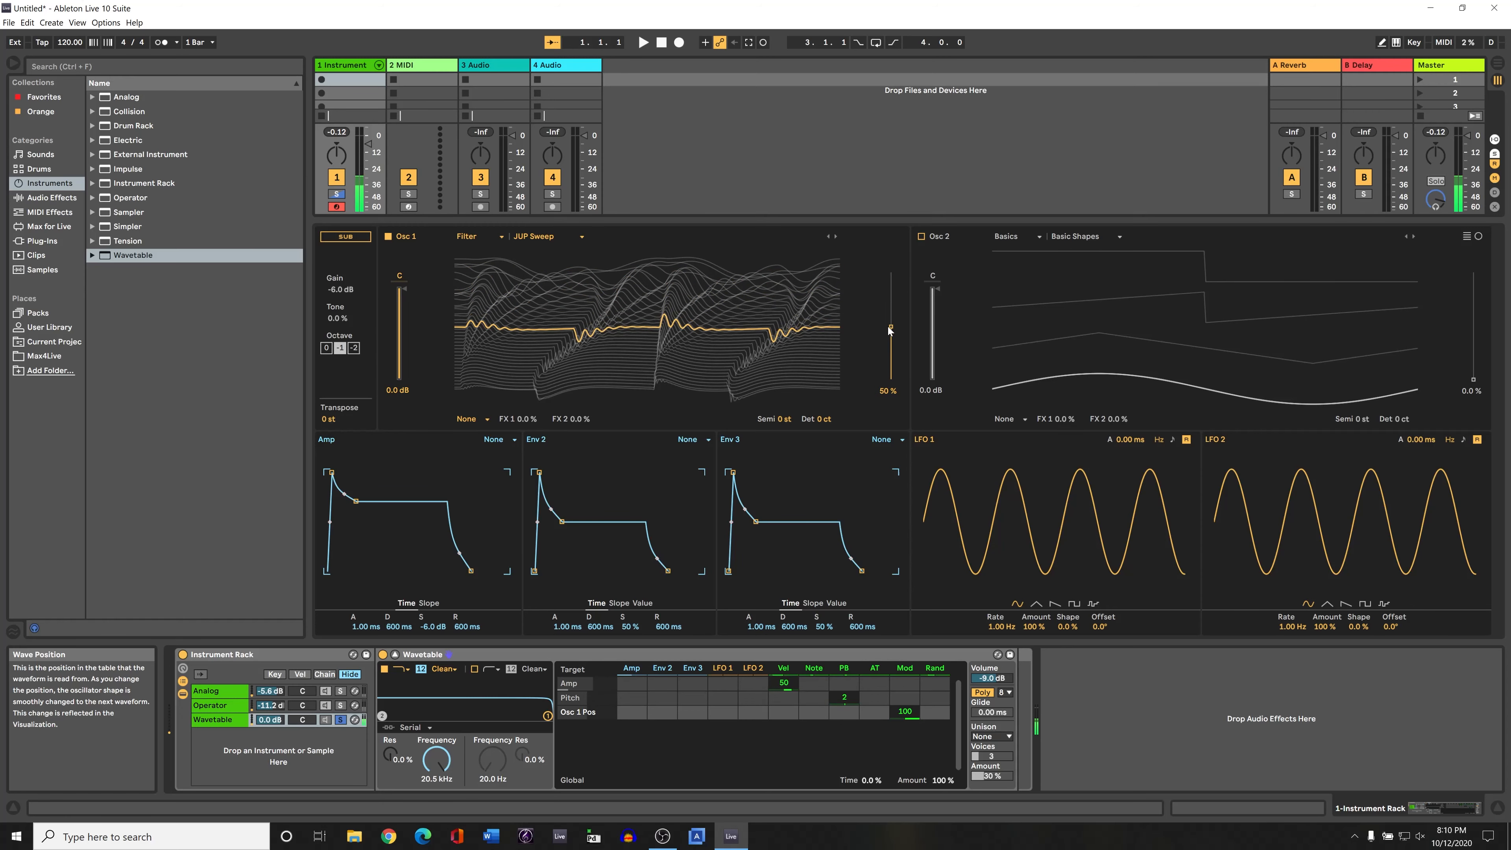
Step: Transpose Osc 1 to -24 semitones and try the sub oscillator, leaving it switched off
{"action": "left_click", "coordinate": [360, 238]}
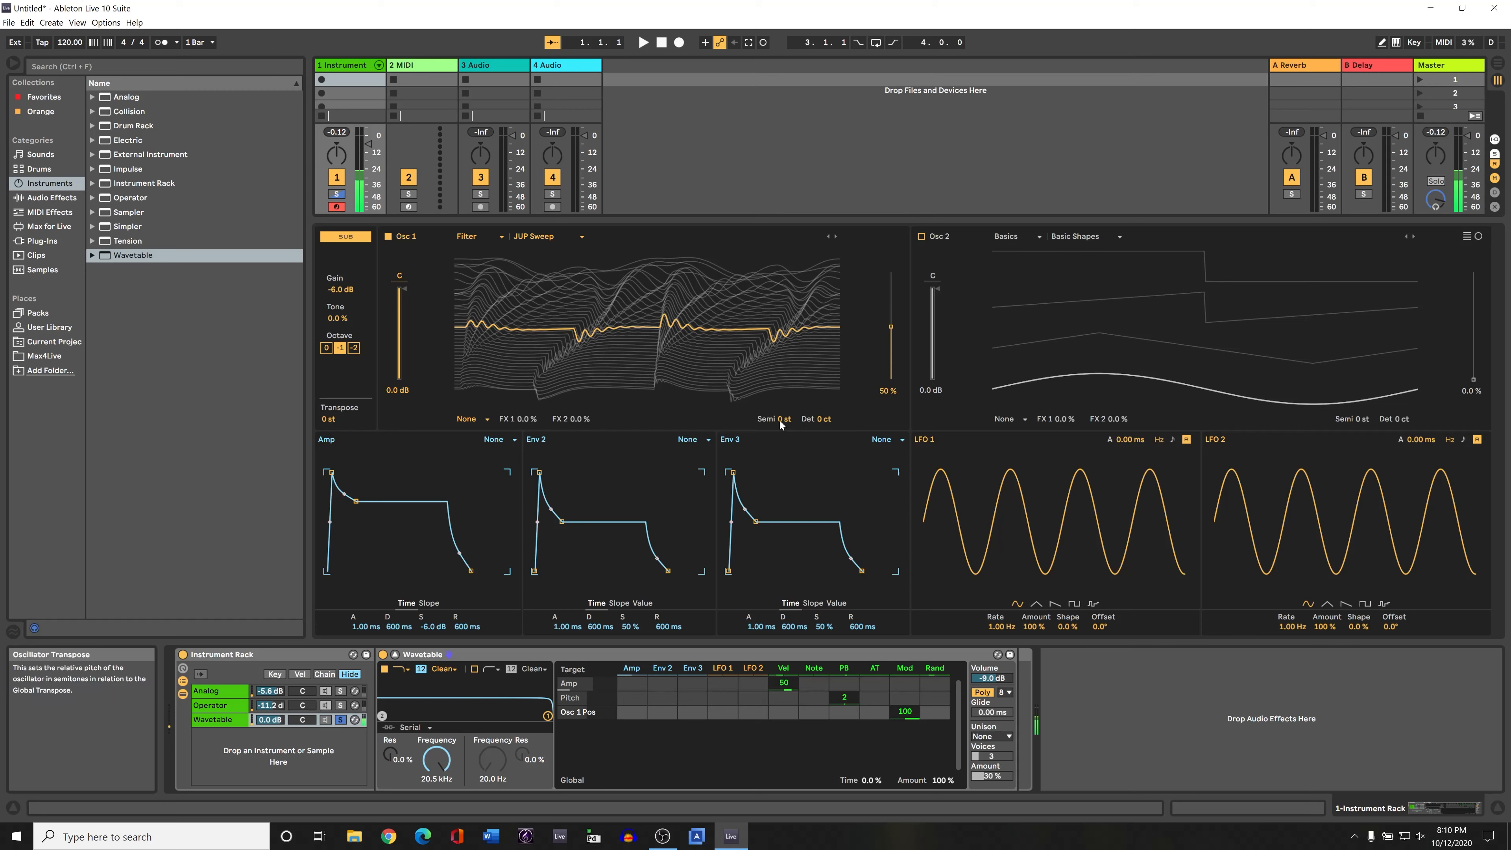
{"action": "mouse_move", "coordinate": [779, 420]}
{"action": "left_mouse_down"}
{"action": "mouse_move", "coordinate": [779, 470]}
{"action": "mouse_move", "coordinate": [789, 443]}
{"action": "left_mouse_up"}
{"action": "left_click", "coordinate": [357, 238]}
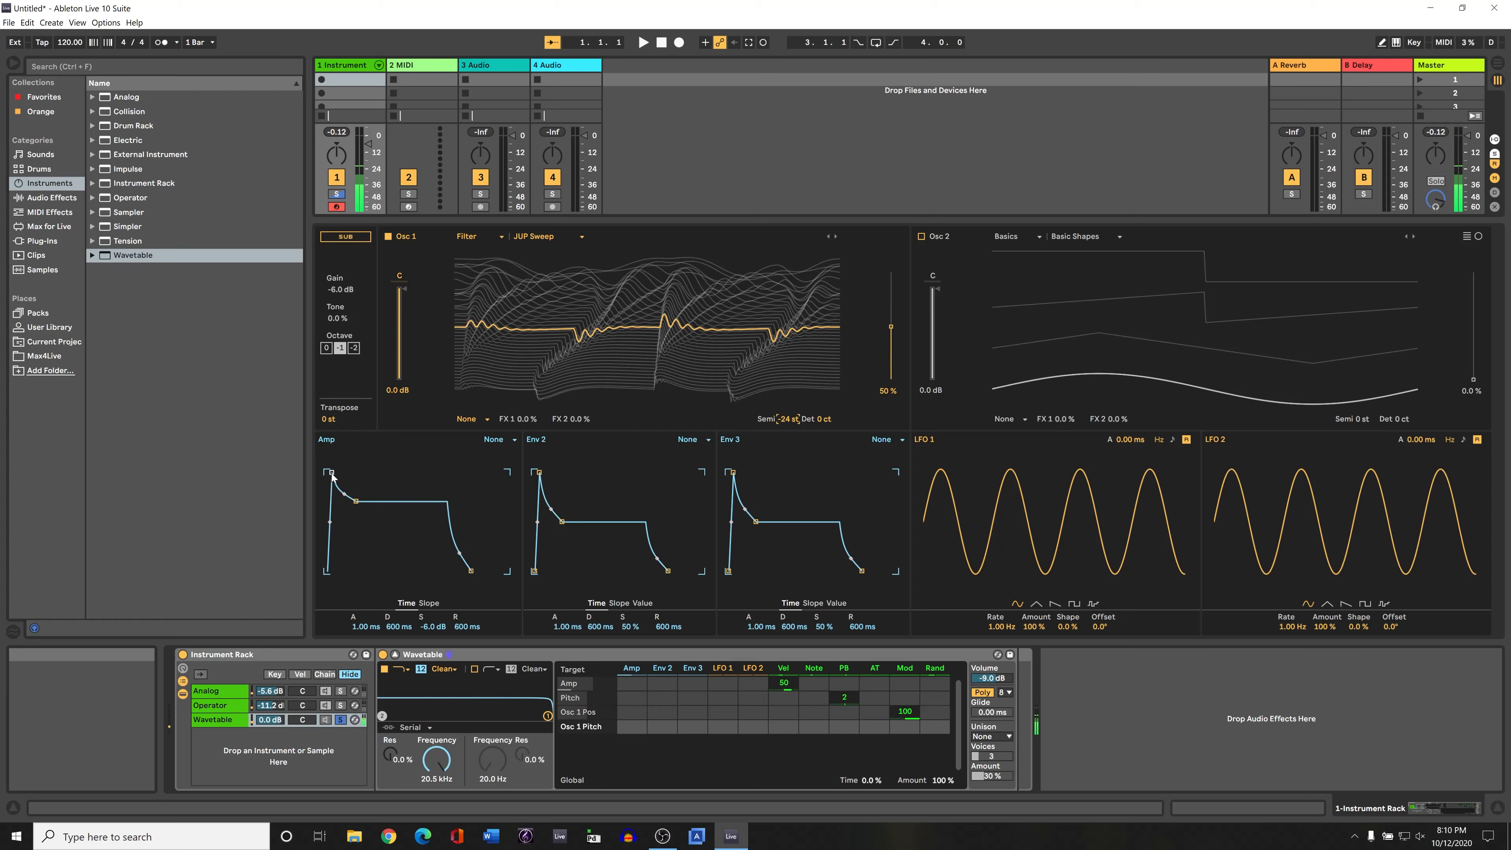
Step: Shape Wavetable's amp envelope to about 1.45 s attack, 1.76 s decay, -9.6 dB sustain and 1.32 s release
{"action": "mouse_move", "coordinate": [331, 472]}
{"action": "left_mouse_down"}
{"action": "mouse_move", "coordinate": [368, 472]}
{"action": "mouse_move", "coordinate": [351, 471]}
{"action": "left_mouse_up"}
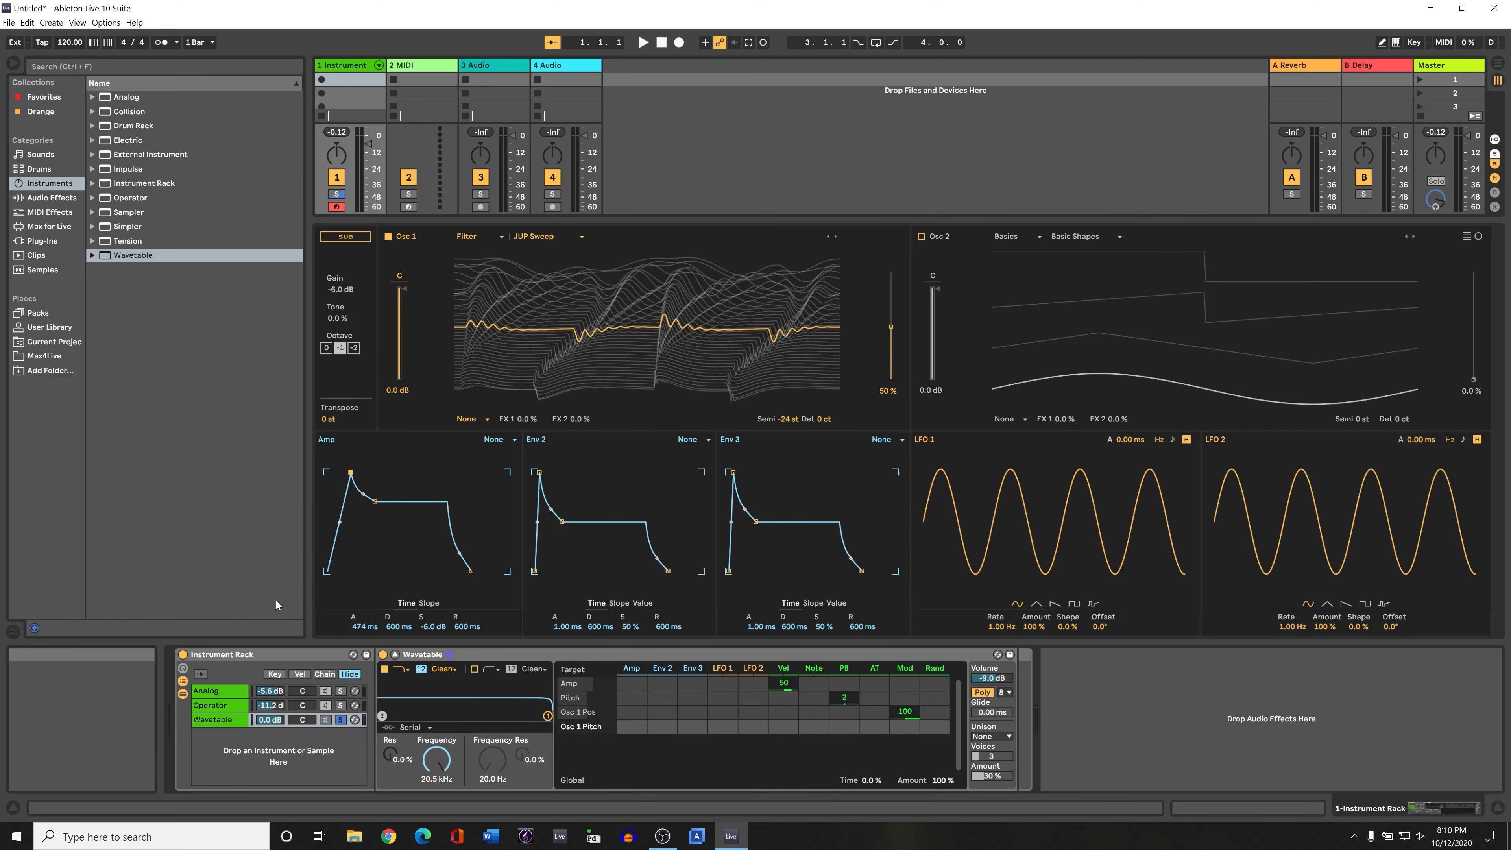
{"action": "left_click", "coordinate": [225, 704]}
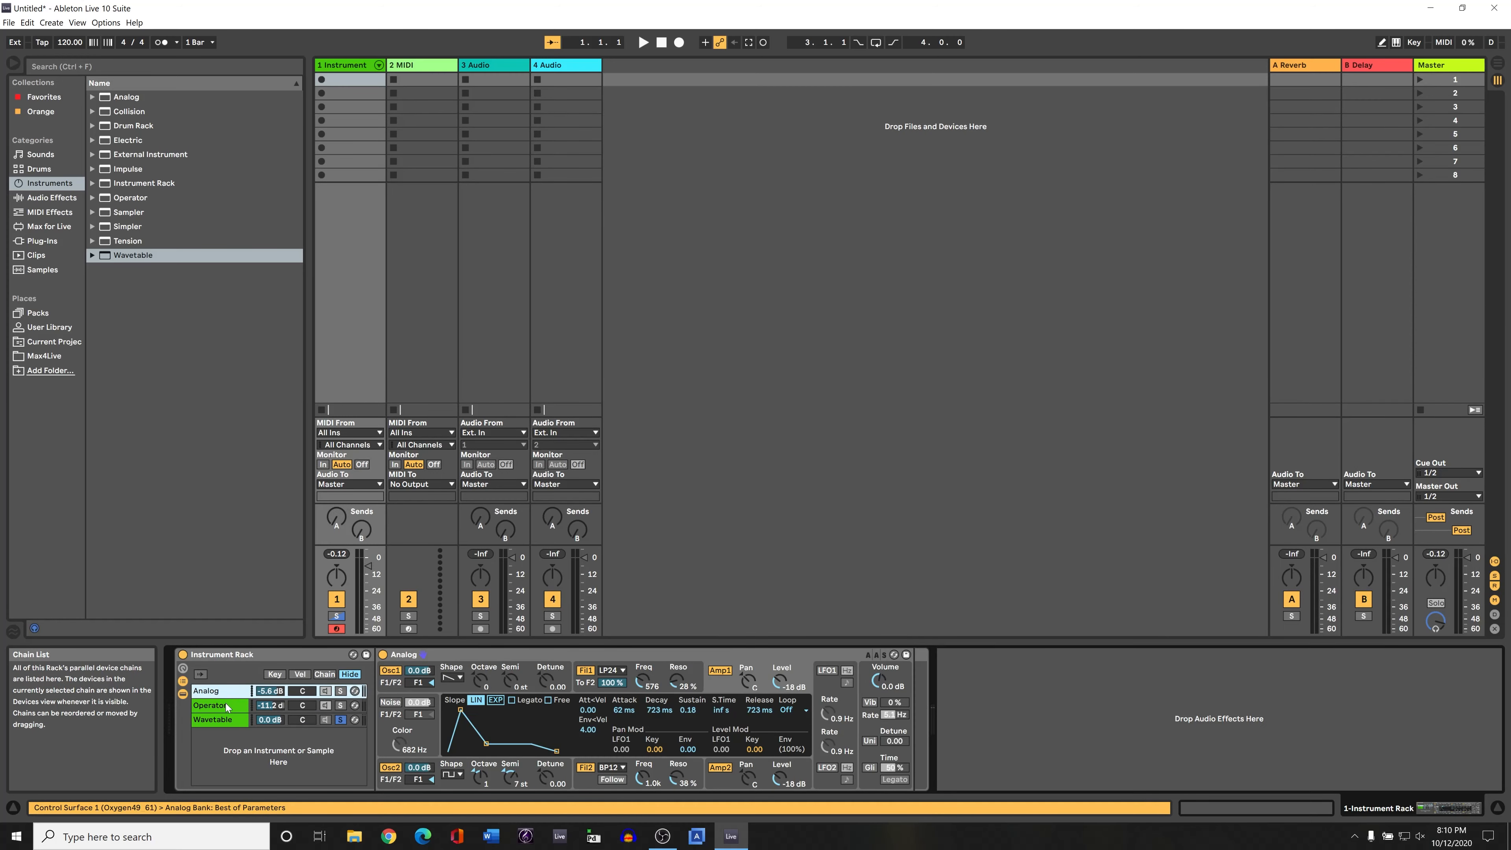
{"action": "left_click", "coordinate": [239, 721]}
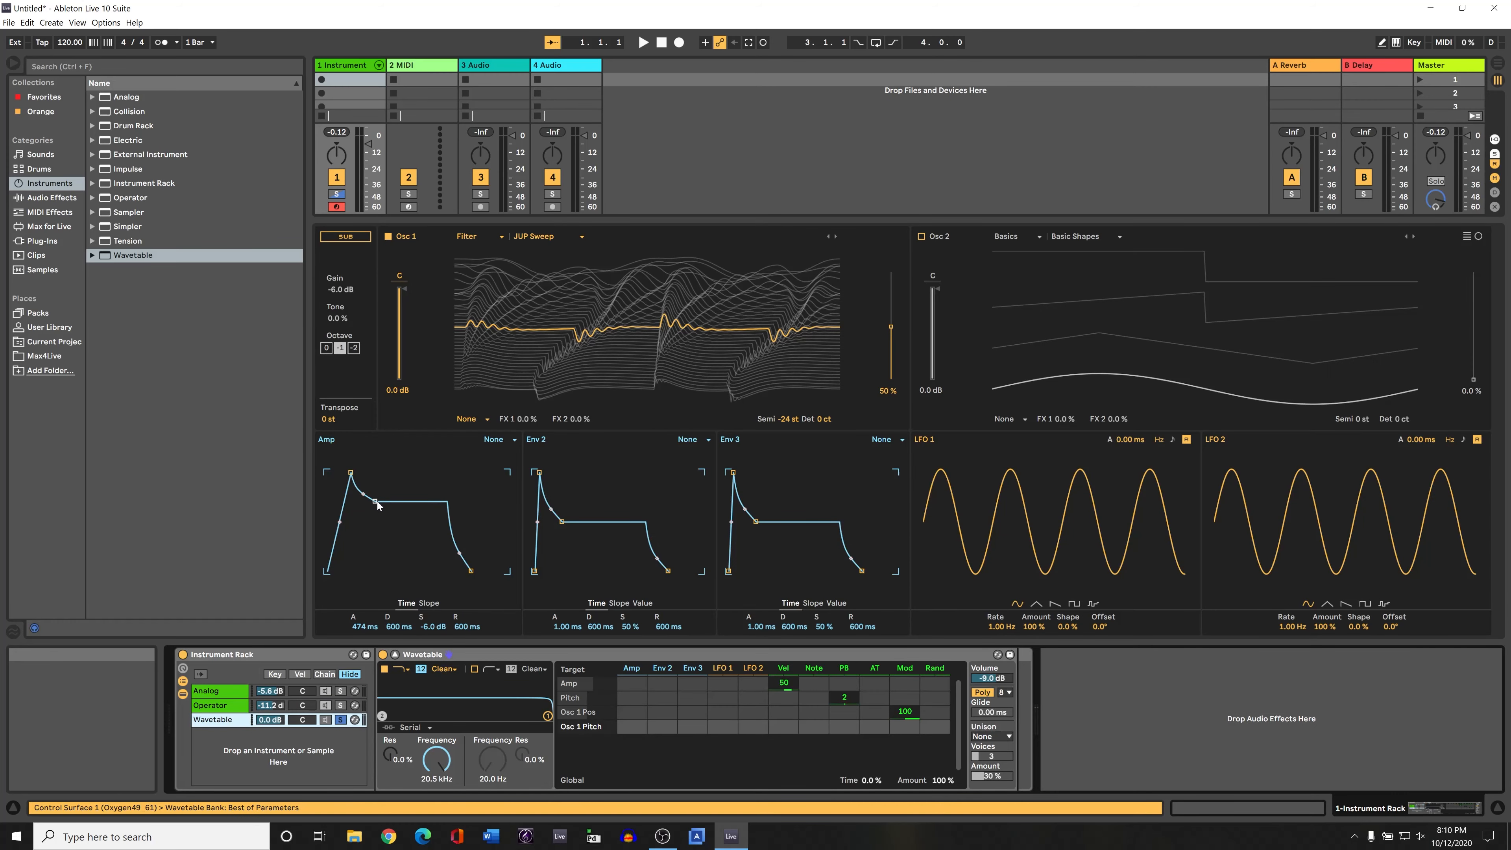
{"action": "left_click_drag", "start_coordinate": [377, 503], "coordinate": [359, 472]}
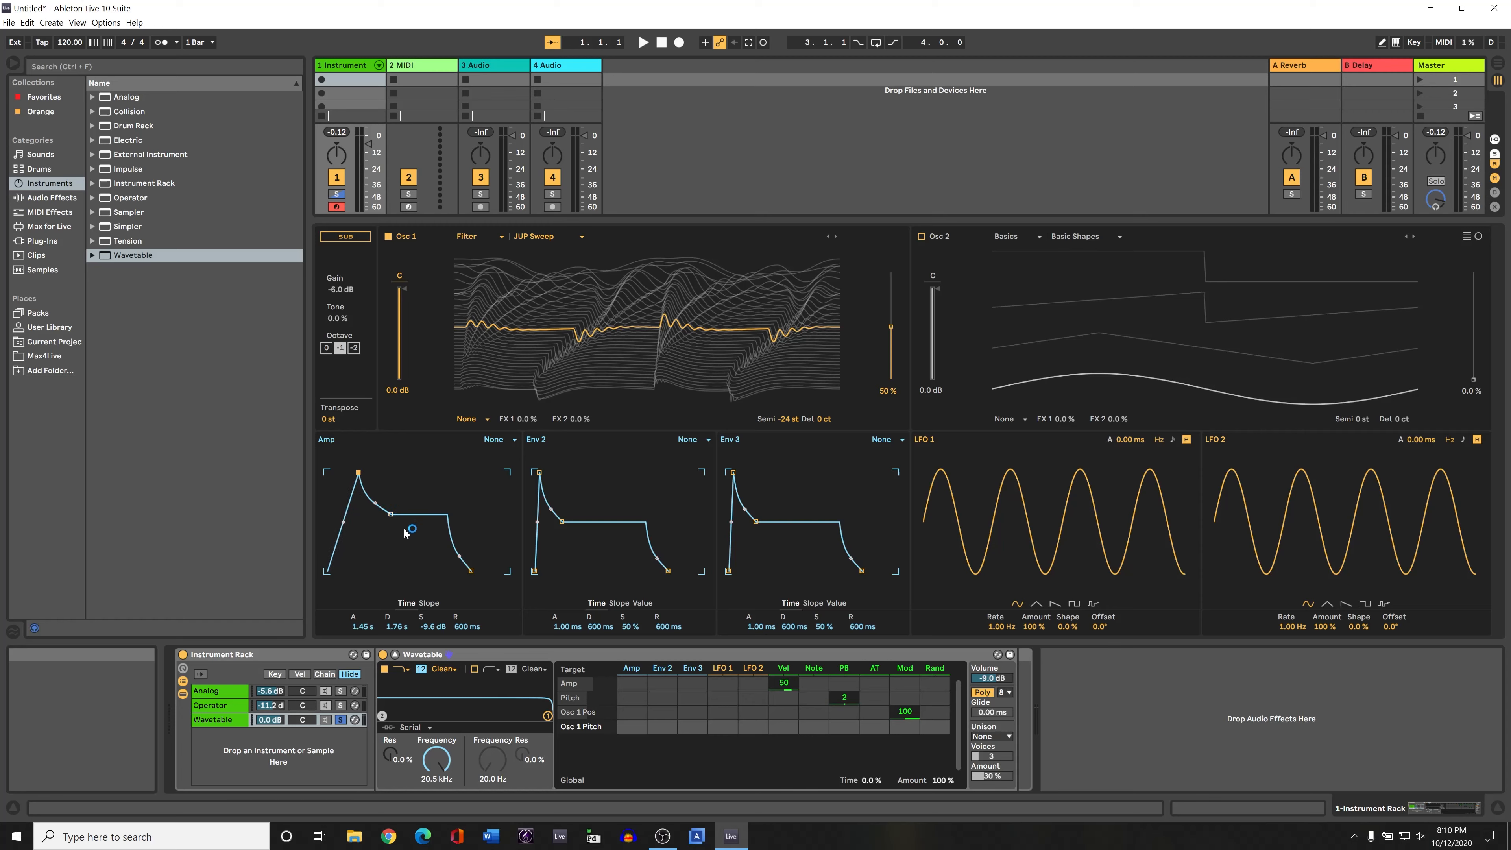
{"action": "left_click_drag", "start_coordinate": [471, 571], "coordinate": [477, 571]}
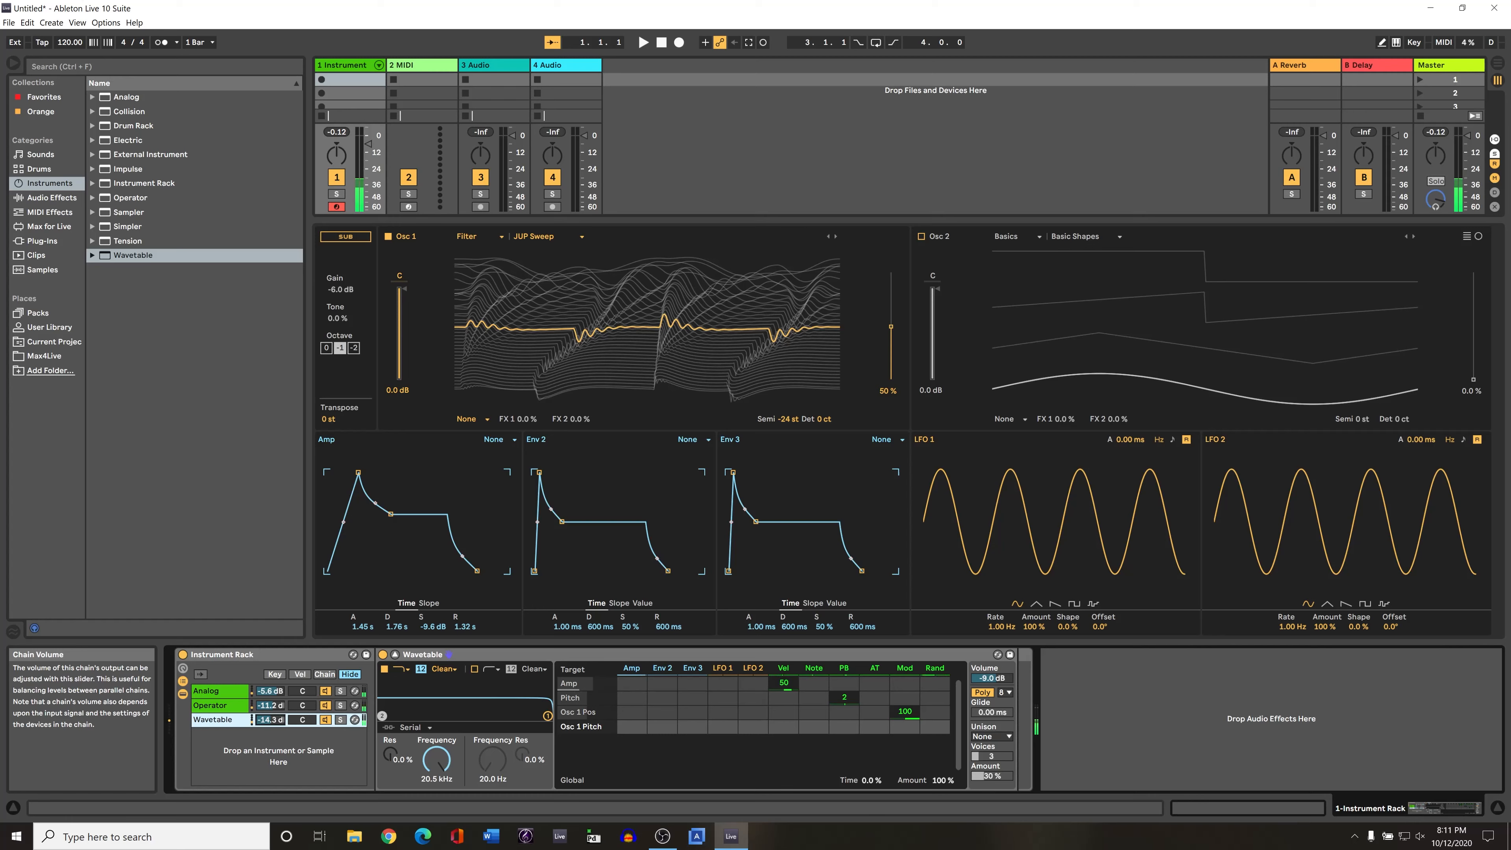
Step: Balance the chain volumes at -1.5 dB for Analog, -3.4 dB for Operator and -10 dB for Wavetable
{"action": "left_click", "coordinate": [273, 709]}
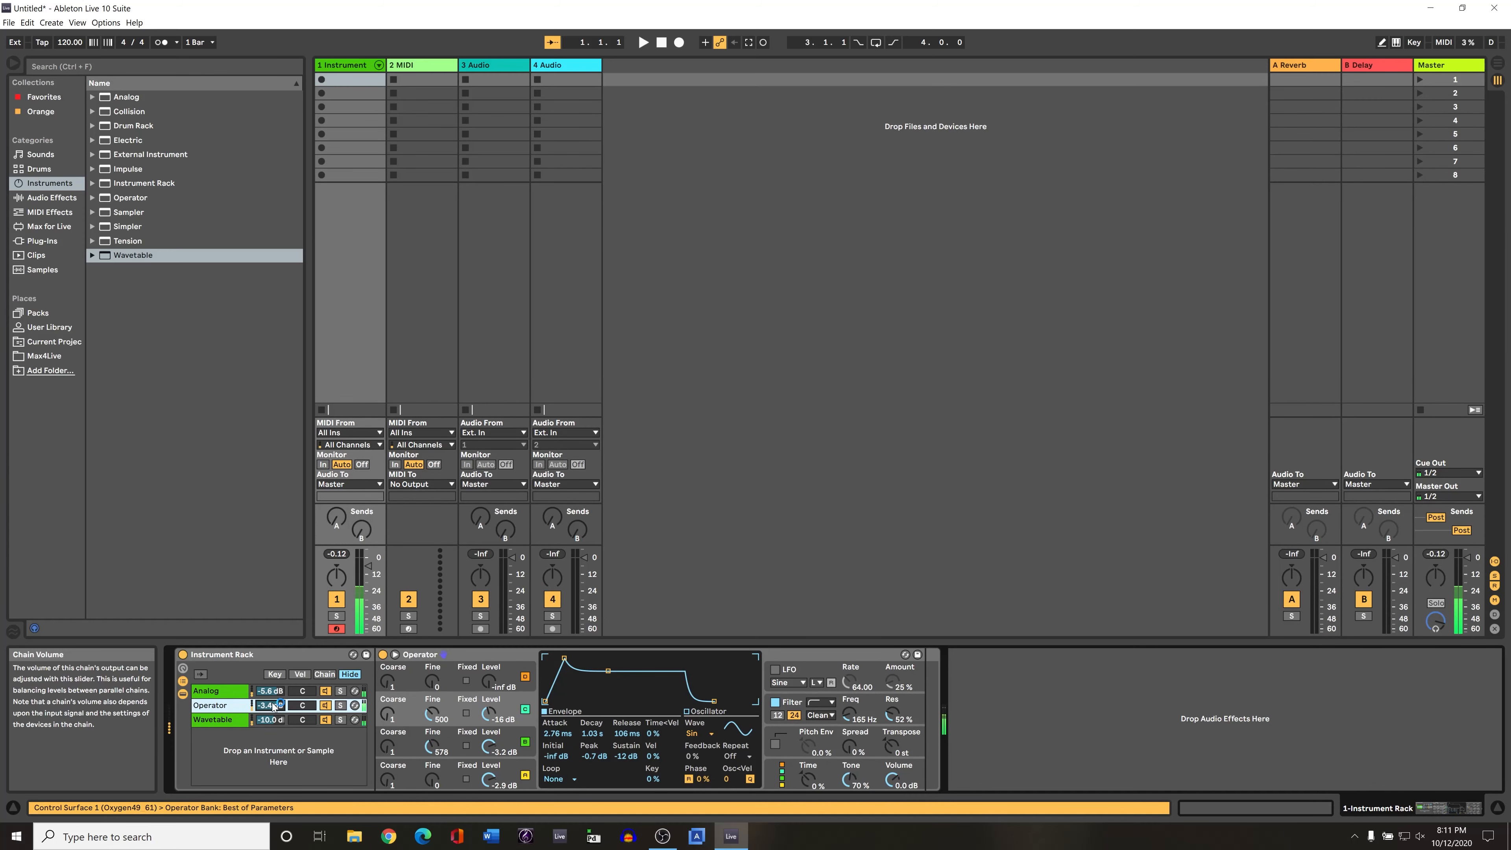
{"action": "left_click_drag", "start_coordinate": [270, 691], "coordinate": [271, 685]}
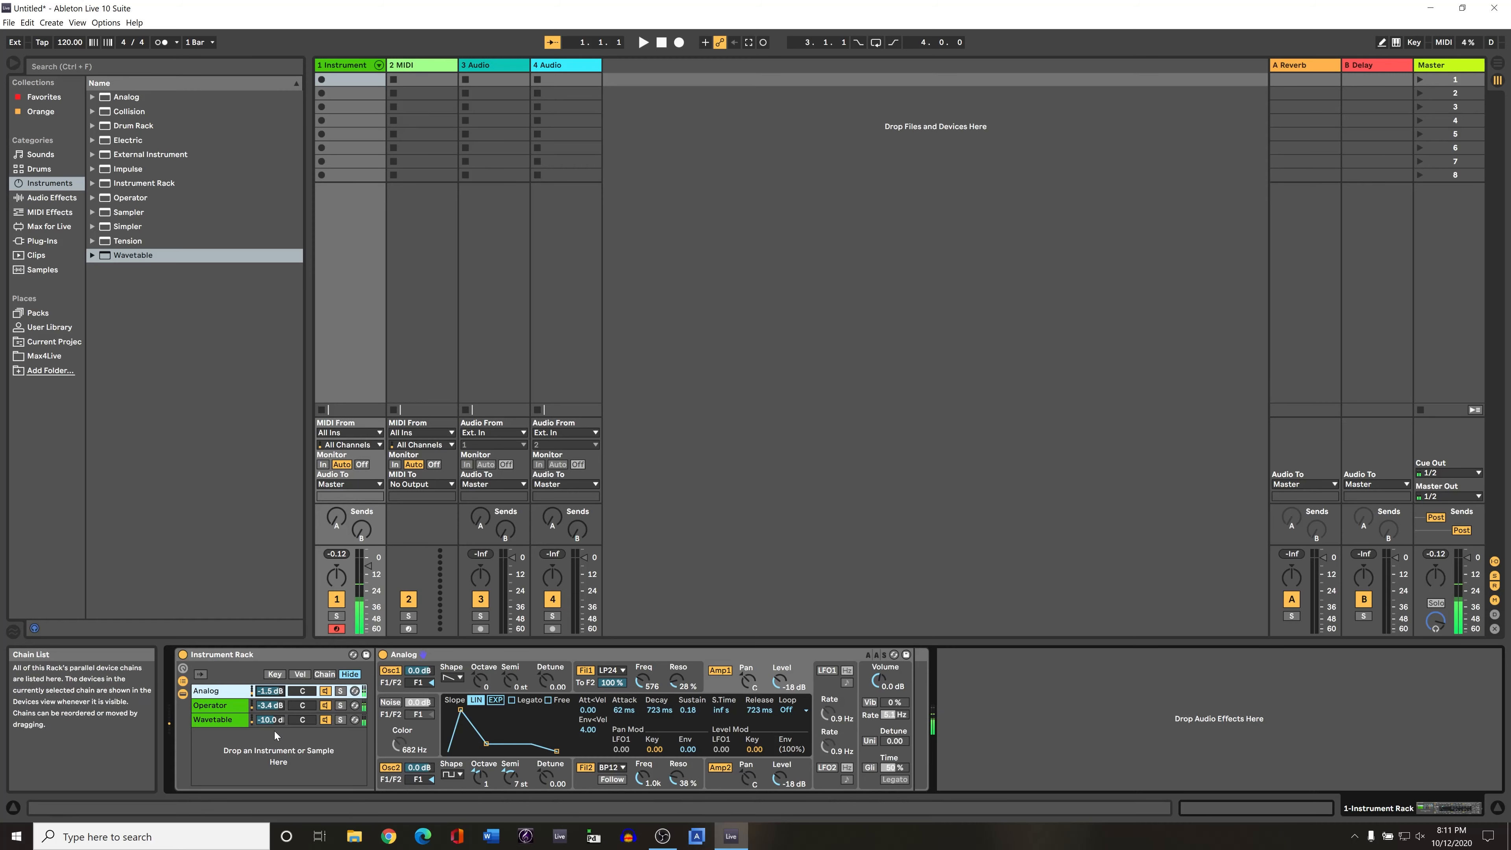
Step: Modulate Wavetable's Osc 1 position with LFO 1 at an amount of 30 and set the LFO rate to about 0.32 Hz
{"action": "left_click", "coordinate": [251, 721]}
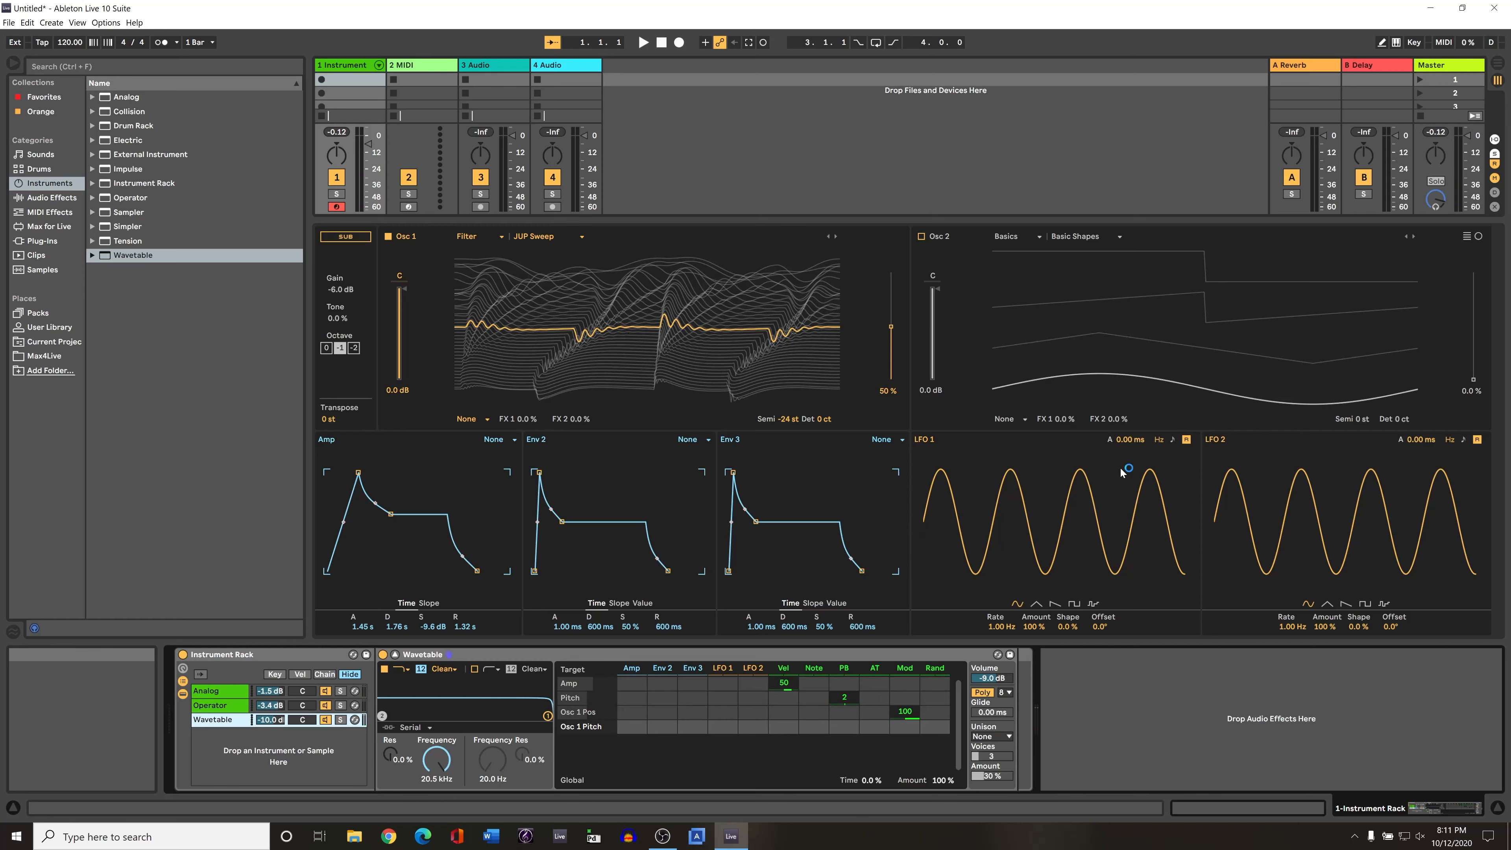
{"action": "left_click", "coordinate": [730, 719]}
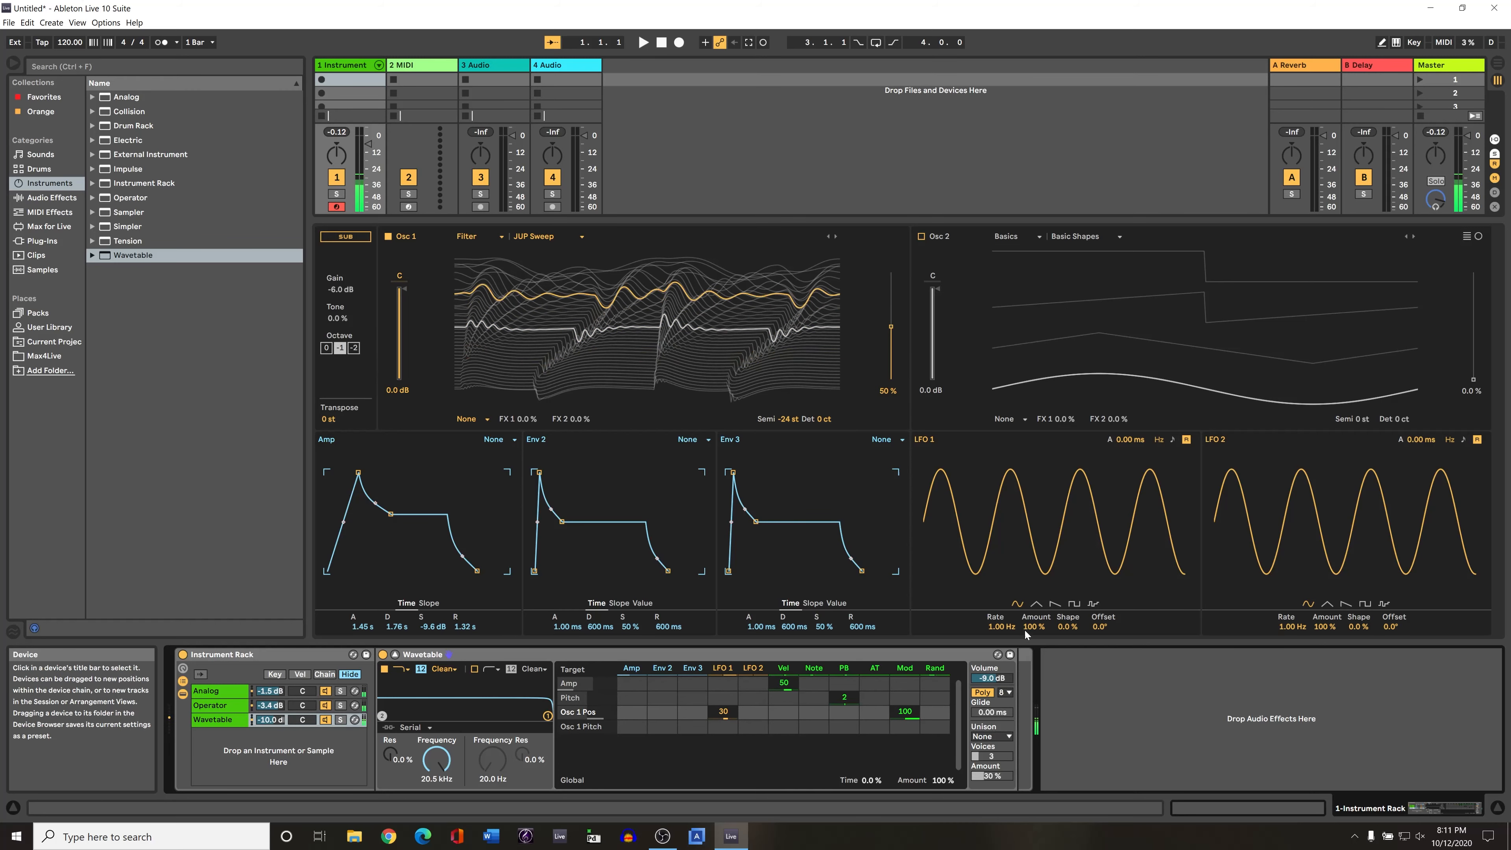
{"action": "left_click_drag", "start_coordinate": [1002, 627], "coordinate": [1001, 662]}
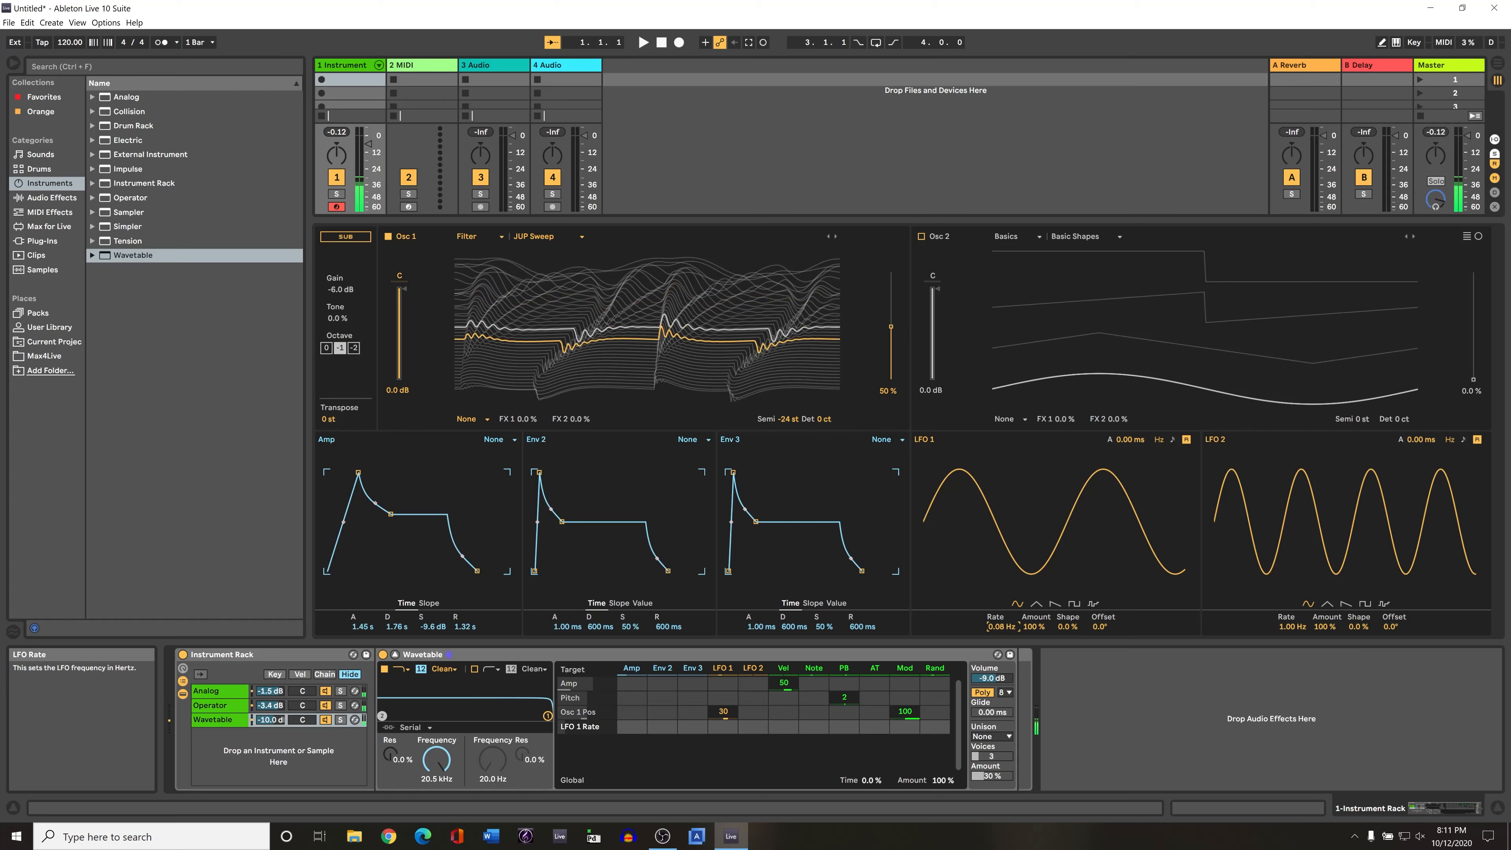
{"action": "left_click_drag", "start_coordinate": [1002, 627], "coordinate": [1002, 602]}
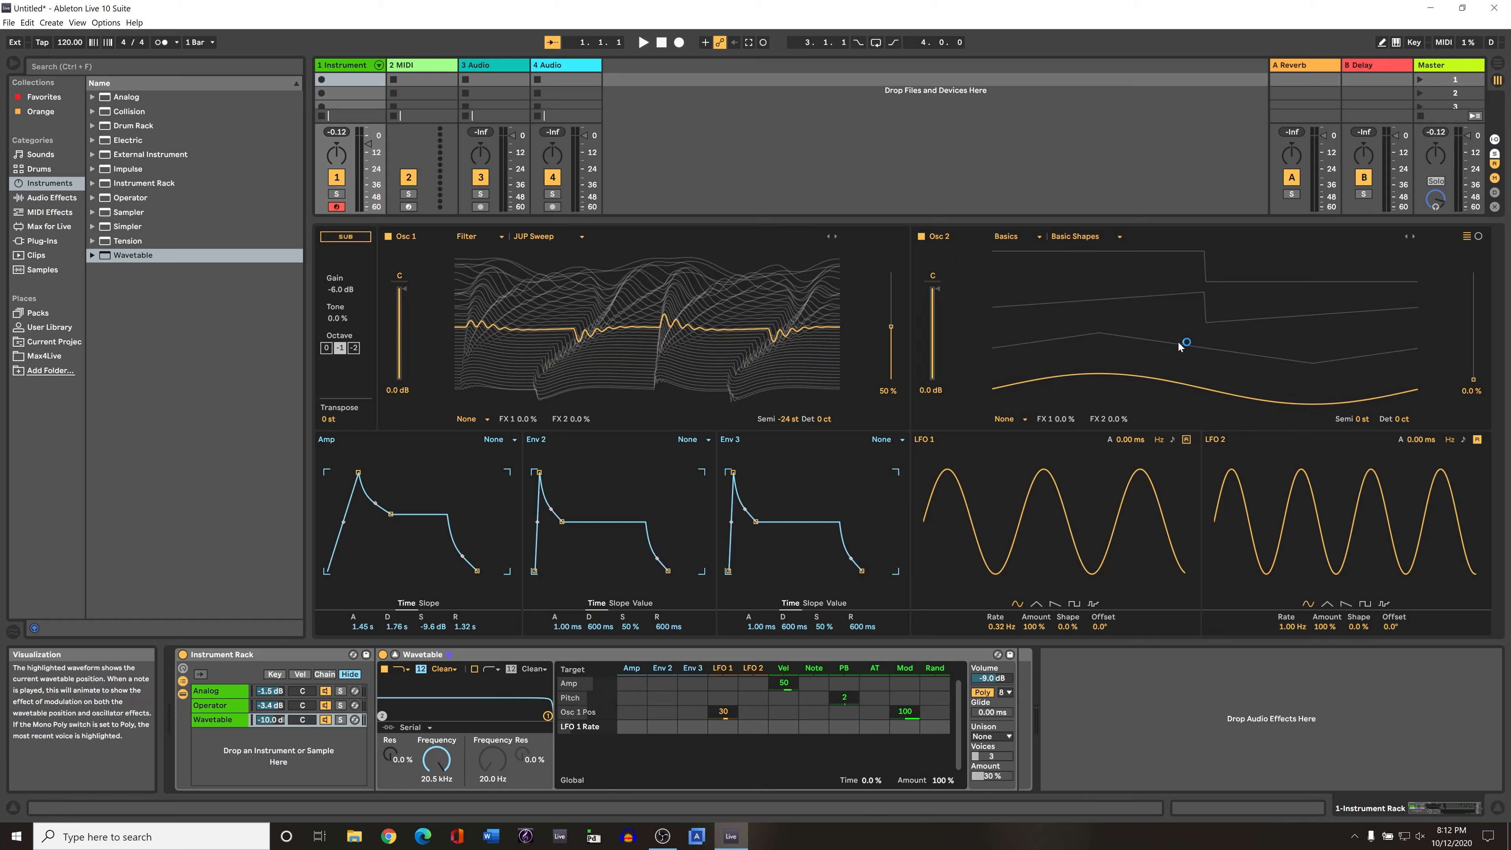
Step: Load the Complex category's Octa Phase wavetable into Osc 2
{"action": "left_click", "coordinate": [1012, 236]}
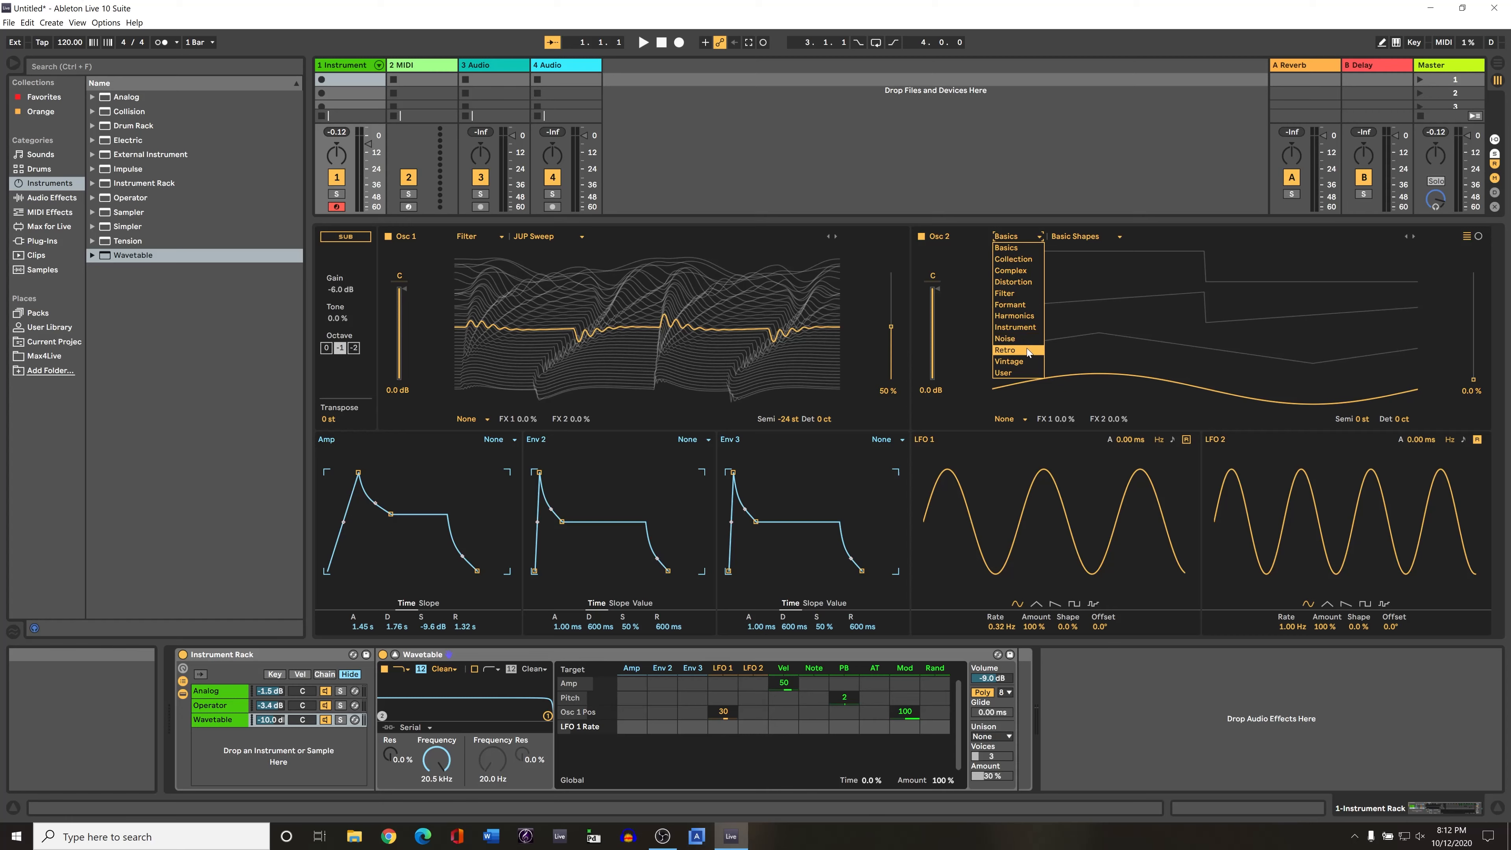
{"action": "left_click", "coordinate": [1021, 271]}
{"action": "left_click", "coordinate": [1082, 239]}
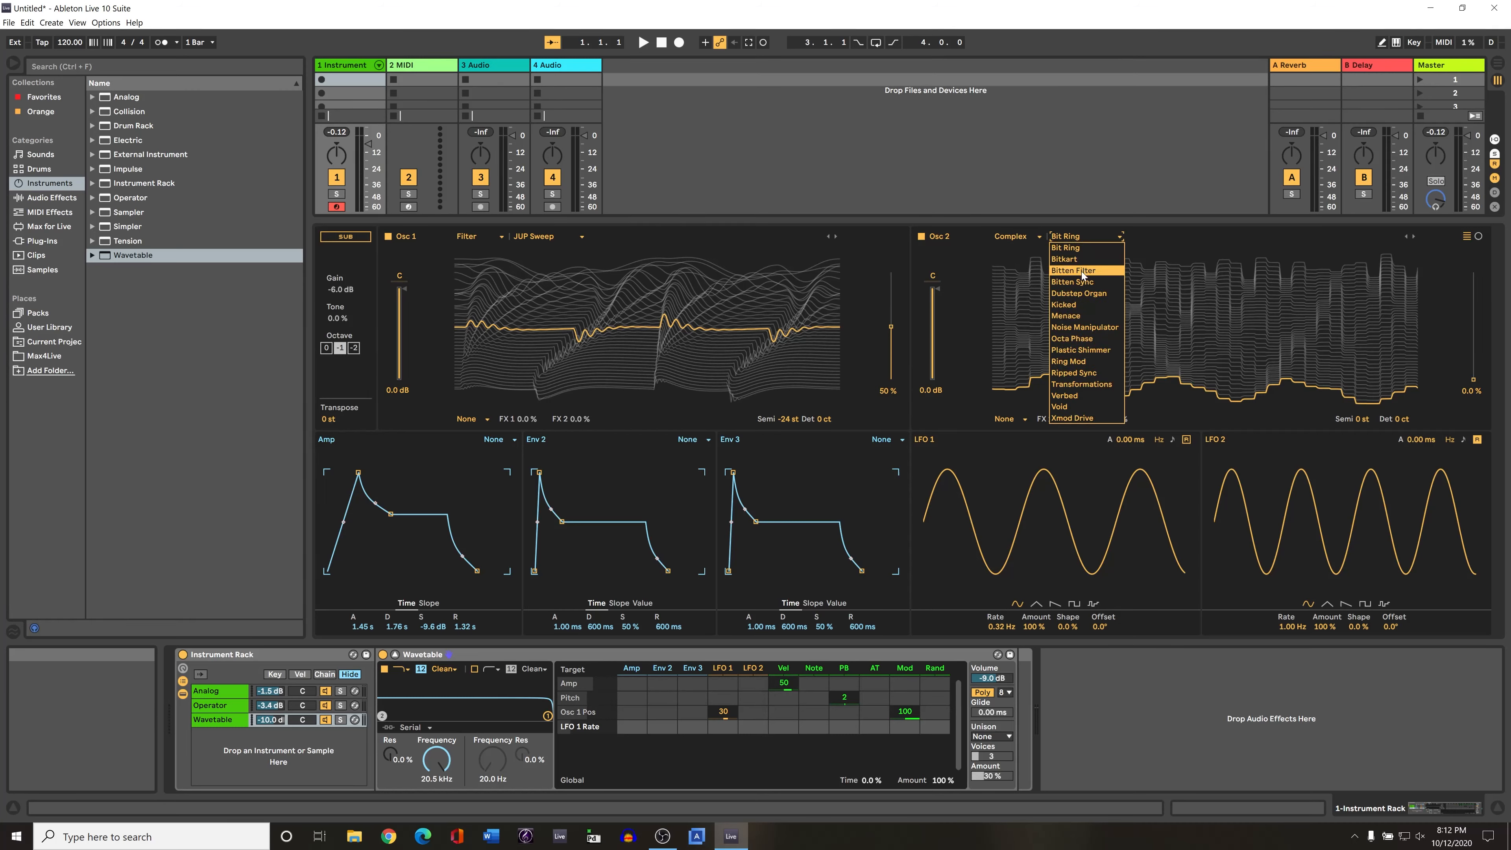
{"action": "left_click", "coordinate": [1103, 338]}
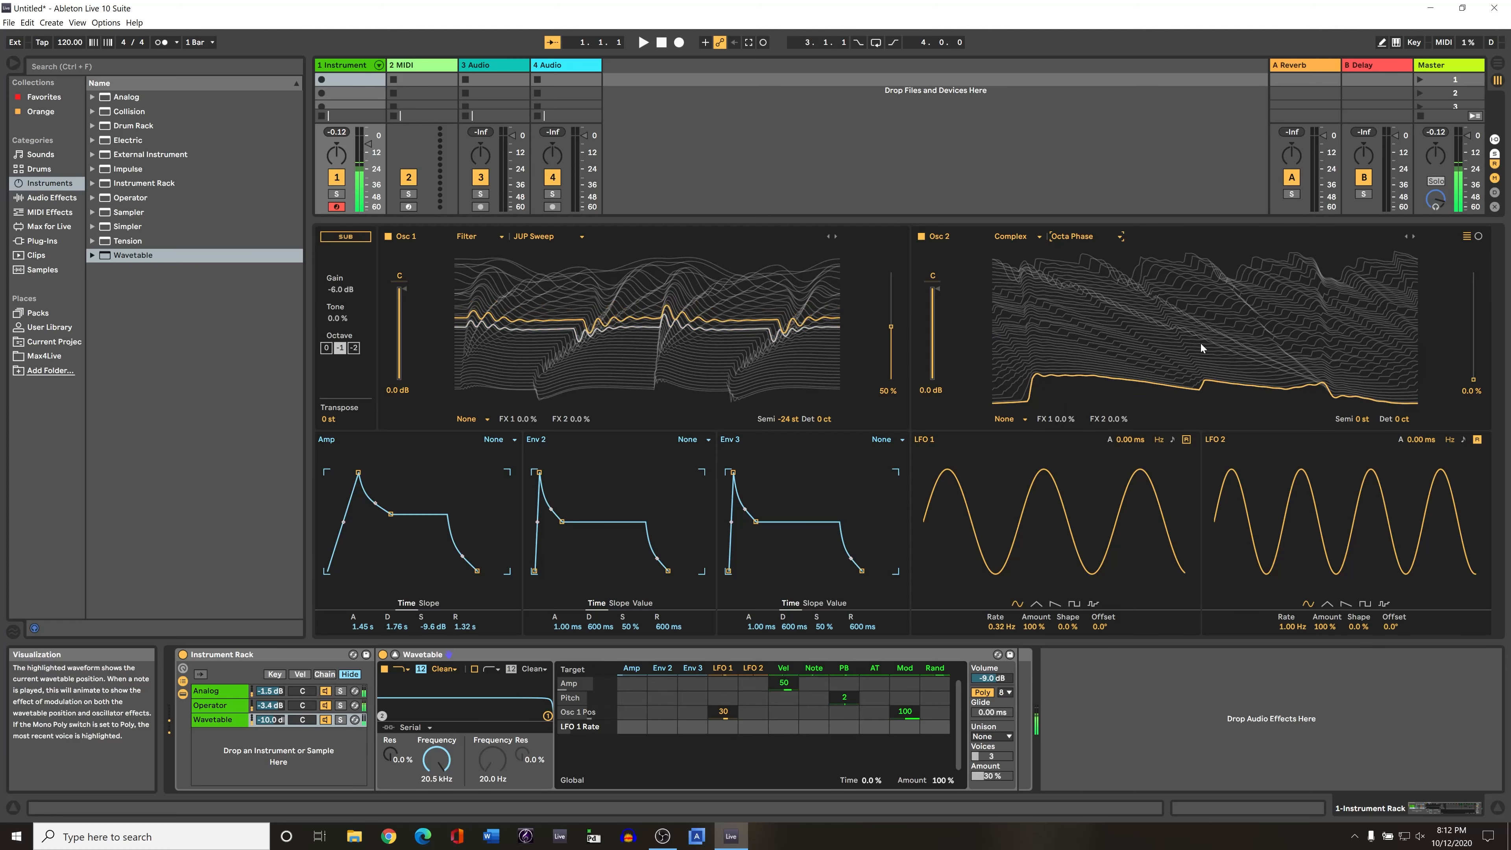
Step: Set Osc 2's position to 43% and shape Env 2 to 650 ms attack, 740 ms decay, 29% sustain and 1.18 s release
{"action": "left_click_drag", "start_coordinate": [1469, 386], "coordinate": [1468, 334]}
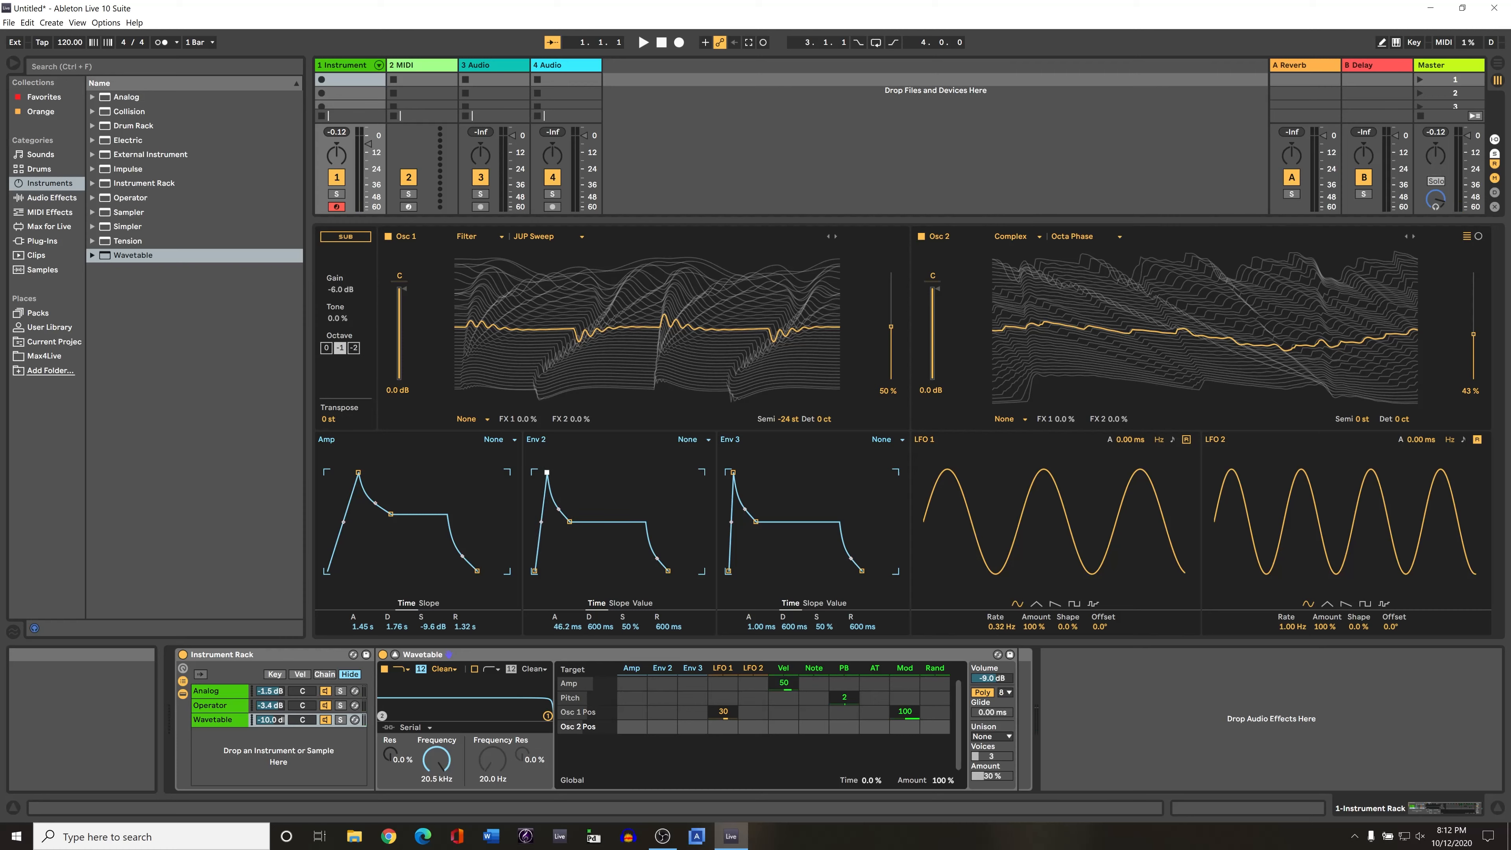
{"action": "left_click_drag", "start_coordinate": [547, 472], "coordinate": [553, 472]}
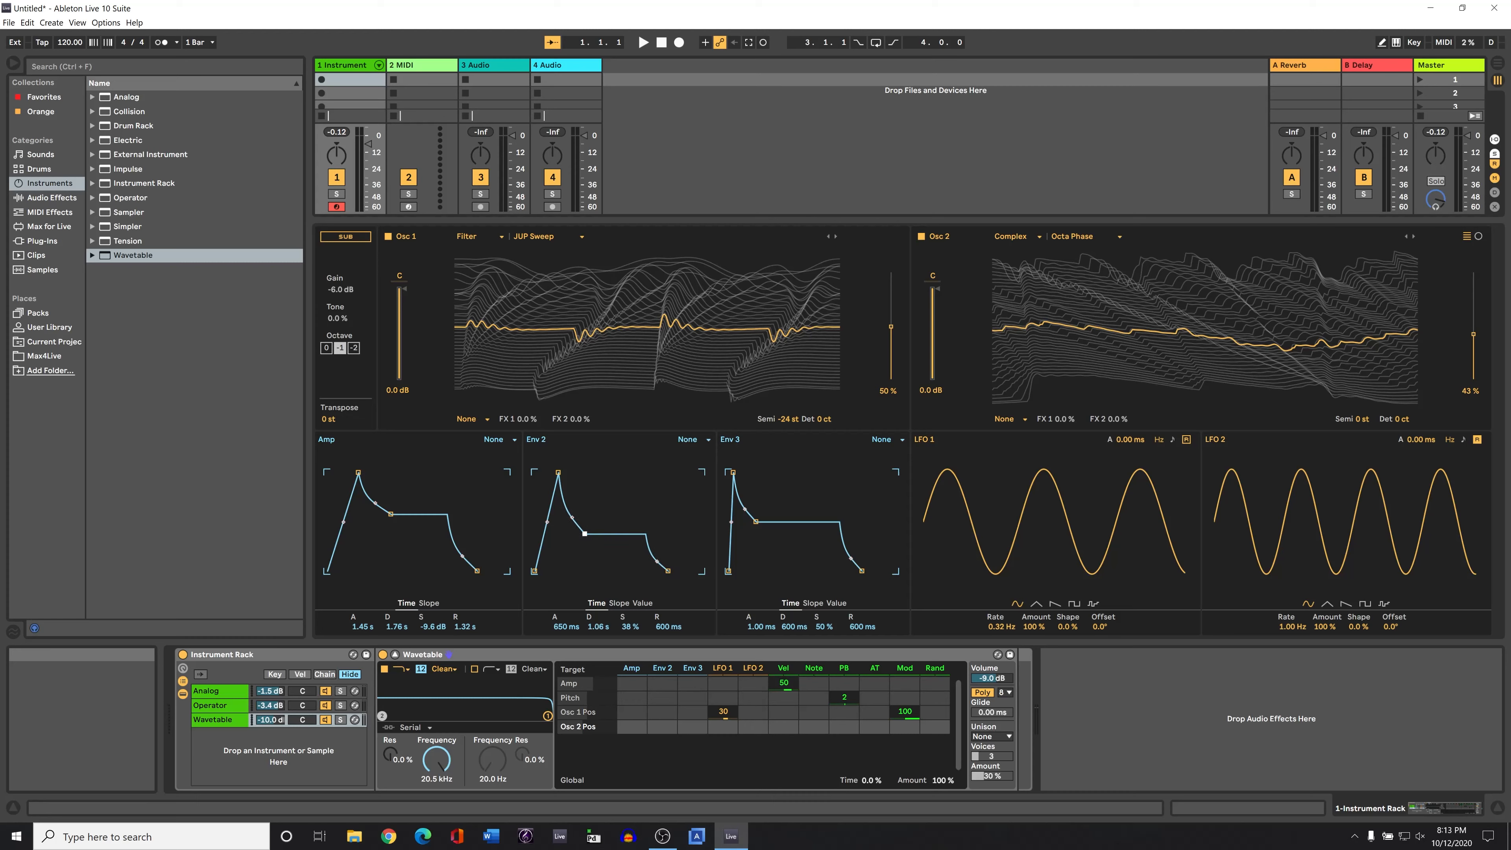
{"action": "left_click_drag", "start_coordinate": [585, 533], "coordinate": [583, 537]}
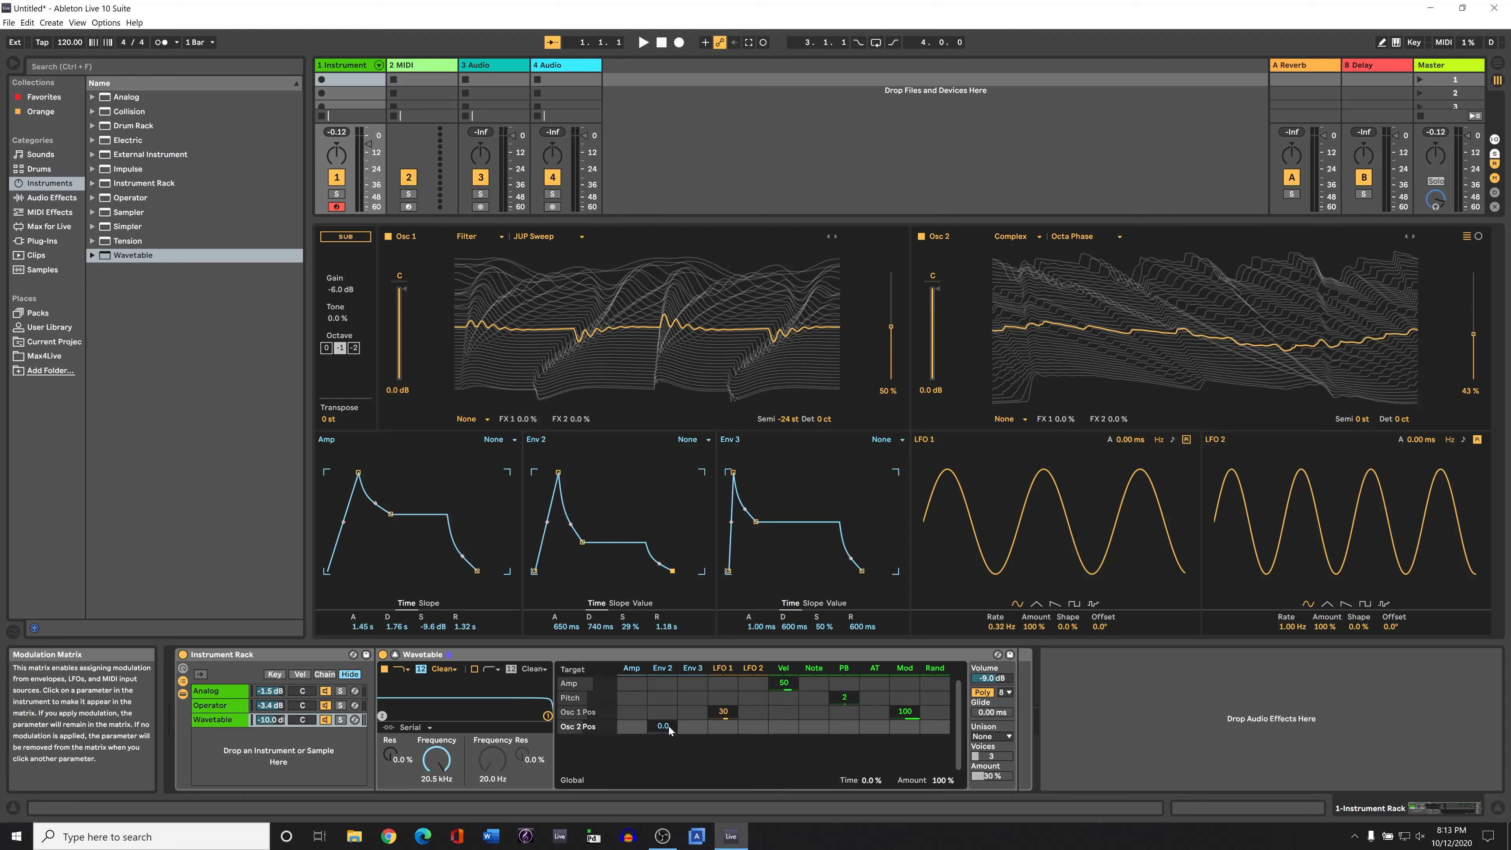
Step: Modulate Wavetable's Osc 2 position with Env 2 at an amount of 31
{"action": "left_click_drag", "start_coordinate": [668, 726], "coordinate": [669, 680]}
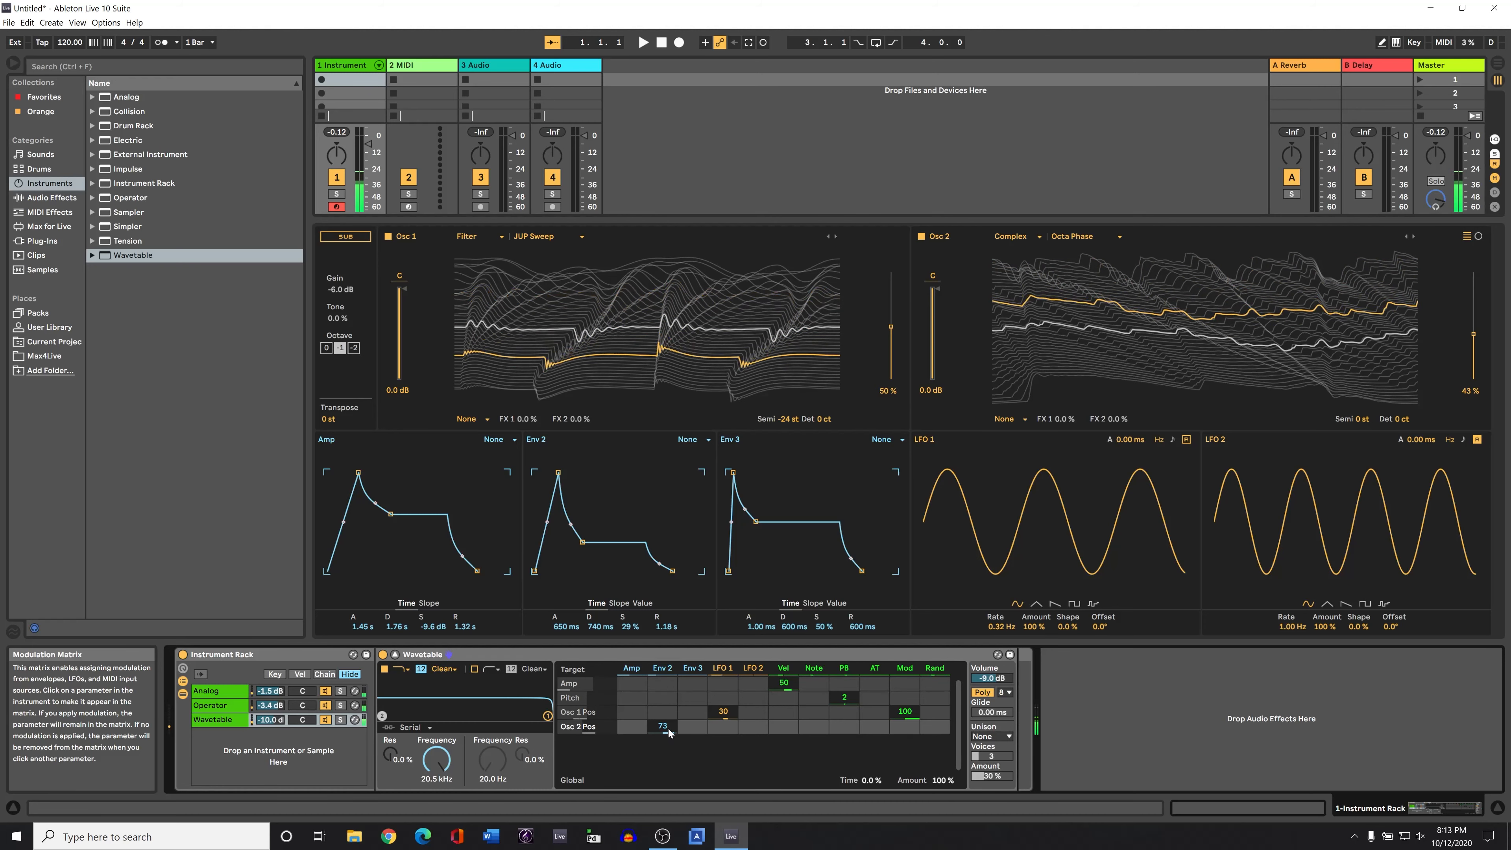
{"action": "mouse_move", "coordinate": [668, 729]}
{"action": "left_mouse_down"}
{"action": "mouse_move", "coordinate": [668, 748]}
{"action": "mouse_move", "coordinate": [668, 728]}
{"action": "left_mouse_up"}
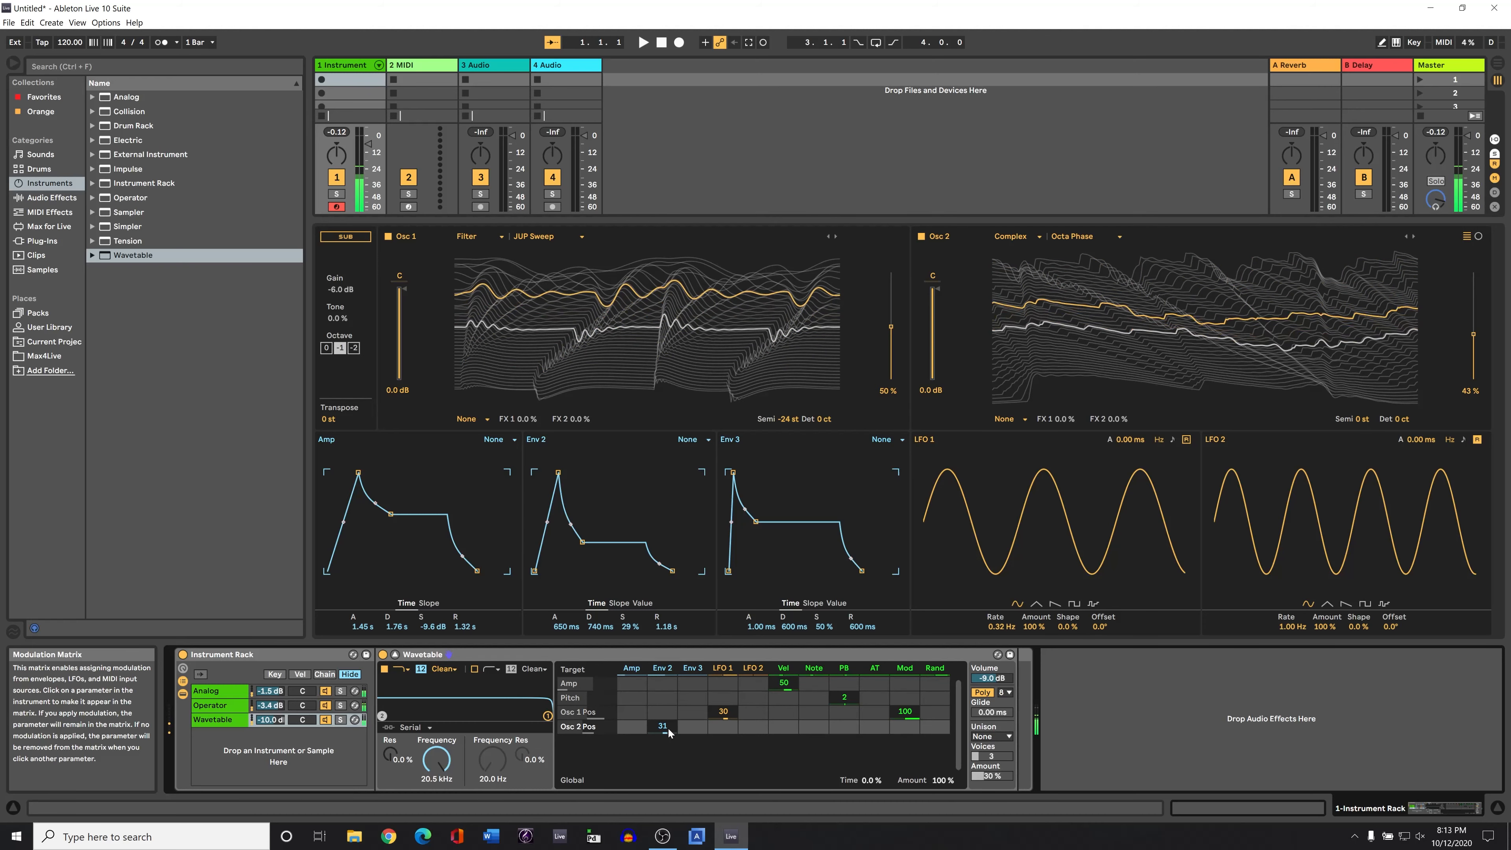
{"action": "left_click", "coordinate": [691, 731]}
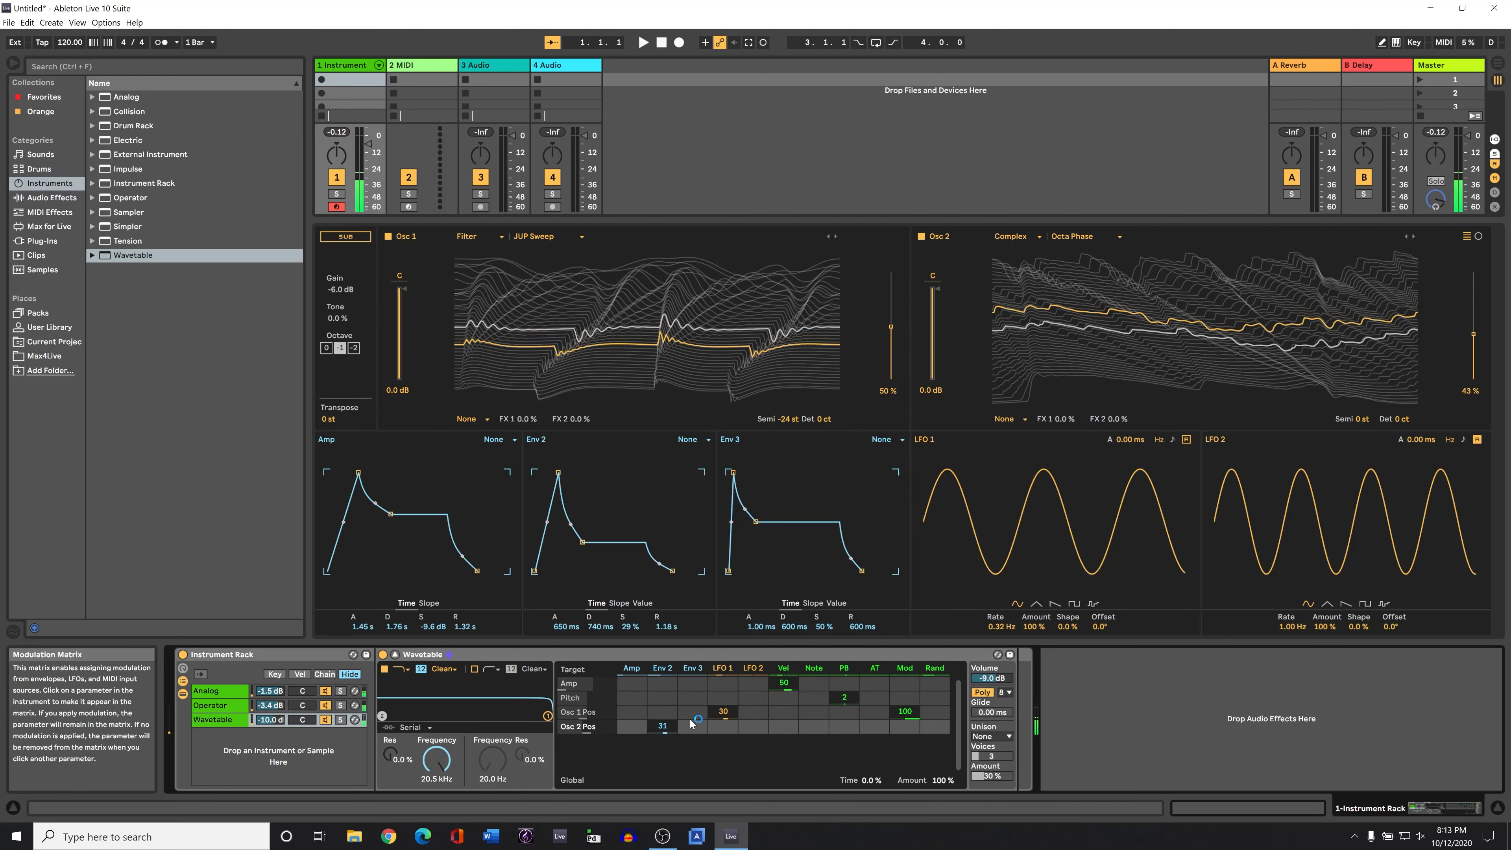
{"action": "left_click", "coordinate": [693, 715]}
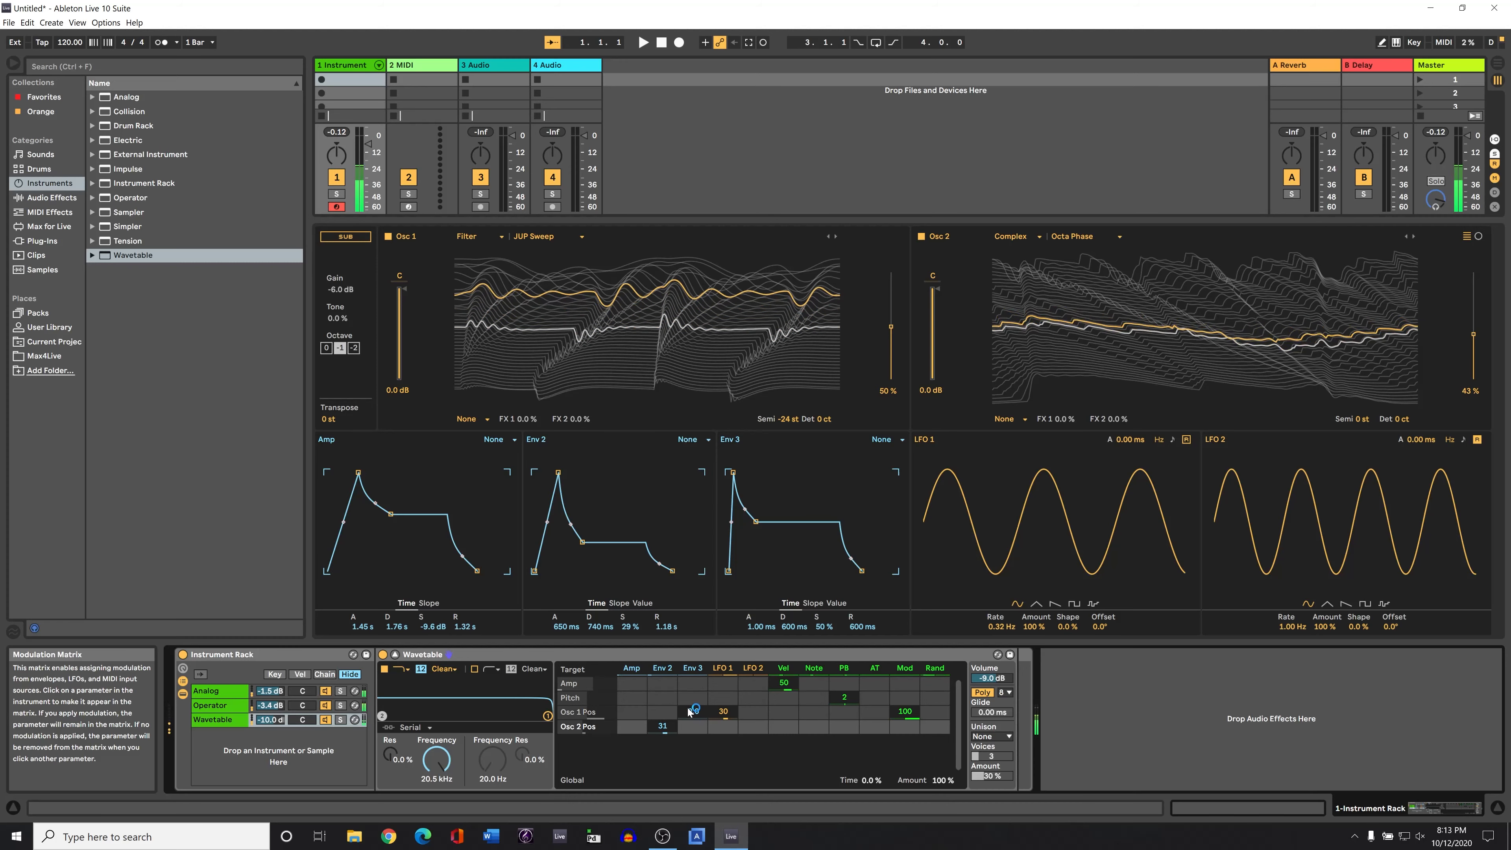
{"action": "left_click", "coordinate": [689, 705]}
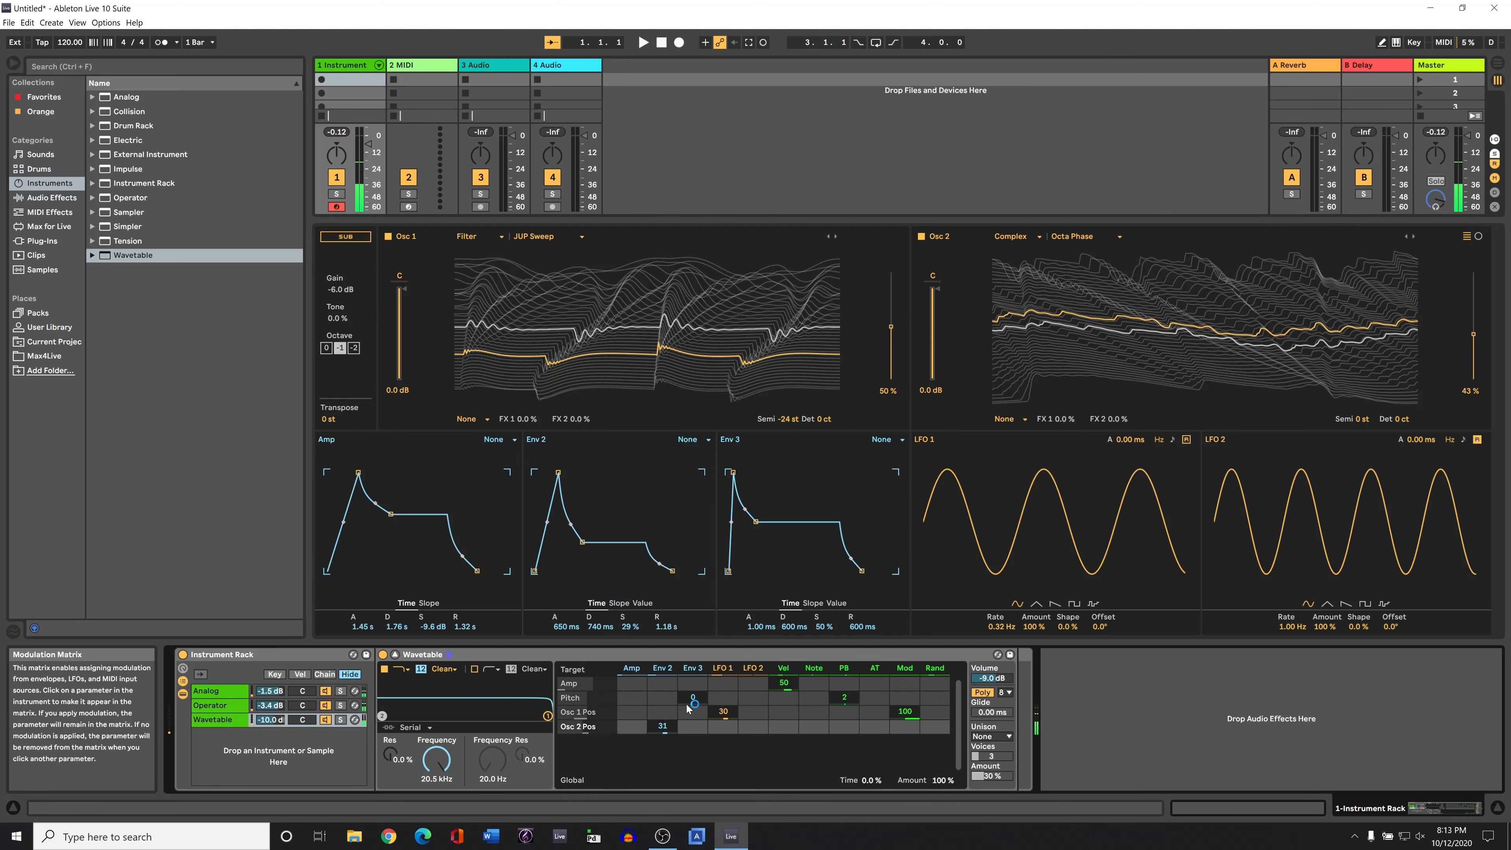
{"action": "left_click", "coordinate": [695, 713]}
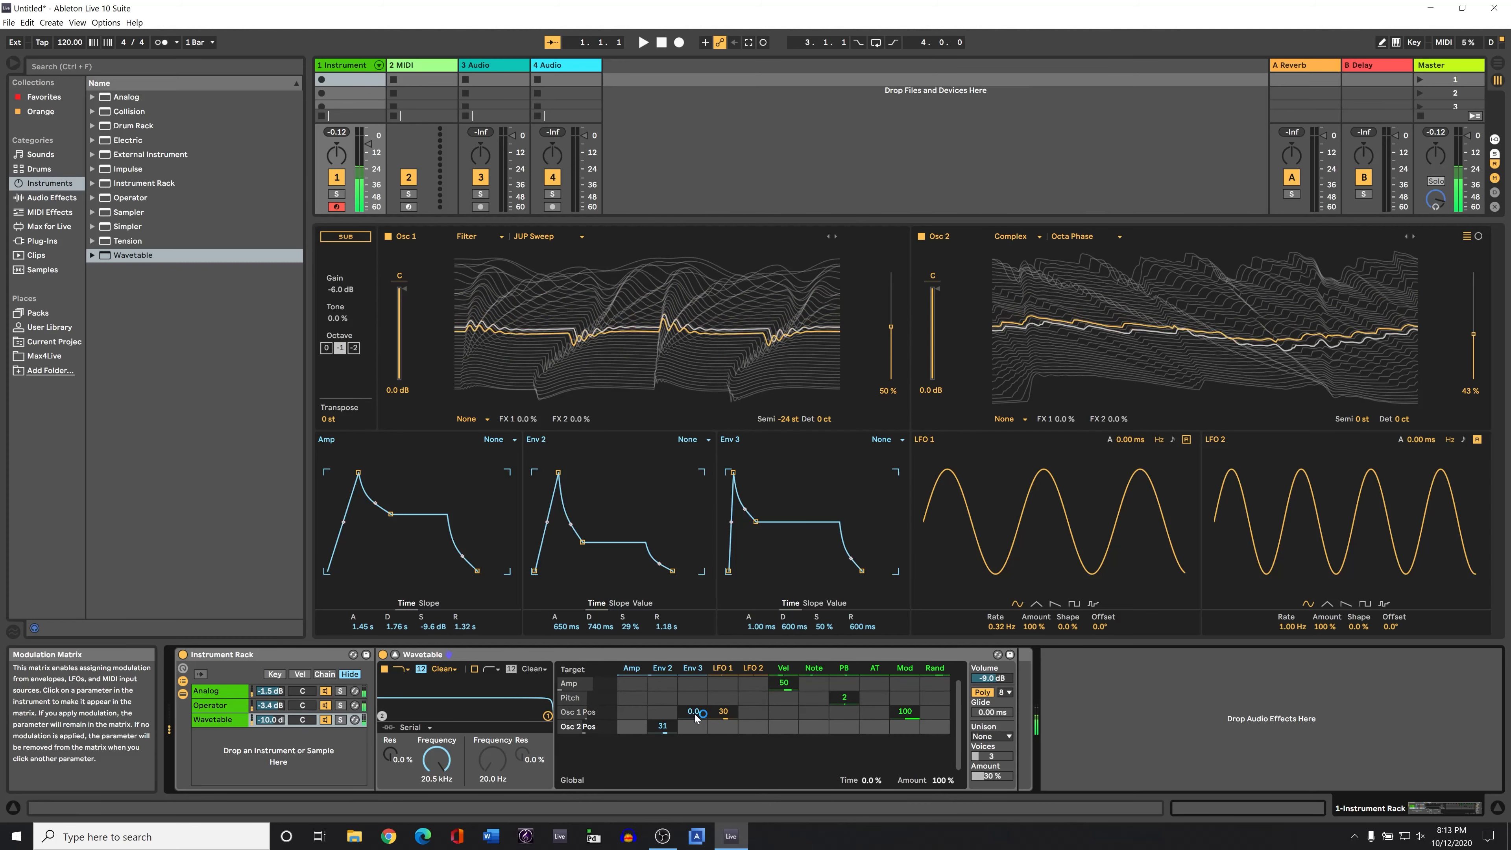
{"action": "left_click", "coordinate": [690, 727]}
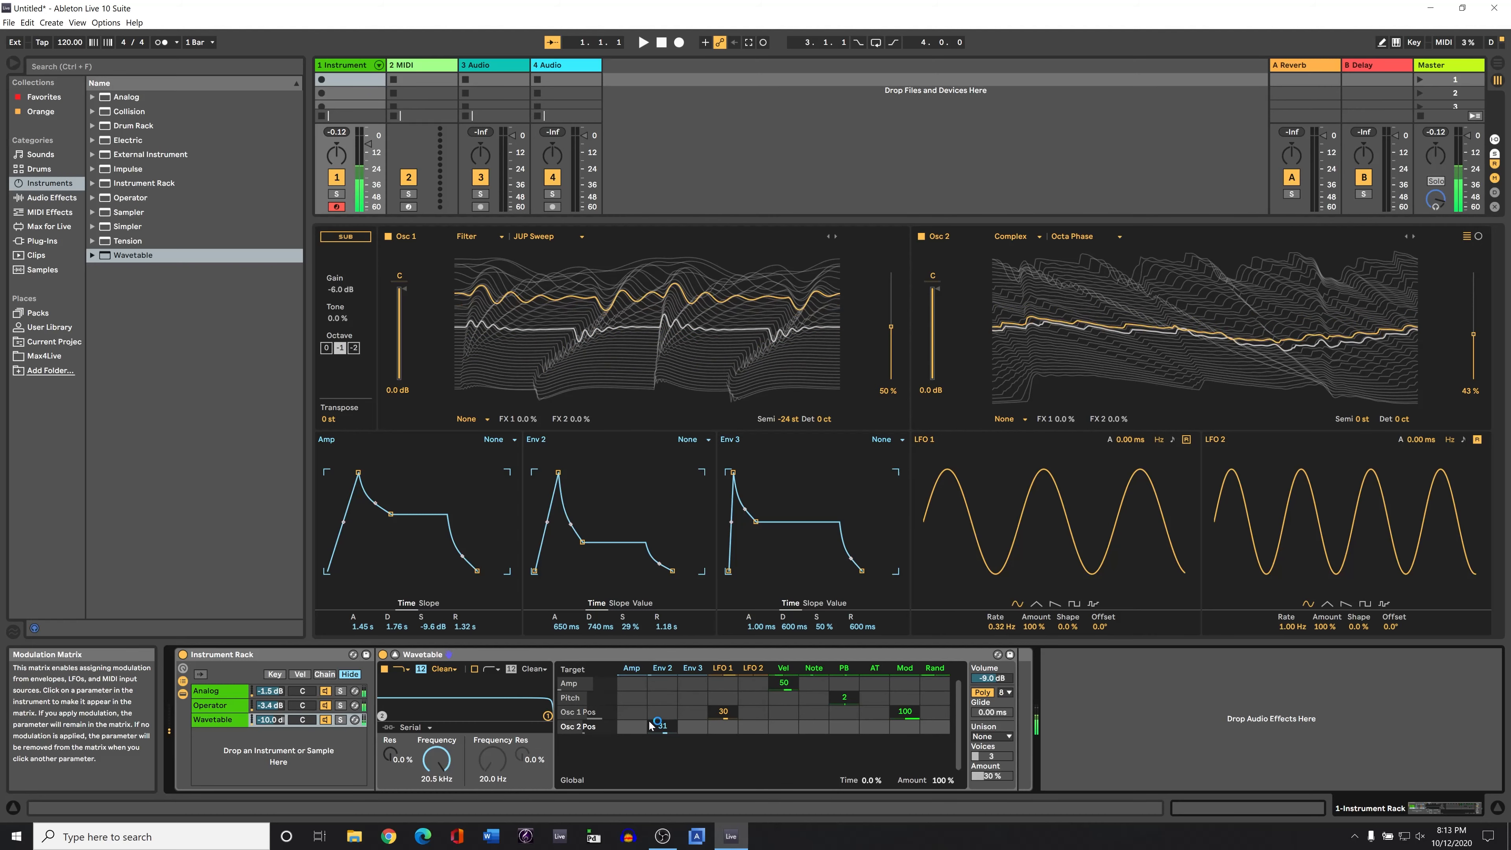
{"action": "left_click", "coordinate": [647, 721]}
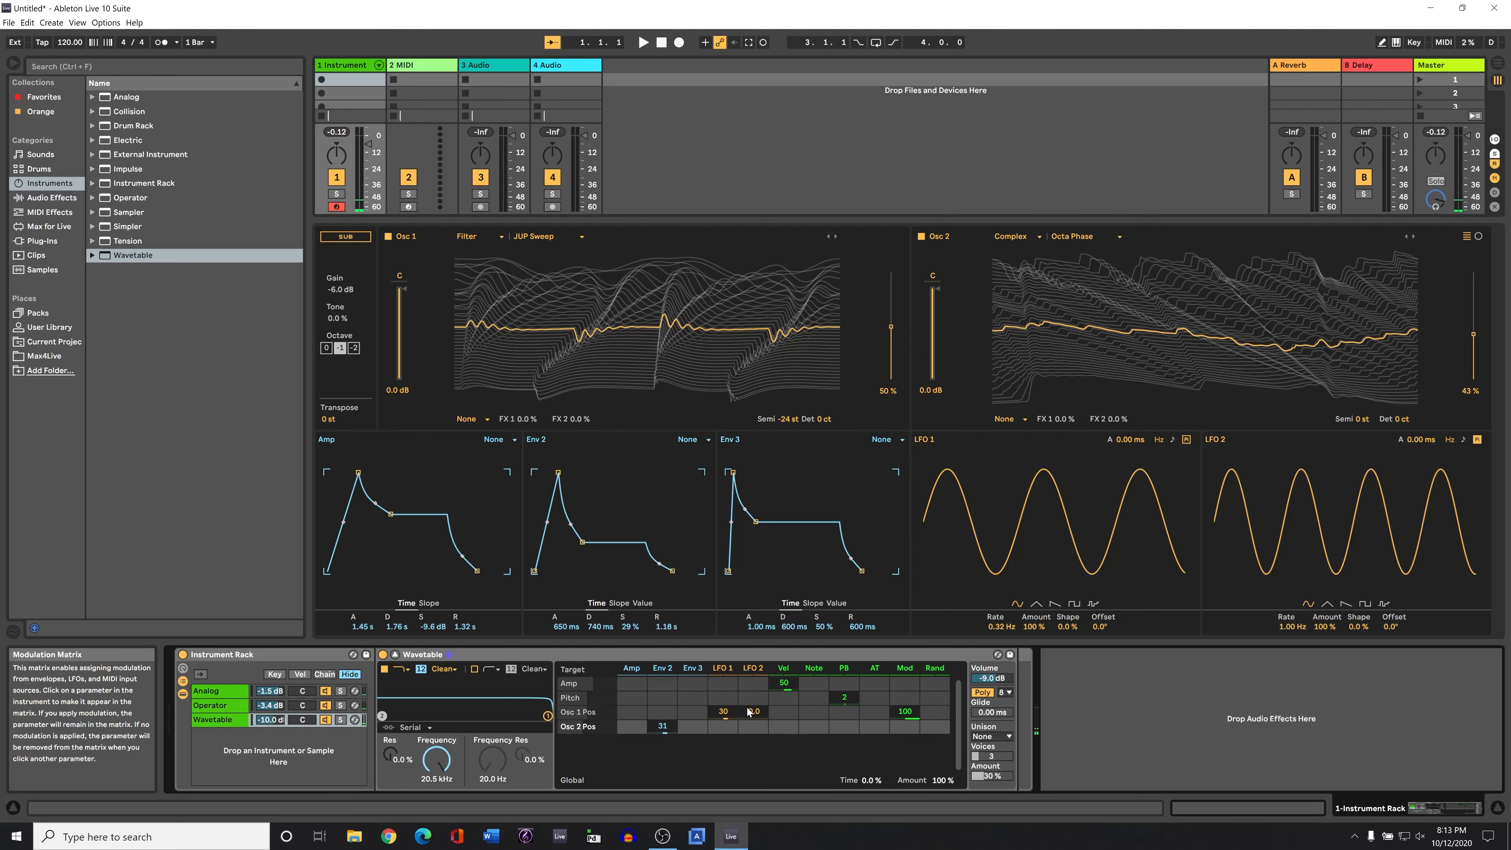
Step: Transpose Osc 2 by -12 semitones and lower Filter 1's cutoff to about 1.11 kHz with 13% resonance
{"action": "left_click", "coordinate": [1359, 420]}
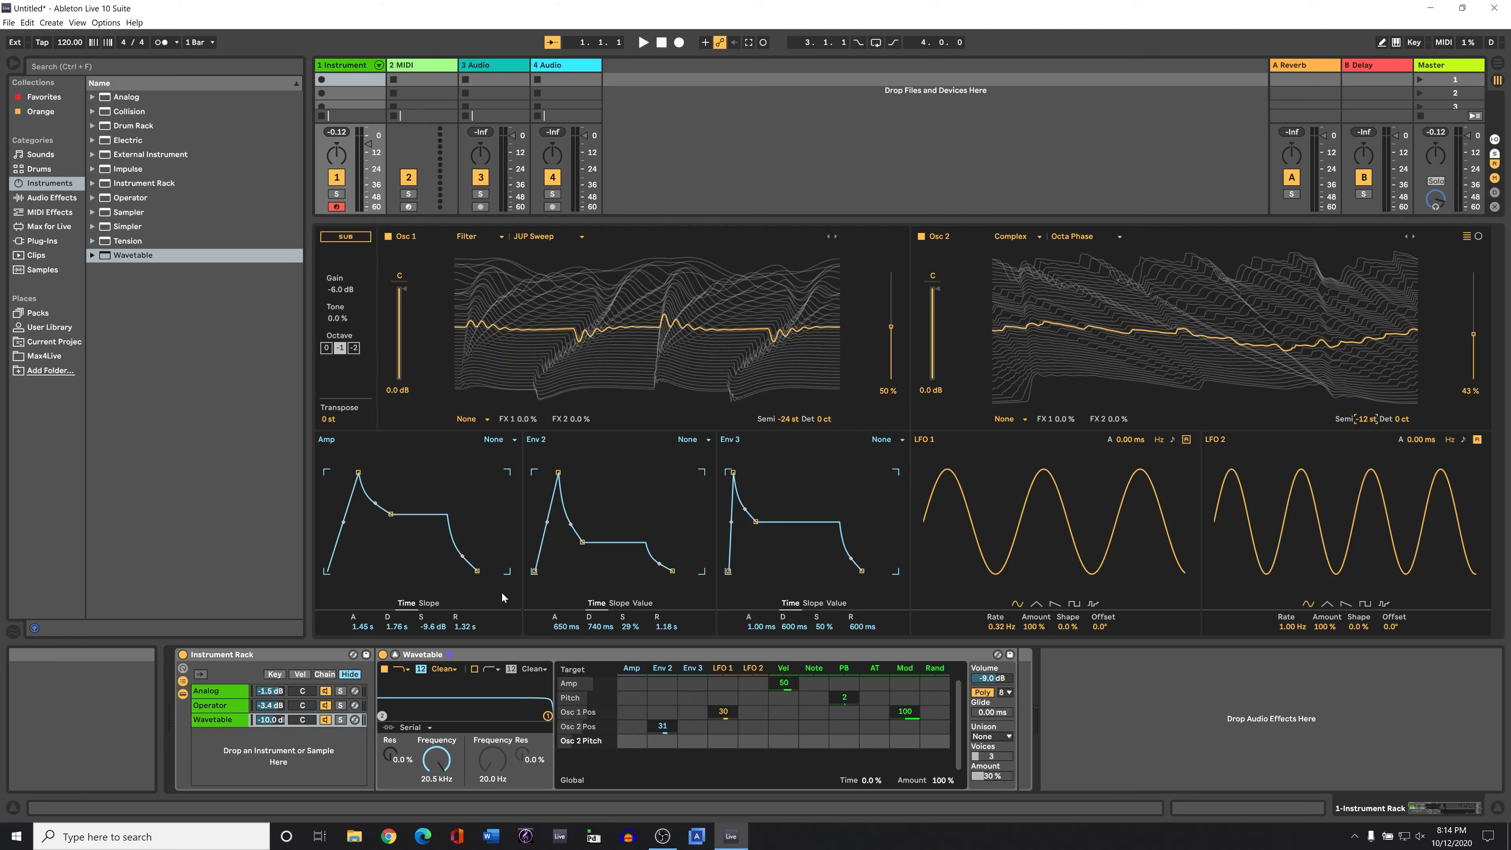
{"action": "left_click_drag", "start_coordinate": [547, 718], "coordinate": [508, 715]}
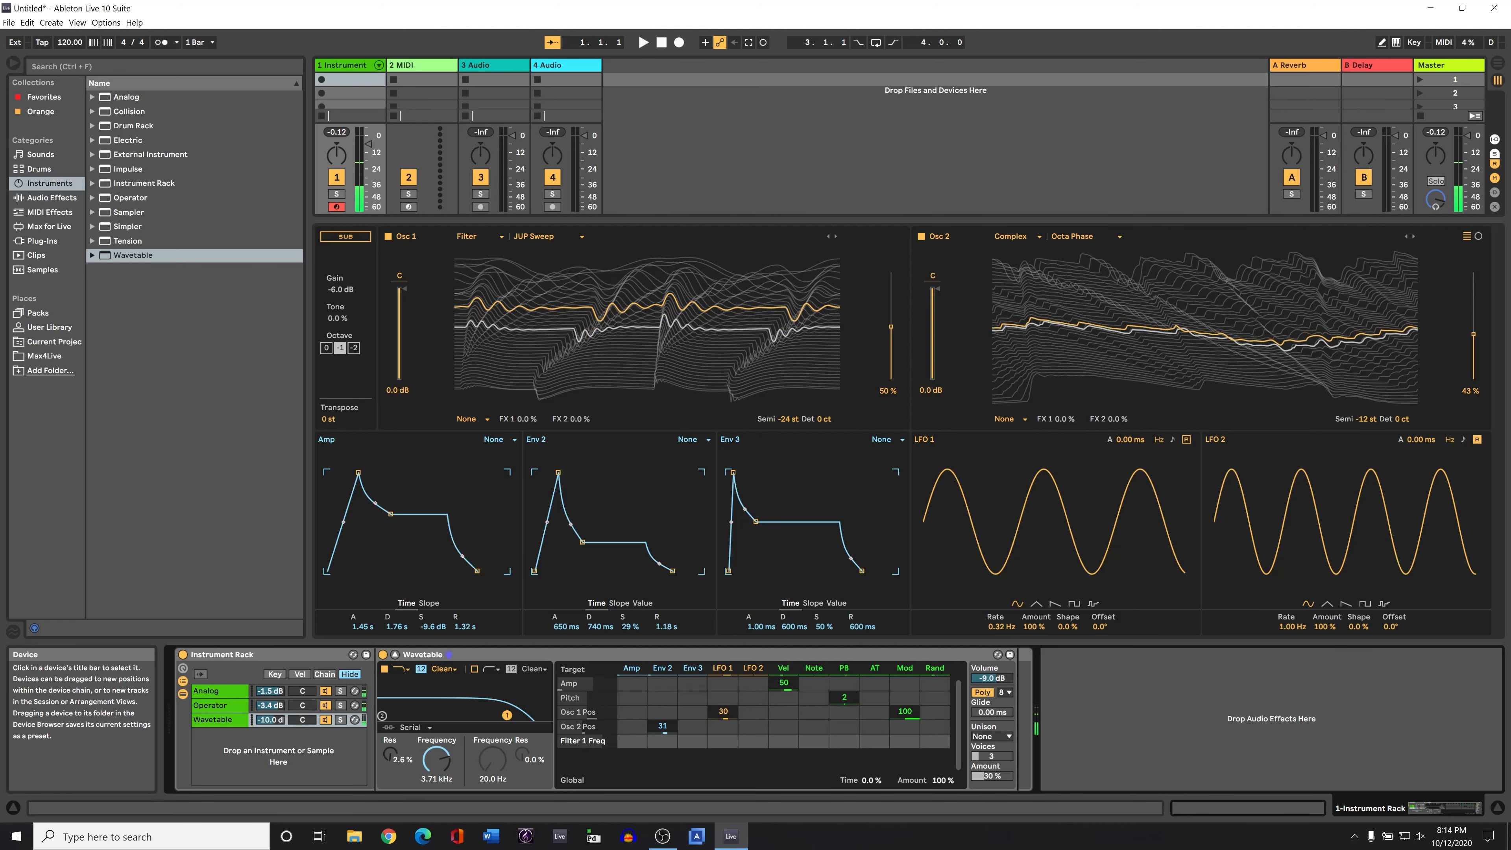
{"action": "left_click_drag", "start_coordinate": [512, 722], "coordinate": [489, 719]}
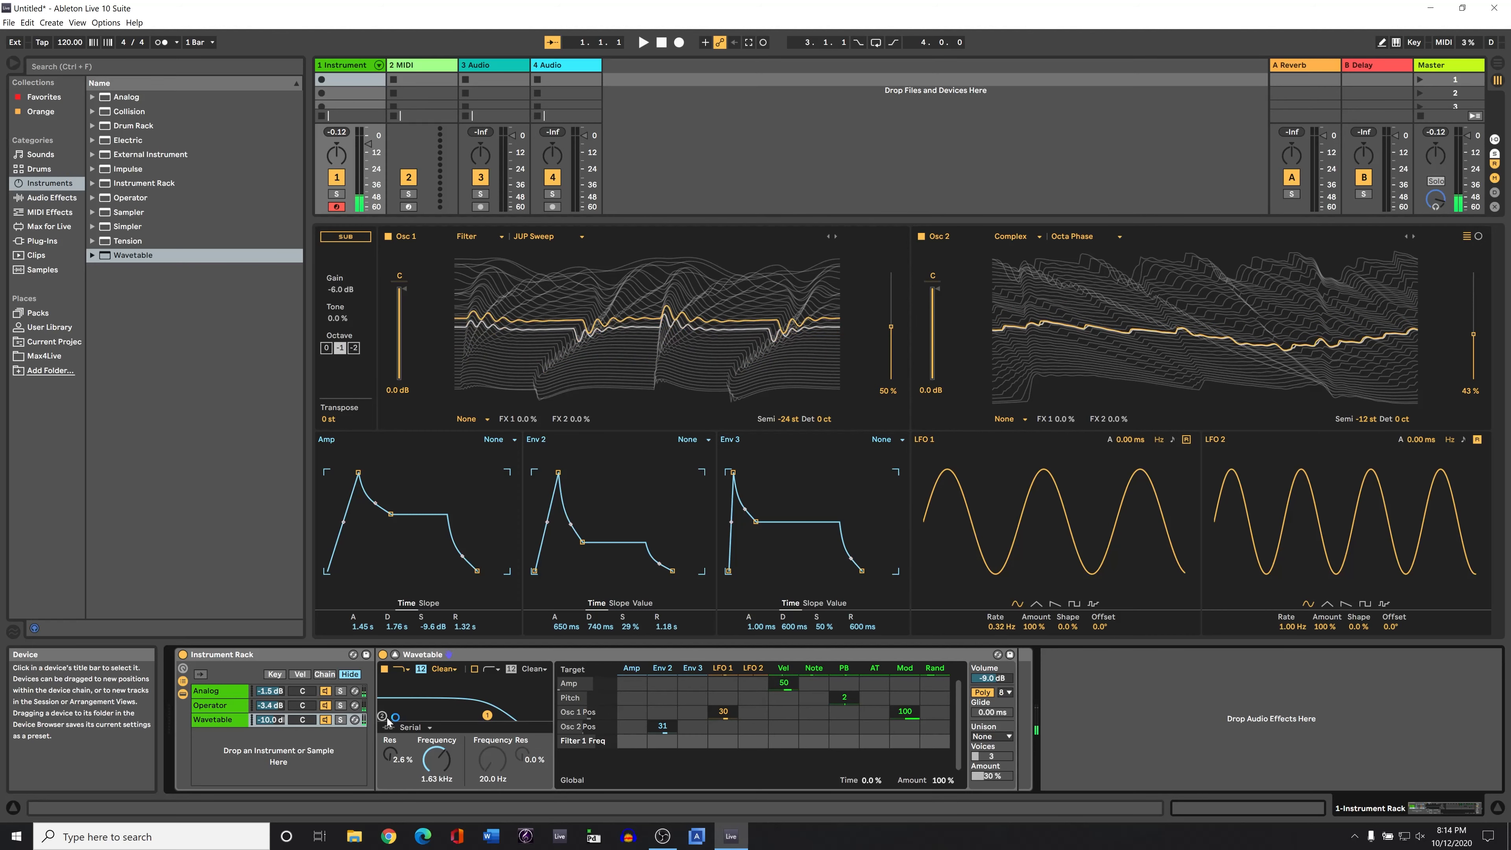
{"action": "left_click_drag", "start_coordinate": [488, 718], "coordinate": [478, 713]}
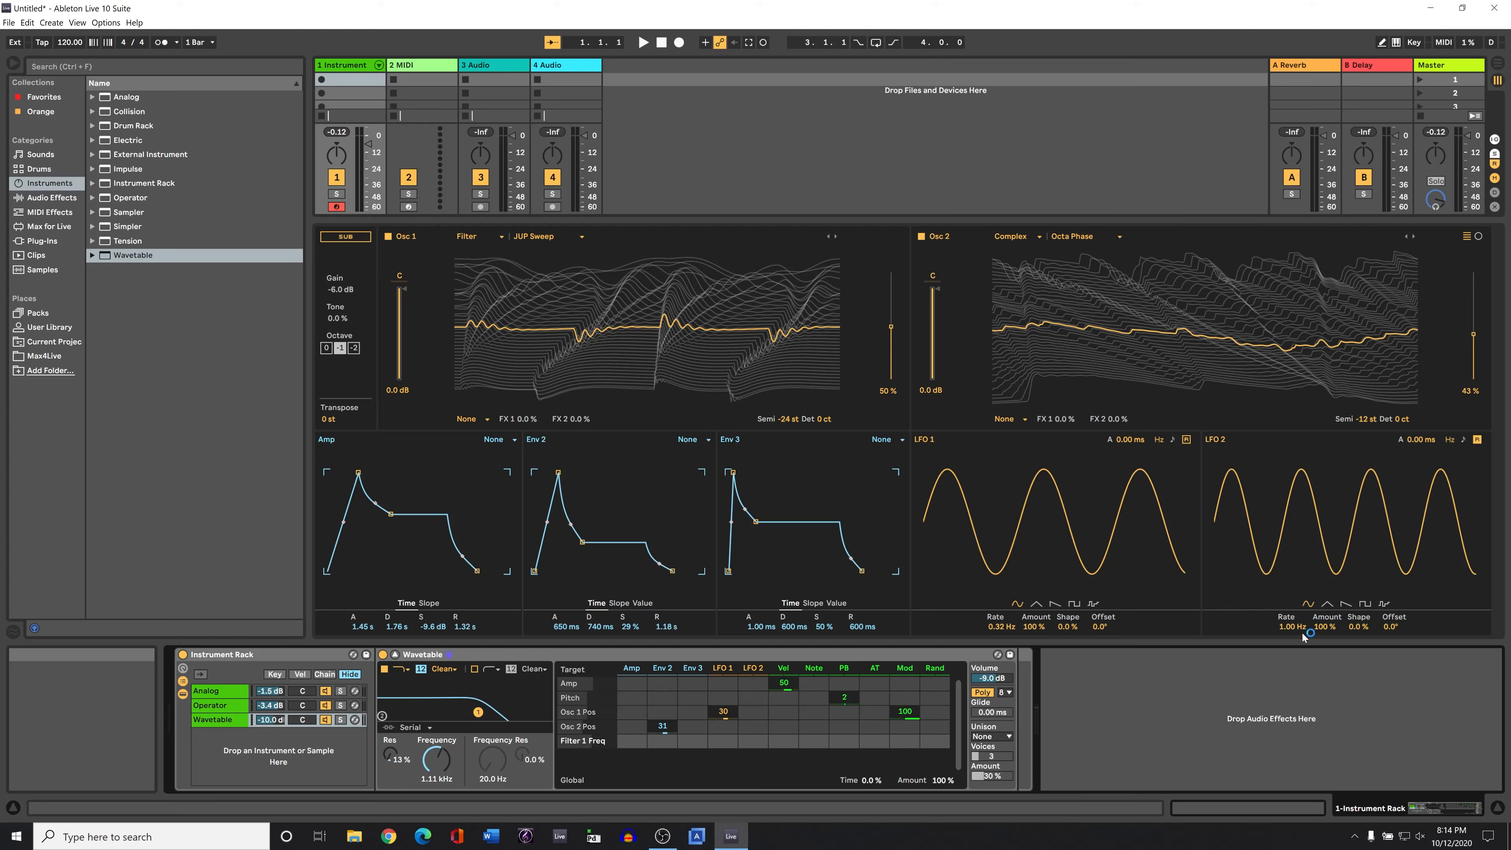
Step: Slow LFO 2 to 0.05 Hz and use it to modulate Filter 1's frequency at an amount of 22
{"action": "left_click_drag", "start_coordinate": [1302, 634], "coordinate": [1302, 679]}
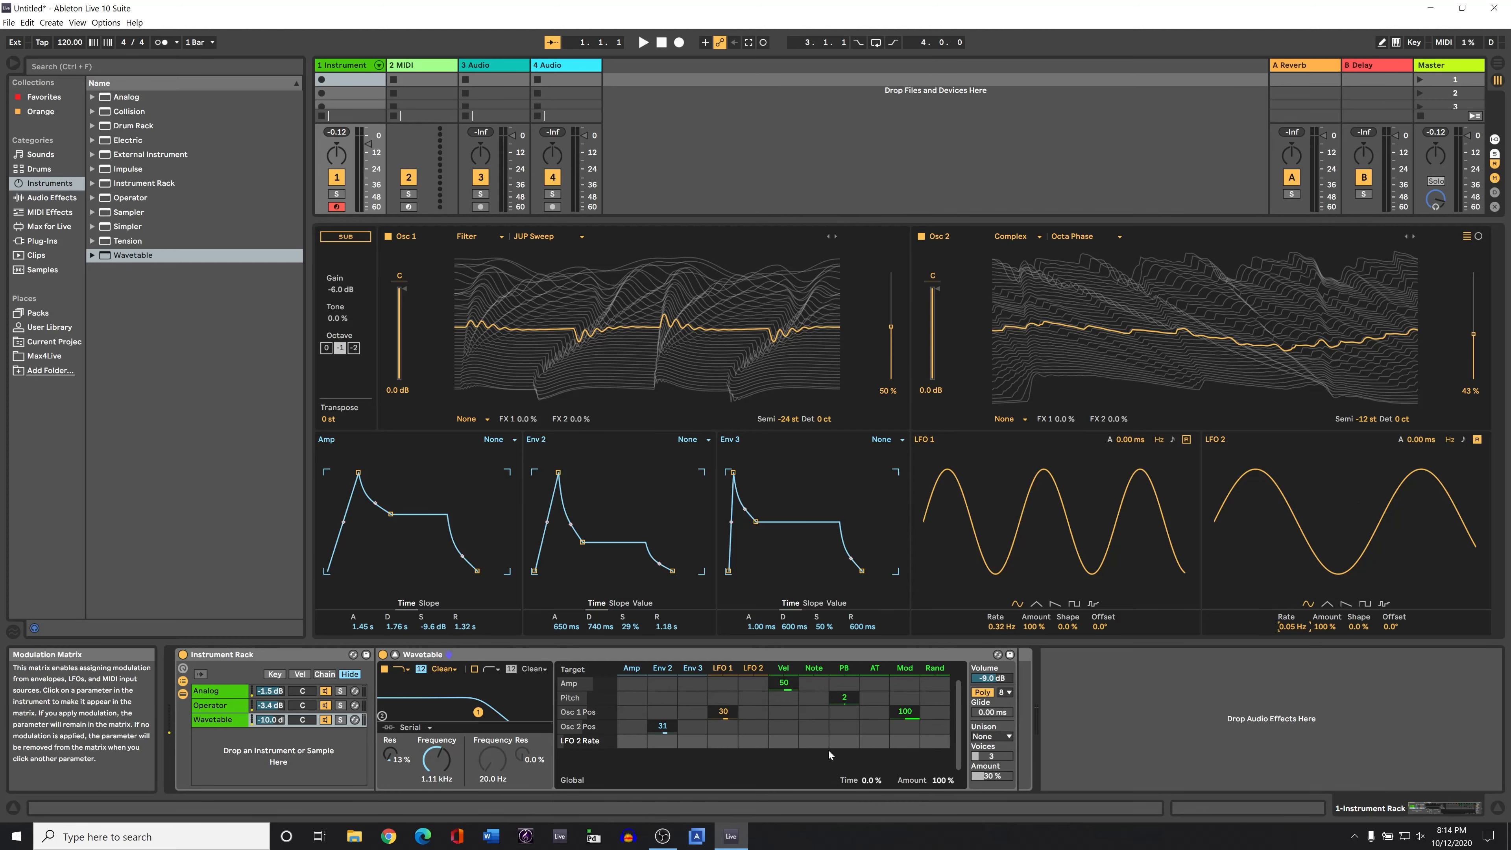
{"action": "left_click", "coordinate": [436, 761]}
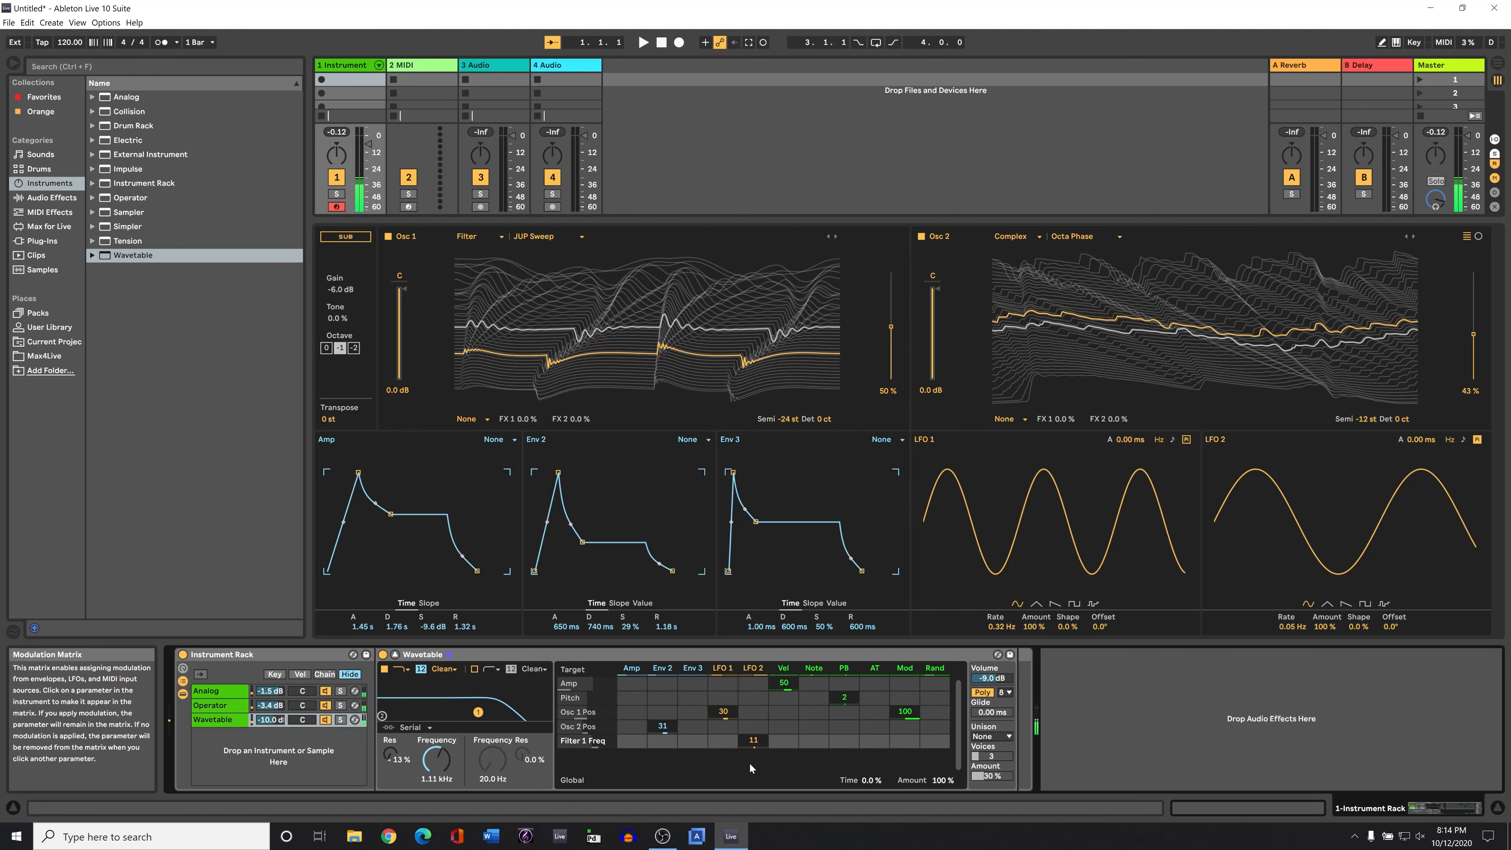
{"action": "left_click_drag", "start_coordinate": [756, 741], "coordinate": [756, 731]}
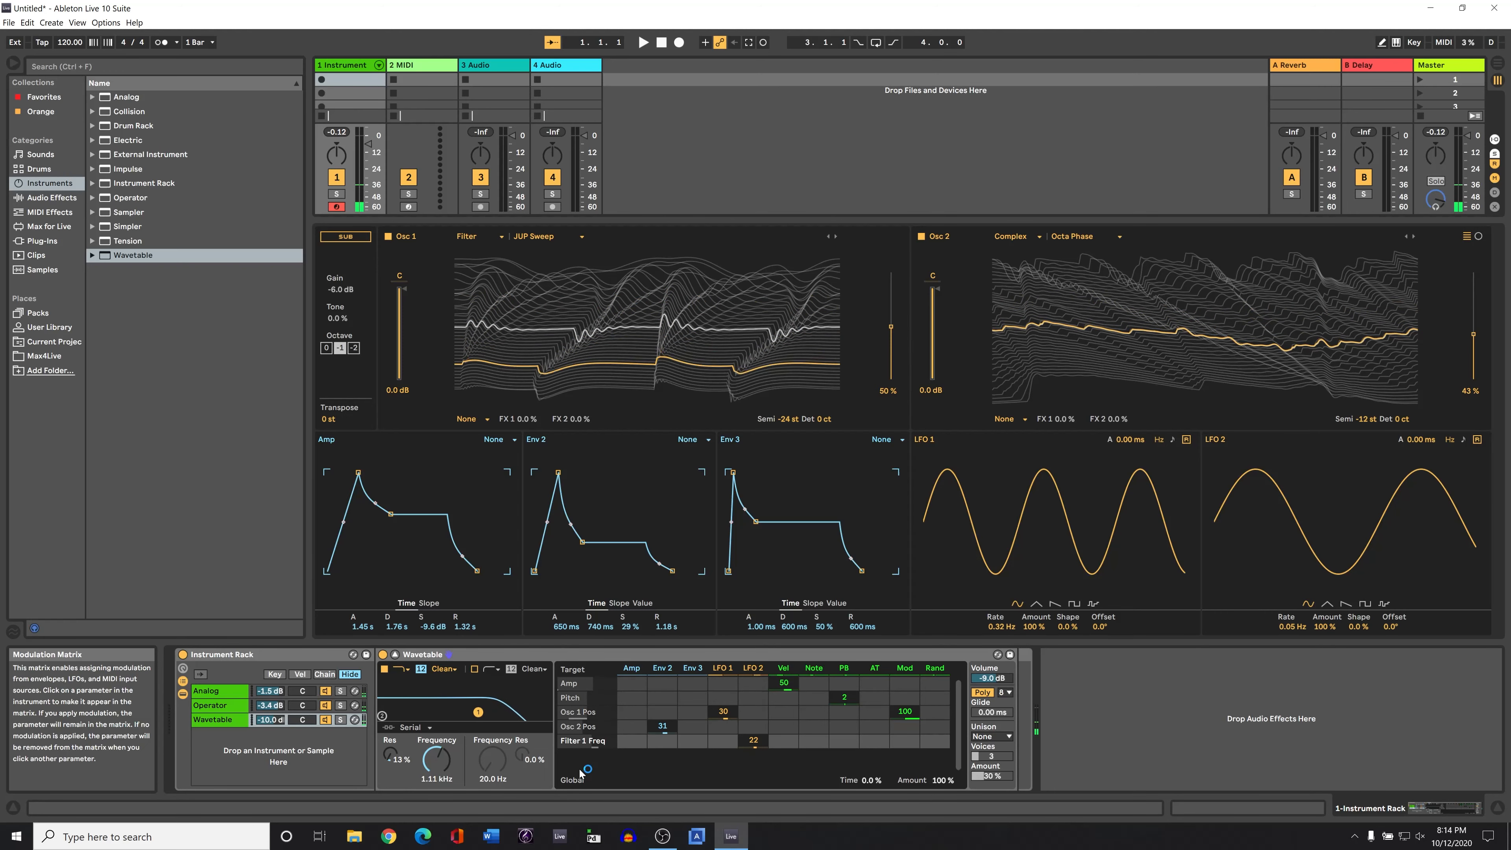
Step: Raise Filter 1's resonance to 38% and set the oscillator gains to -2.8 dB for Osc 1 and -3.6 dB for Osc 2
{"action": "left_click_drag", "start_coordinate": [391, 754], "coordinate": [392, 757]}
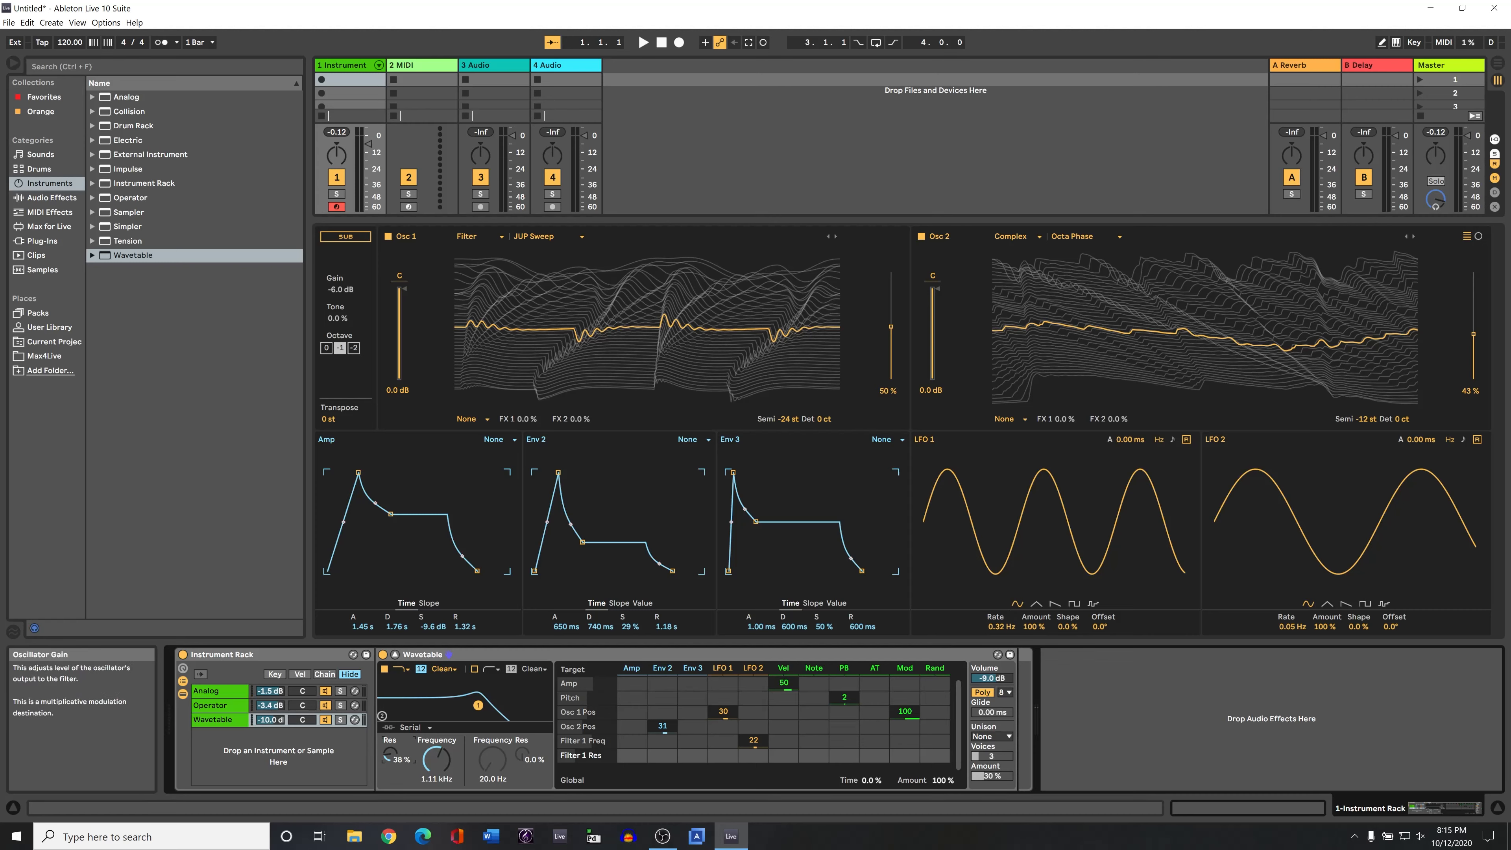
{"action": "left_click_drag", "start_coordinate": [400, 292], "coordinate": [400, 309]}
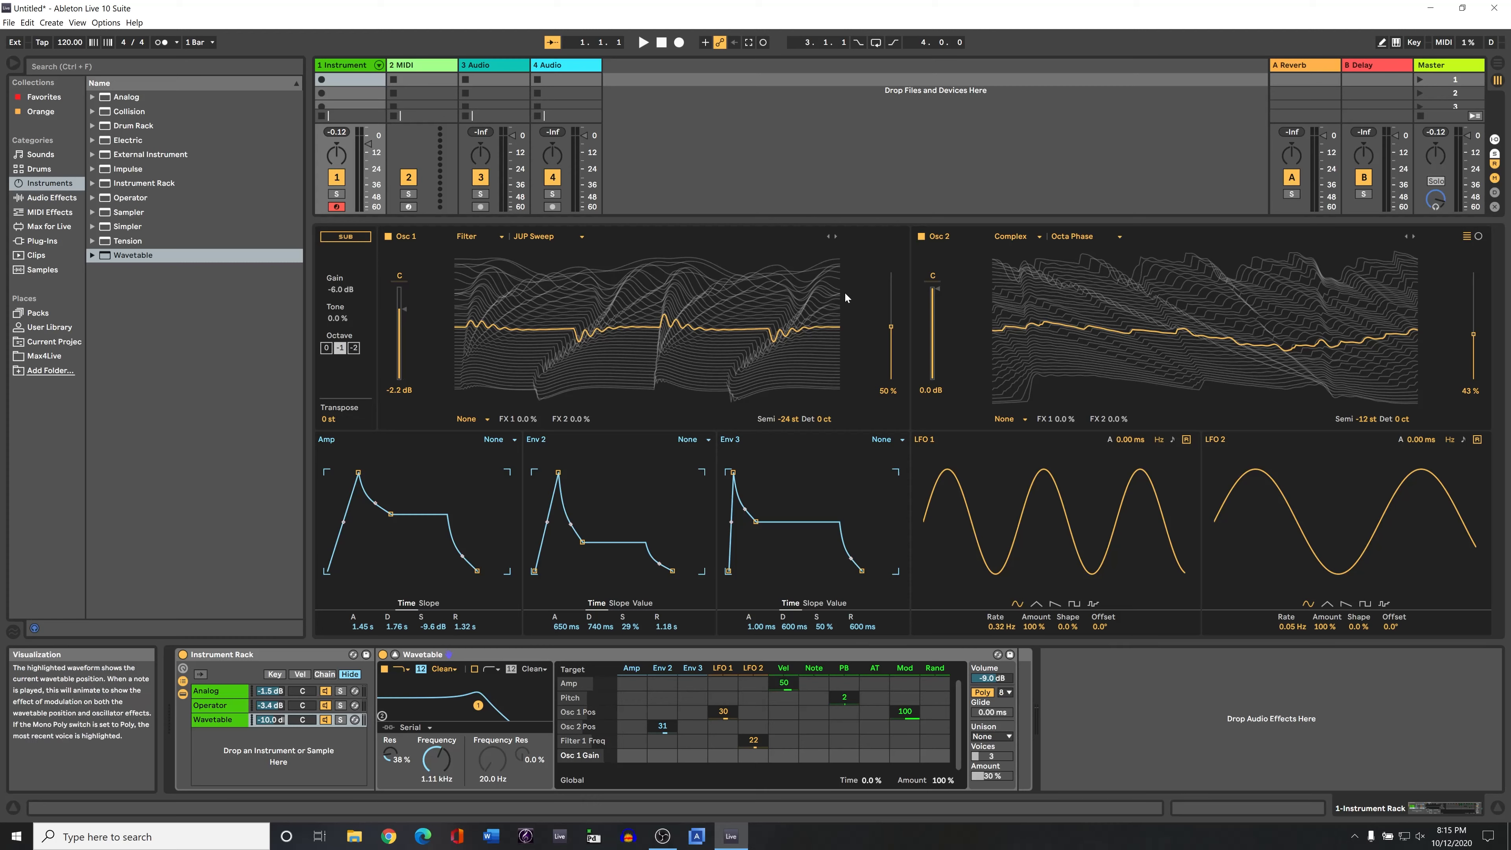
{"action": "left_click_drag", "start_coordinate": [934, 291], "coordinate": [936, 319]}
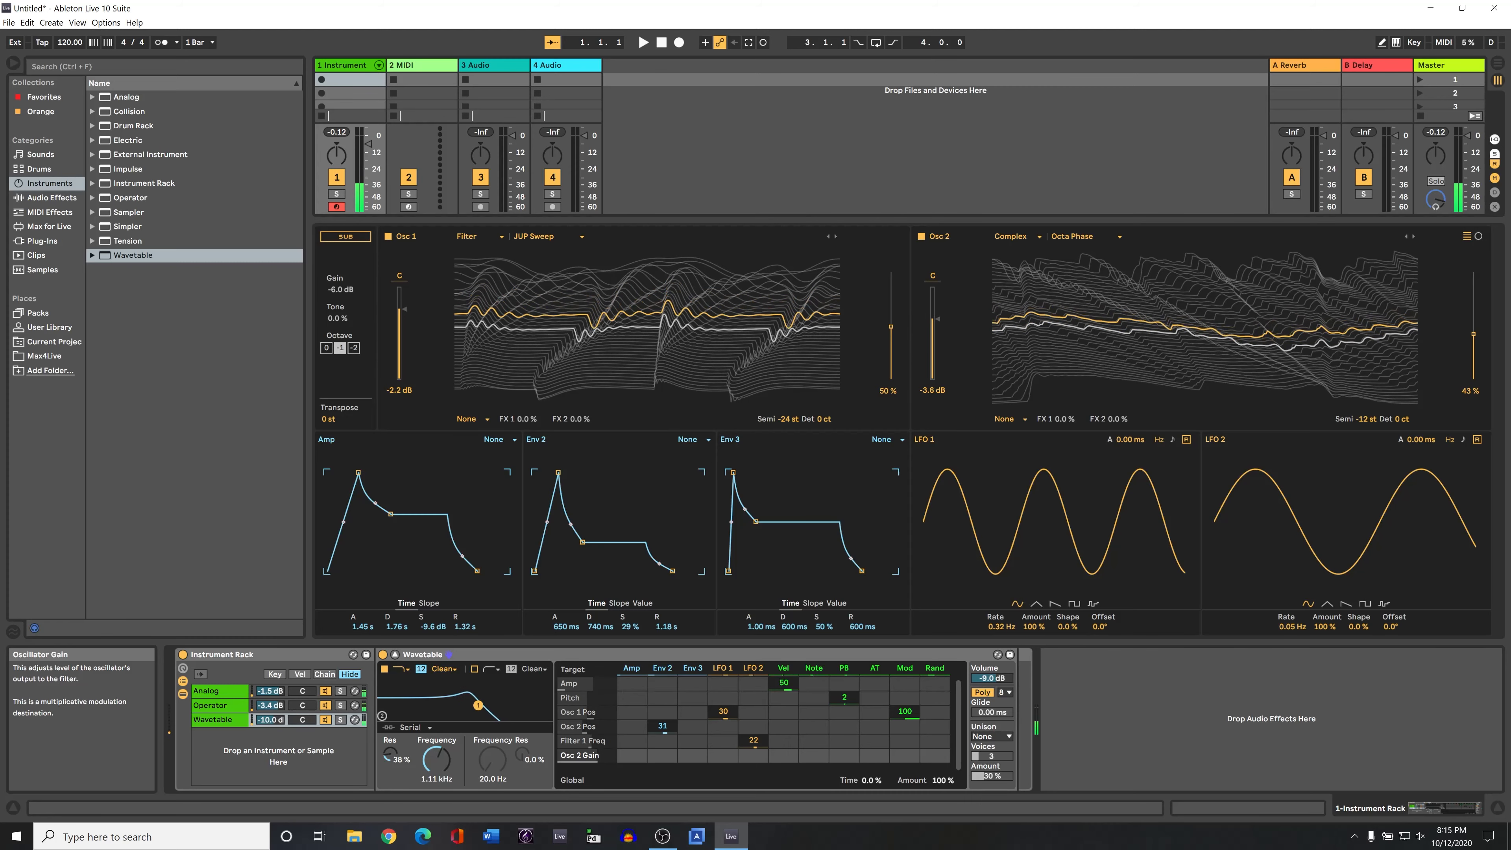
{"action": "left_click_drag", "start_coordinate": [405, 312], "coordinate": [404, 315]}
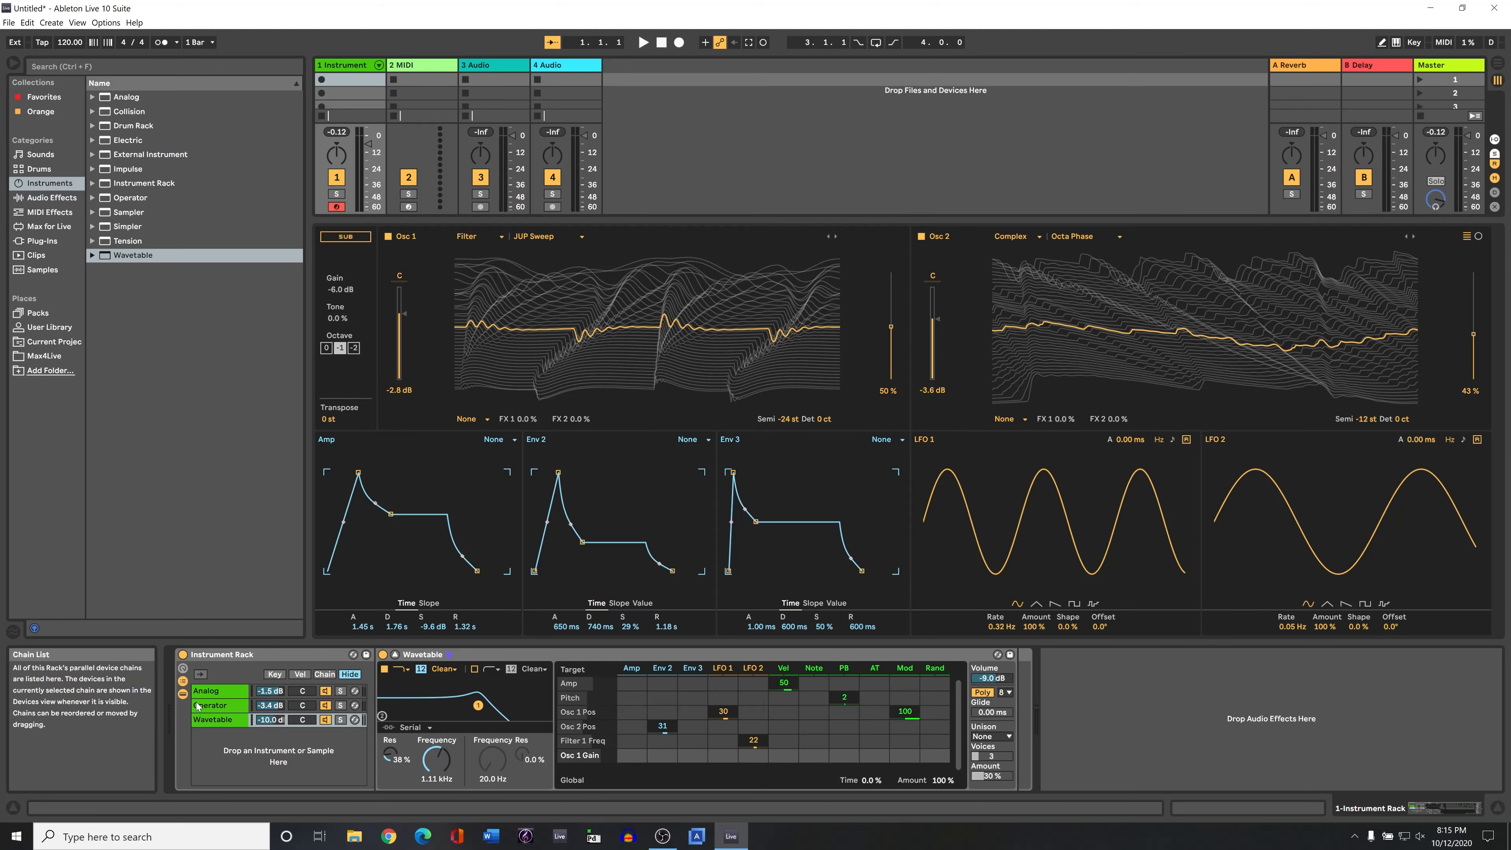
Step: Review the devices in the rack's Analog, Operator and Wavetable chains
{"action": "left_click", "coordinate": [228, 707]}
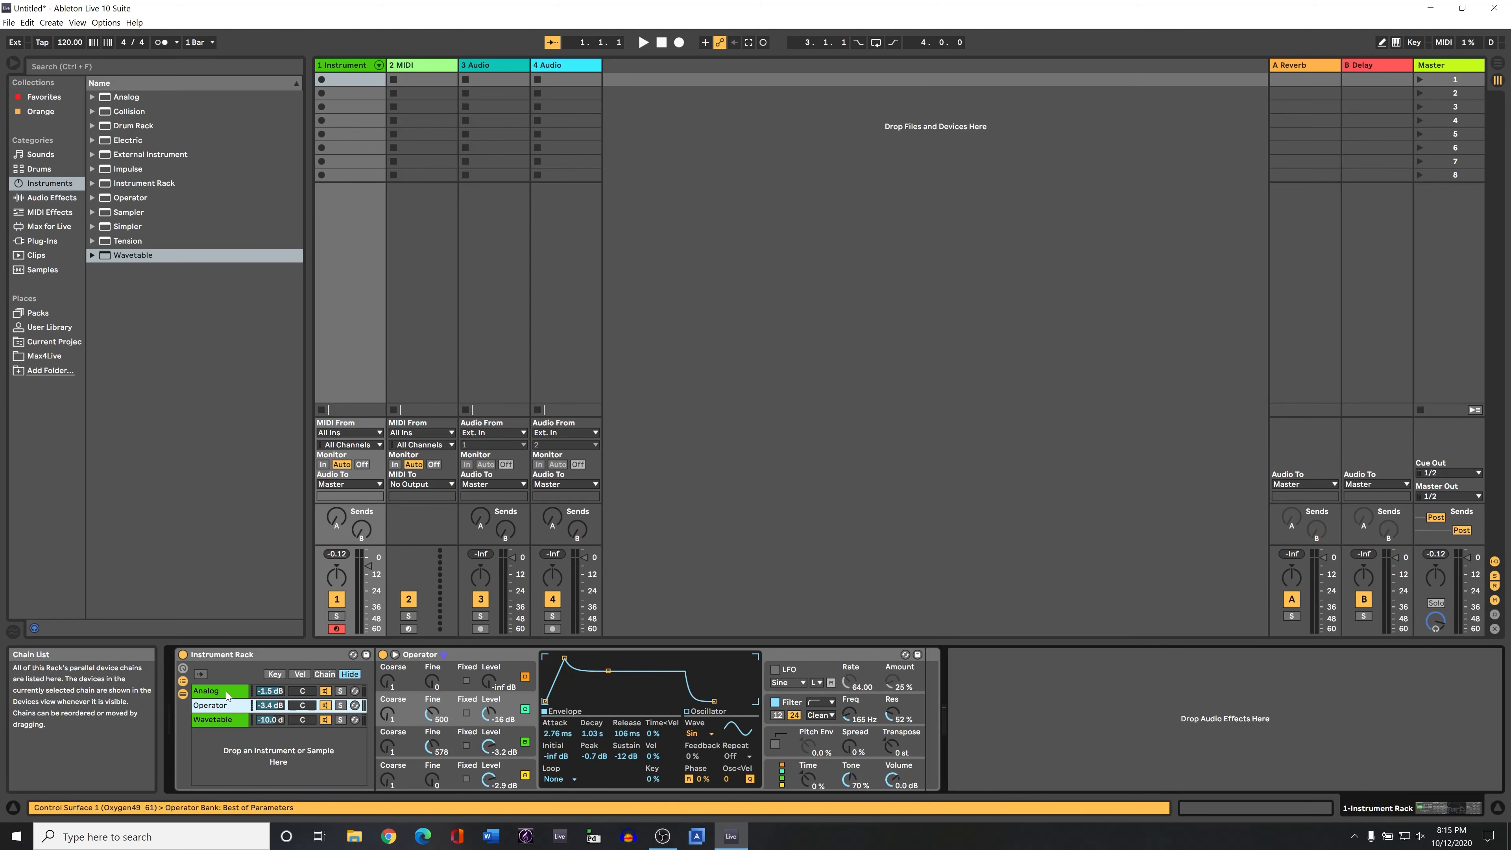
{"action": "left_click", "coordinate": [226, 692]}
{"action": "left_click", "coordinate": [225, 706]}
{"action": "left_click", "coordinate": [225, 723]}
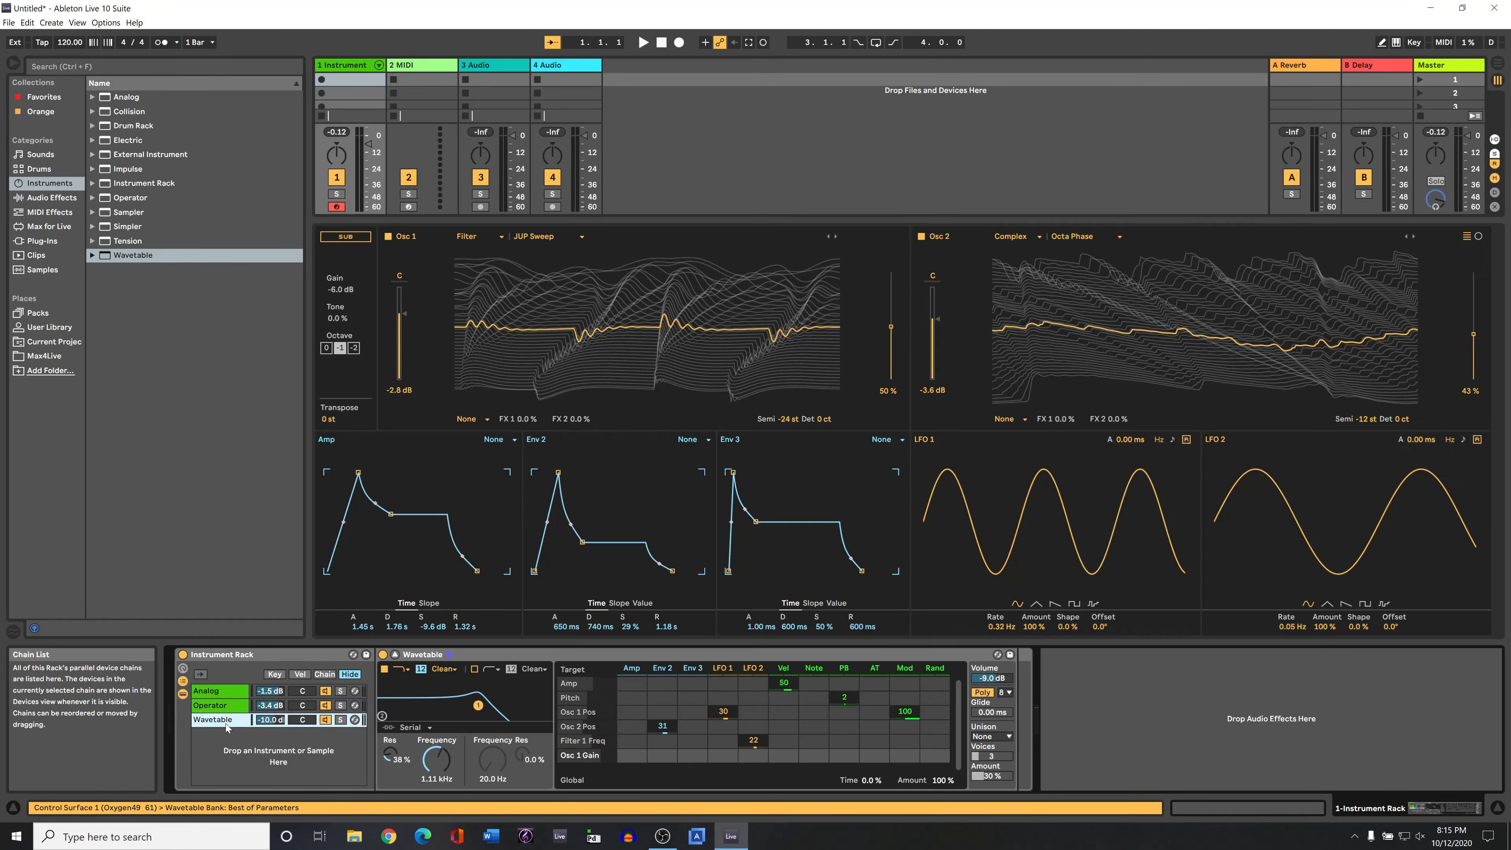
{"action": "left_click", "coordinate": [228, 708]}
{"action": "left_click", "coordinate": [229, 693]}
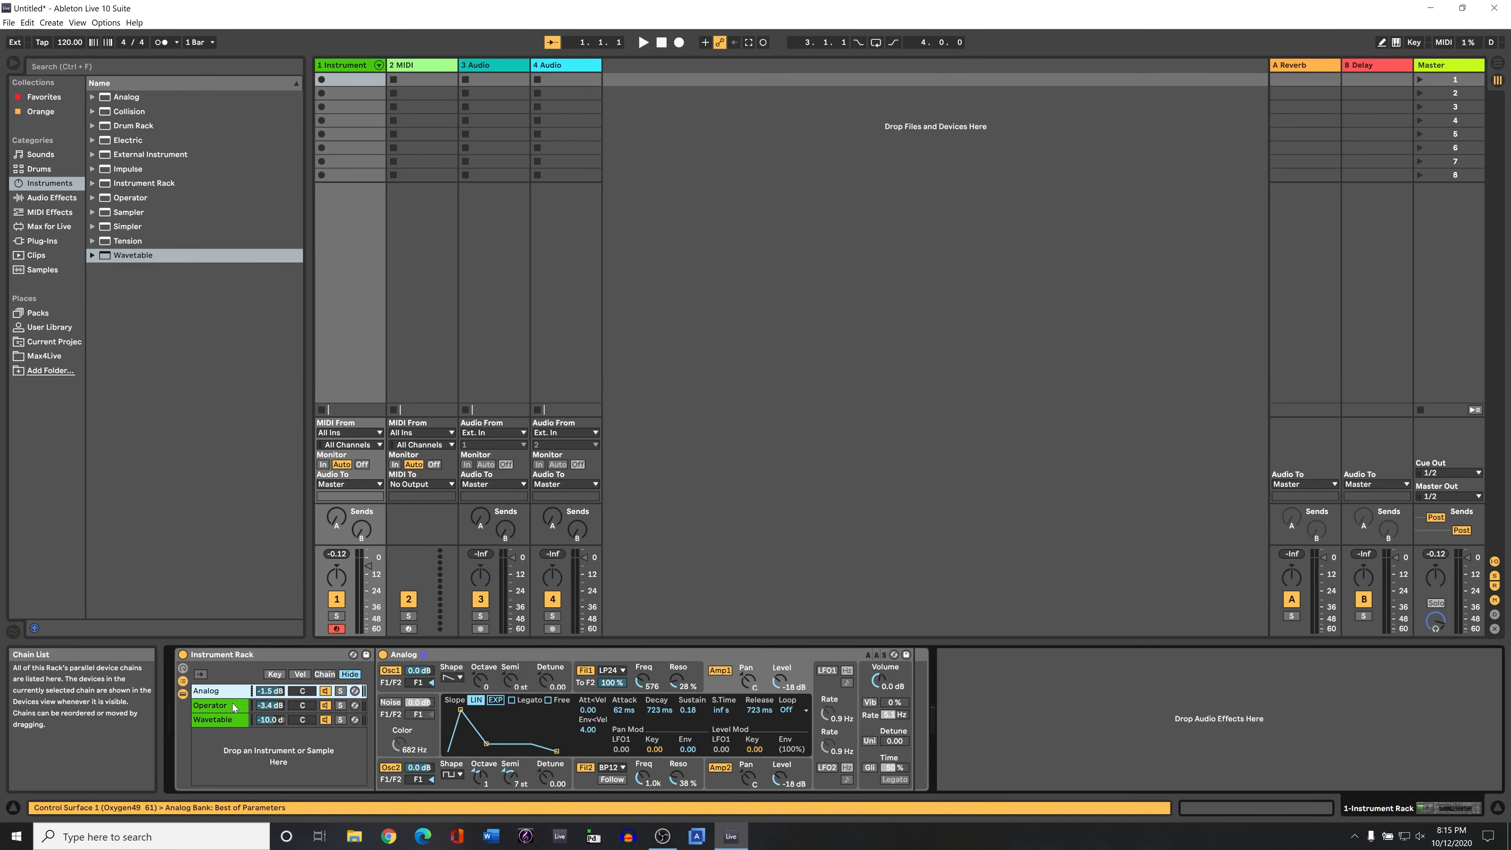
{"action": "left_click", "coordinate": [233, 706]}
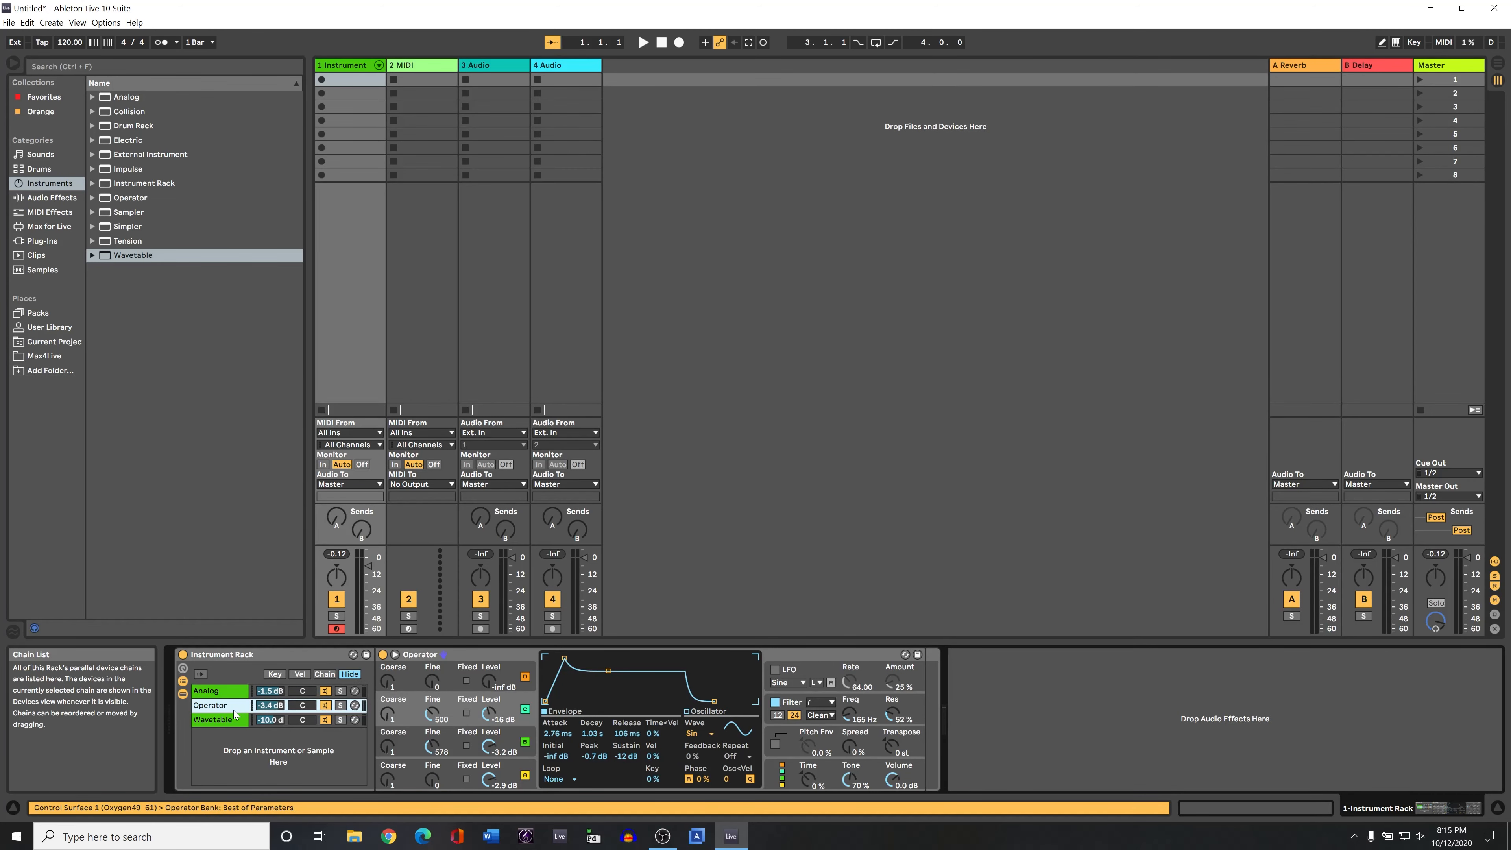
Step: In the Analog chain, set the Amp 1 envelope's attack to 61 ms and lower Osc 2's level to -5.0 dB
{"action": "left_click", "coordinate": [232, 692]}
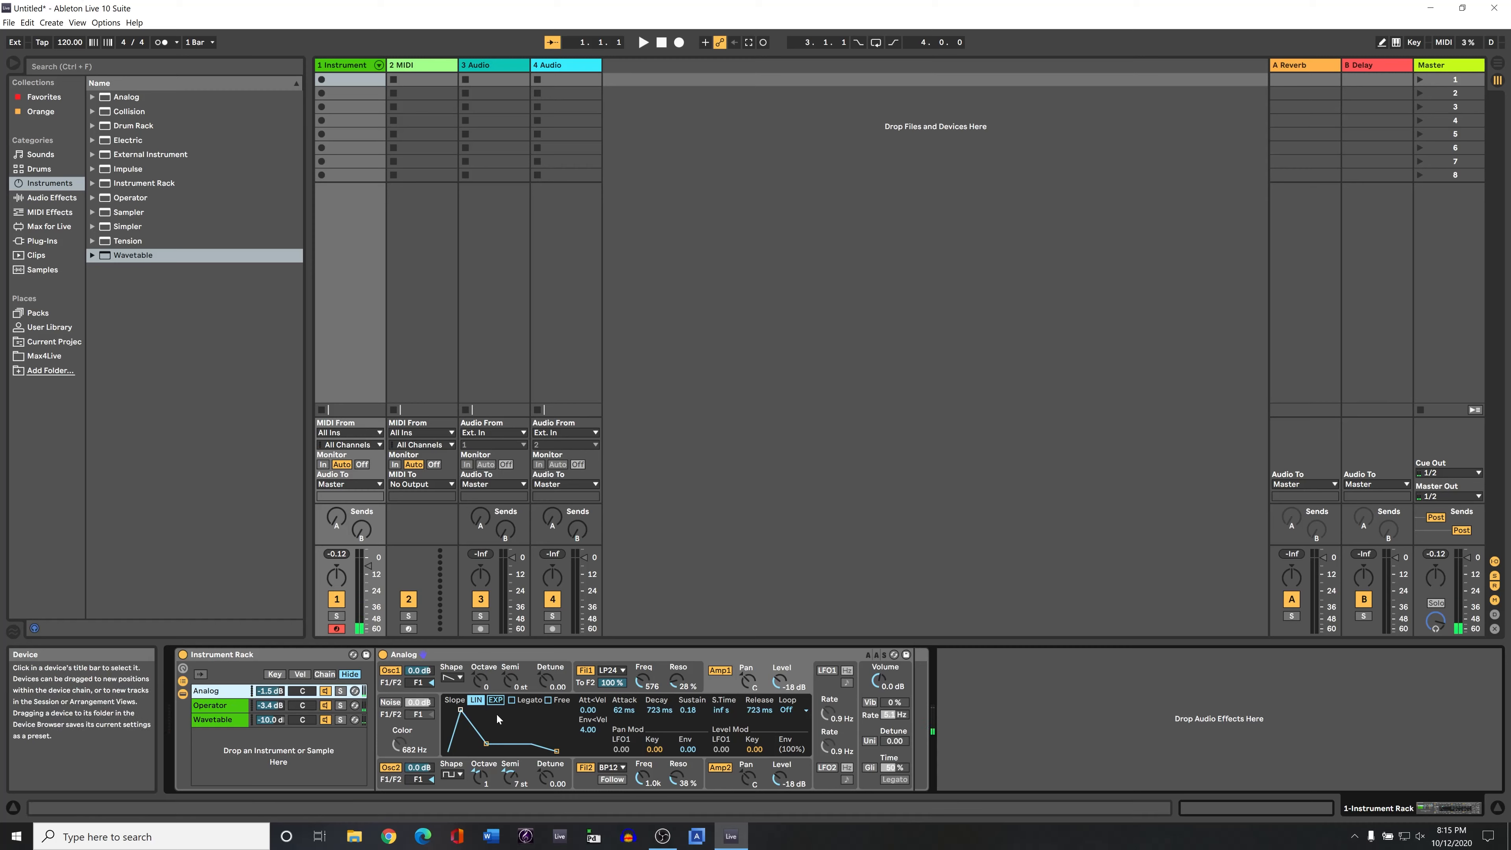
{"action": "left_click_drag", "start_coordinate": [462, 711], "coordinate": [461, 711]}
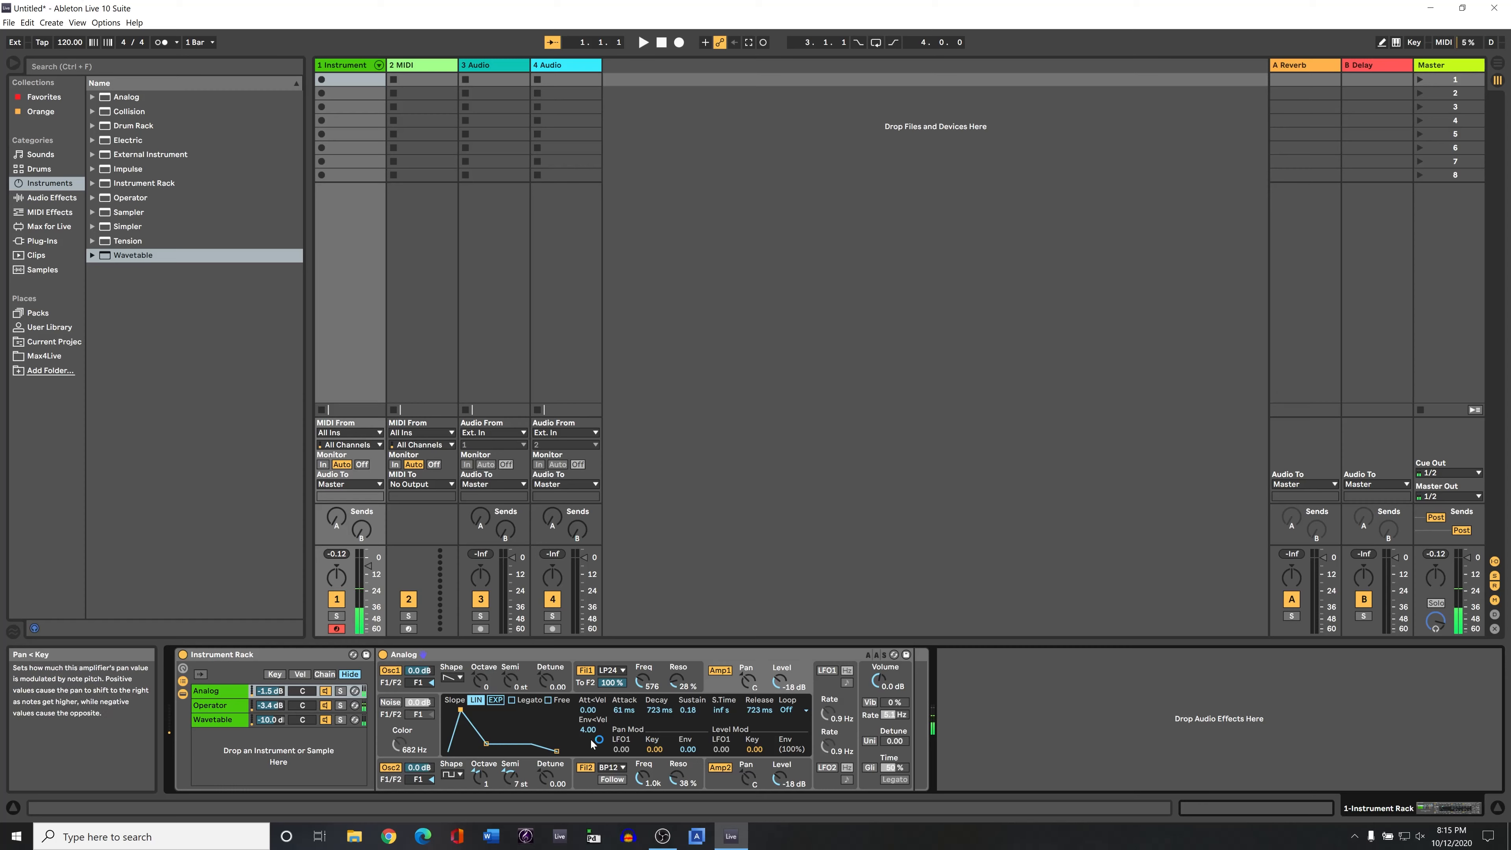
{"action": "left_click_drag", "start_coordinate": [419, 670], "coordinate": [419, 676]}
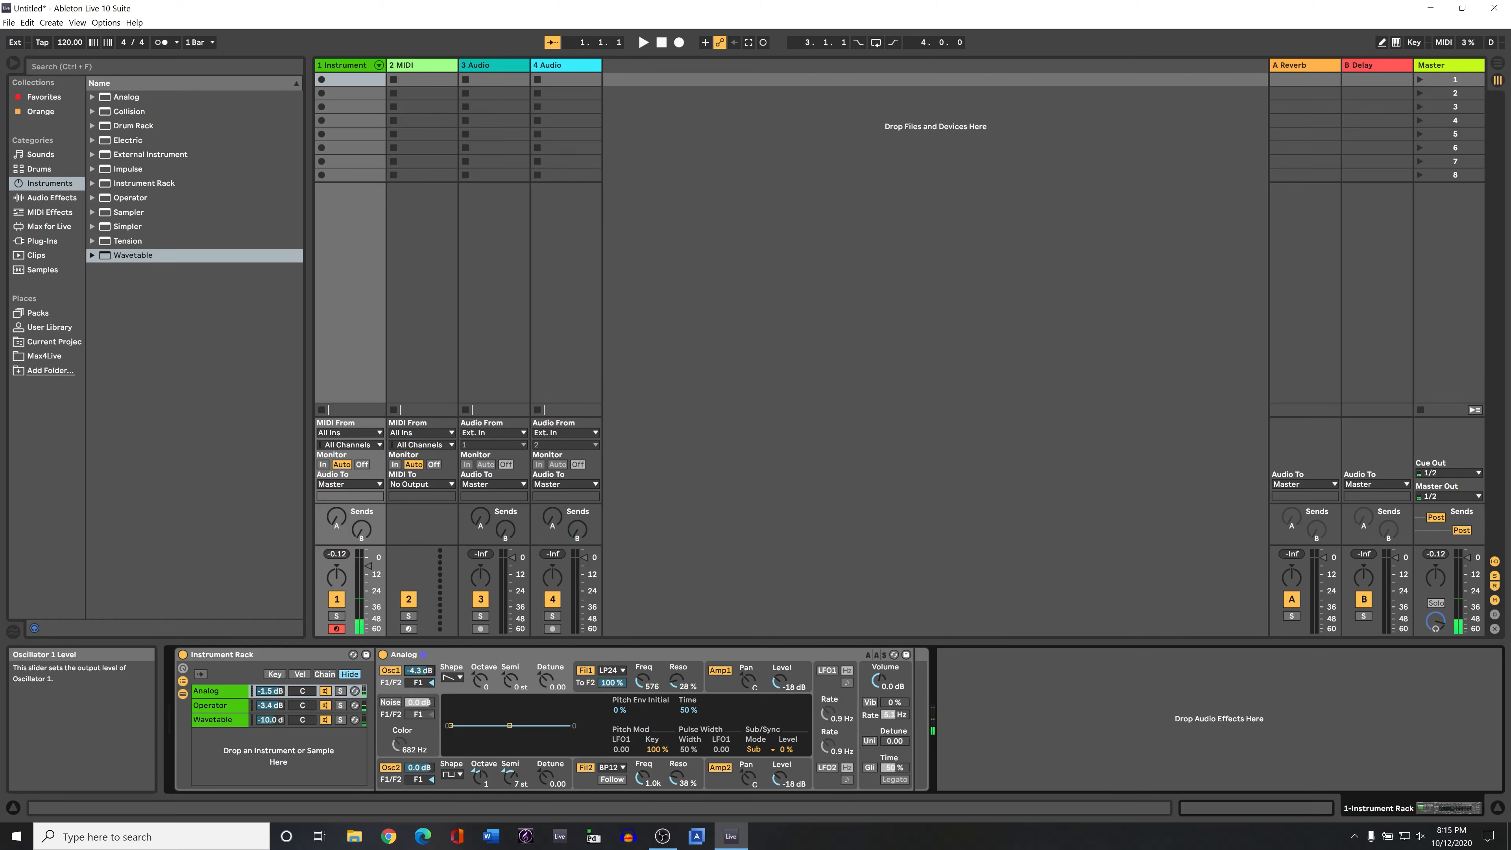
{"action": "left_click_drag", "start_coordinate": [419, 768], "coordinate": [419, 782]}
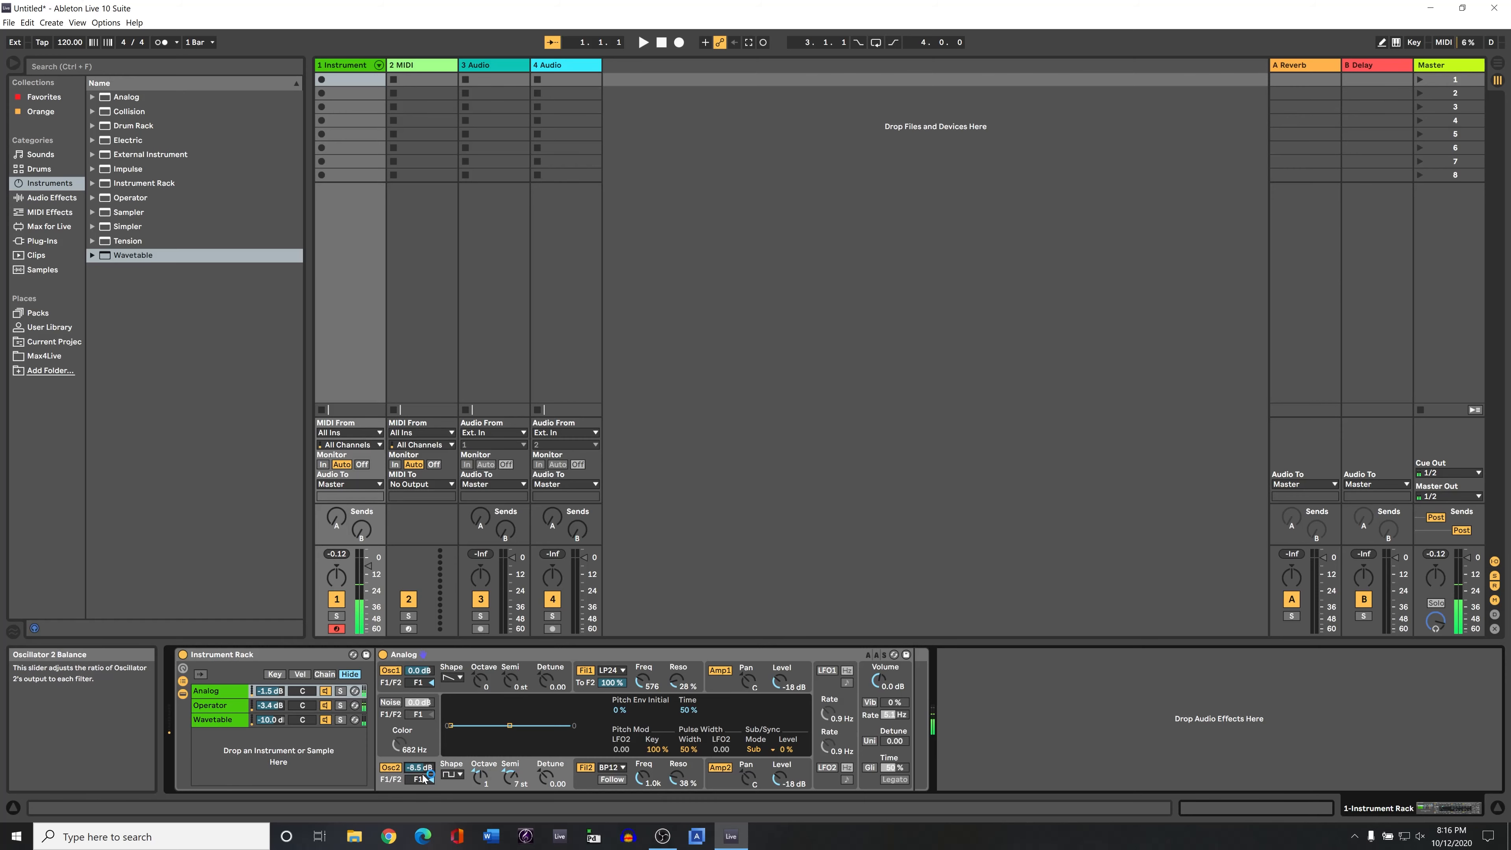
{"action": "left_click_drag", "start_coordinate": [424, 770], "coordinate": [424, 747]}
Step: Spread Analog's amplifiers in stereo by panning Amp 2 to 21R and Amp 1 to 16L
{"action": "left_click", "coordinate": [756, 782]}
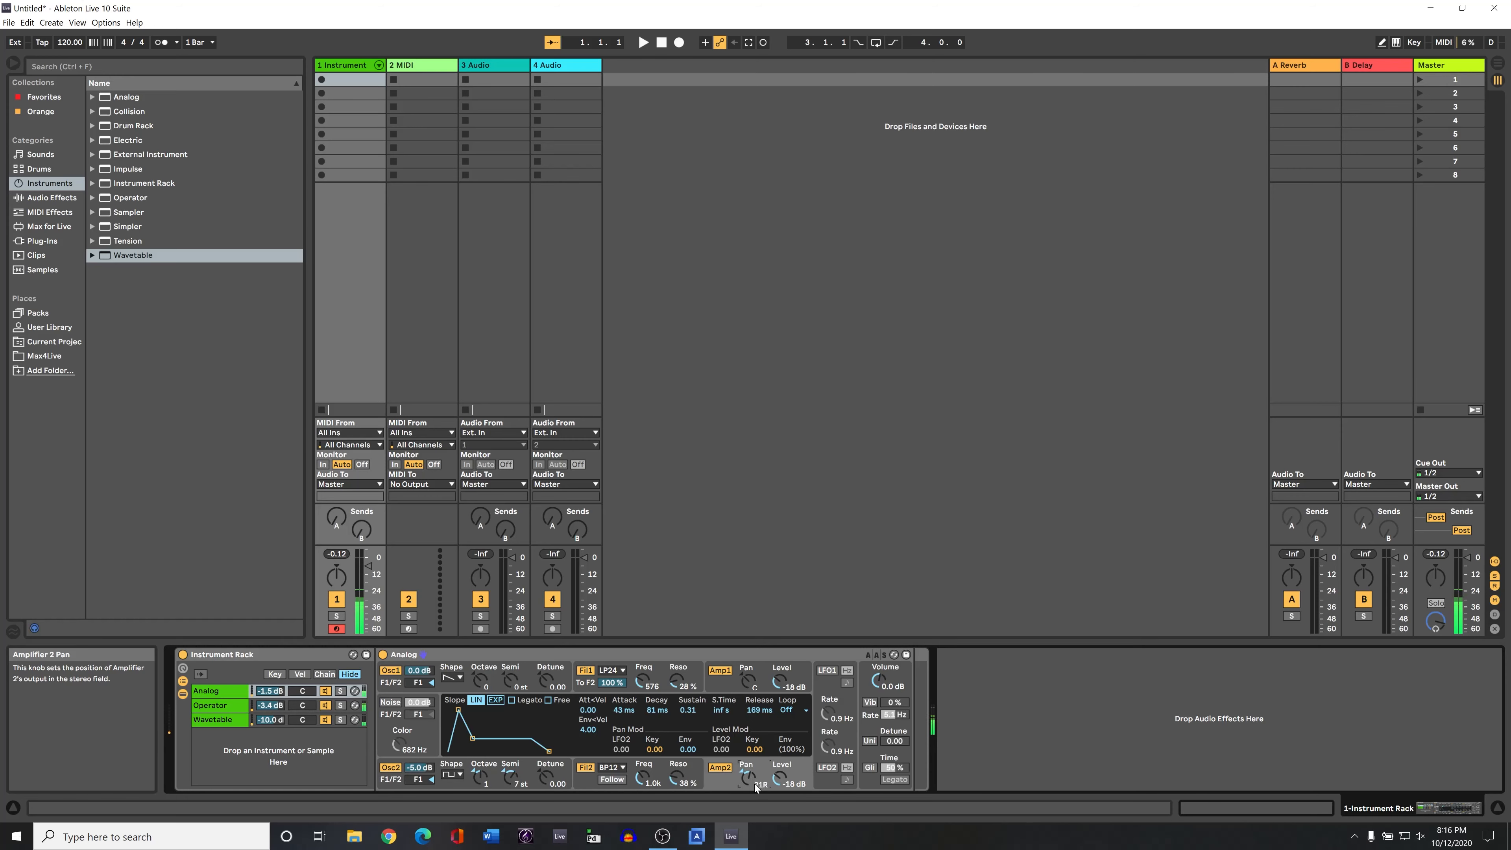
{"action": "left_click_drag", "start_coordinate": [747, 681], "coordinate": [746, 687]}
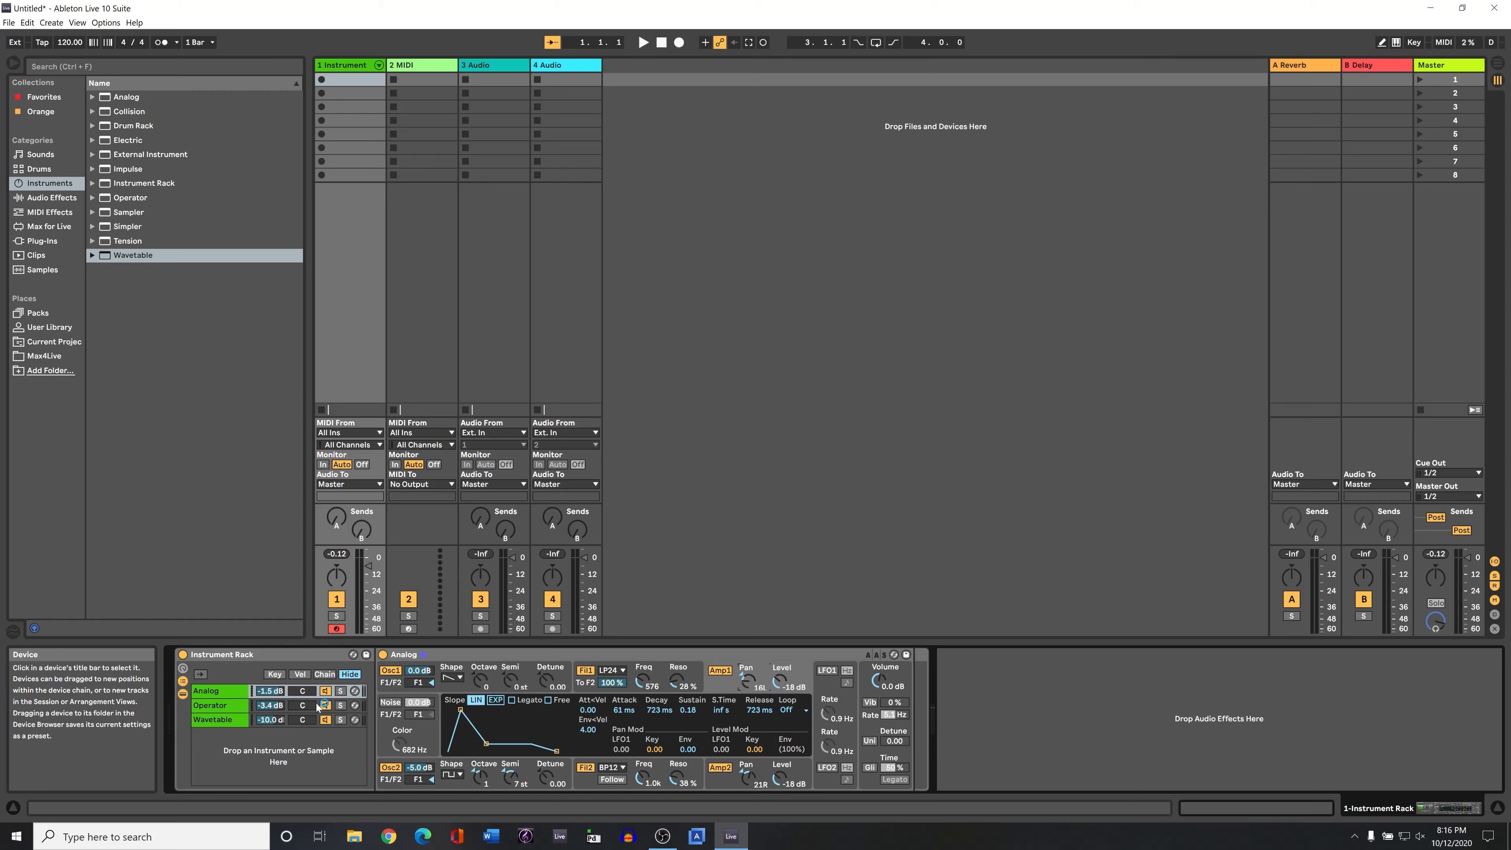
{"action": "left_click", "coordinate": [226, 708]}
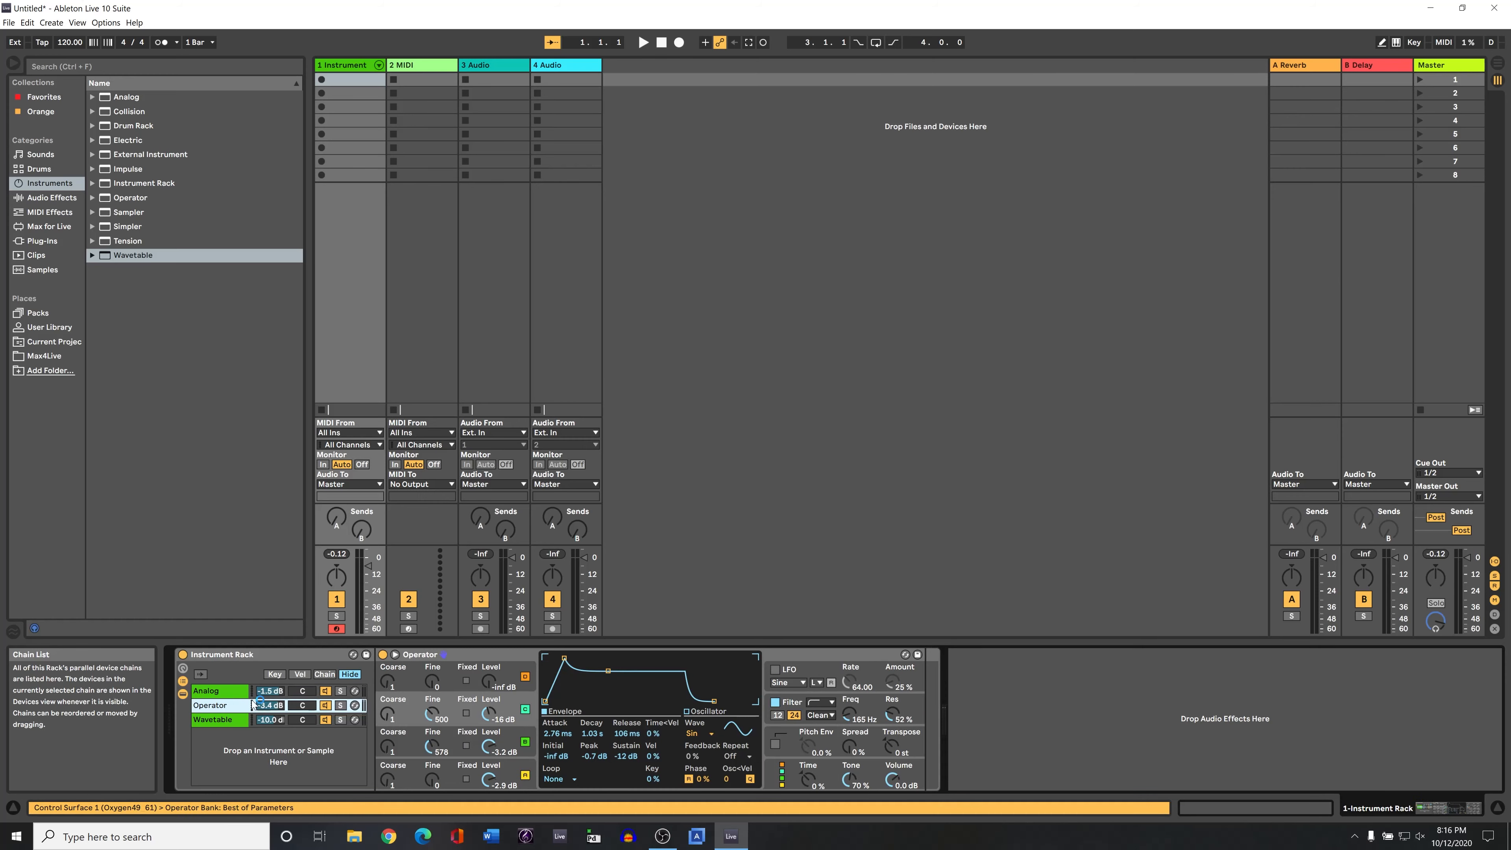
{"action": "left_click", "coordinate": [230, 719]}
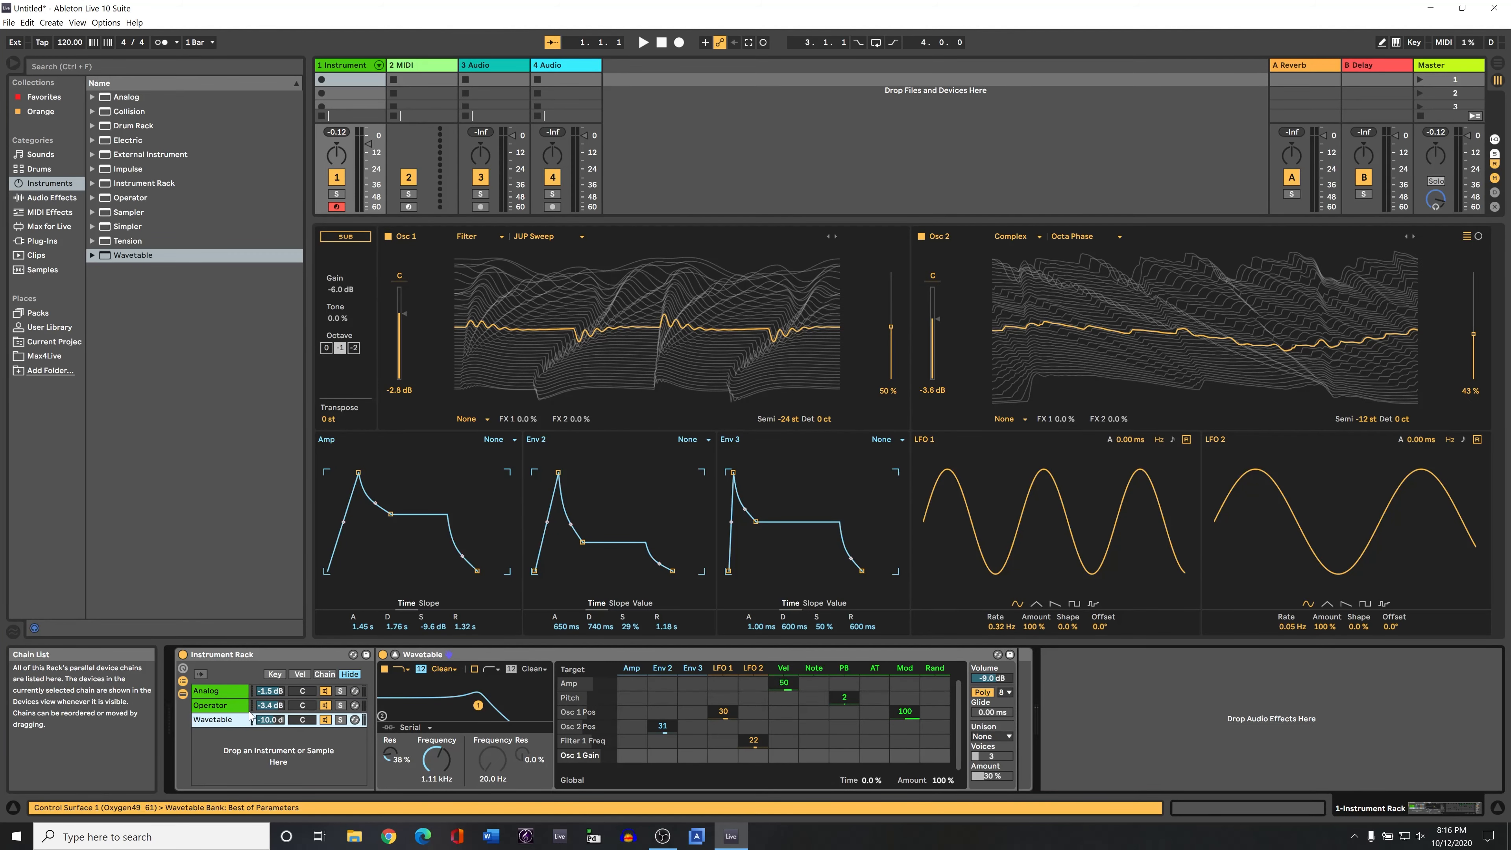
{"action": "left_click", "coordinate": [235, 695]}
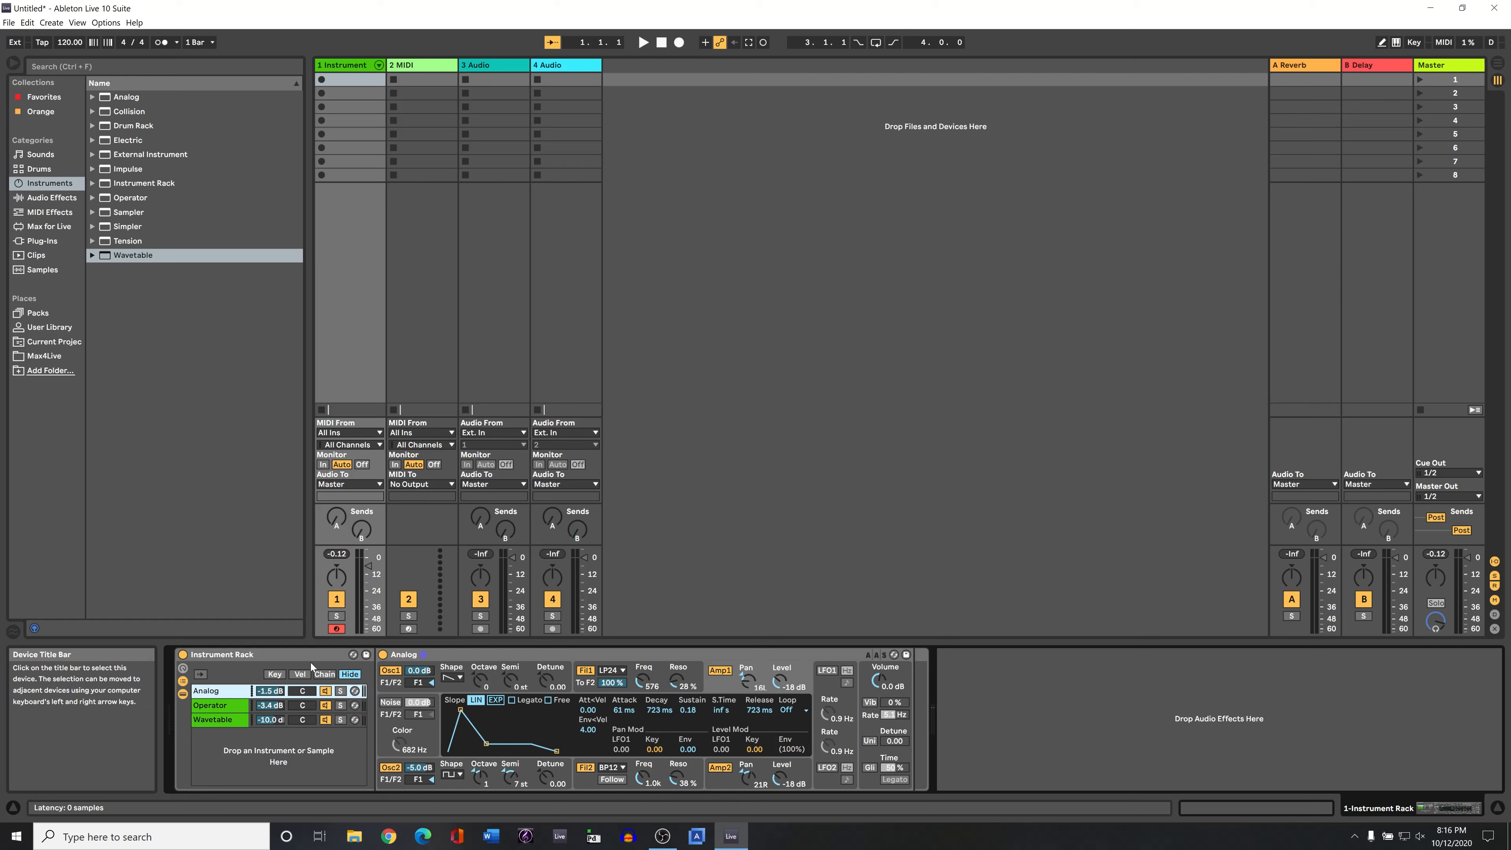
Step: Show the rack's macro controls and map Analog's Filter 1 frequency to Macro 1 and Filter 2 frequency to Macro 2
{"action": "left_click", "coordinate": [183, 668]}
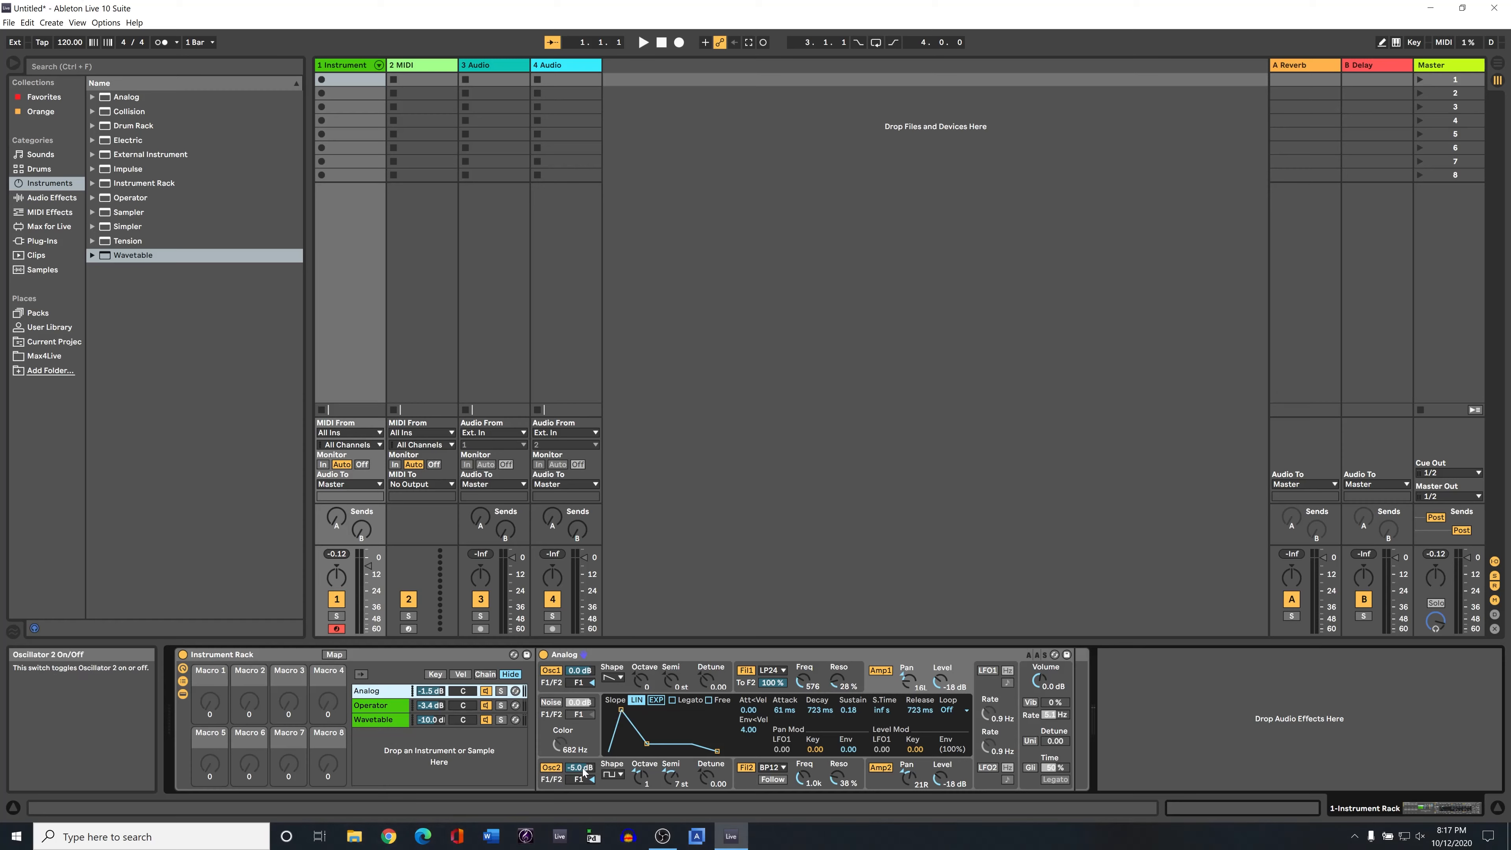
{"action": "left_click", "coordinate": [808, 684]}
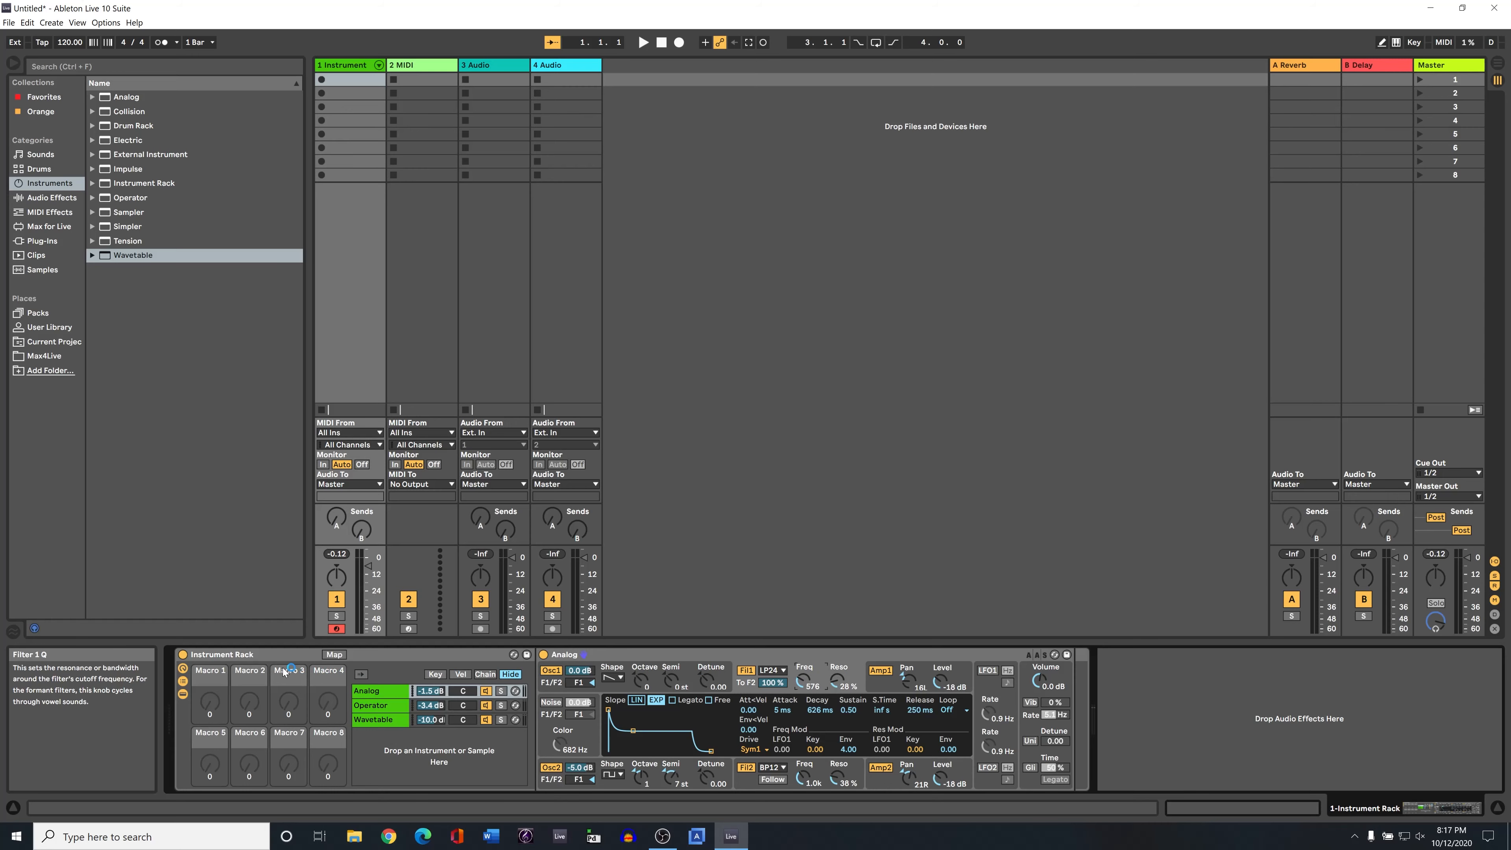
{"action": "left_click", "coordinate": [332, 655]}
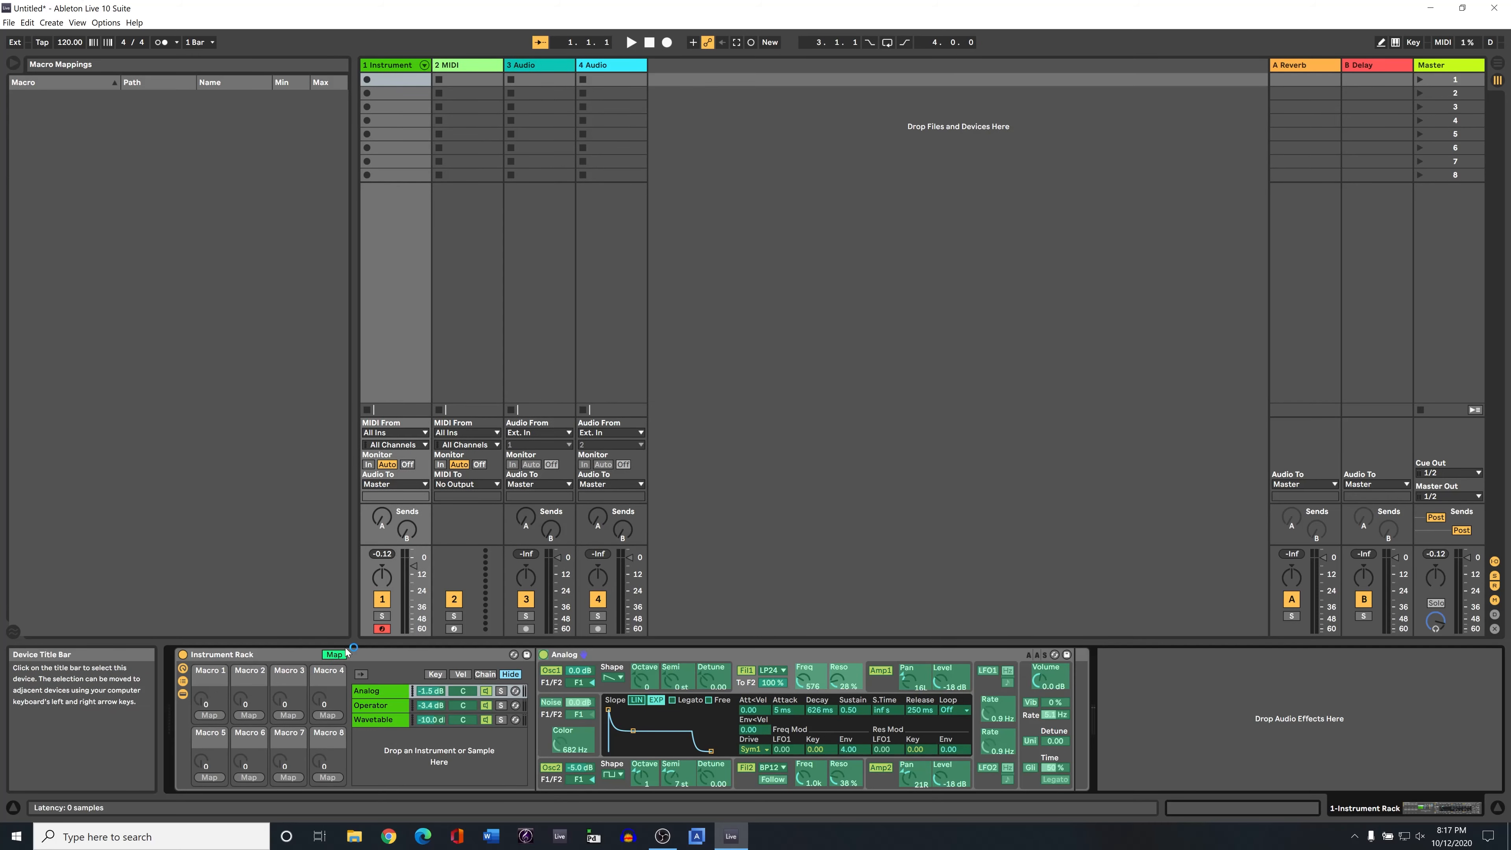
{"action": "left_click", "coordinate": [816, 676]}
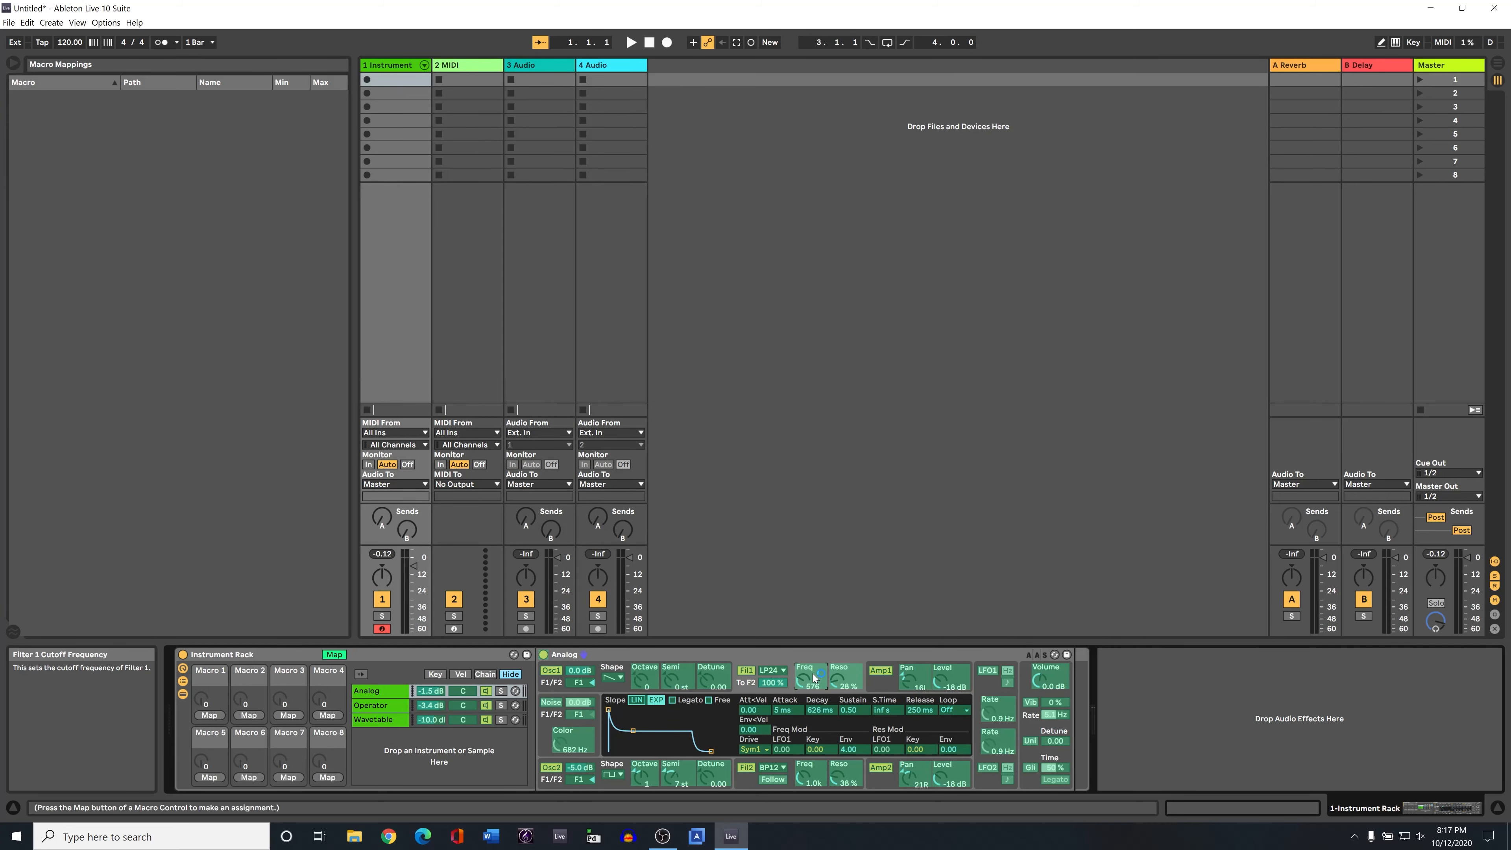
{"action": "left_click", "coordinate": [215, 714]}
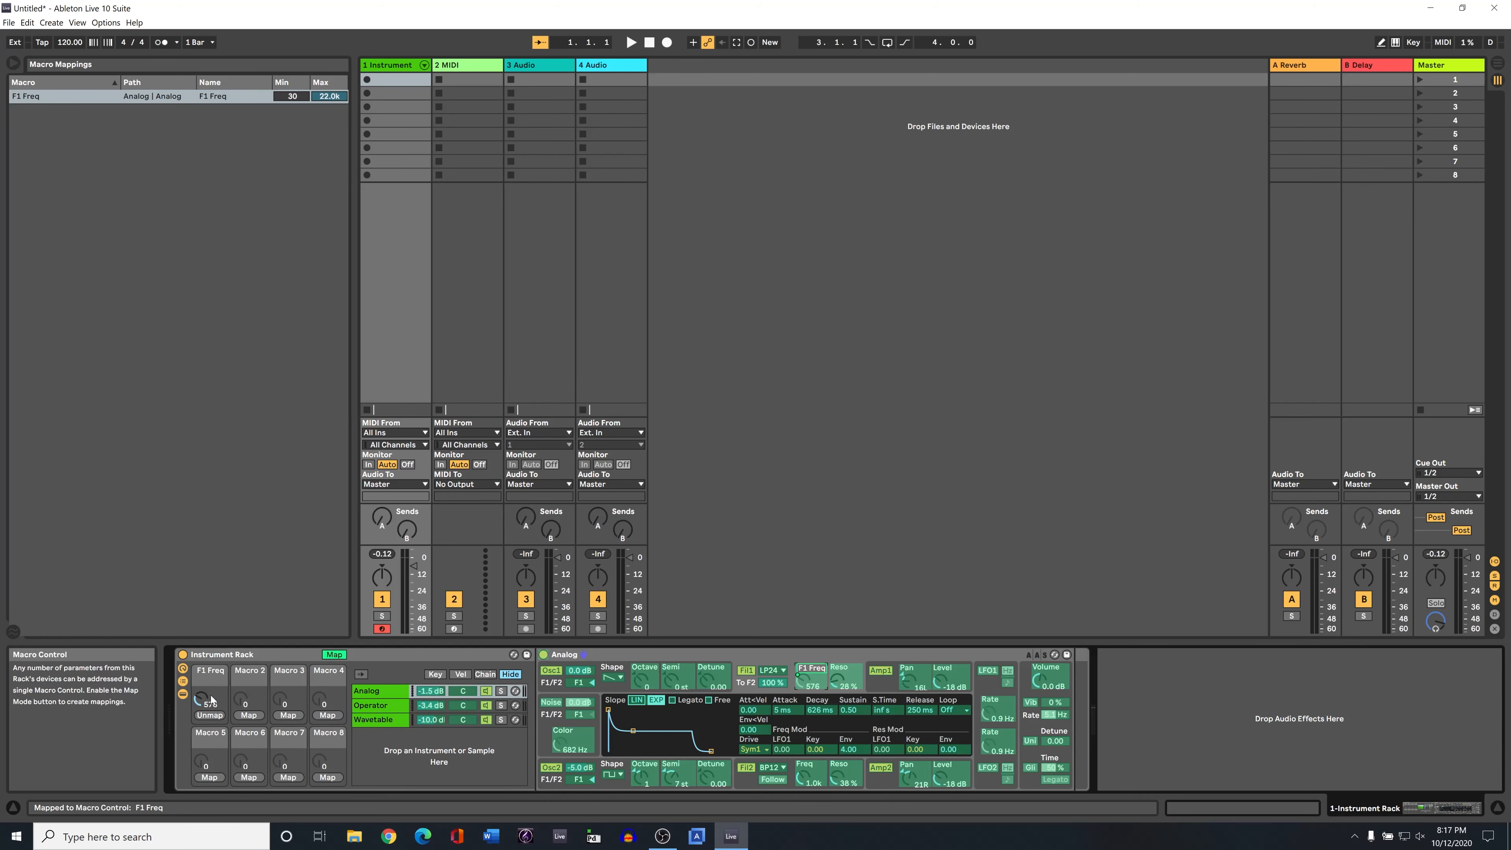
{"action": "left_click", "coordinate": [815, 780]}
{"action": "left_click", "coordinate": [259, 717]}
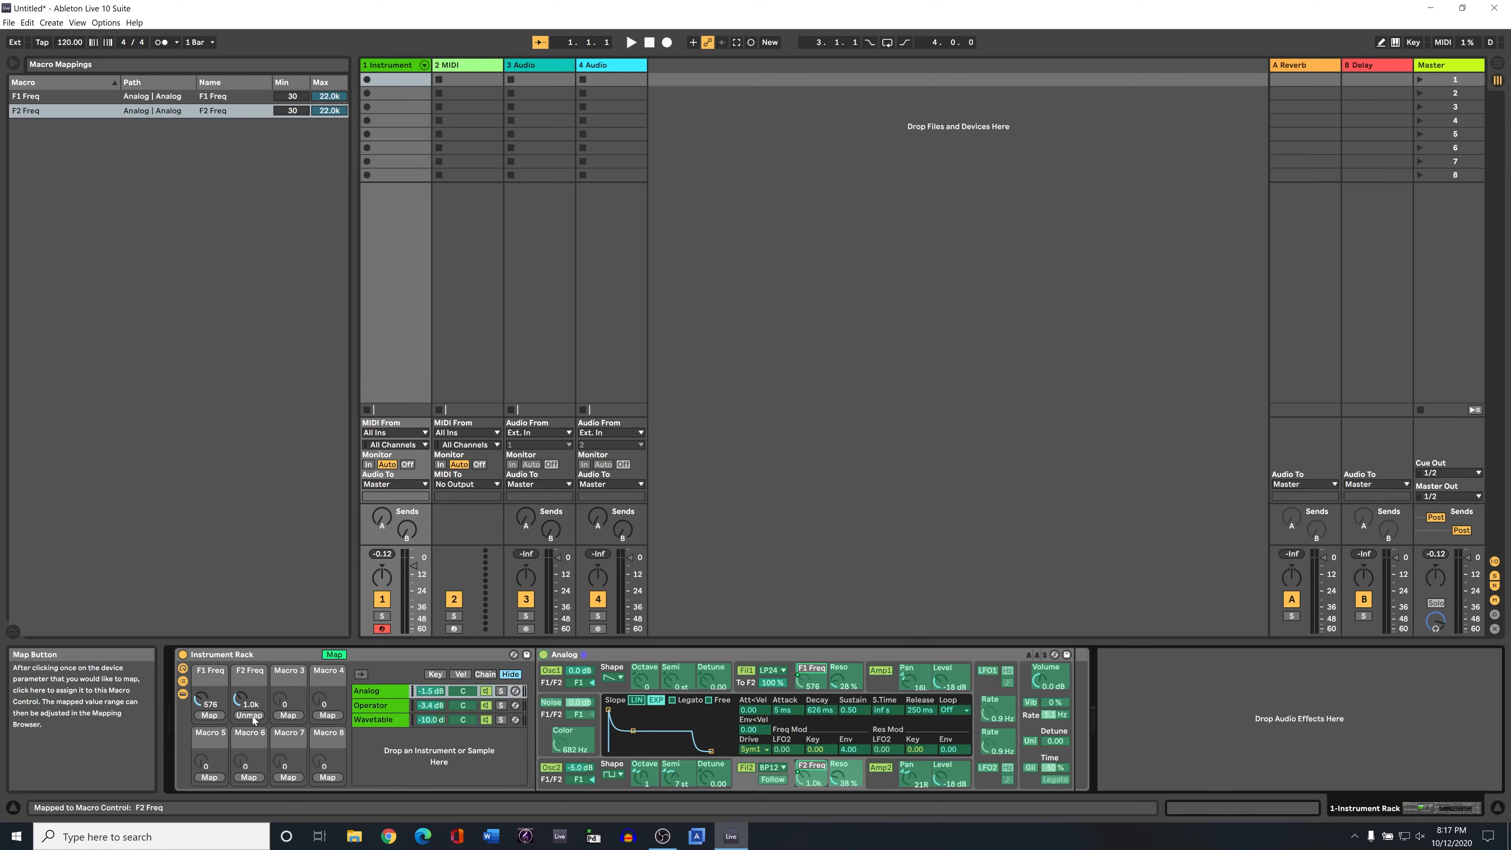
Step: In the Operator chain, map oscillator B's Fine to Macro 3 and oscillator C's Fine to Macro 4
{"action": "left_click", "coordinate": [391, 706]}
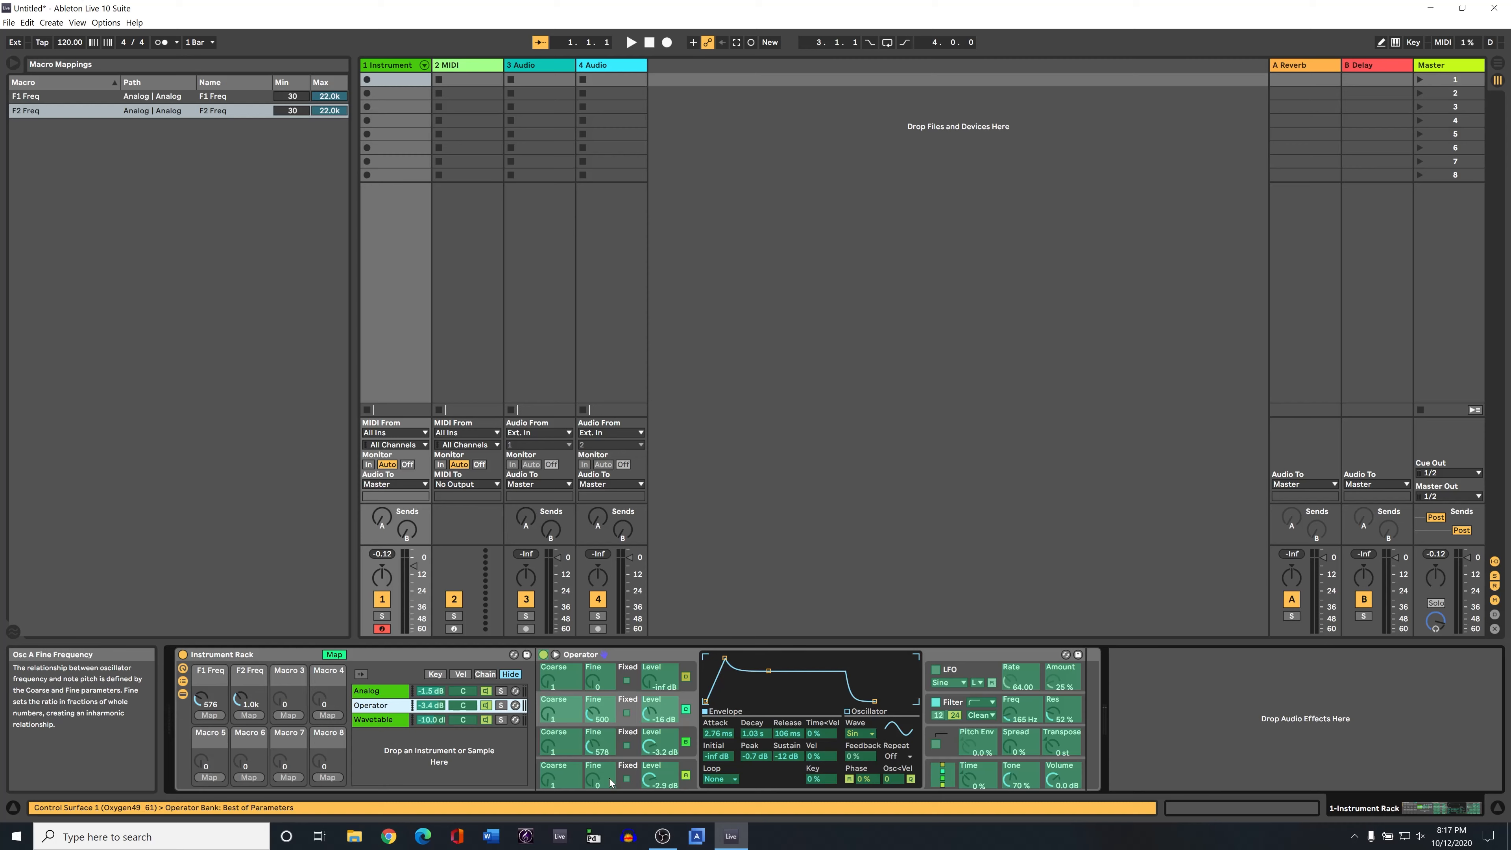
{"action": "left_click", "coordinate": [602, 758]}
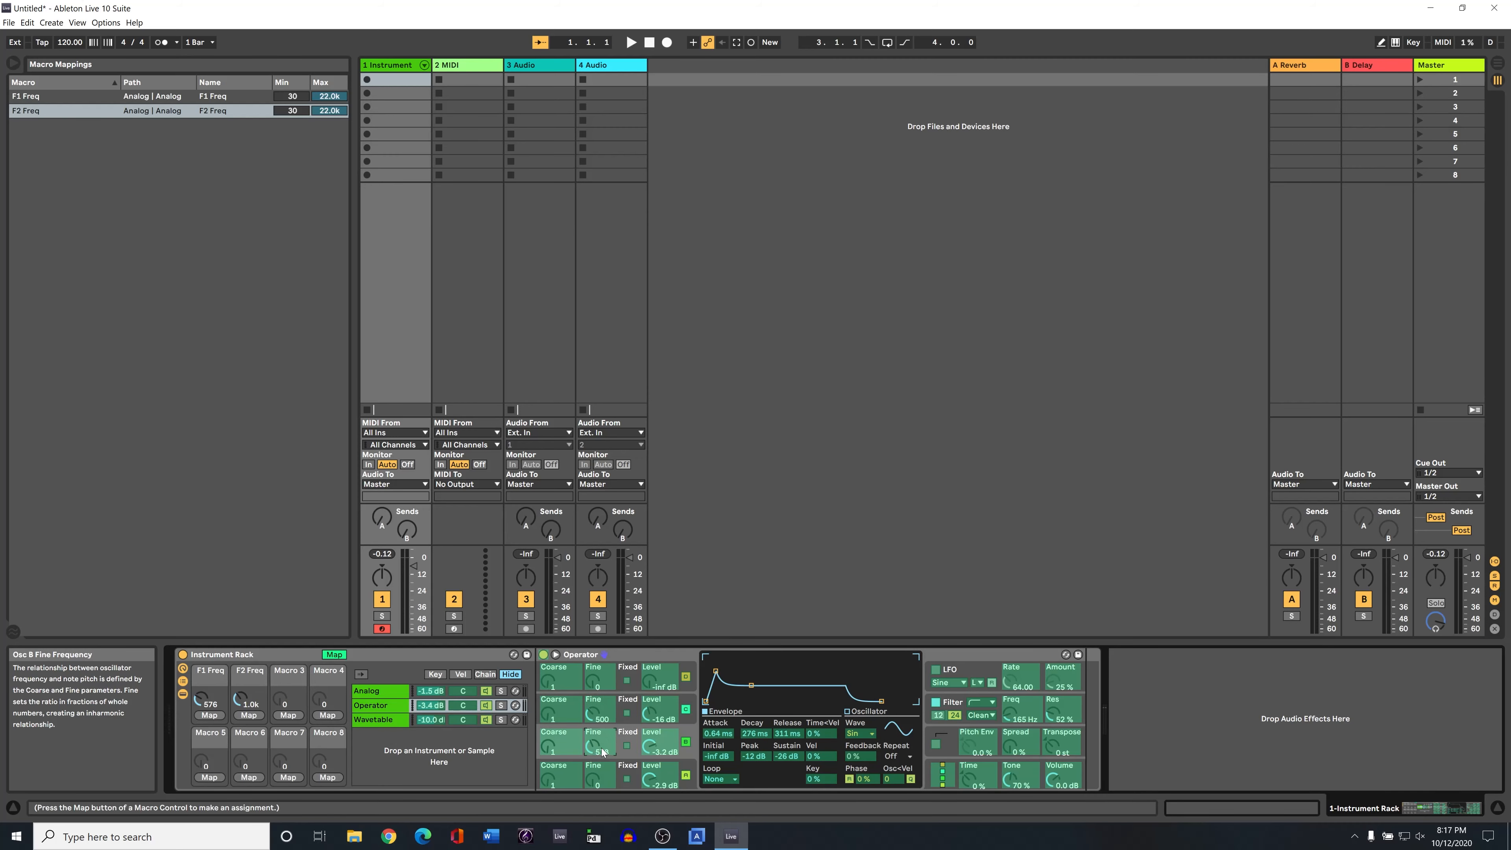
{"action": "left_click", "coordinate": [289, 716]}
{"action": "left_click", "coordinate": [613, 712]}
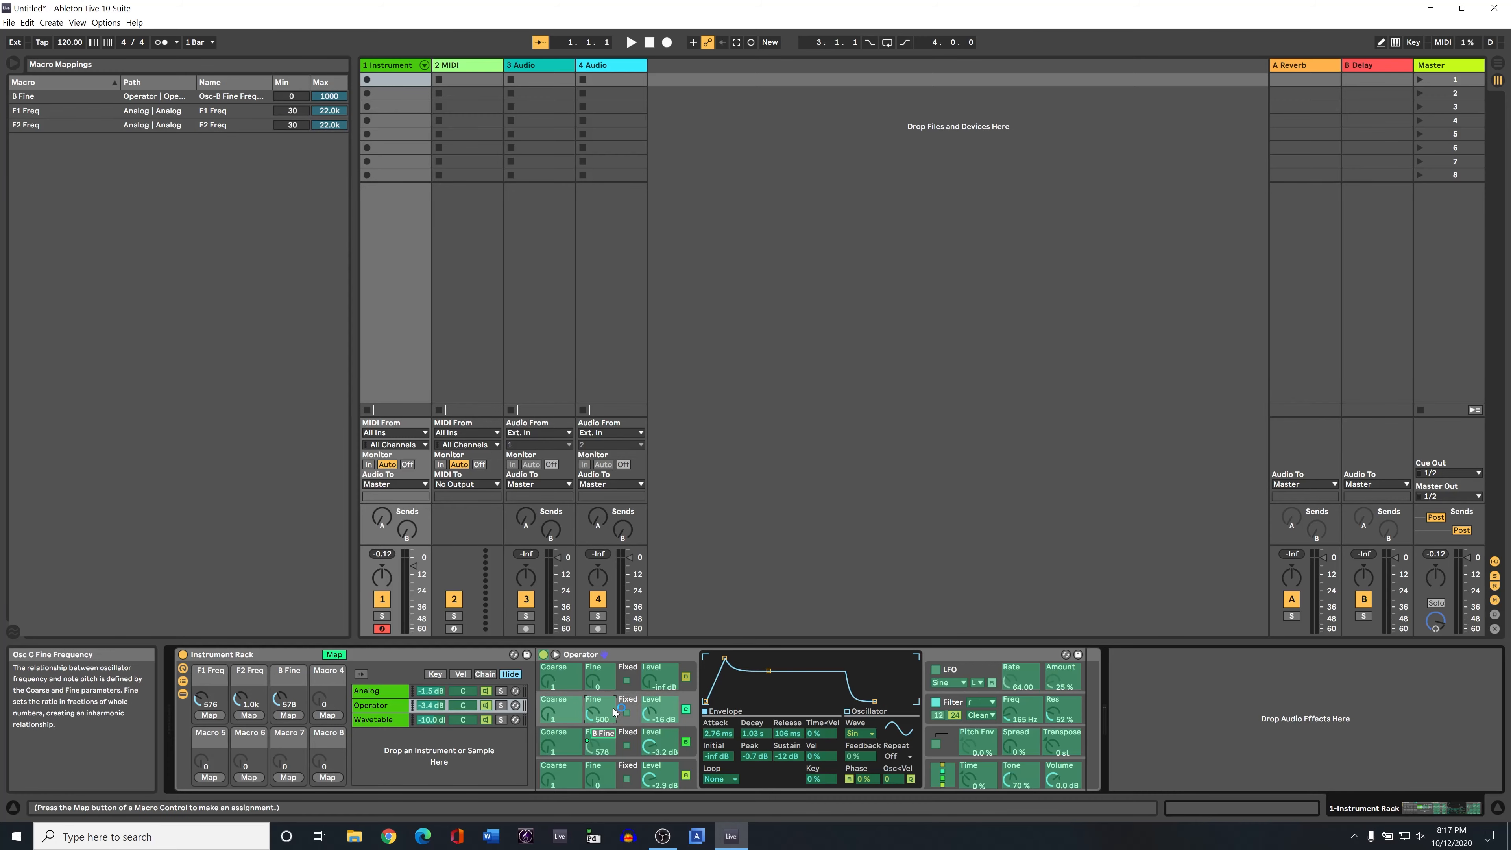
{"action": "left_click", "coordinate": [328, 715]}
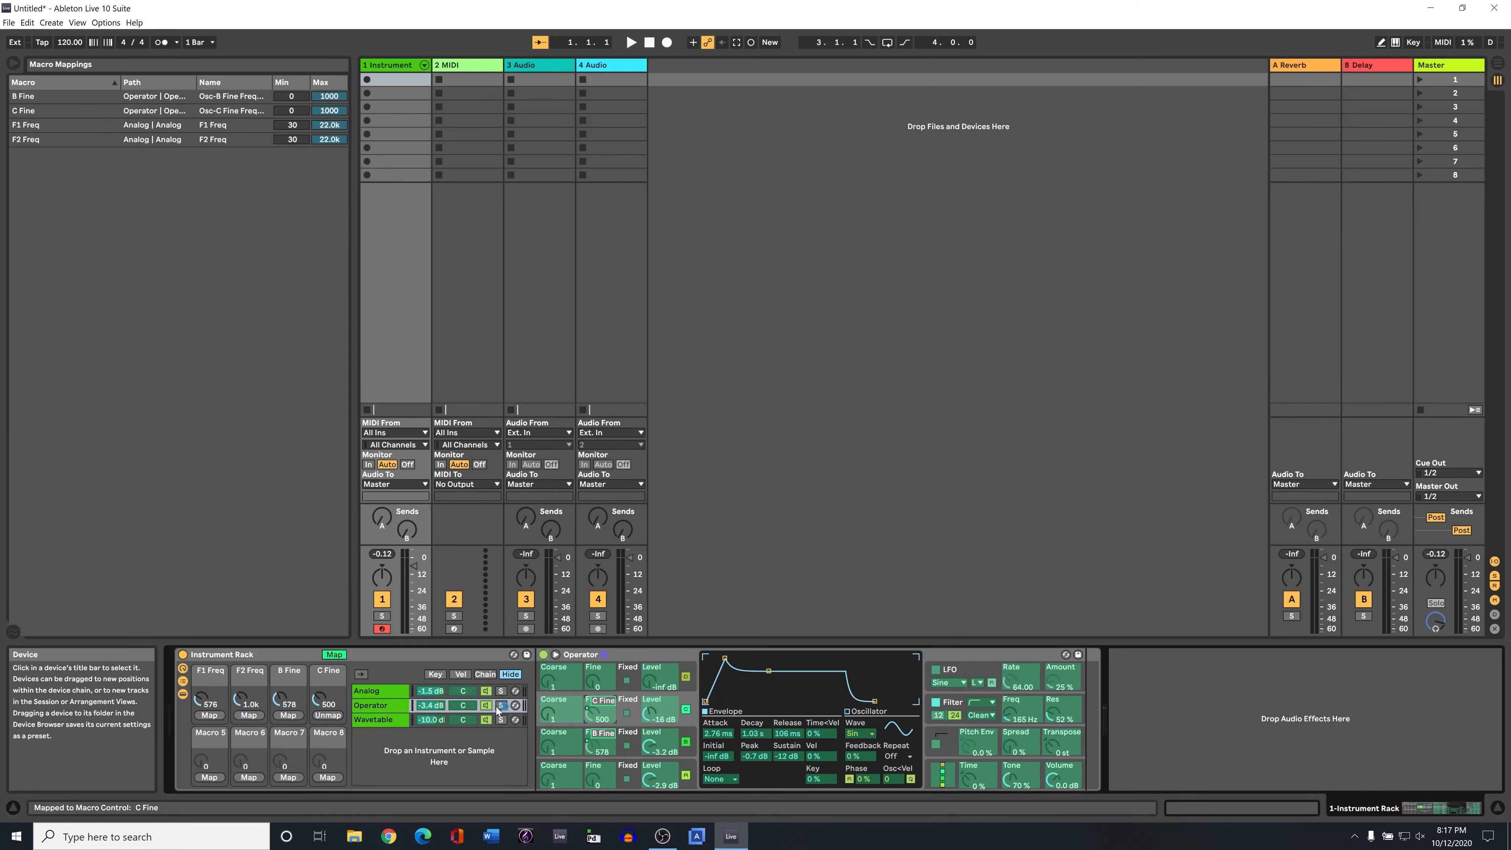
Step: Map Wavetable's LFO 1 Rate to Macro 5 and leave macro mapping mode
{"action": "left_click", "coordinate": [381, 720]}
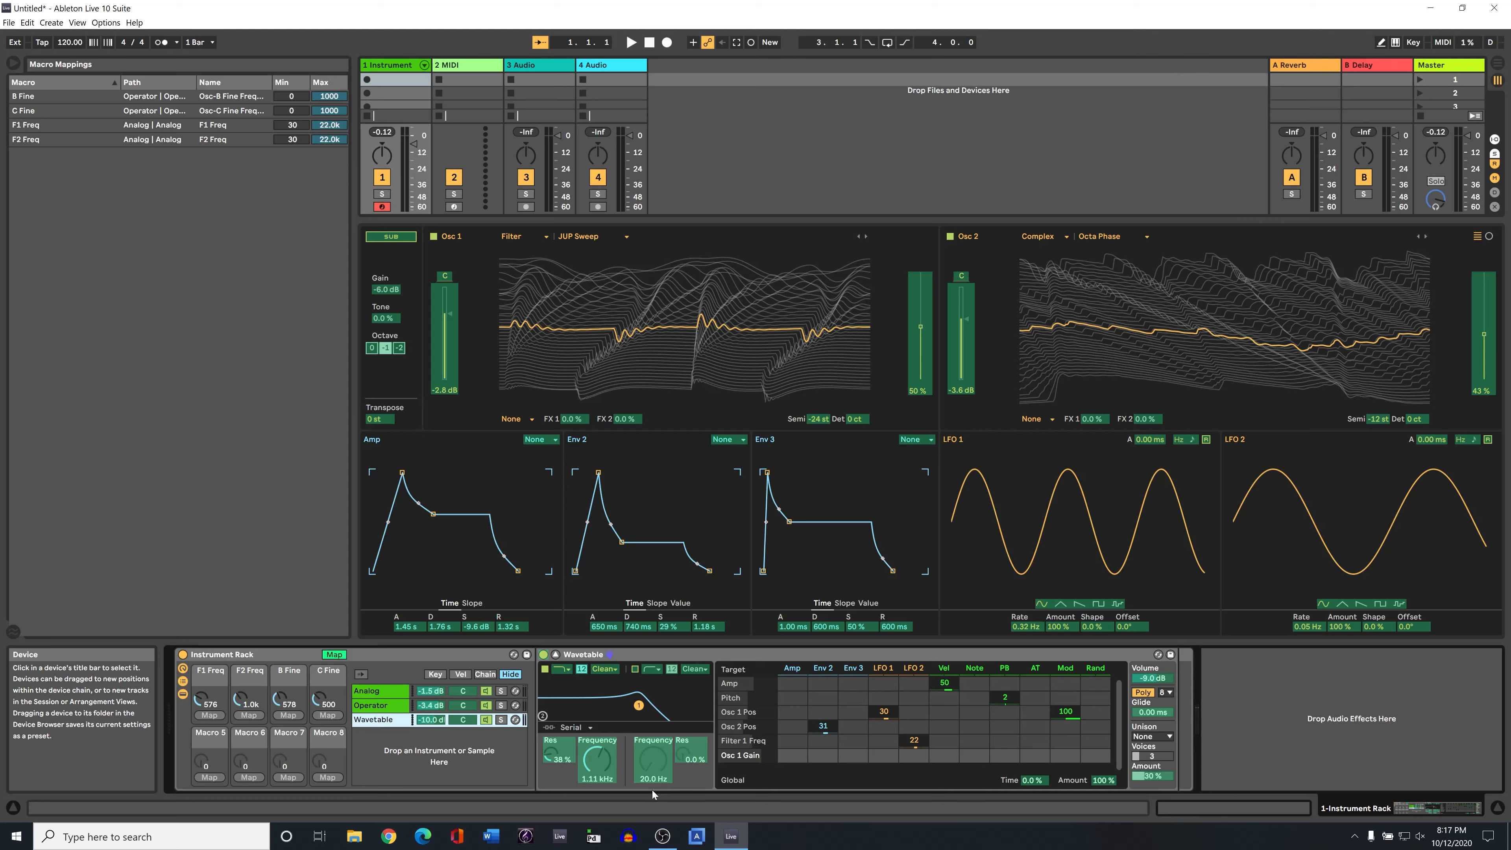
{"action": "left_click", "coordinate": [1027, 627]}
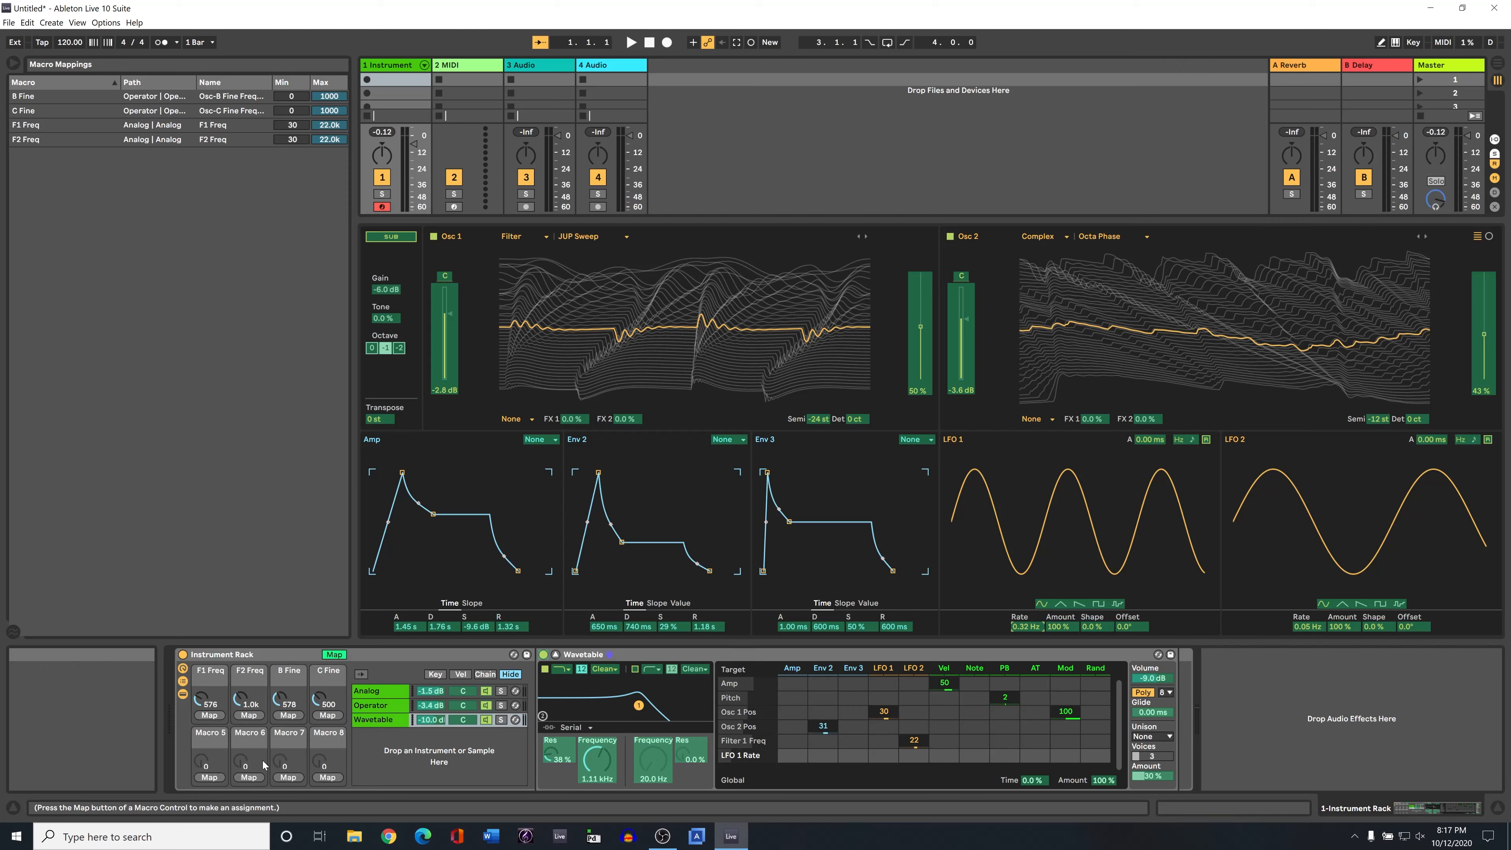
{"action": "left_click", "coordinate": [209, 778]}
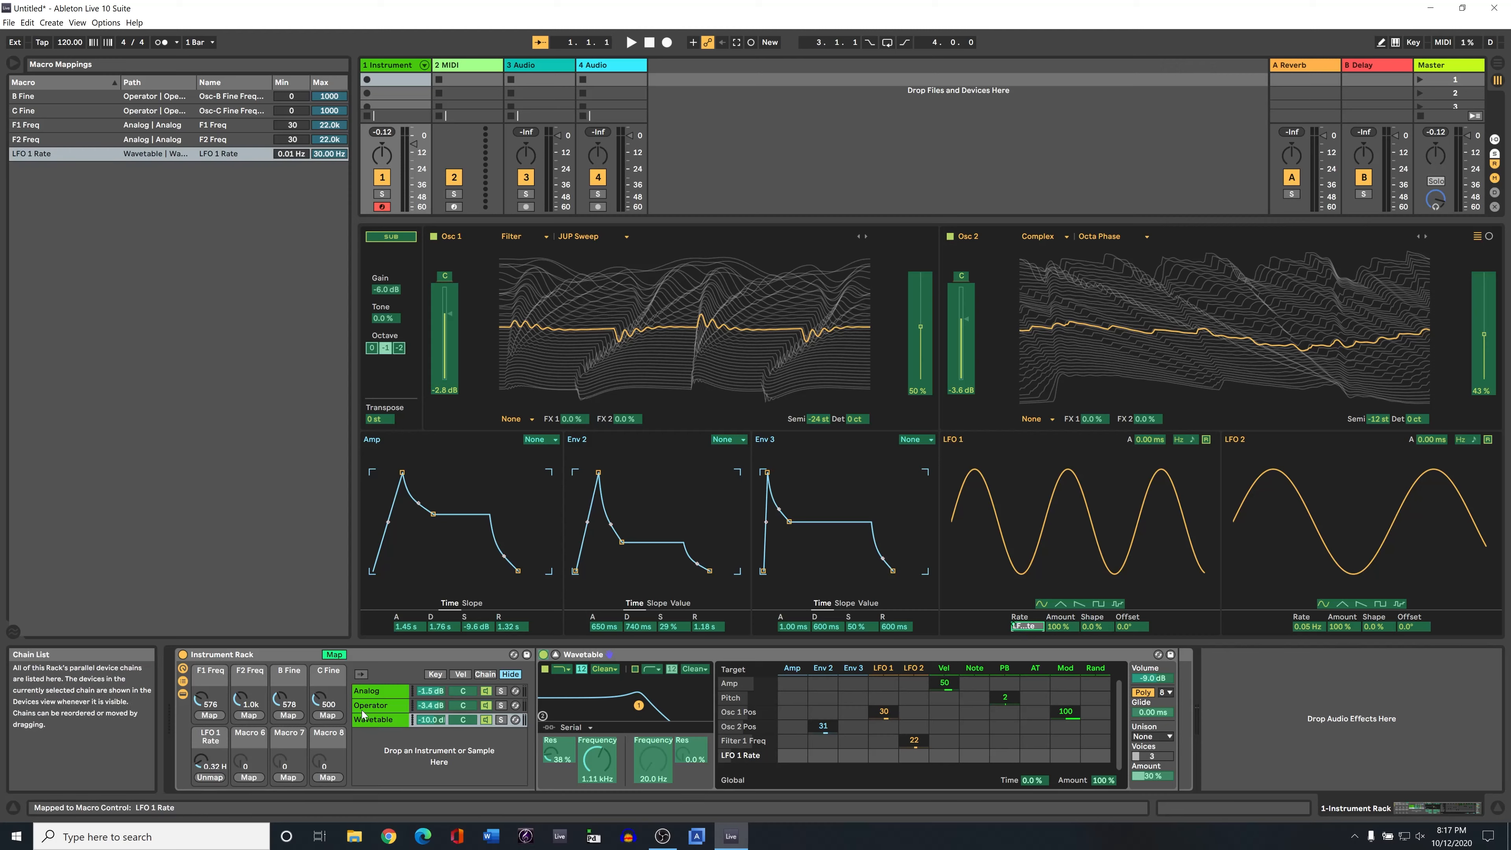
{"action": "left_click", "coordinate": [334, 655]}
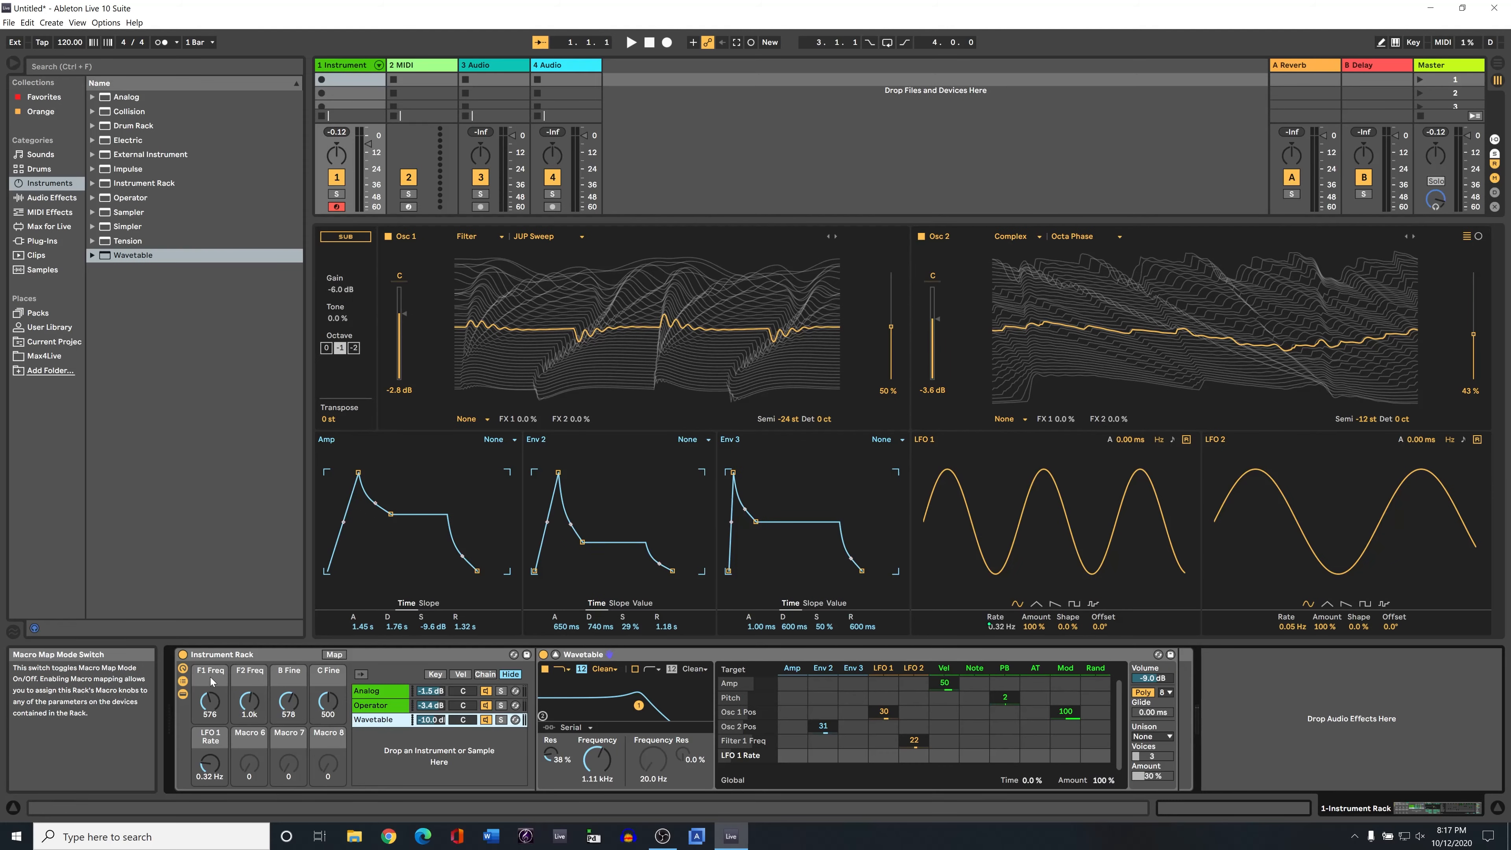
Step: Hide the rack's chain list and set the F1 Freq macro to 481 and F2 Freq to 625
{"action": "left_click", "coordinate": [183, 682]}
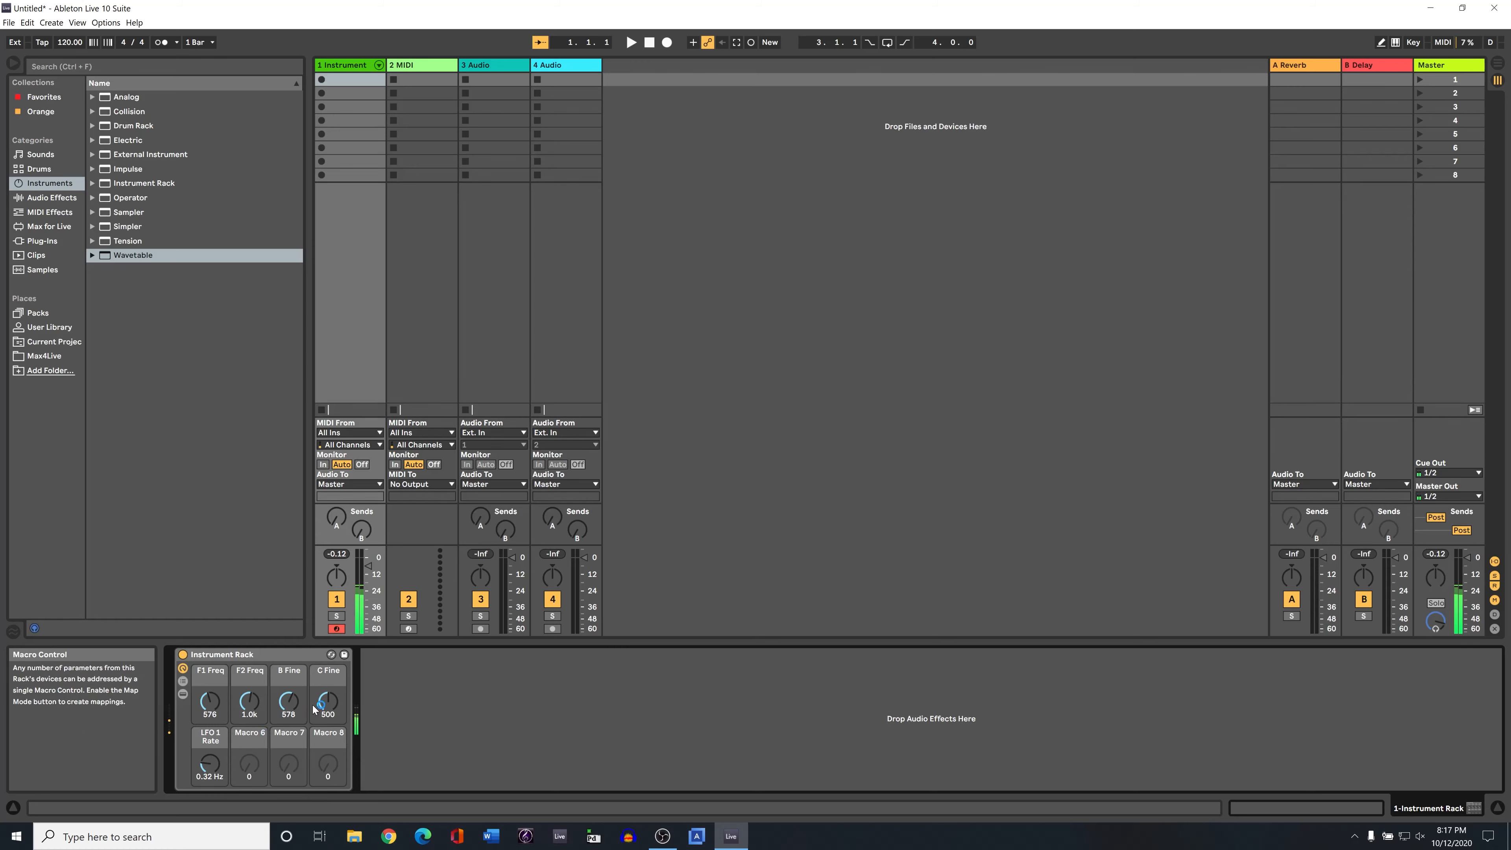
{"action": "left_click_drag", "start_coordinate": [210, 702], "coordinate": [209, 720]}
{"action": "left_click_drag", "start_coordinate": [220, 705], "coordinate": [249, 712]}
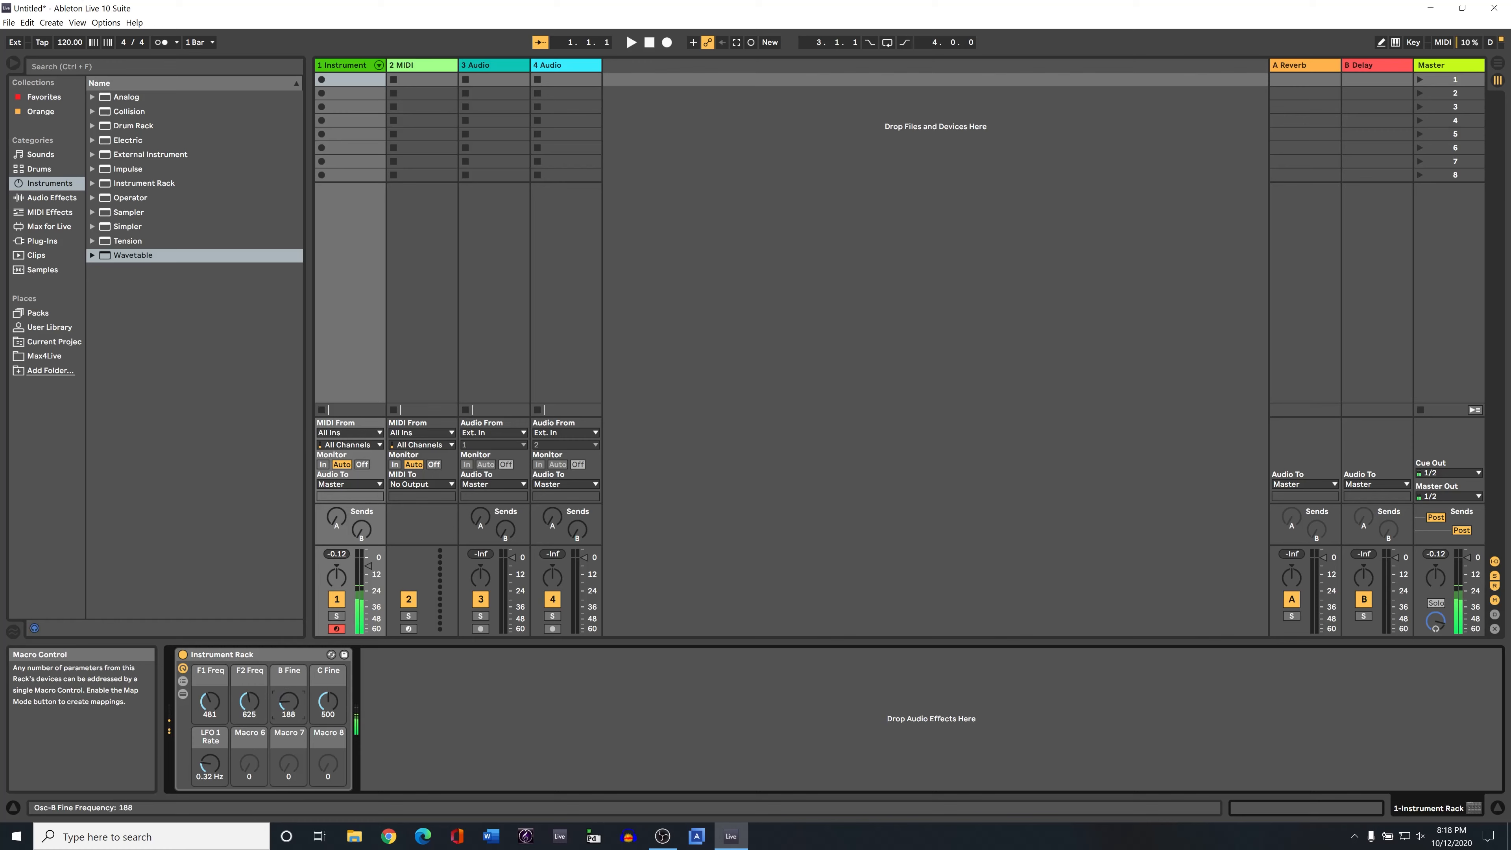
Step: Set the B Fine macro to 377, C Fine to 503 and LFO 1 Rate to 8.69 Hz
{"action": "left_click_drag", "start_coordinate": [289, 702], "coordinate": [289, 684]}
{"action": "left_click_drag", "start_coordinate": [328, 701], "coordinate": [328, 694]}
{"action": "key", "text": "Delete"}
{"action": "key", "text": "Delete"}
{"action": "left_click_drag", "start_coordinate": [289, 701], "coordinate": [289, 657]}
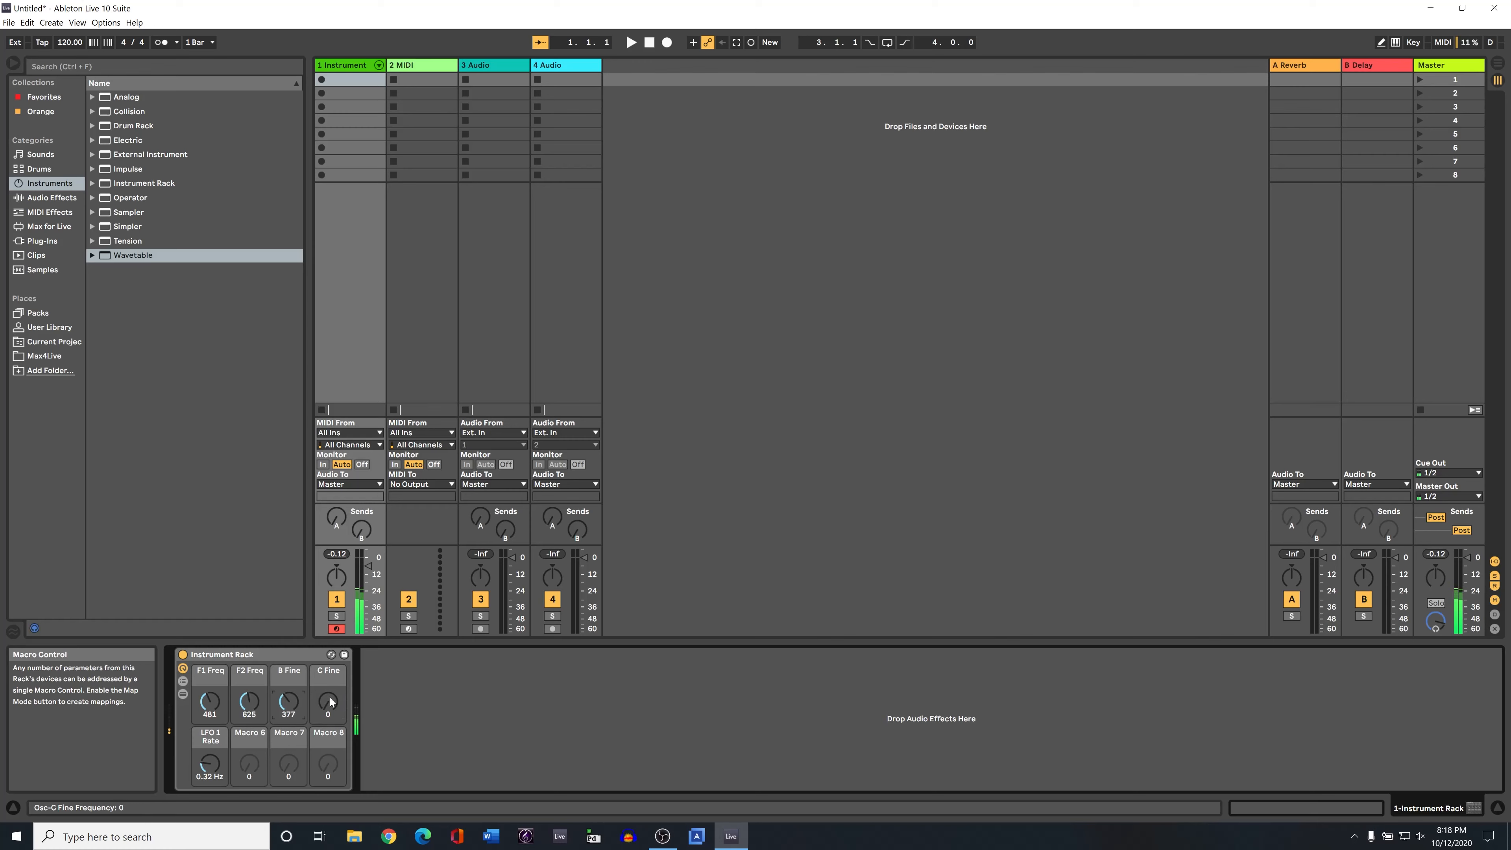
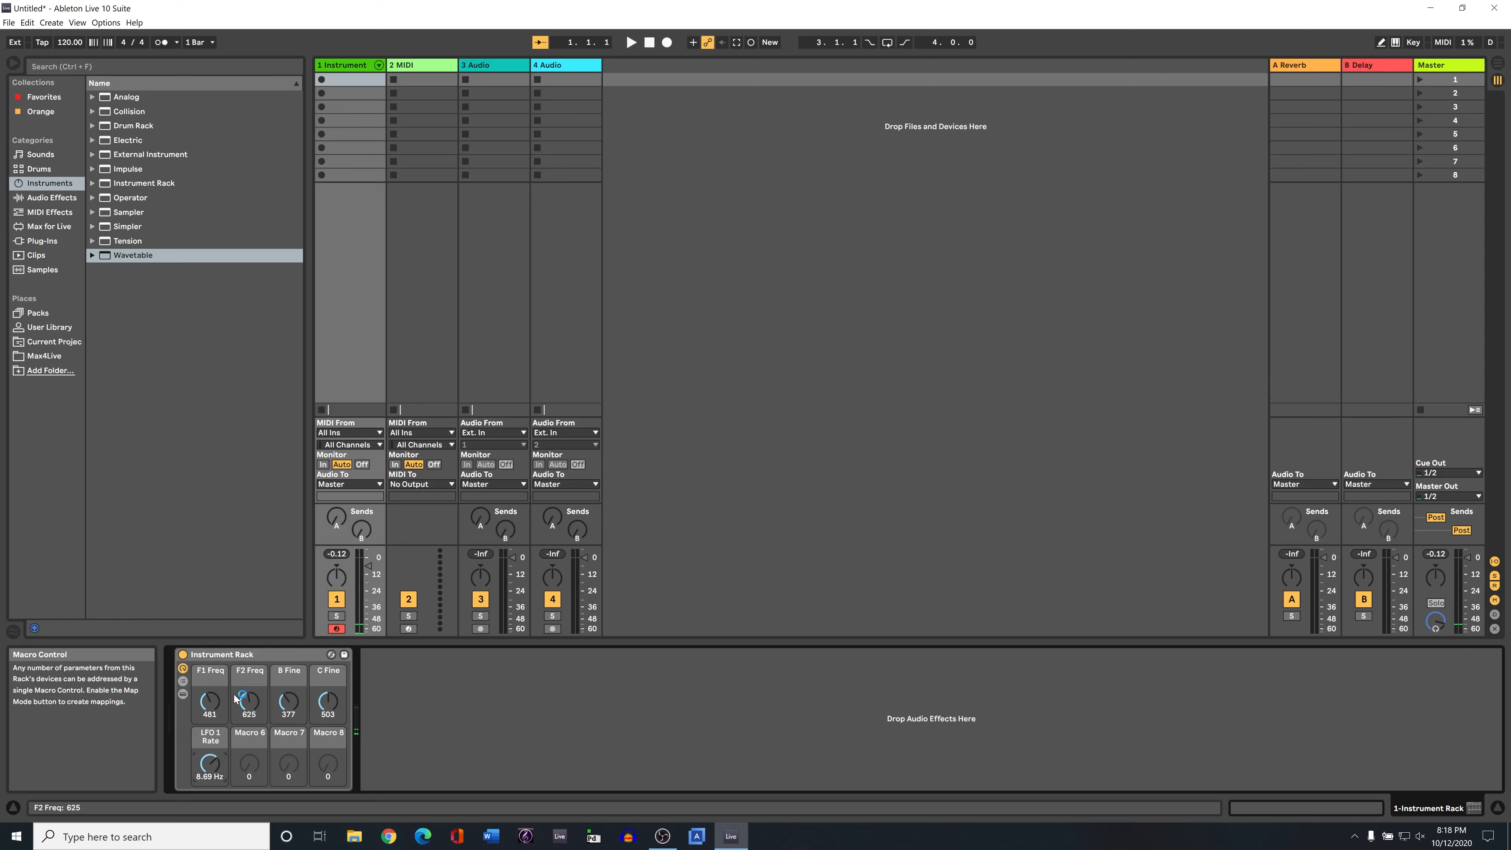
Step: Show the rack's chains and devices again and add an Echo effect after Wavetable in its chain
{"action": "left_click", "coordinate": [185, 683]}
{"action": "left_click", "coordinate": [185, 694]}
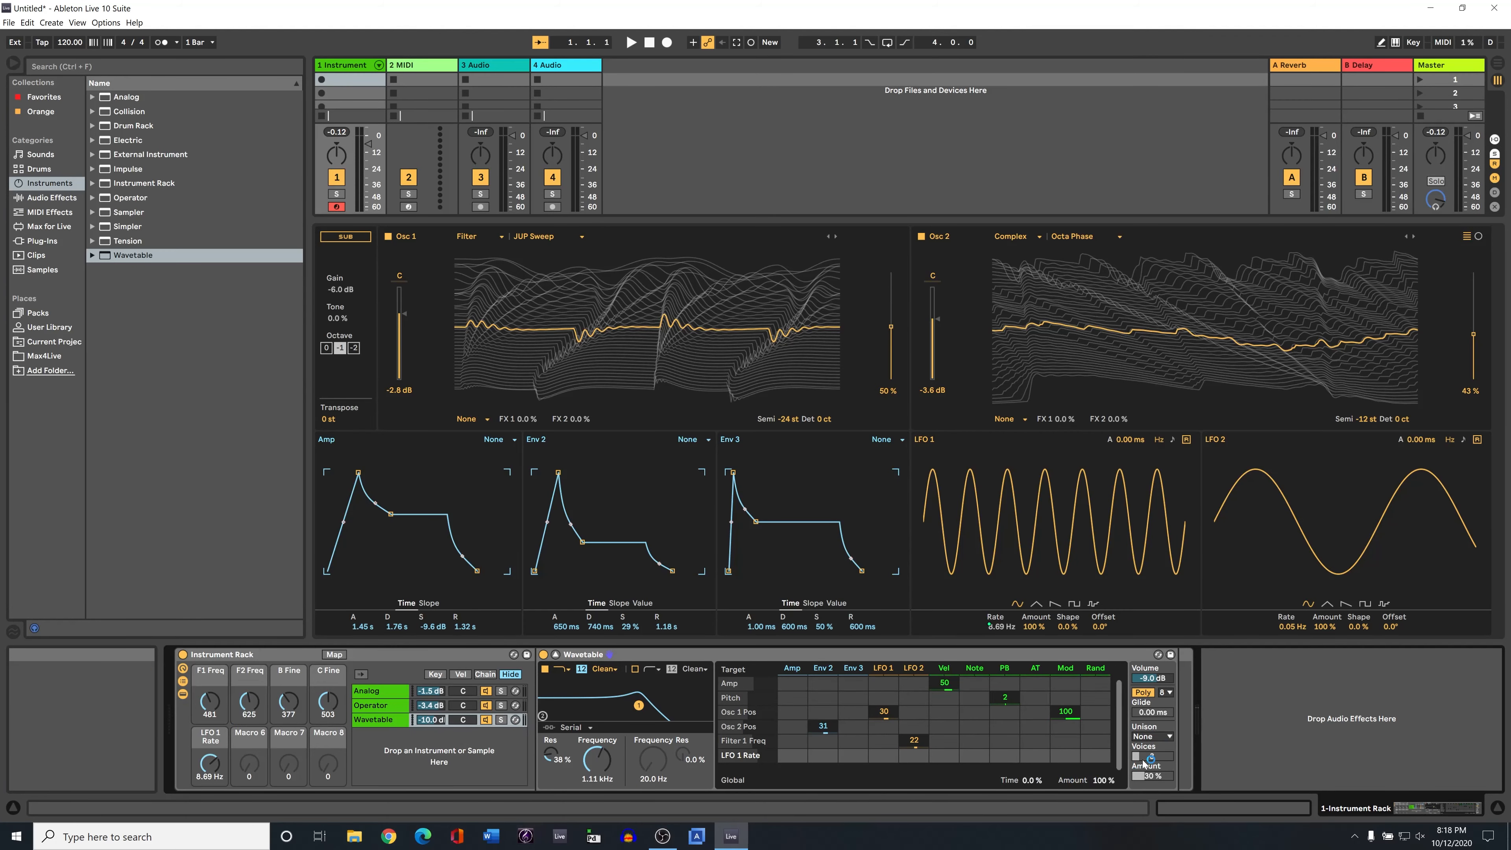
{"action": "left_click", "coordinate": [390, 695]}
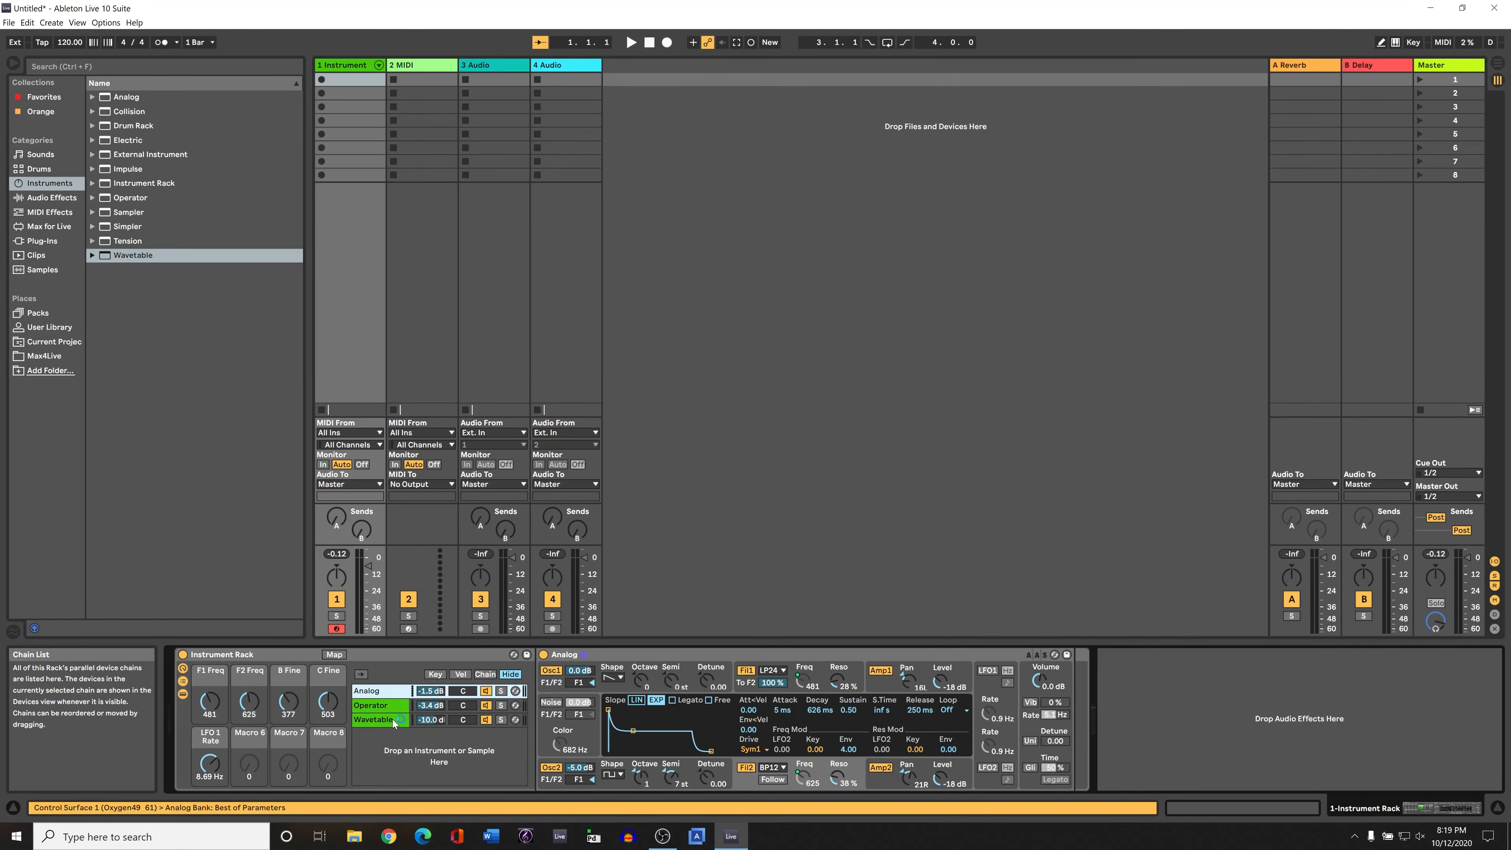
{"action": "left_click", "coordinate": [397, 720]}
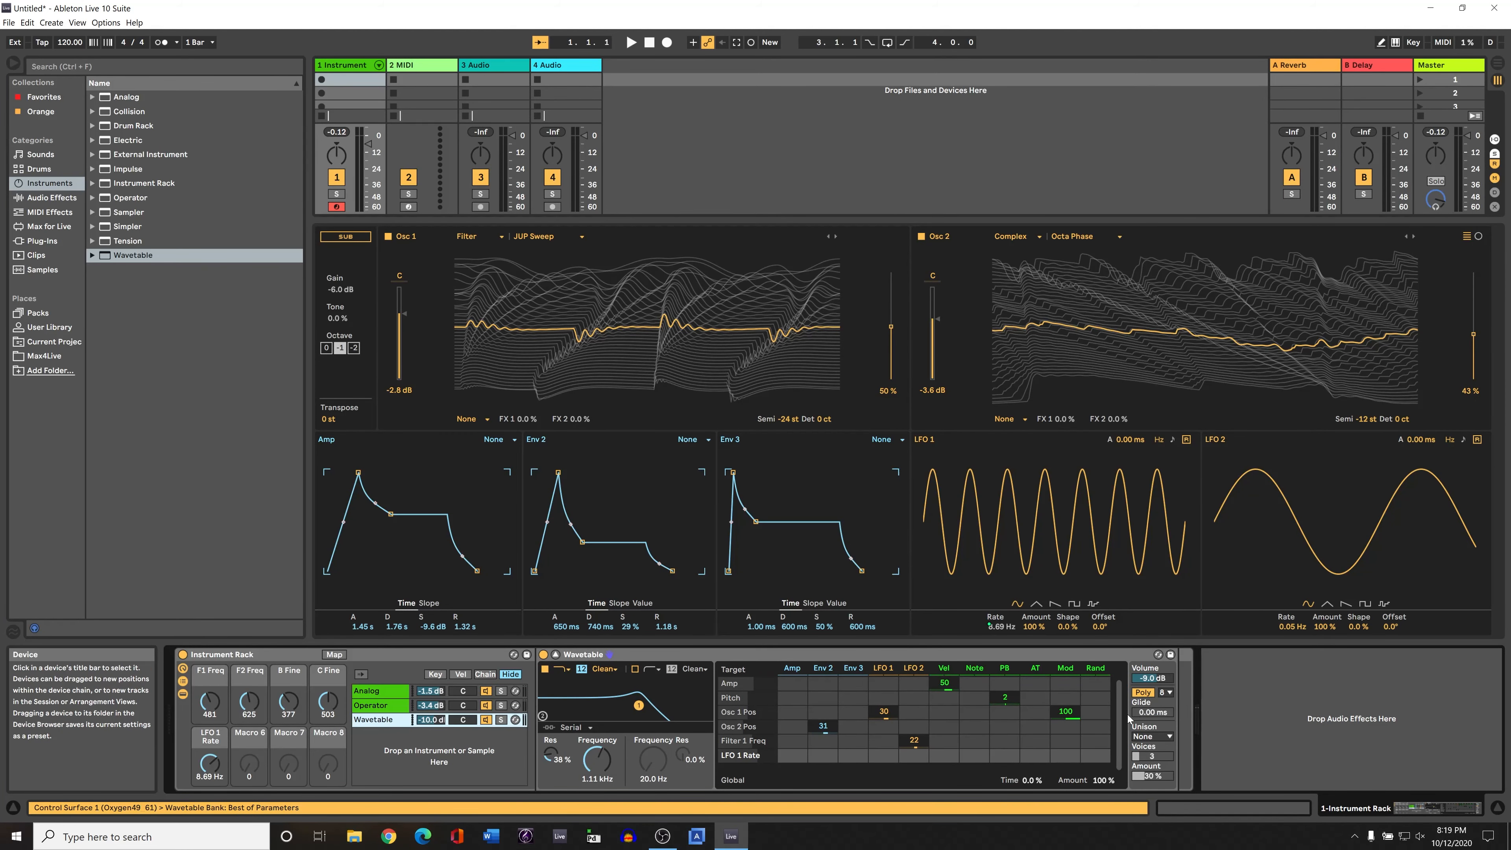
{"action": "left_click", "coordinate": [57, 201]}
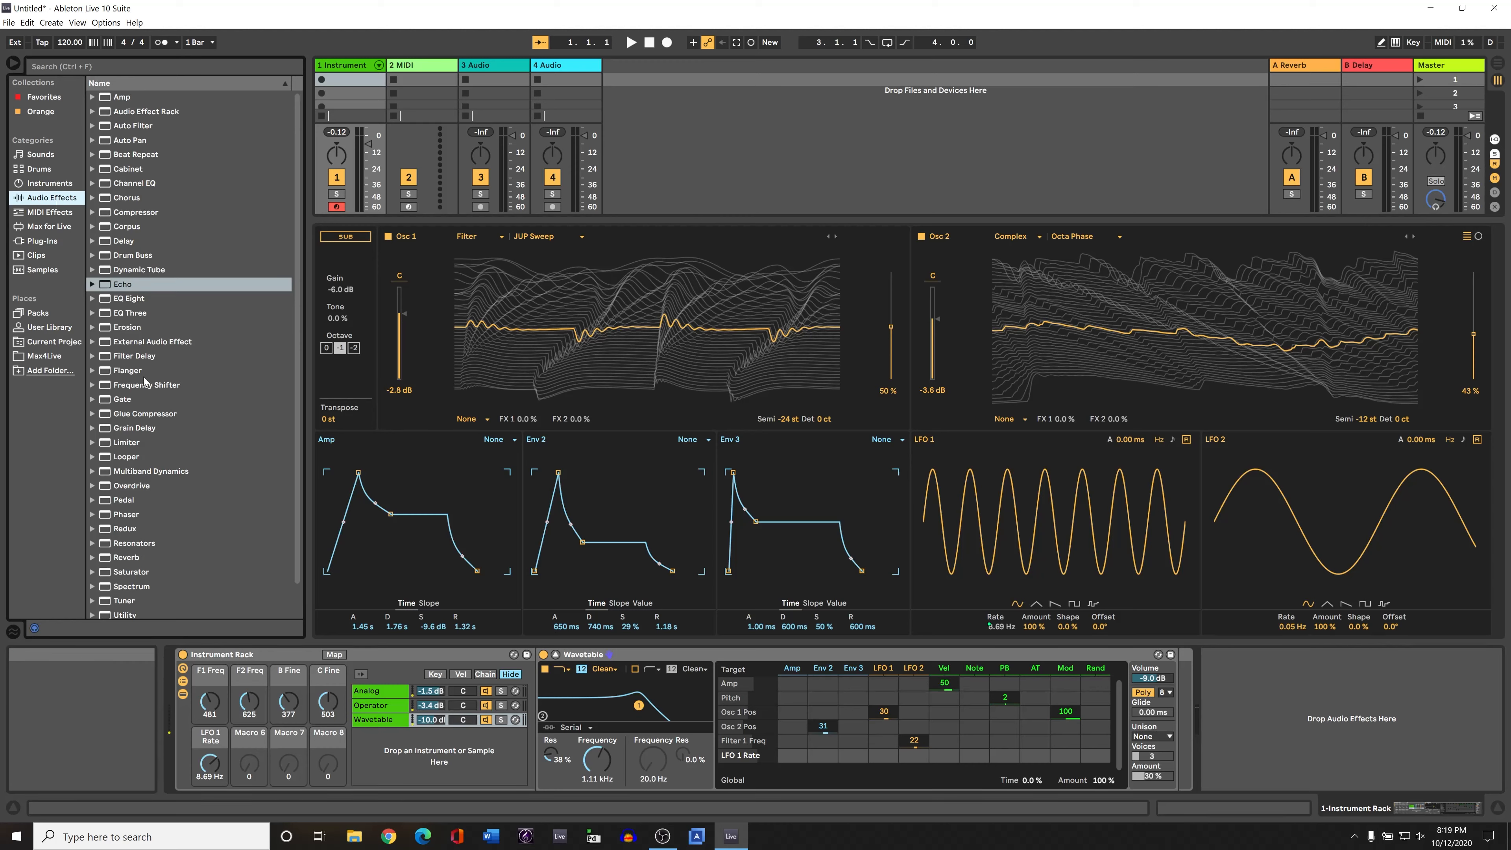
{"action": "left_click_drag", "start_coordinate": [111, 285], "coordinate": [1172, 701]}
Step: Solo the Wavetable chain while setting Echo's feedback to 80%, and turn the solo off again
{"action": "left_click", "coordinate": [434, 721]}
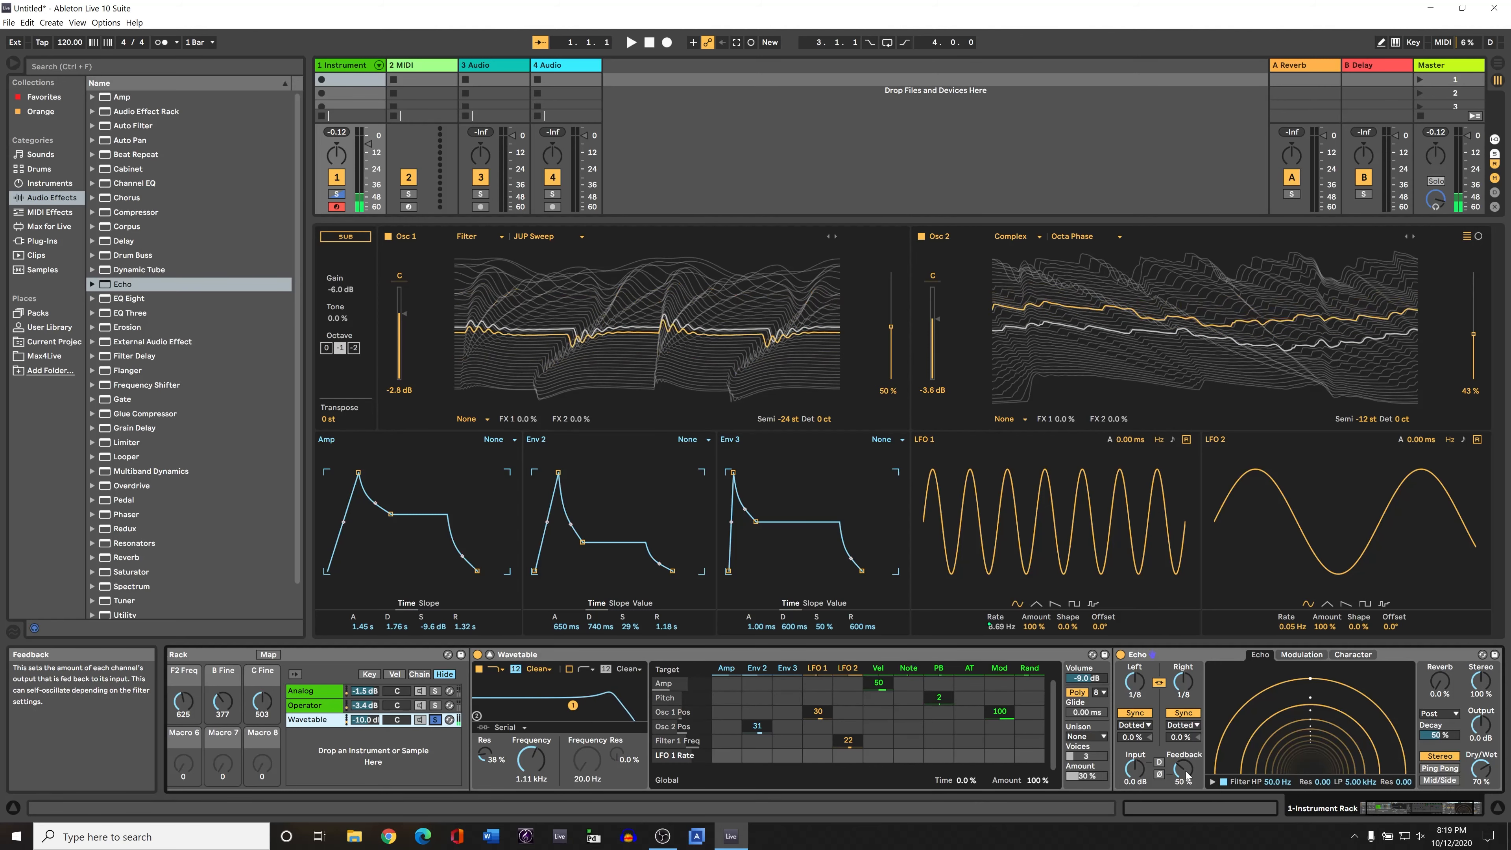
{"action": "left_click_drag", "start_coordinate": [1187, 772], "coordinate": [1186, 750]}
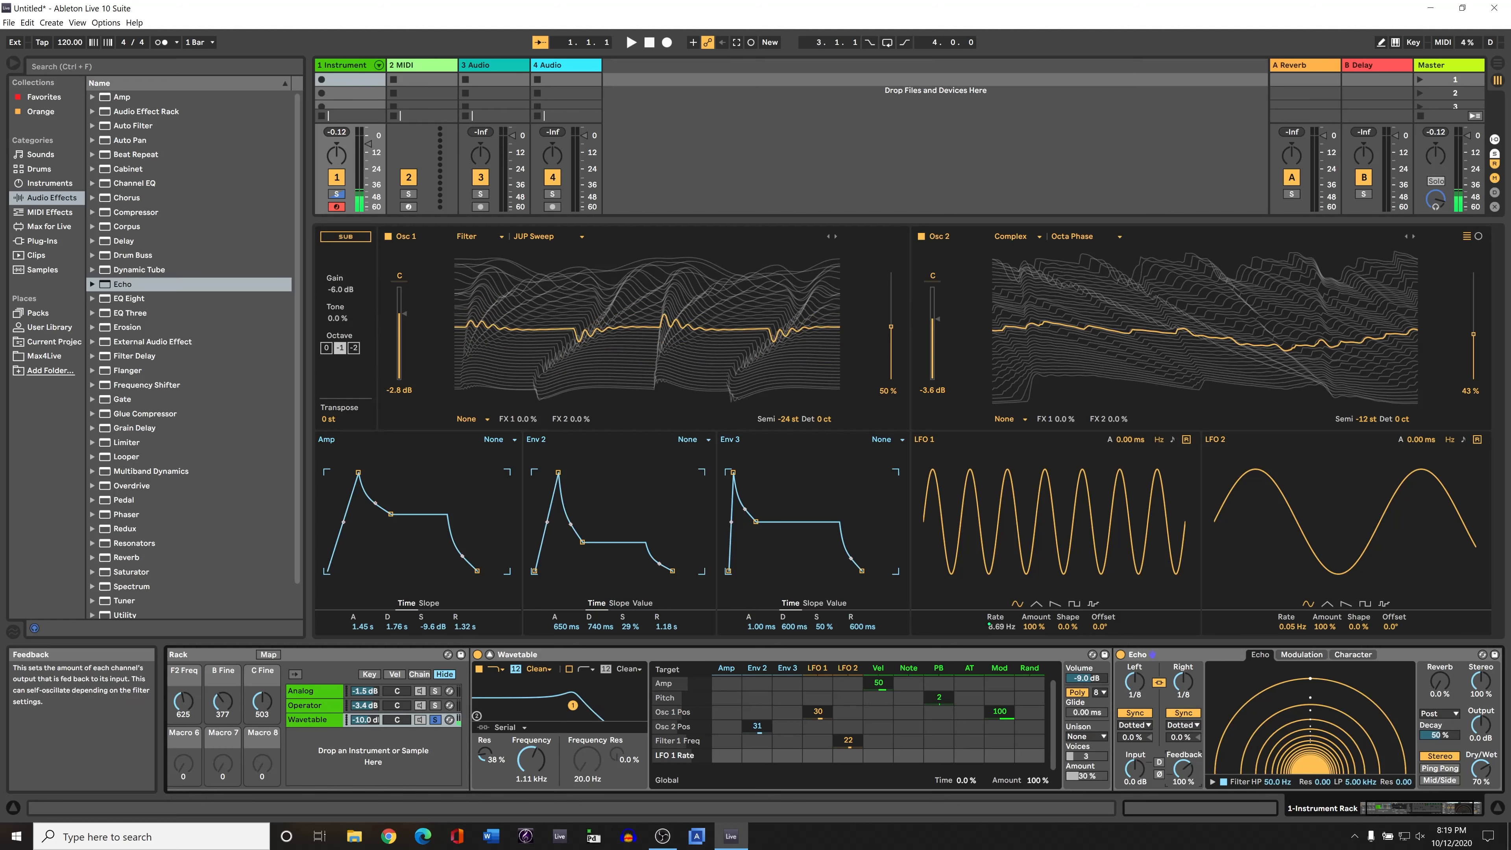
{"action": "left_click_drag", "start_coordinate": [1194, 773], "coordinate": [1194, 785]}
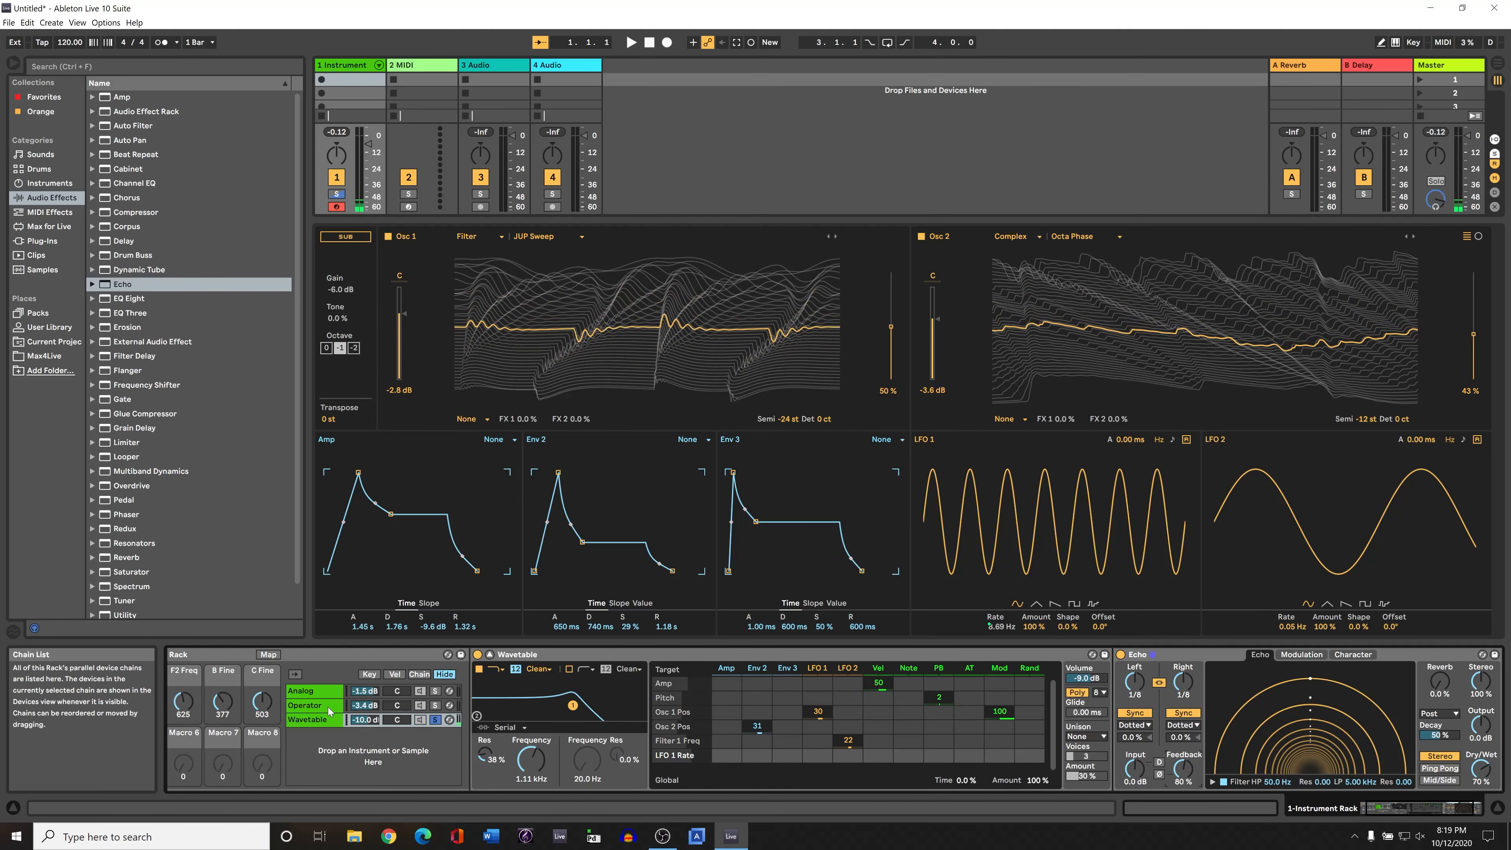
{"action": "left_click", "coordinate": [434, 721]}
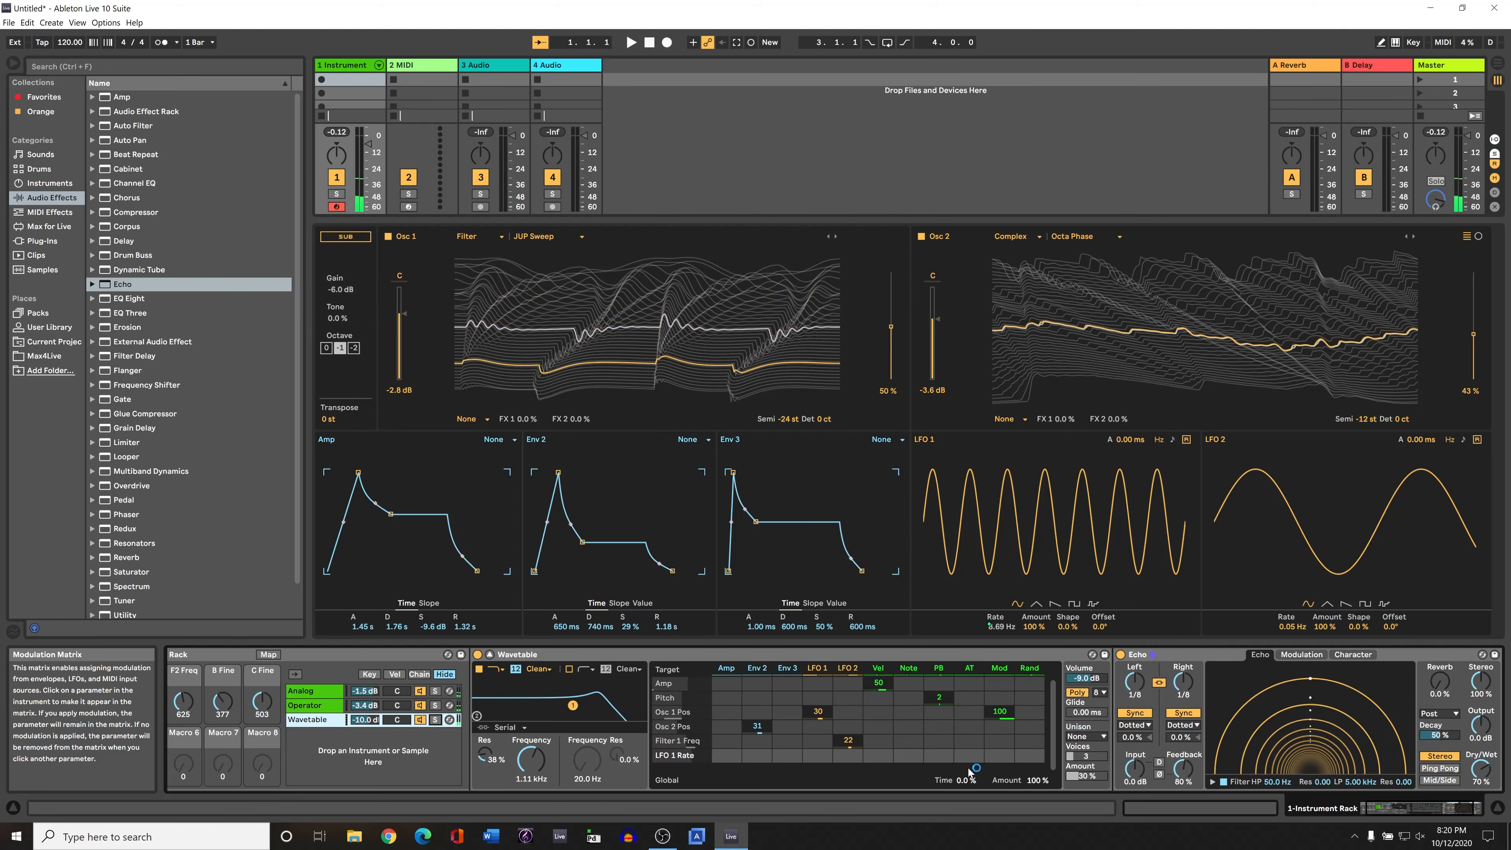
Step: Add a Chorus effect after Analog in its chain, with a modulation amount of 1.63 ms and a rate of 3.32 Hz
{"action": "left_click", "coordinate": [318, 693]}
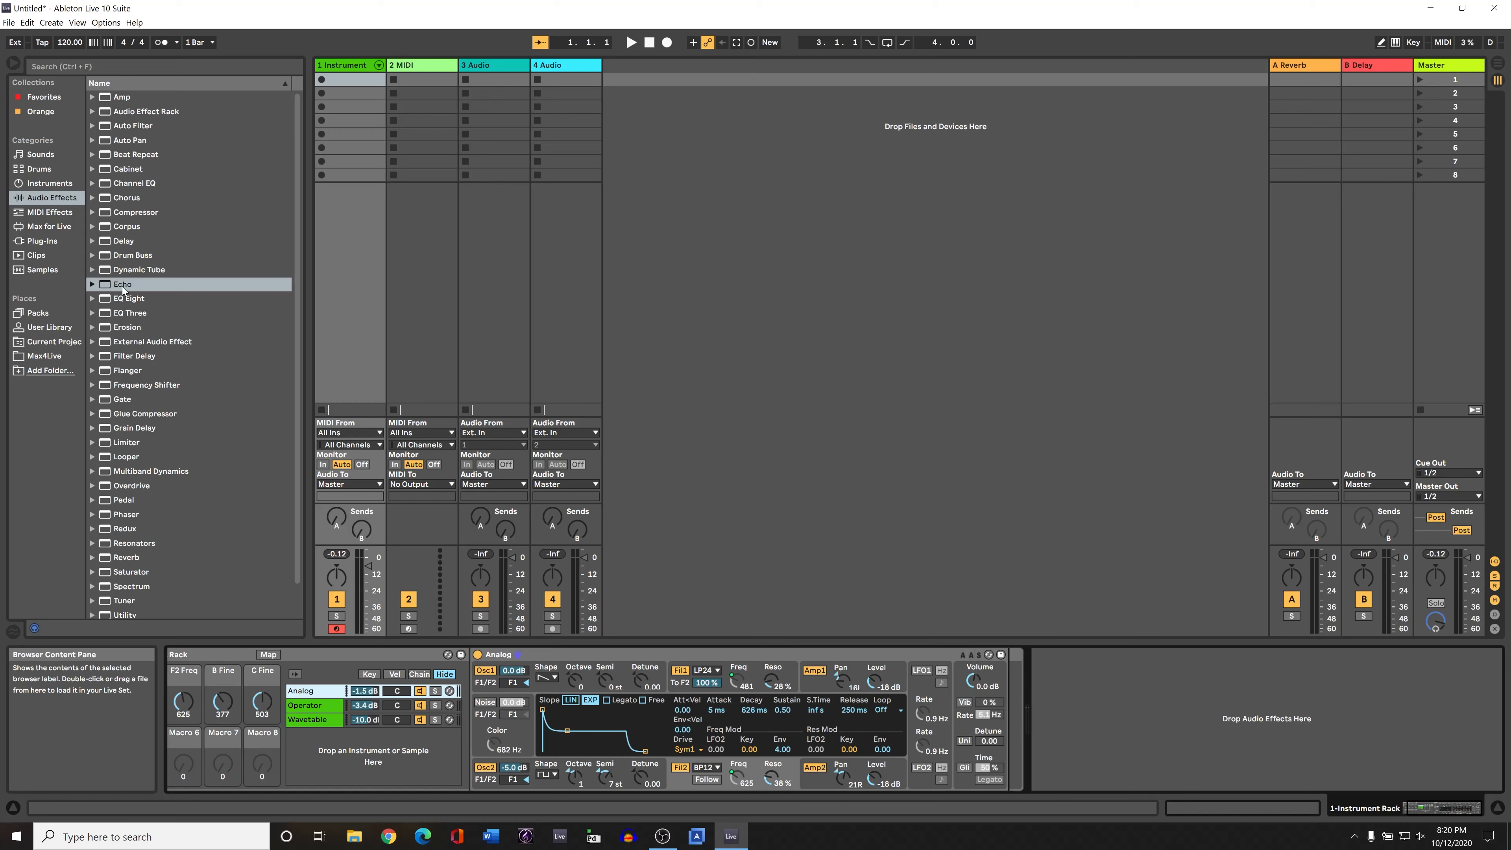
{"action": "left_click", "coordinate": [118, 199]}
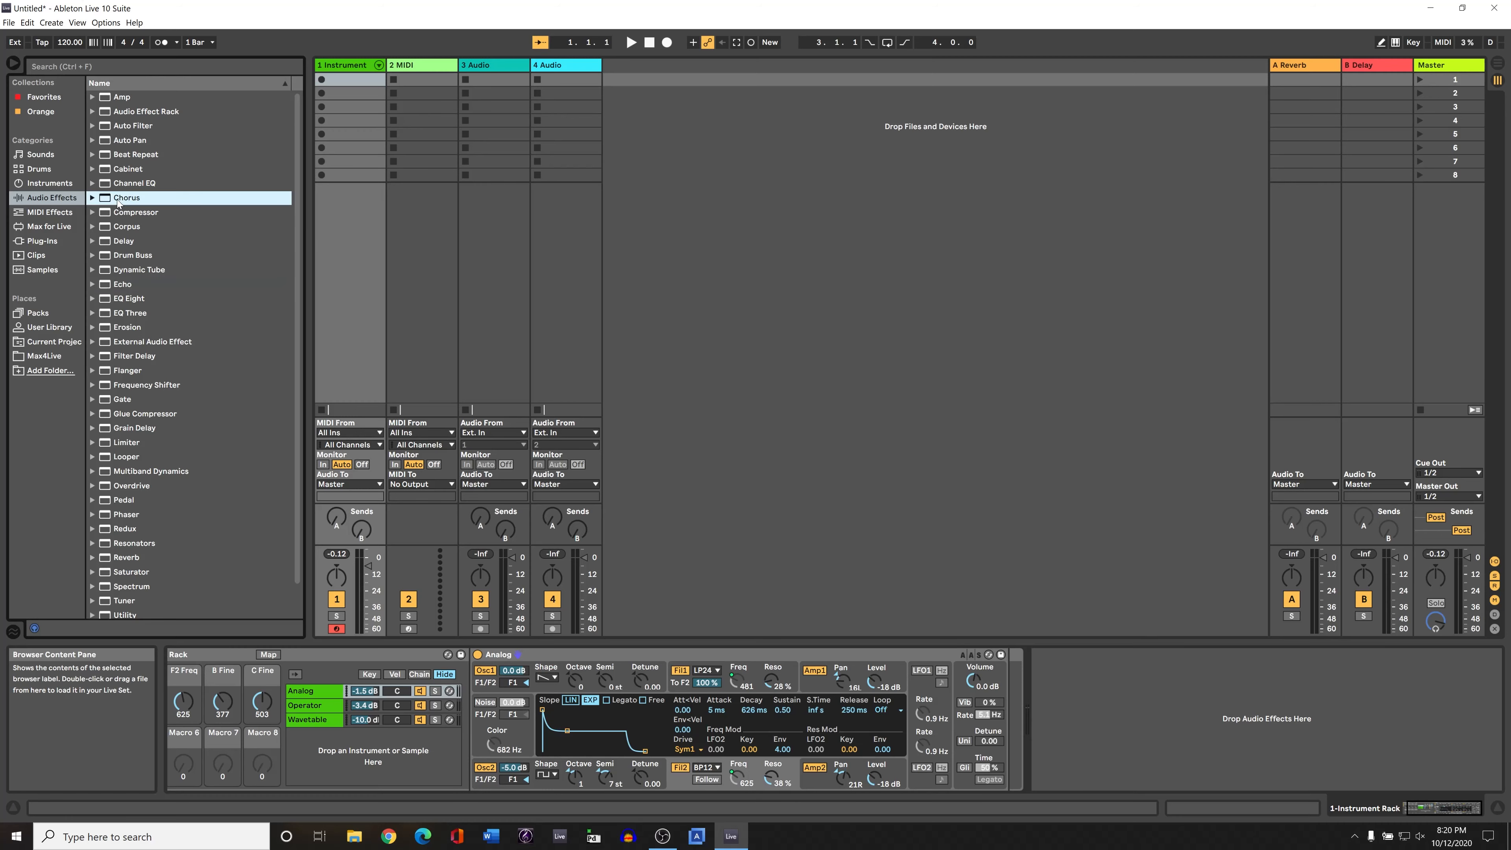
{"action": "left_click_drag", "start_coordinate": [115, 205], "coordinate": [1028, 716]}
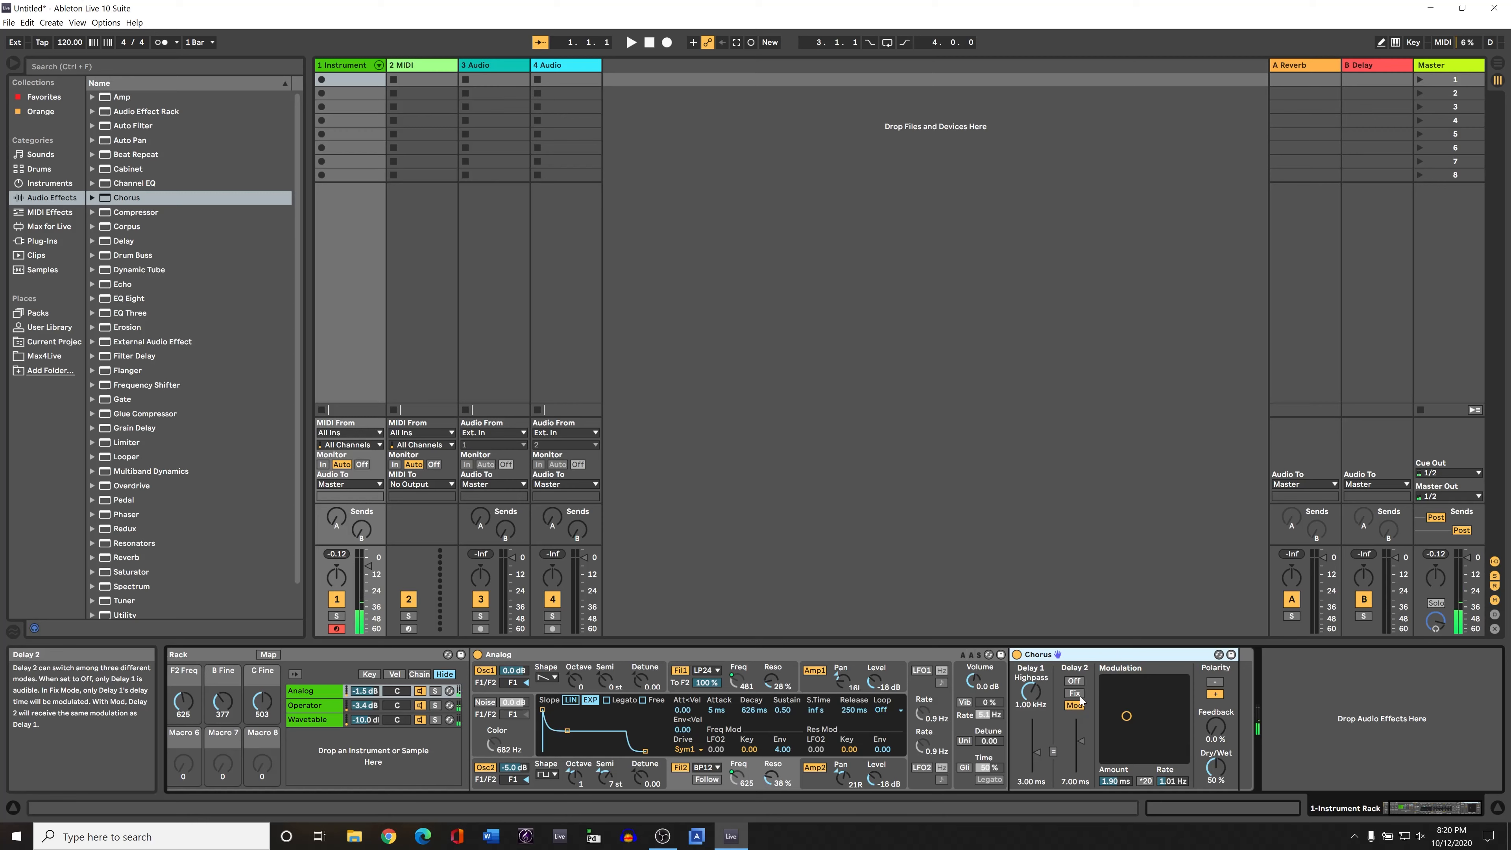
{"action": "mouse_move", "coordinate": [1127, 716]}
{"action": "left_mouse_down"}
{"action": "mouse_move", "coordinate": [1111, 736]}
{"action": "mouse_move", "coordinate": [1169, 712]}
{"action": "mouse_move", "coordinate": [1149, 719]}
{"action": "left_mouse_up"}
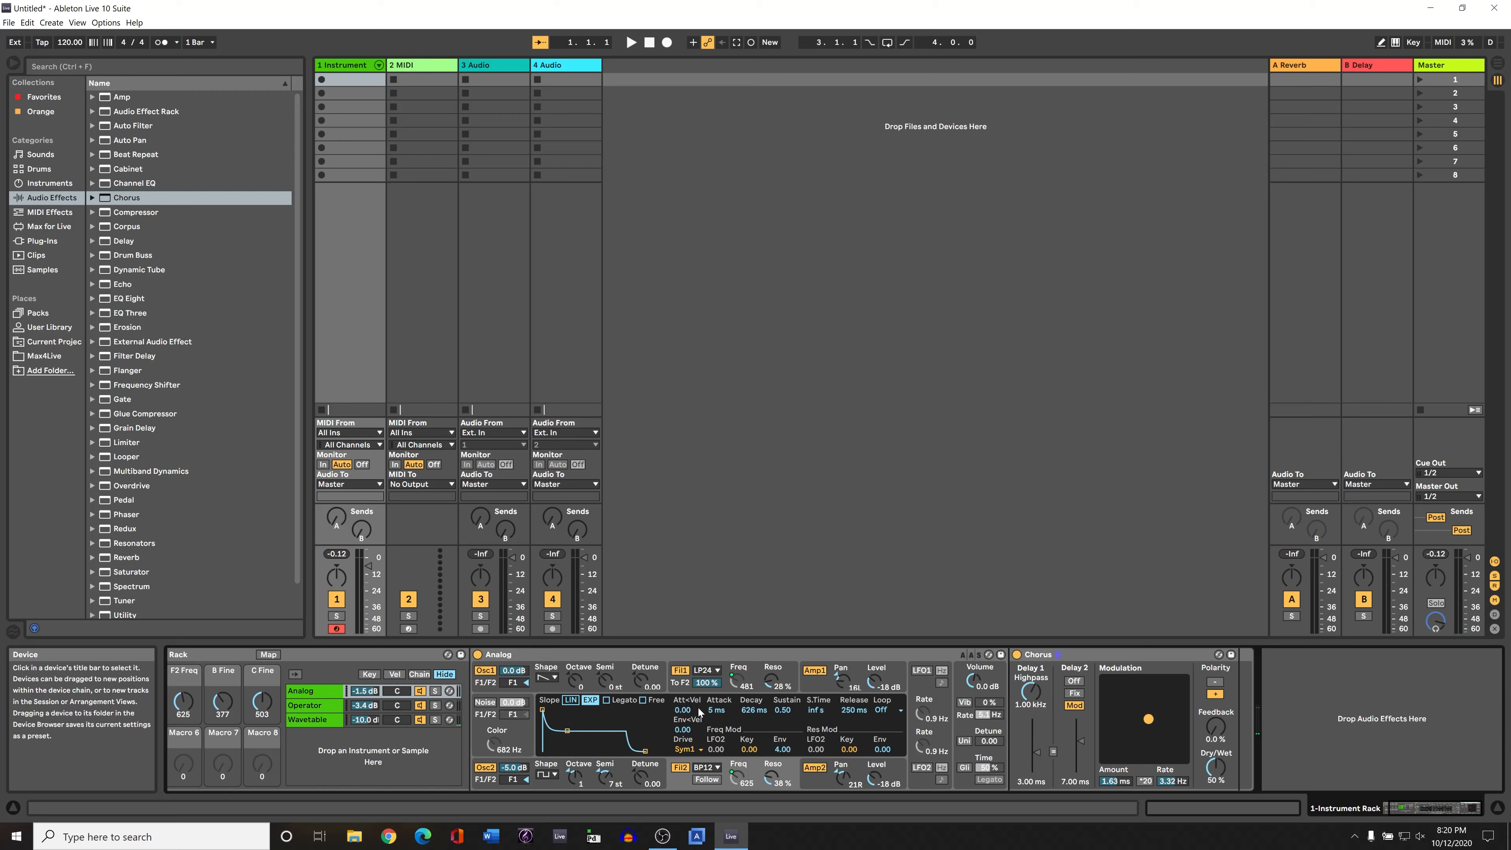
Step: Duplicate the Analog chain and pan the first copy to 50L and the second to 50R
{"action": "left_click", "coordinate": [330, 692]}
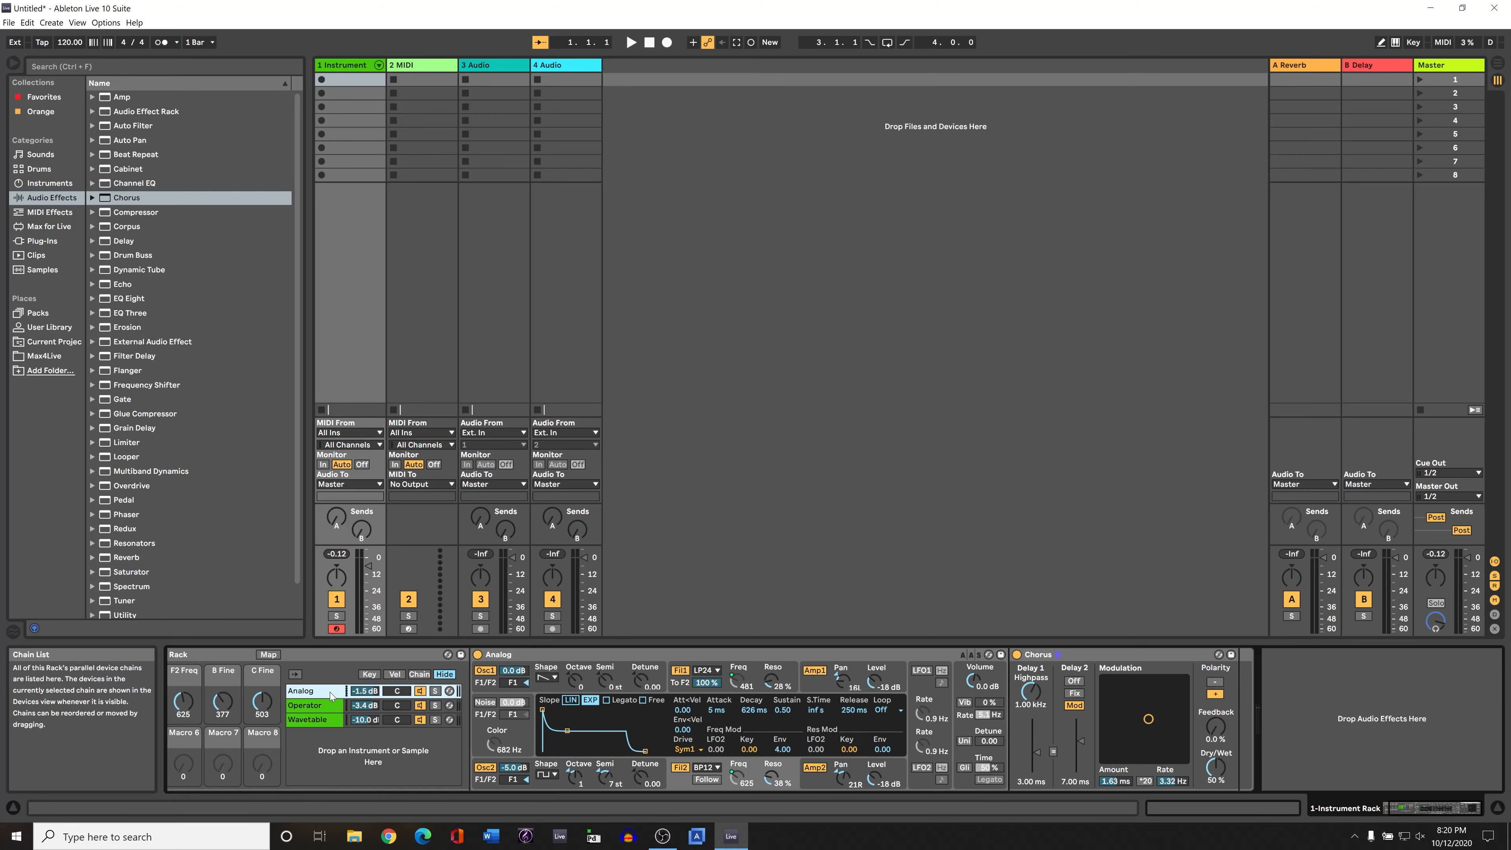
{"action": "right_click", "coordinate": [331, 694]}
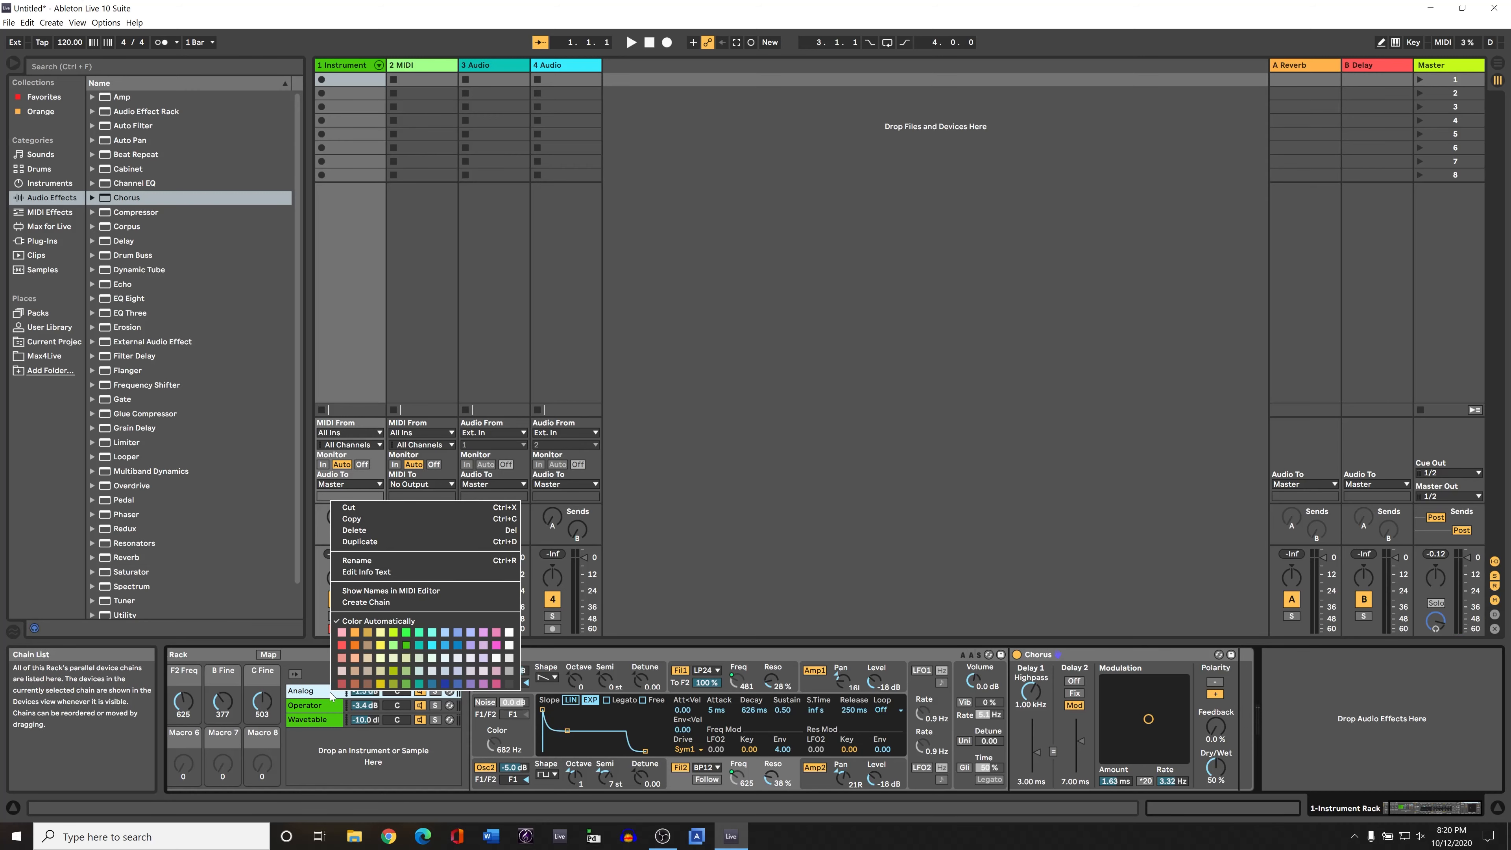
{"action": "left_click", "coordinate": [382, 543]}
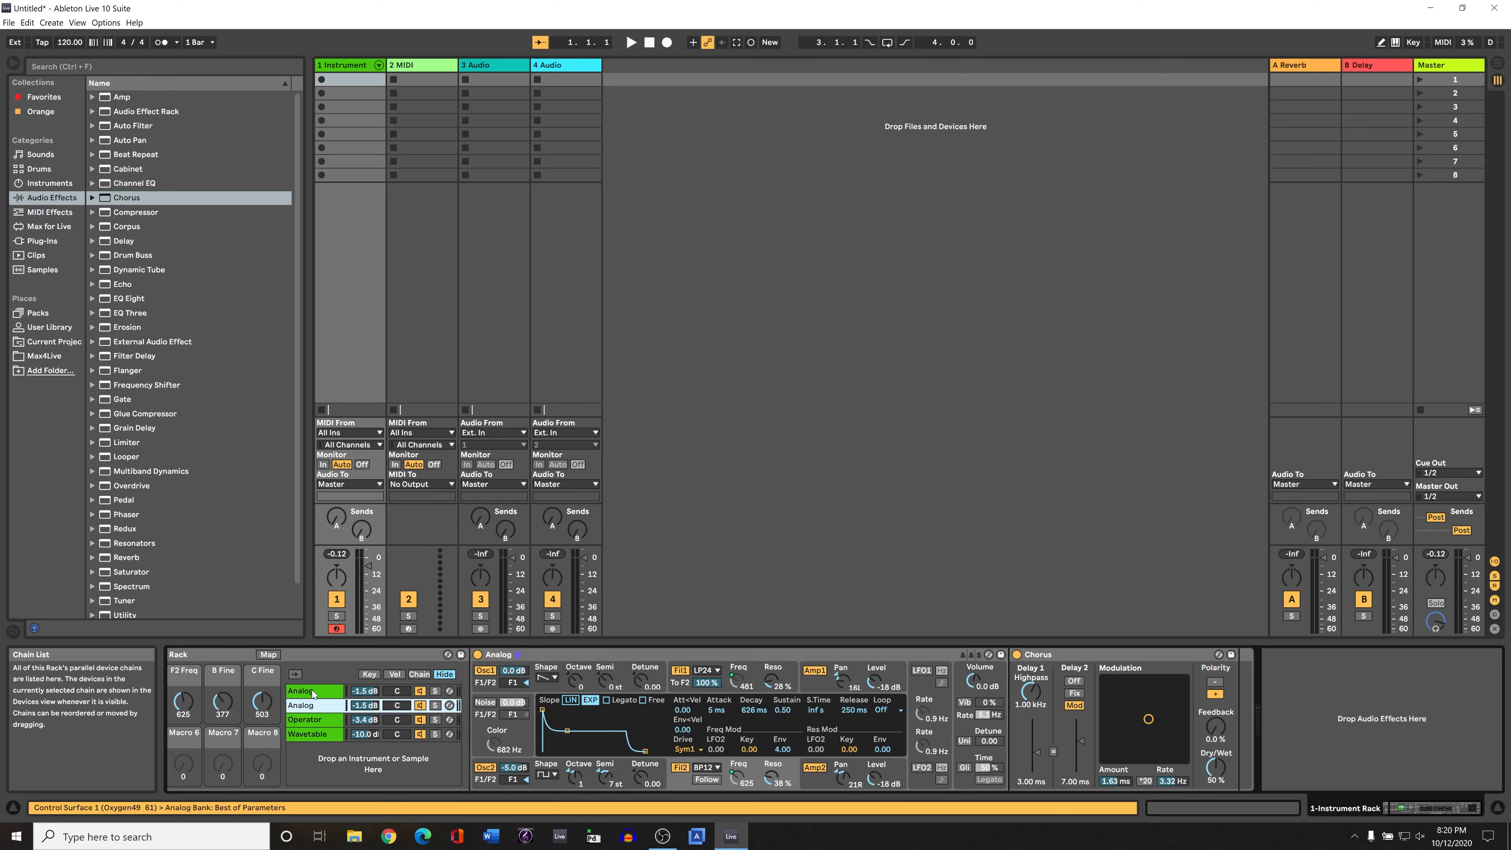
{"action": "left_click", "coordinate": [397, 691]}
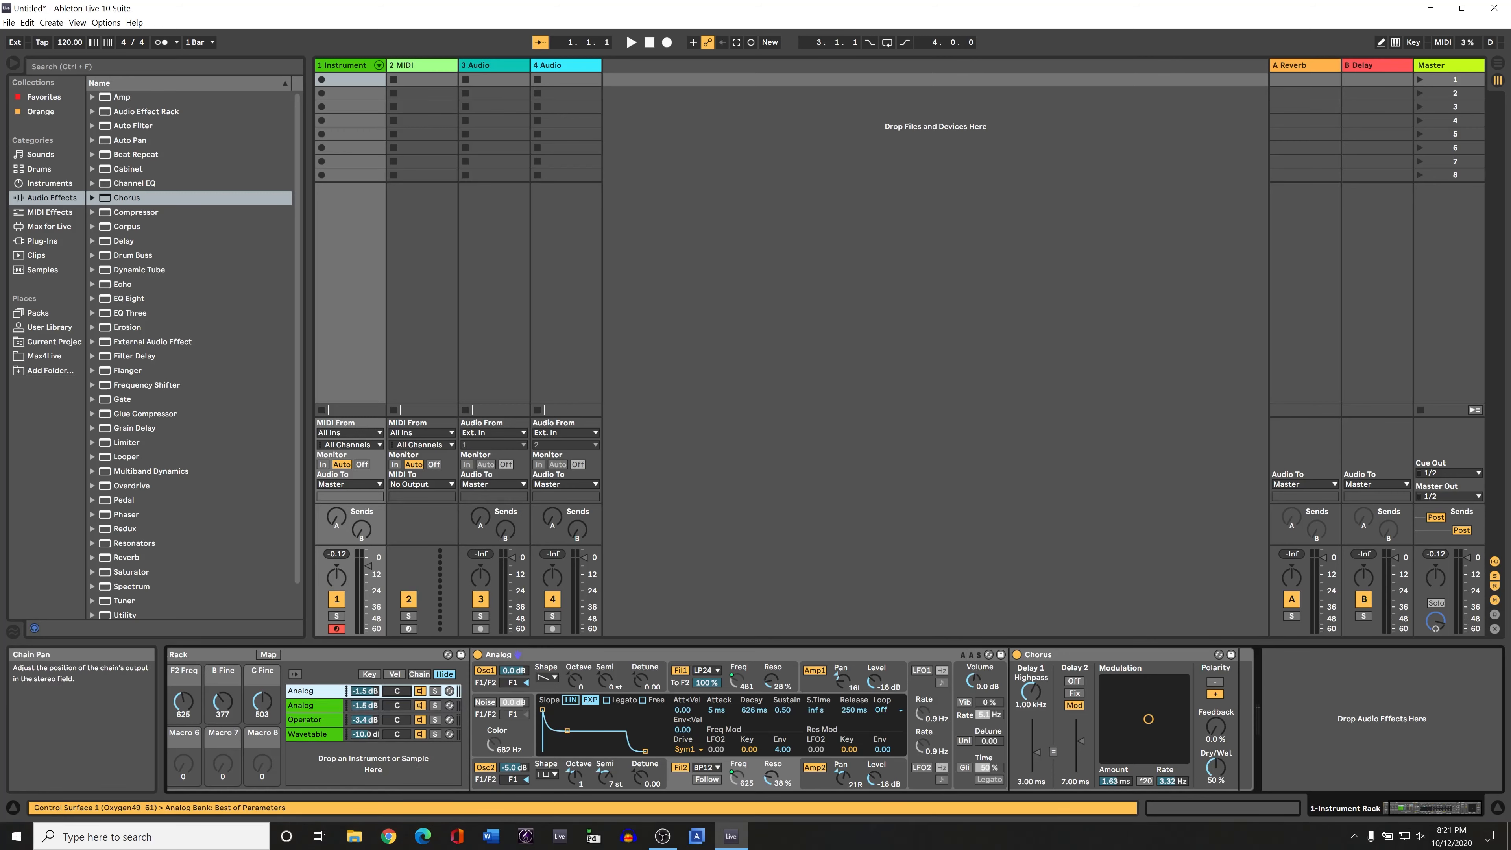
{"action": "left_click", "coordinate": [403, 707]}
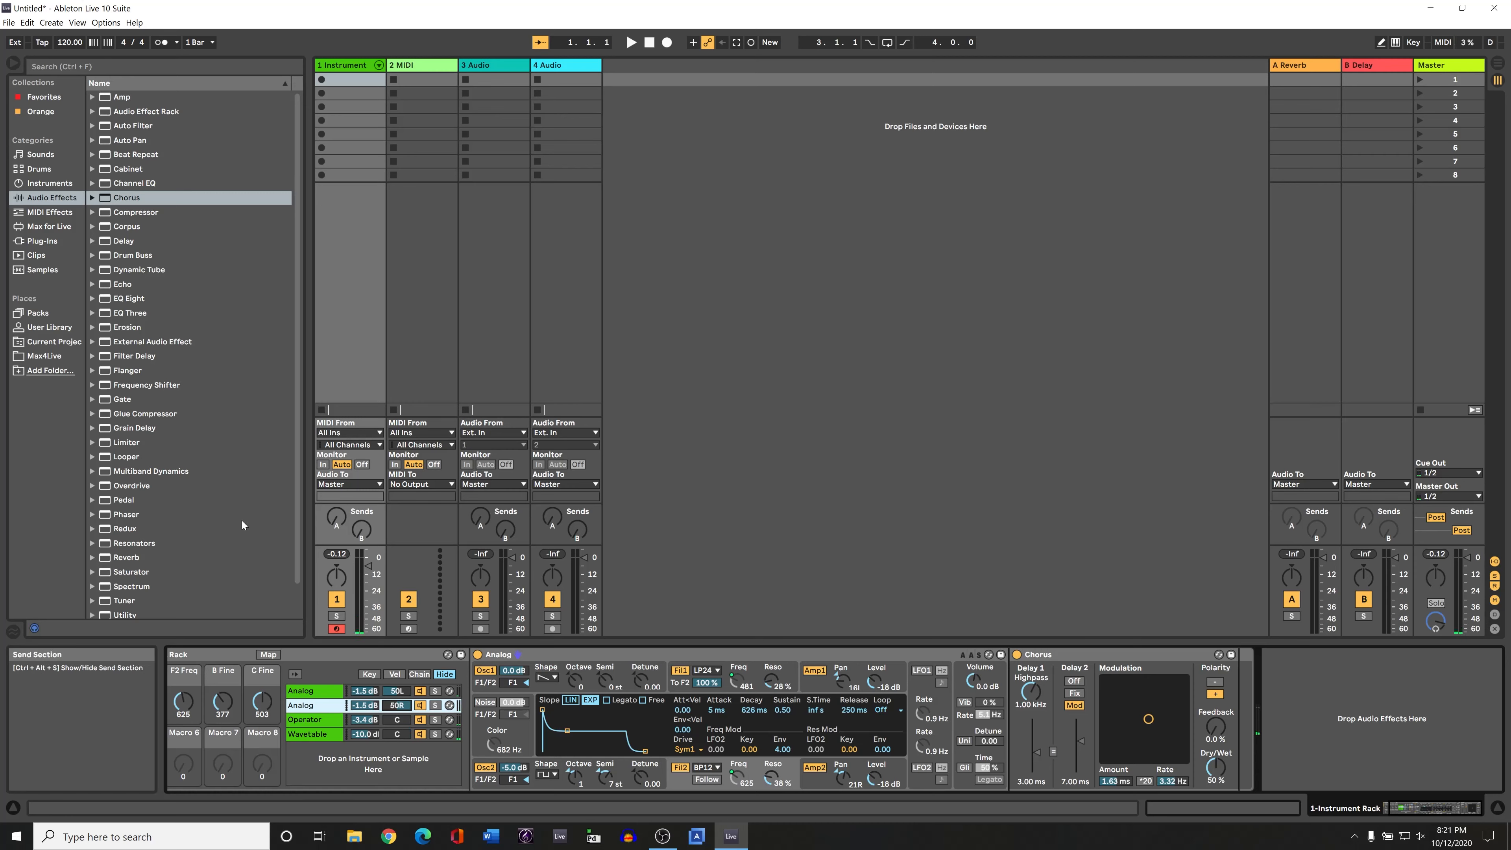
Step: Add a Chord MIDI effect before Analog in both Analog chains, setting the first chain's shifts to -10, +7, +10 and +14 st
{"action": "left_click", "coordinate": [51, 212]}
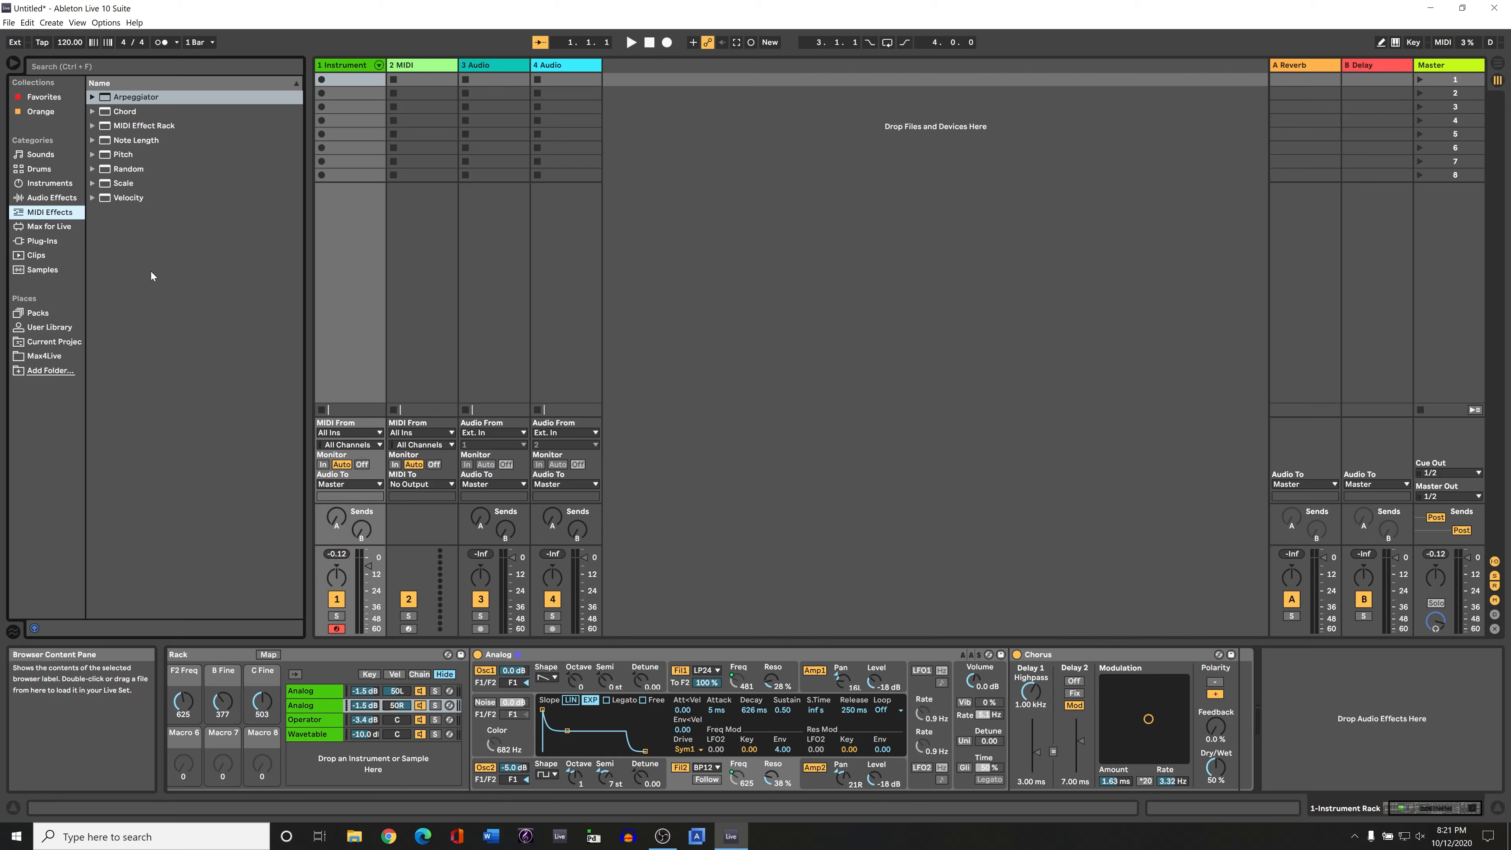
{"action": "left_click", "coordinate": [126, 117]}
{"action": "left_click_drag", "start_coordinate": [102, 115], "coordinate": [486, 716]}
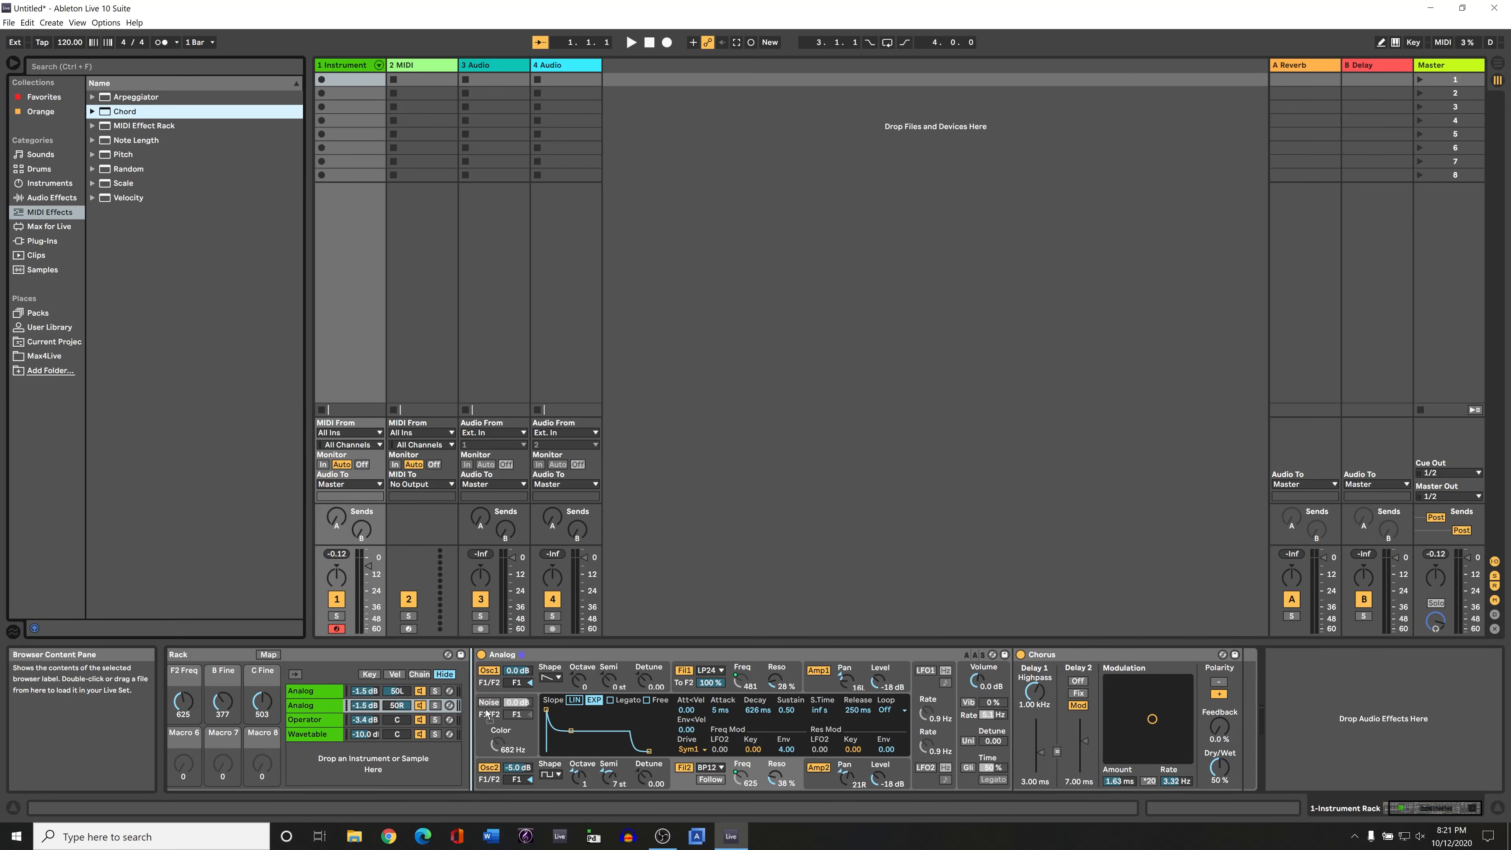
{"action": "left_click", "coordinate": [317, 691]}
{"action": "left_click_drag", "start_coordinate": [122, 116], "coordinate": [564, 679]}
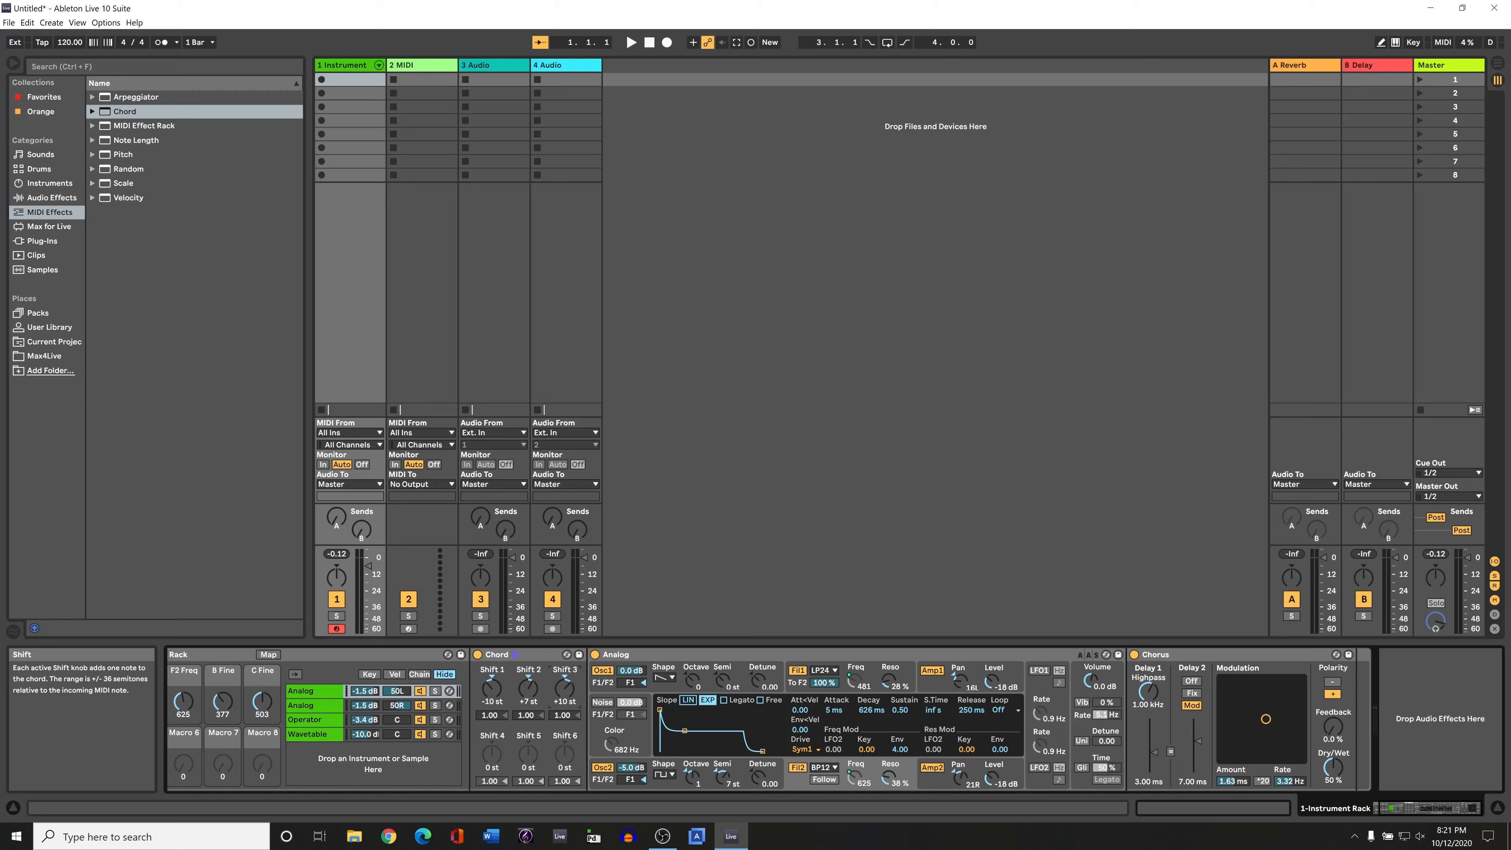
{"action": "left_click_drag", "start_coordinate": [491, 753], "coordinate": [491, 746]}
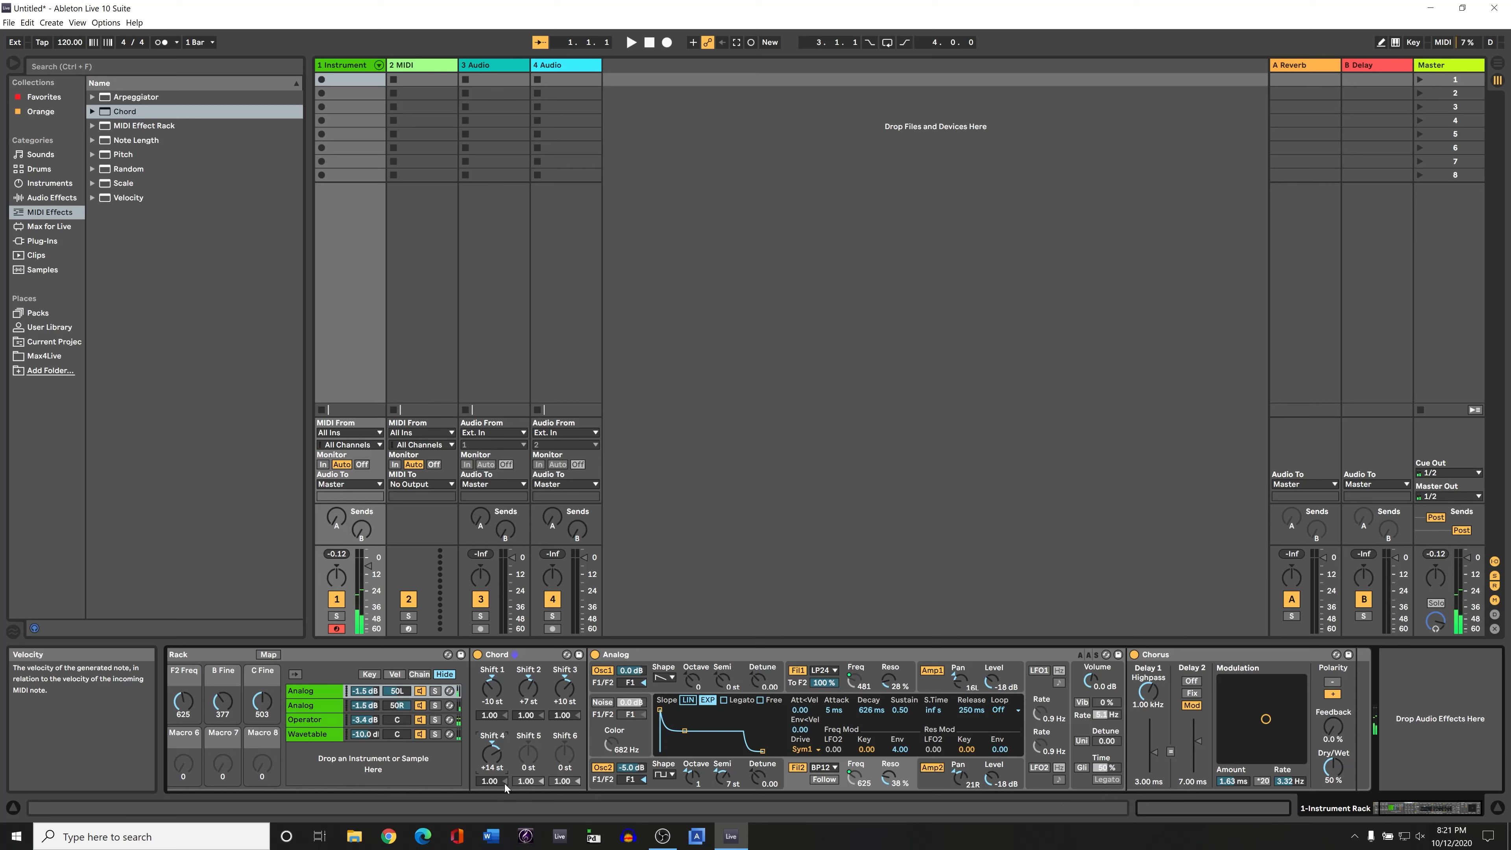
Step: Copy the adjusted Chord from the first Analog chain into the second, and delete the unadjusted Chord there
{"action": "left_click", "coordinate": [340, 720]}
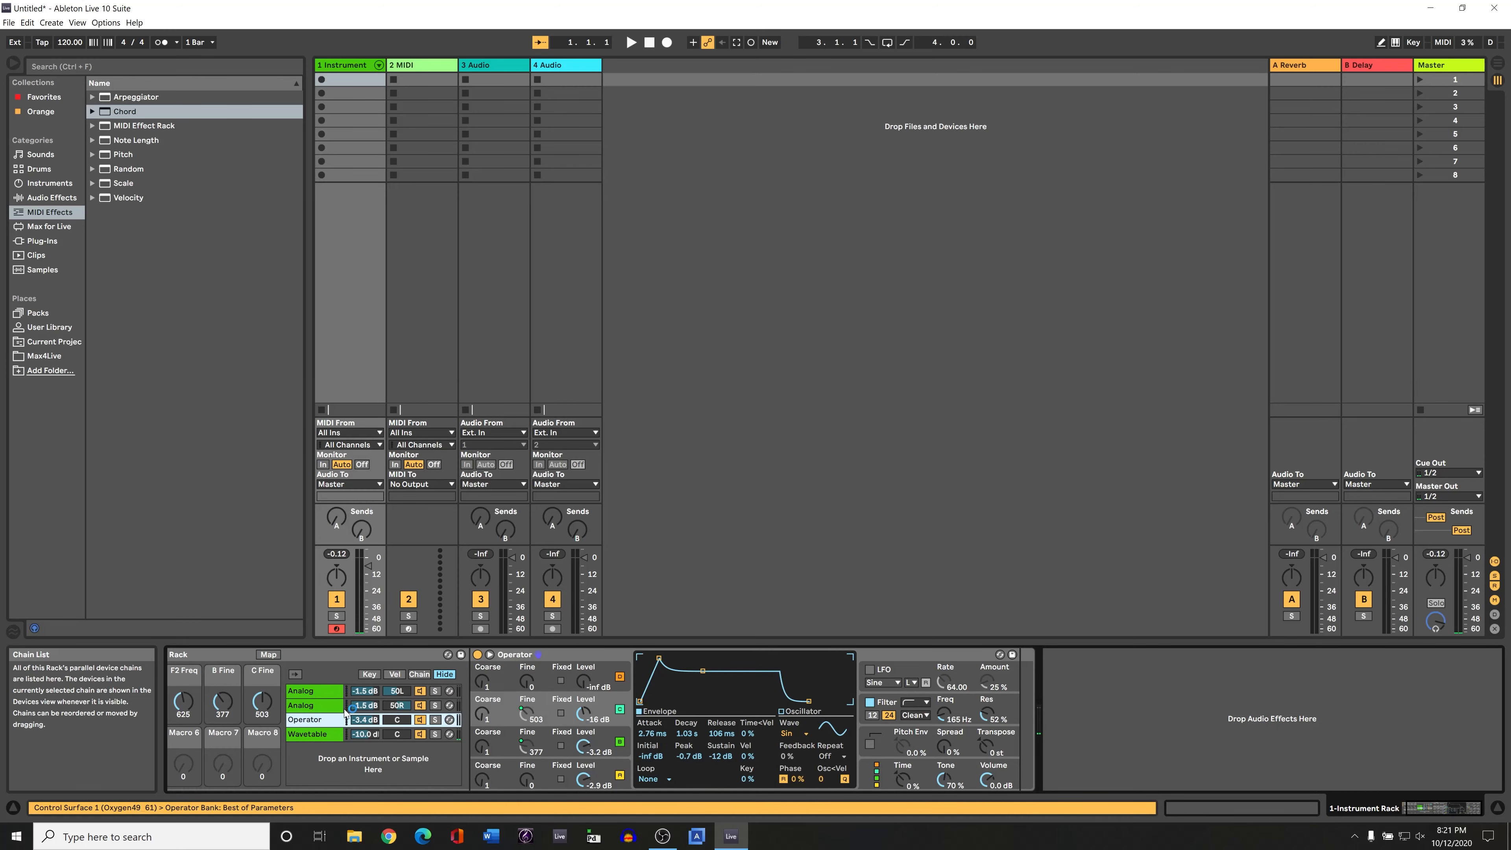
{"action": "left_click", "coordinate": [321, 706]}
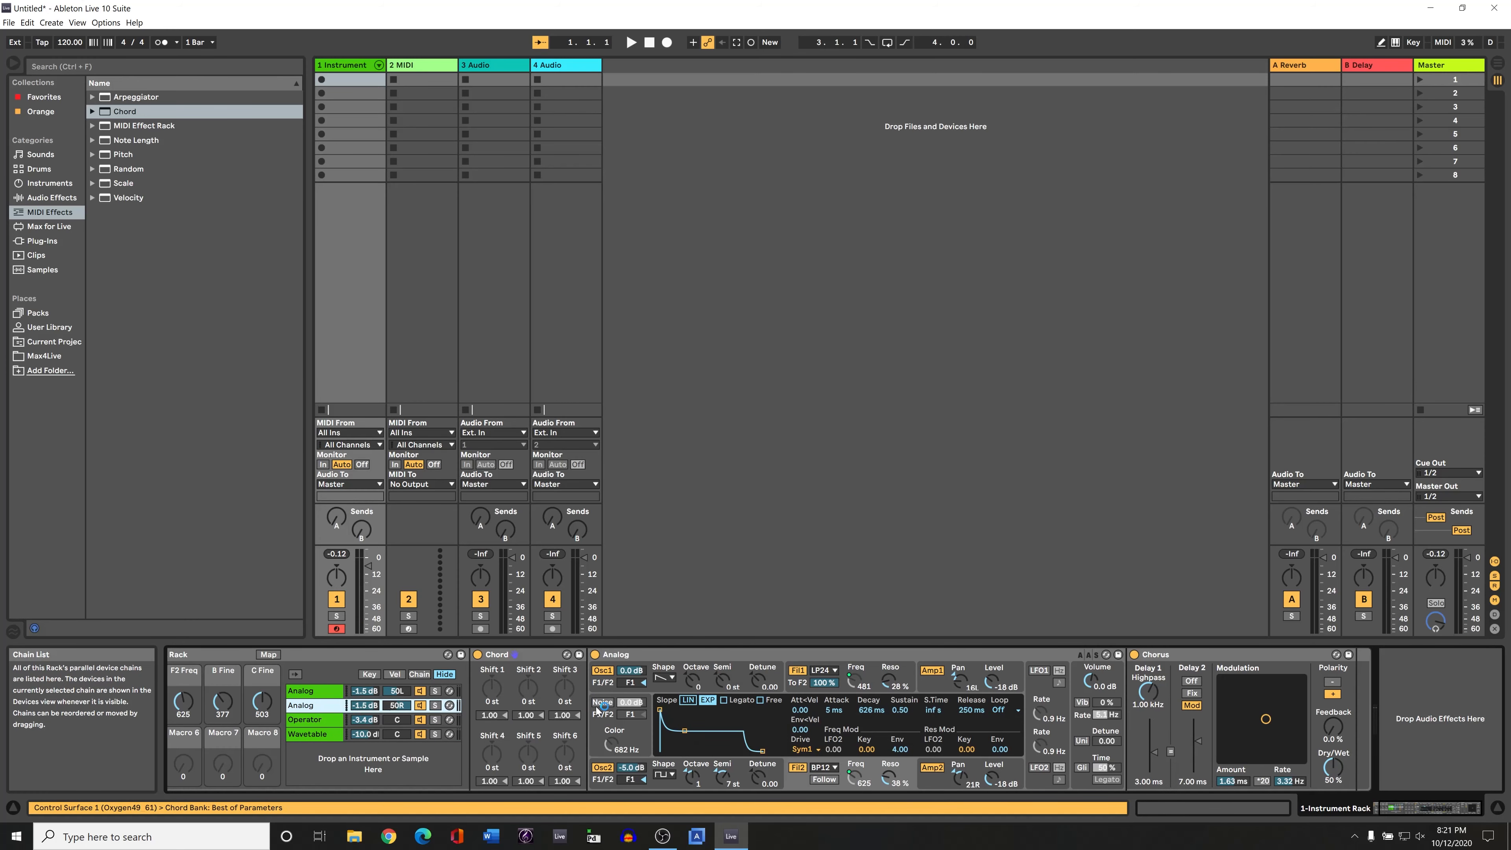
{"action": "left_click", "coordinate": [326, 692]}
{"action": "left_click", "coordinate": [531, 656]}
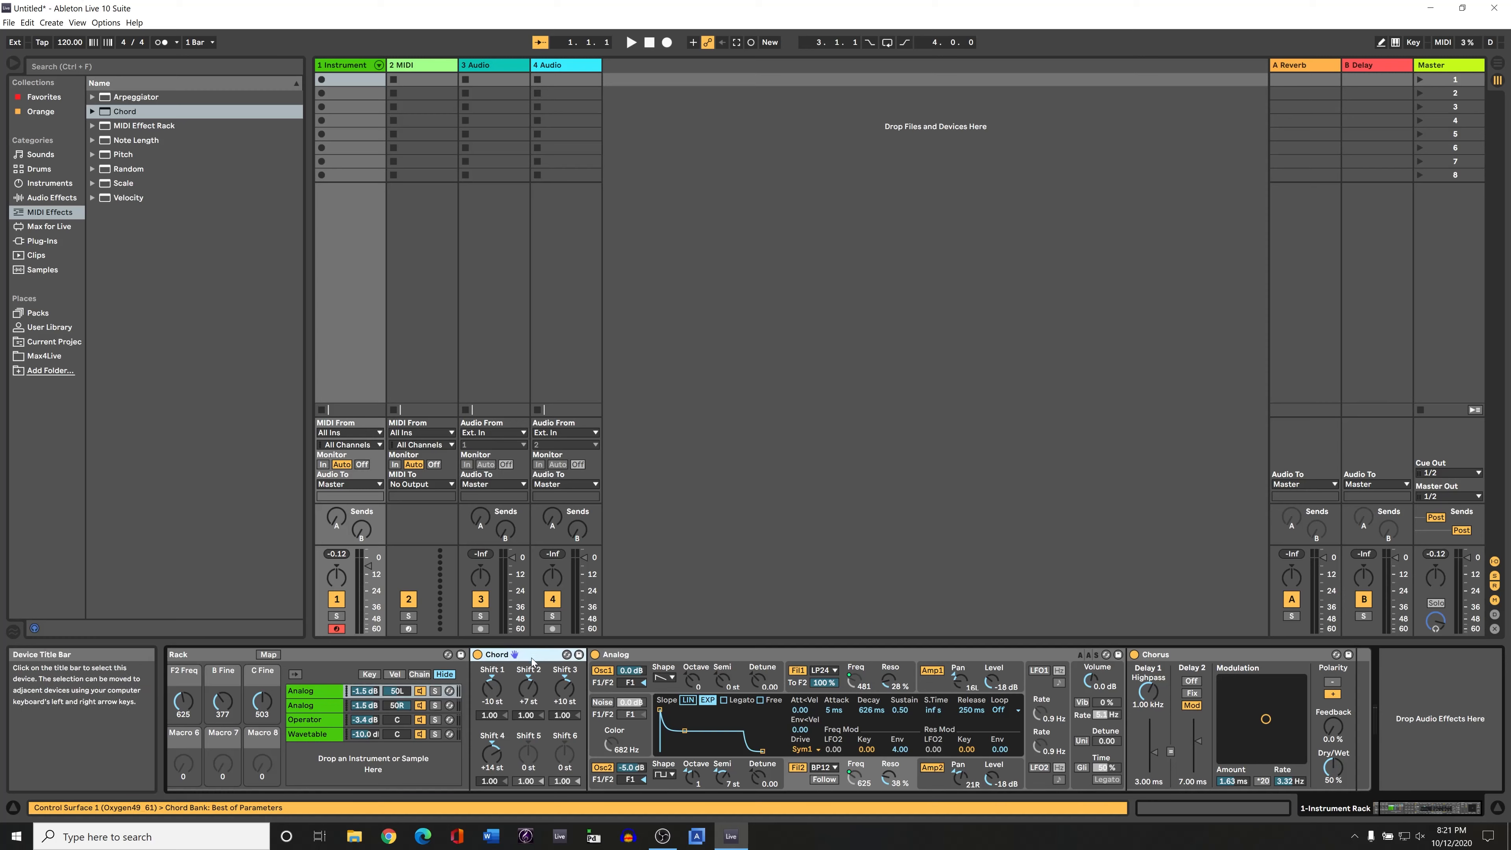
{"action": "left_click", "coordinate": [325, 706]}
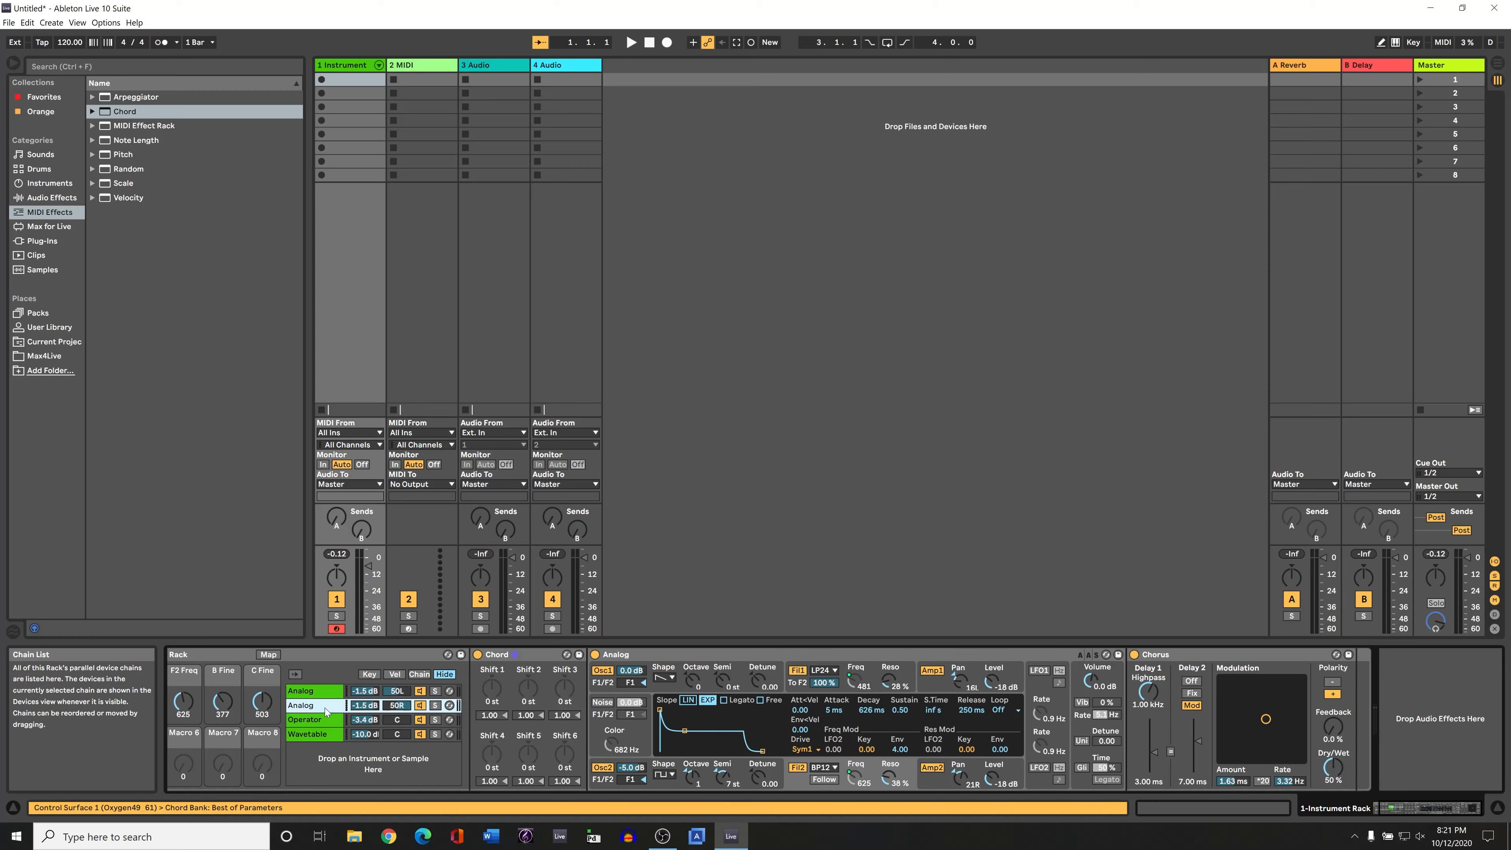
{"action": "left_click", "coordinate": [531, 656]}
{"action": "key", "text": "ctrl+d"}
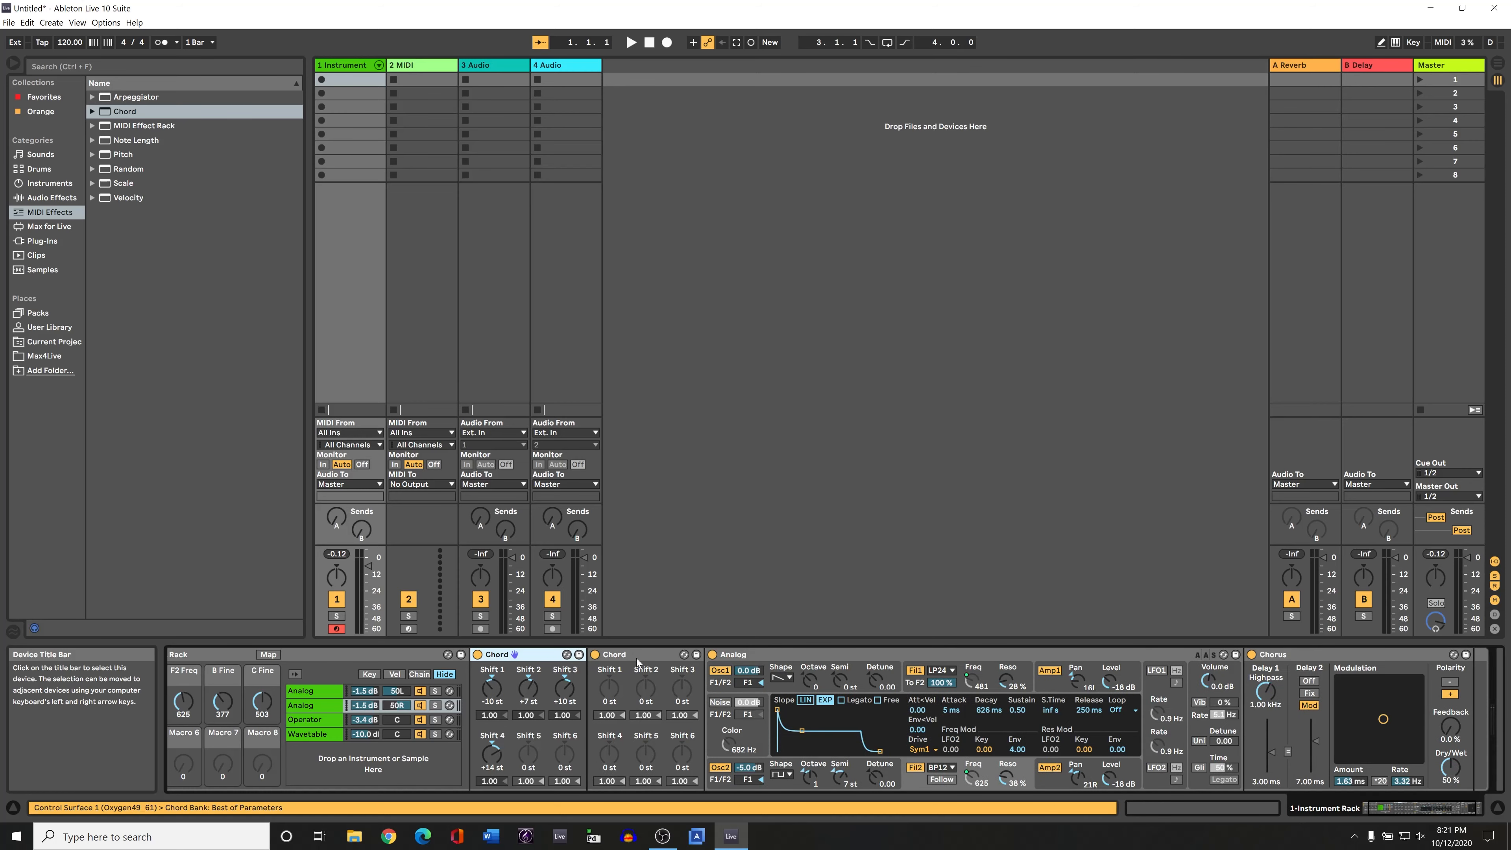
{"action": "left_click", "coordinate": [636, 657]}
{"action": "key", "text": "Delete"}
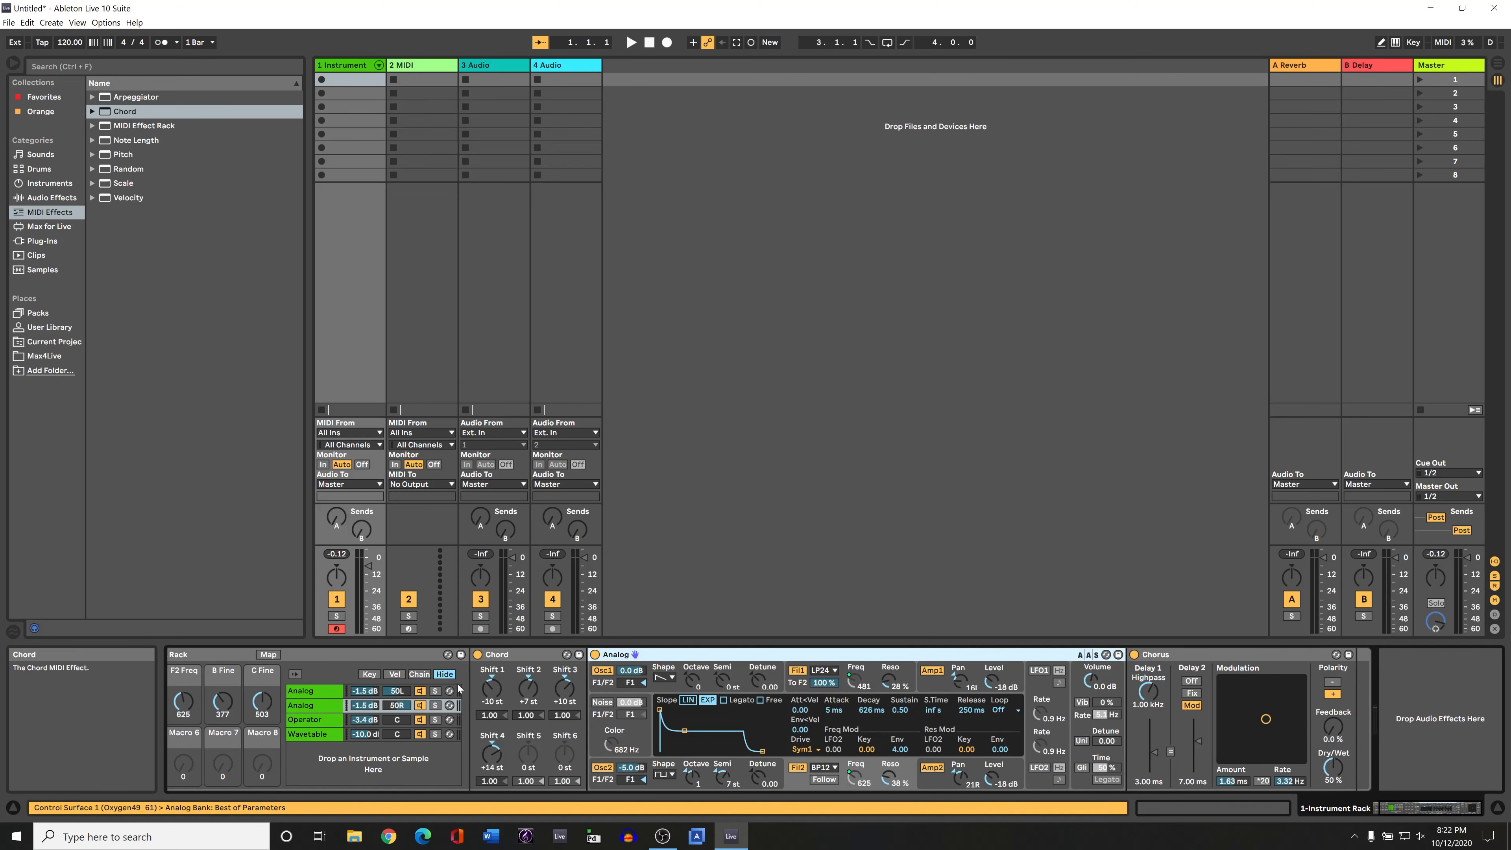
Step: Paste the copied Chord effect before Operator in the Operator chain
{"action": "left_click", "coordinate": [328, 720]}
{"action": "left_click", "coordinate": [547, 655]}
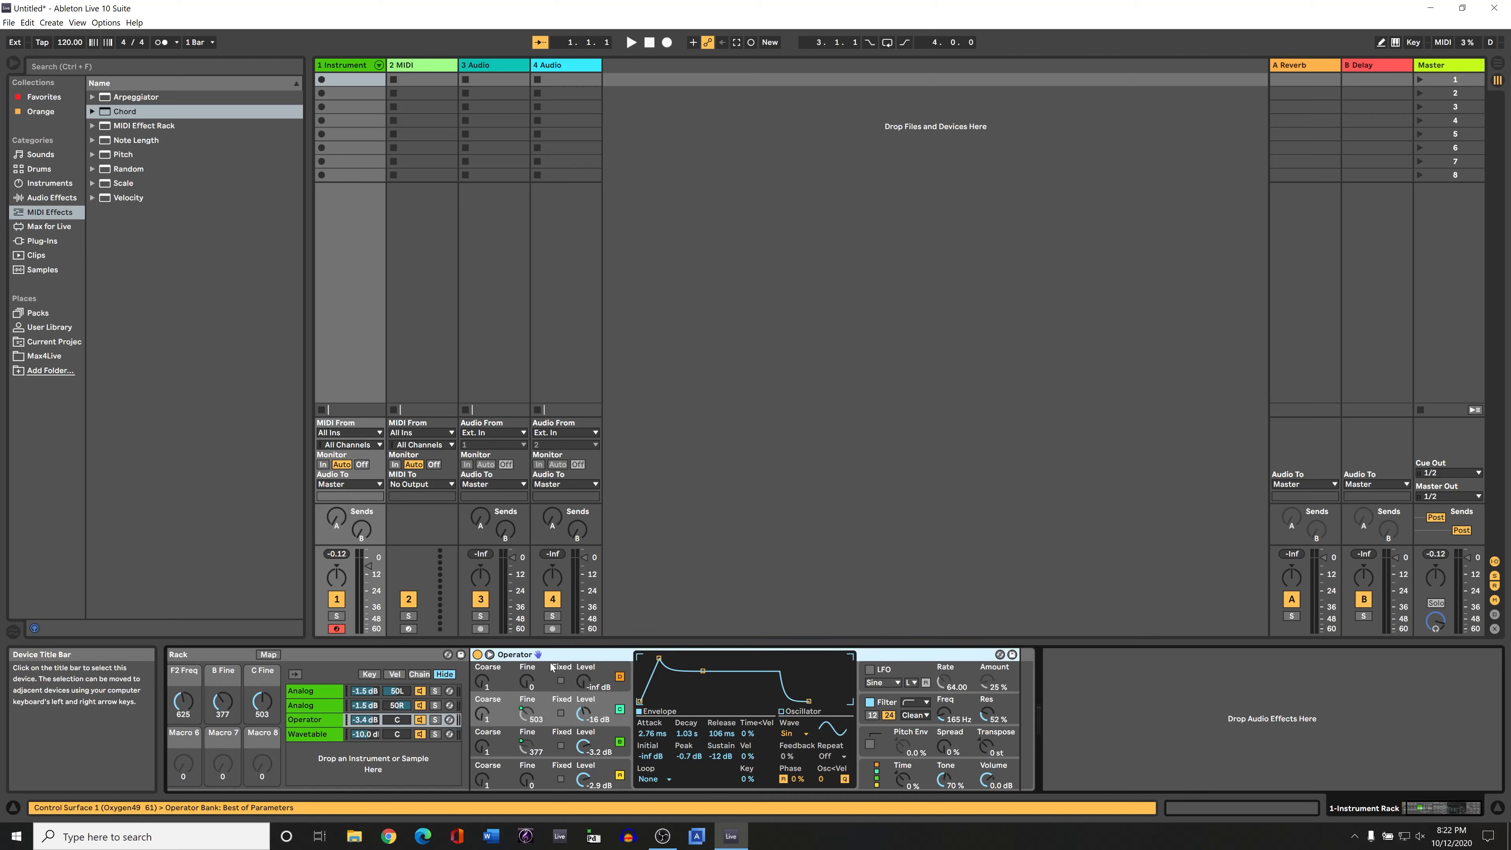
{"action": "key", "text": "ctrl+v"}
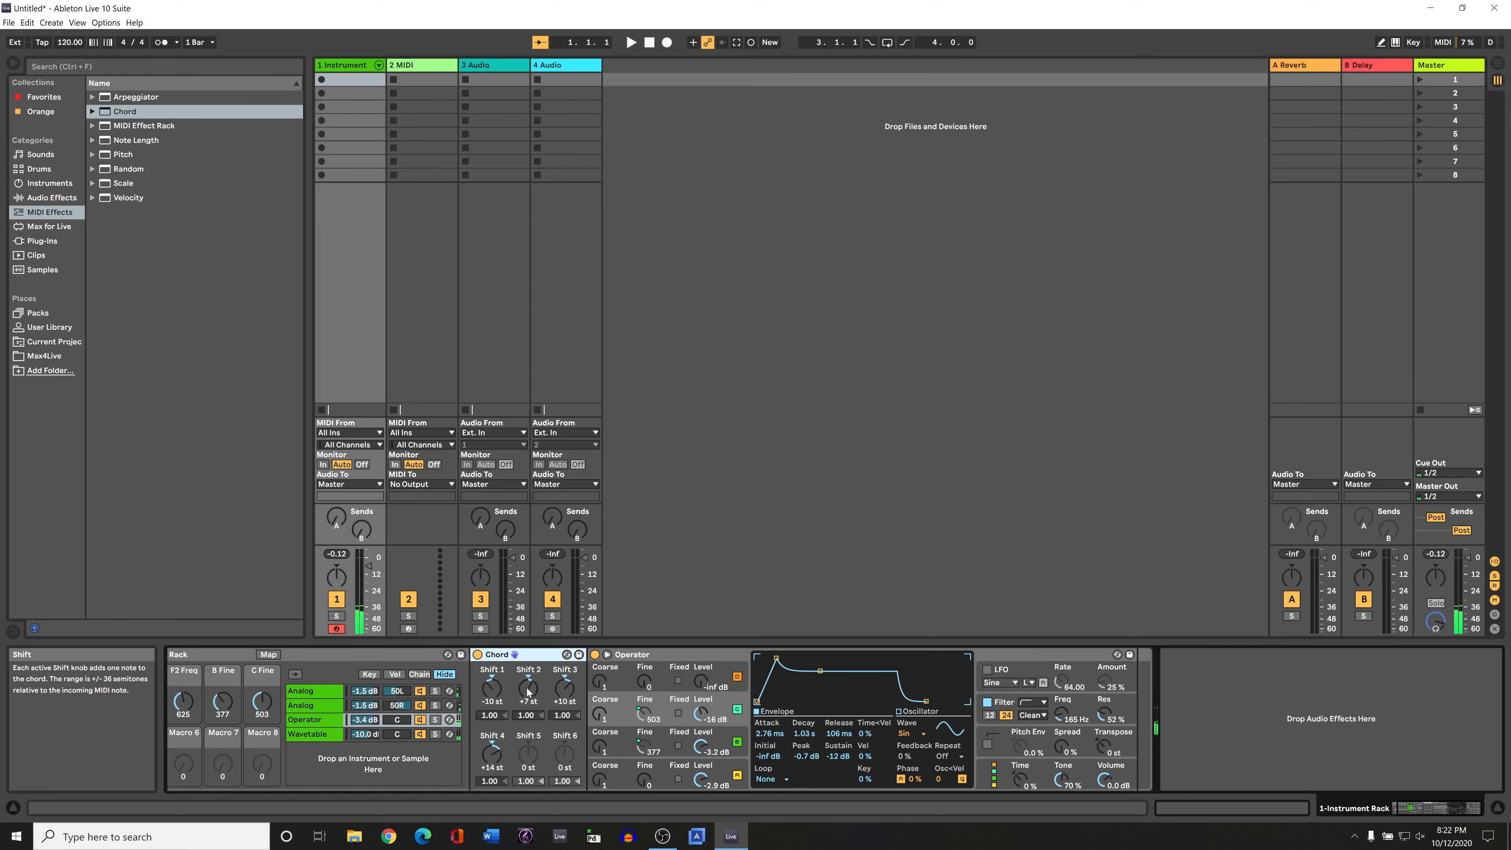
{"action": "left_click", "coordinate": [345, 703]}
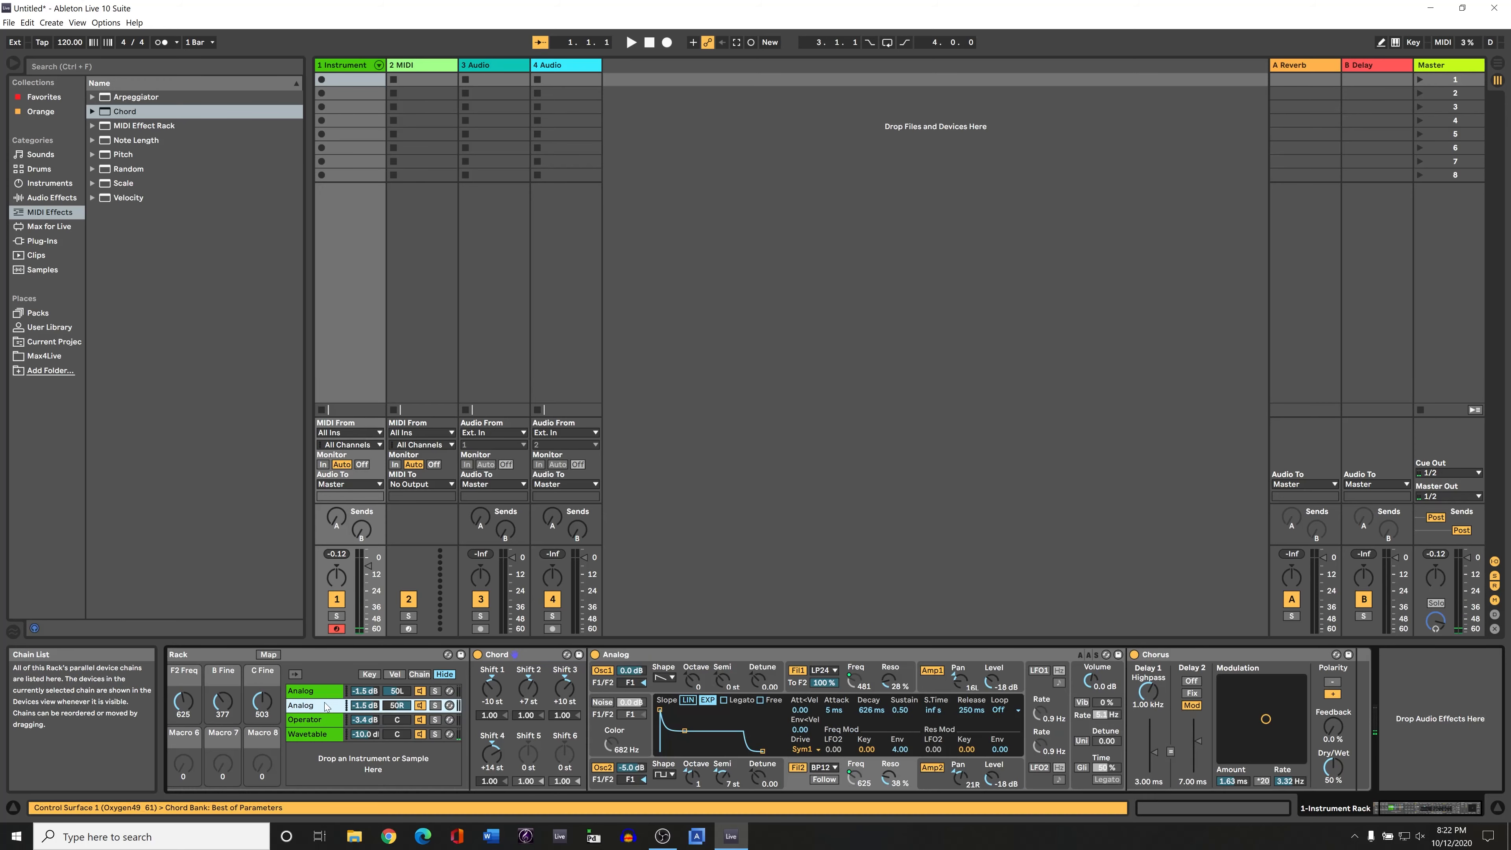
Step: Add an Arpeggiator MIDI effect to the Operator chain and both Analog chains, placing it after Chord in the first Analog chain
{"action": "left_click", "coordinate": [328, 718]}
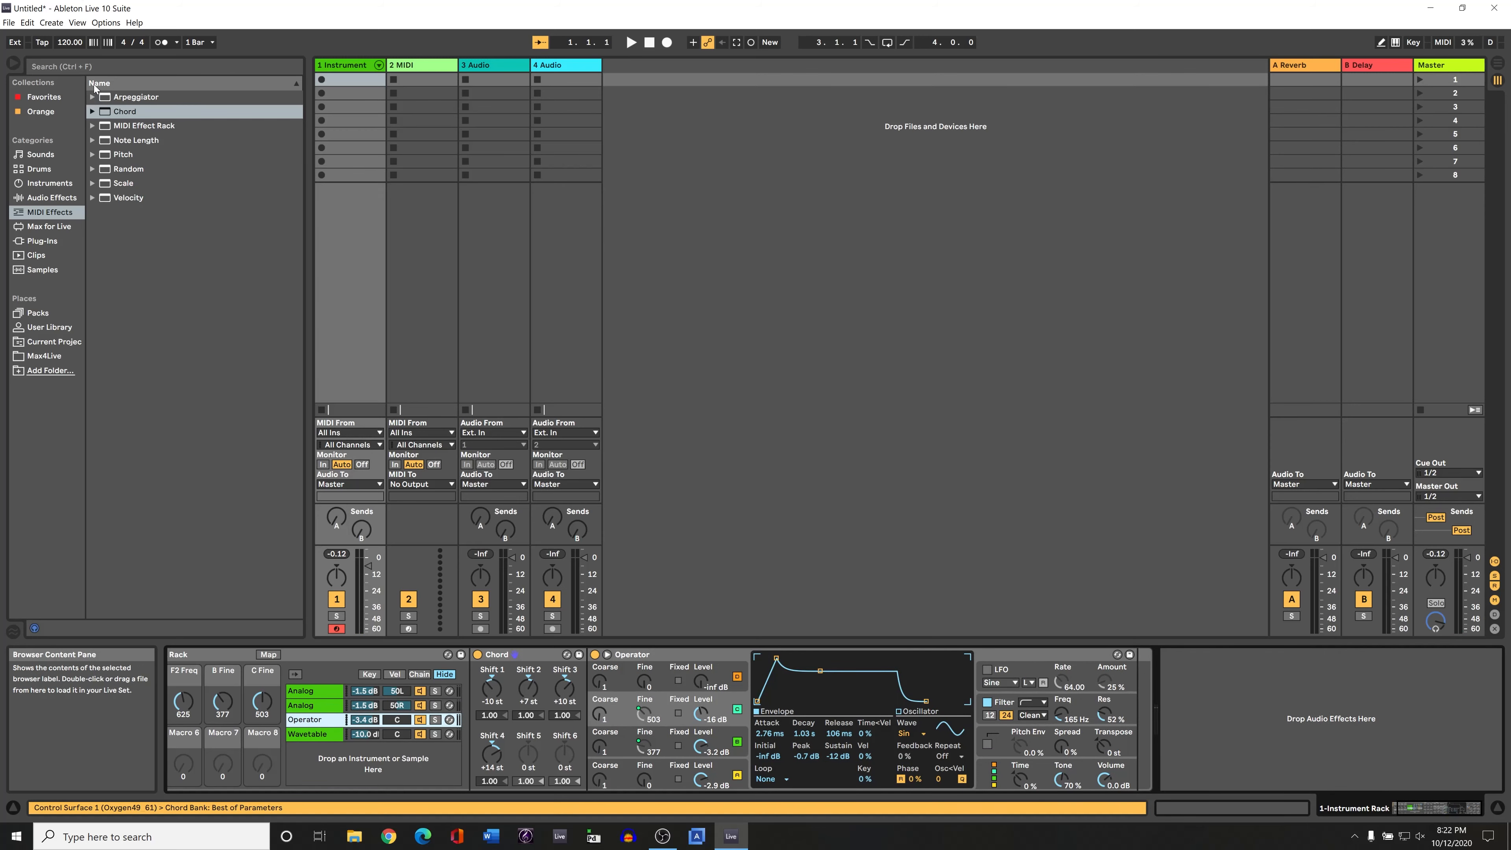
{"action": "left_click_drag", "start_coordinate": [114, 97], "coordinate": [480, 703]}
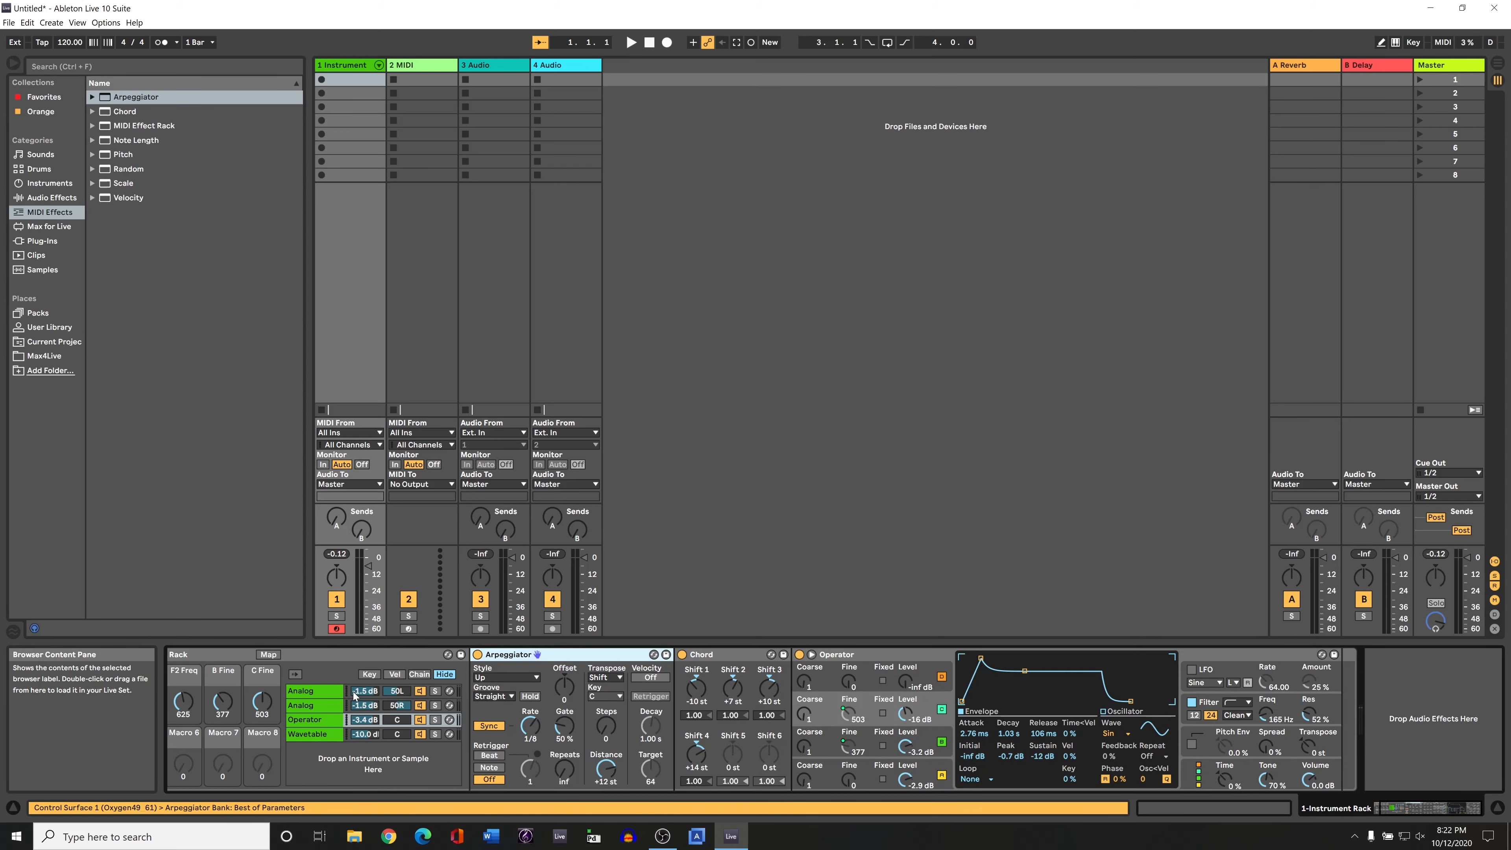
{"action": "left_click", "coordinate": [354, 696]}
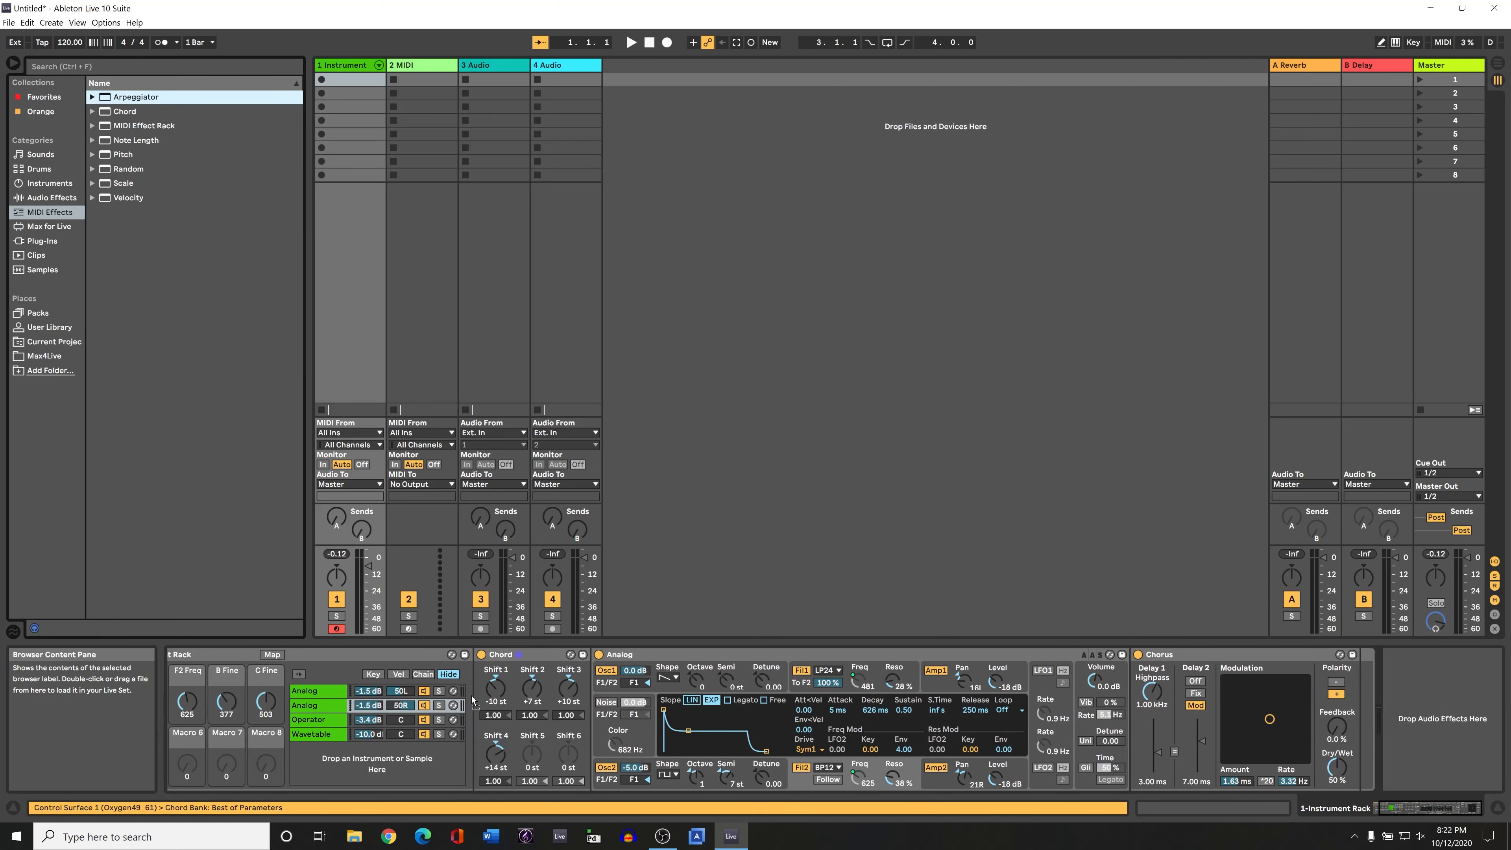
{"action": "double_click", "coordinate": [149, 98]}
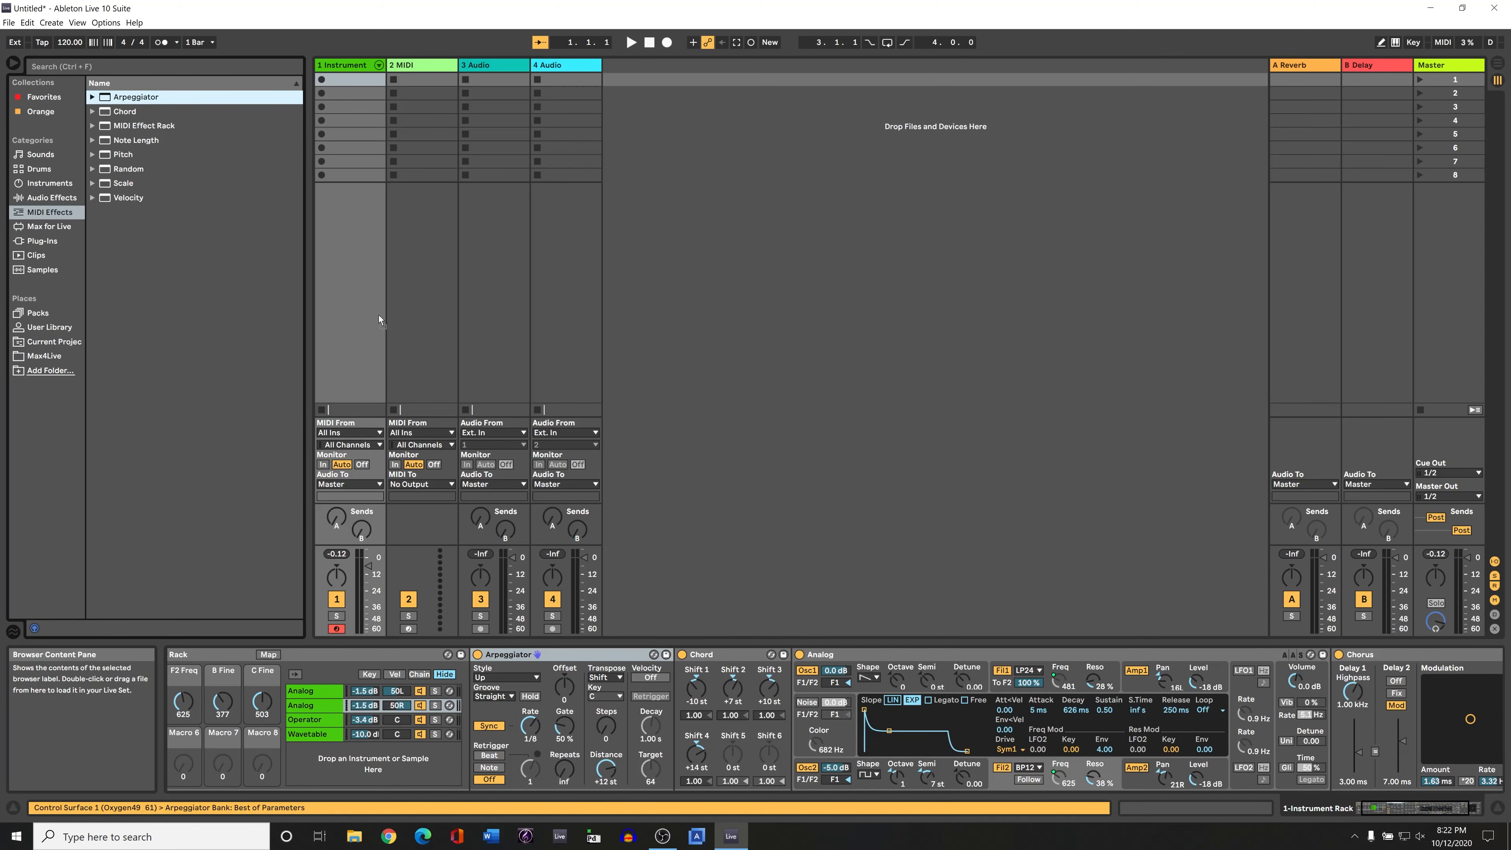
{"action": "left_click_drag", "start_coordinate": [349, 639], "coordinate": [337, 694]}
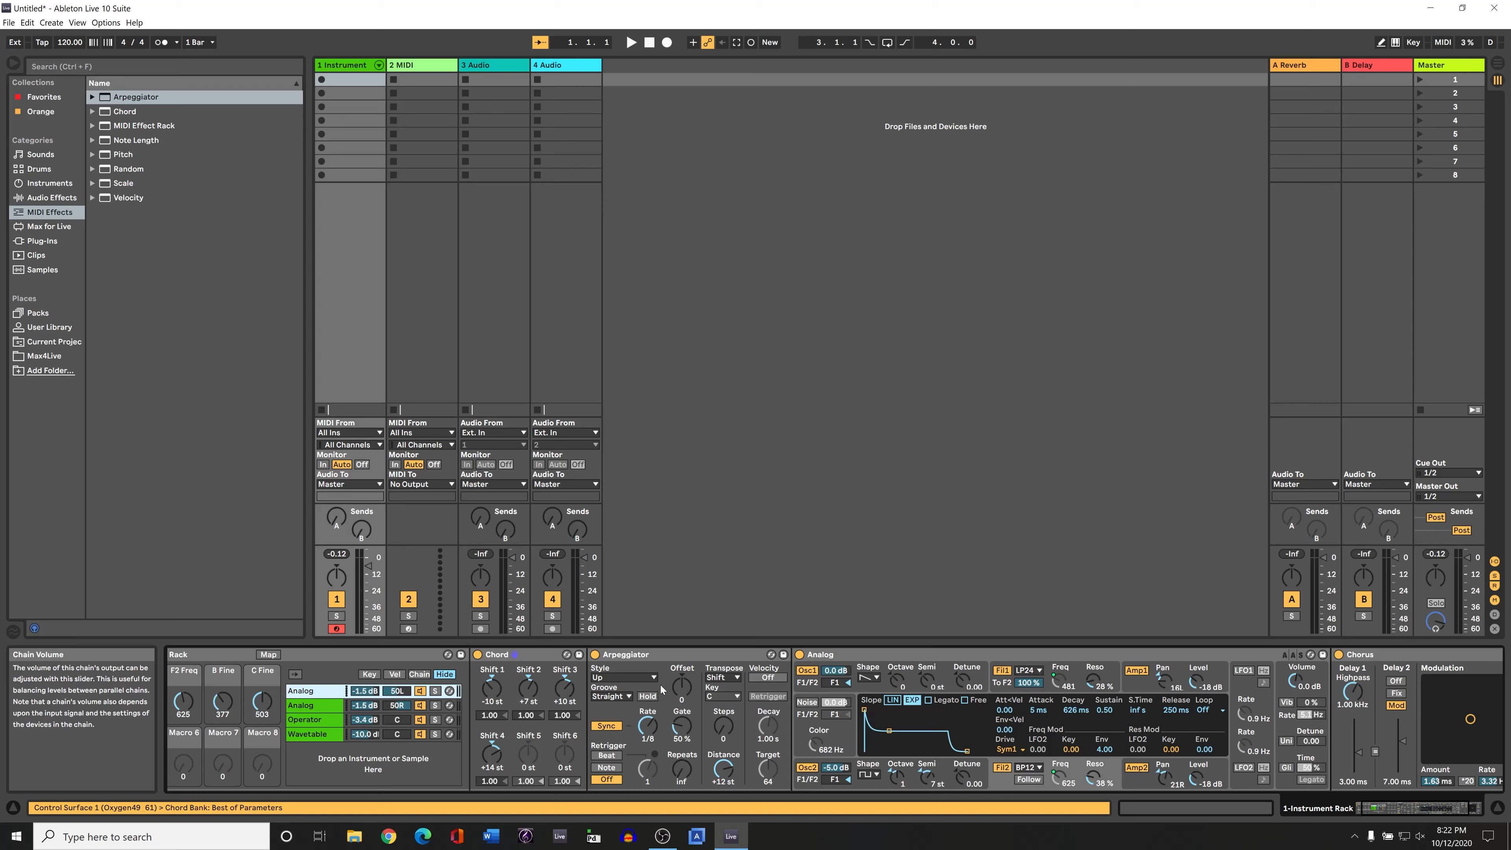
Step: Reorder the devices in the Operator chain and the second Analog chain so that Chord comes before Arpeggiator
{"action": "left_click", "coordinate": [322, 719]}
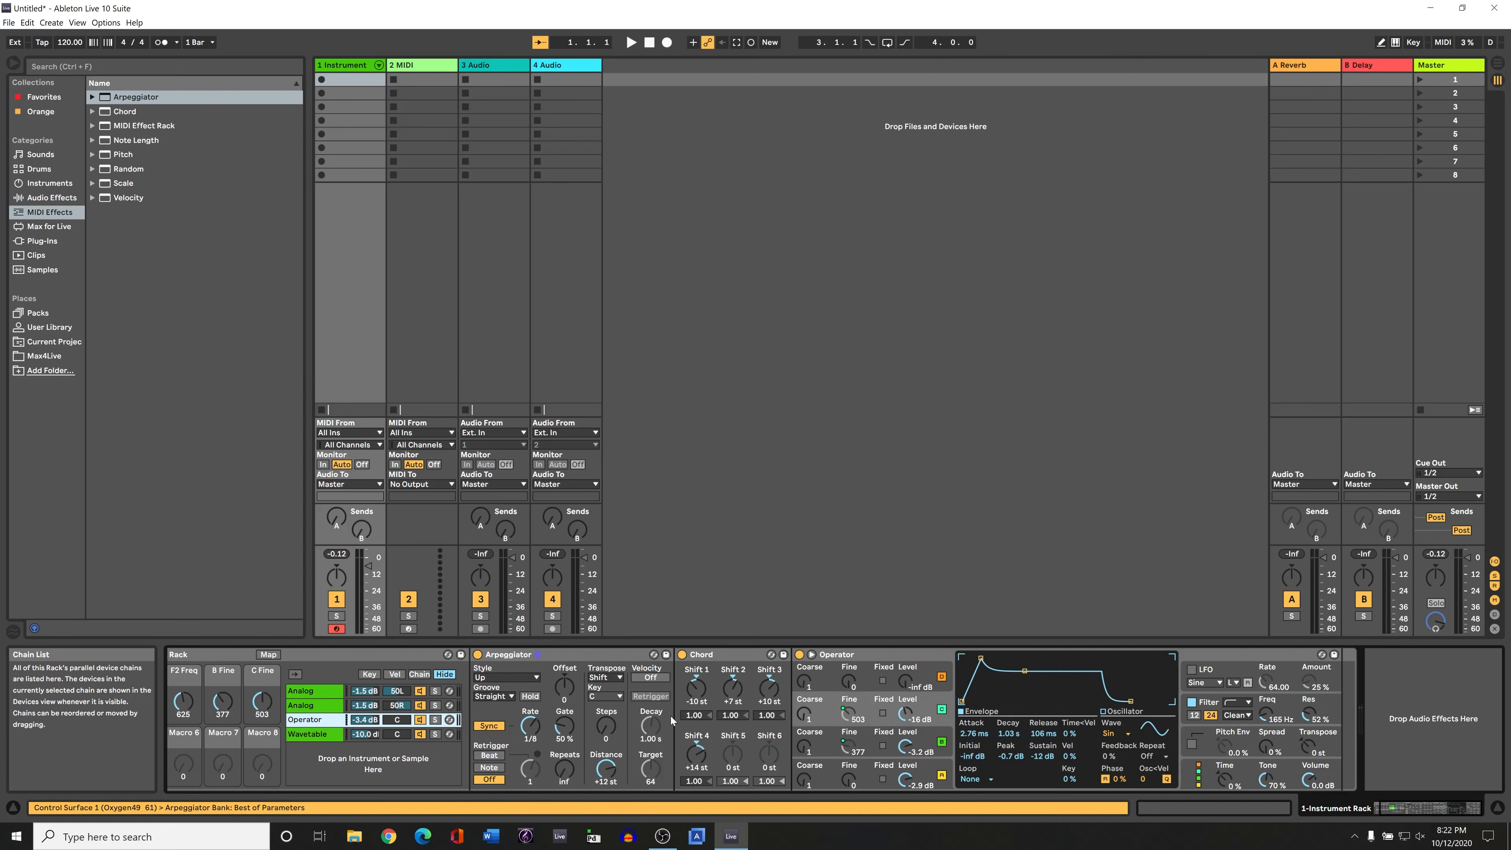
{"action": "left_click", "coordinate": [726, 654]}
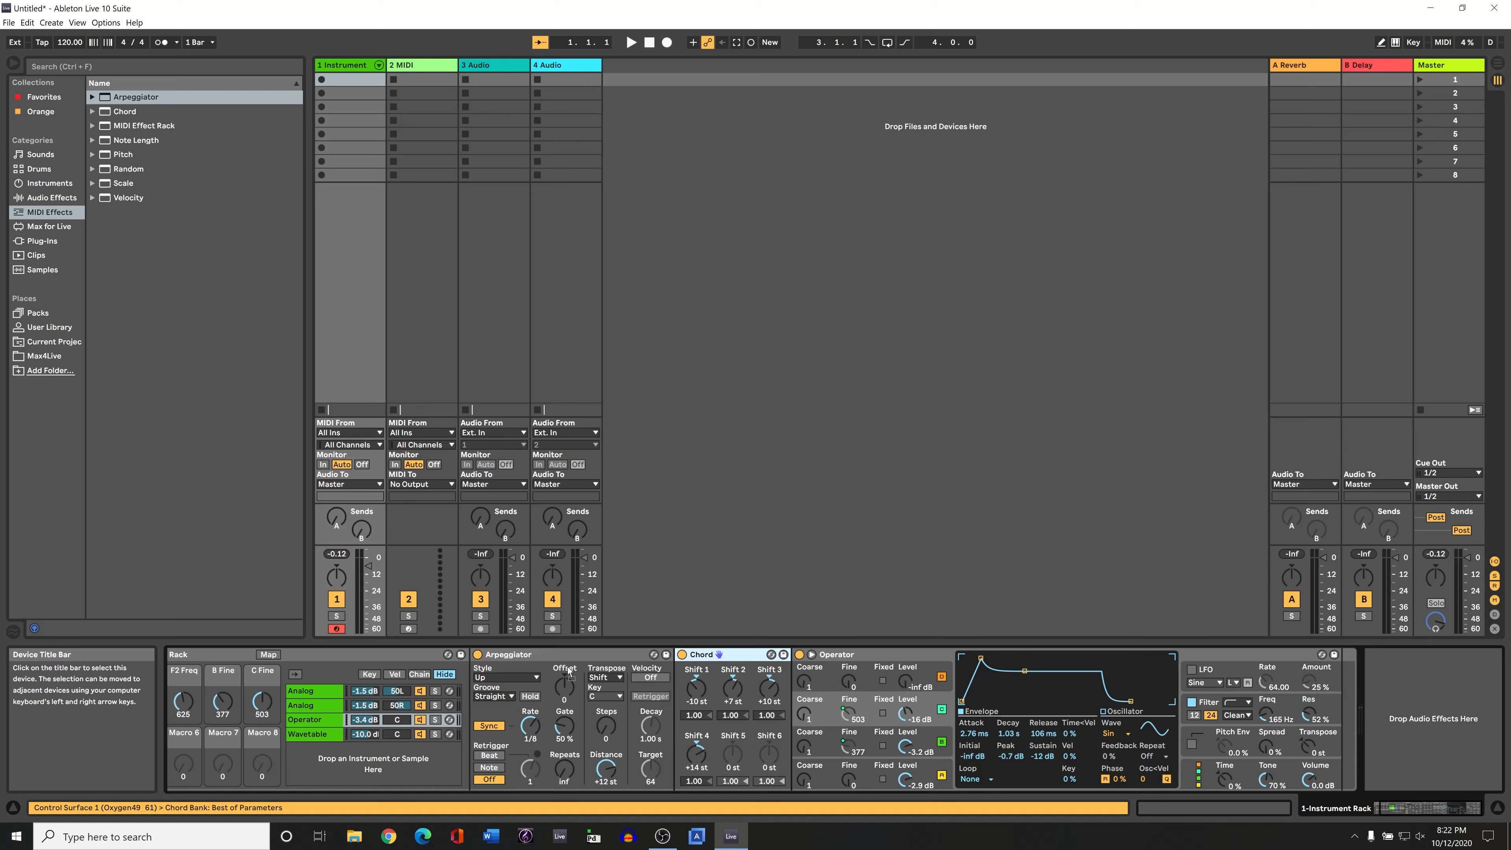
{"action": "left_click_drag", "start_coordinate": [570, 672], "coordinate": [494, 655]}
{"action": "left_click", "coordinate": [327, 705]}
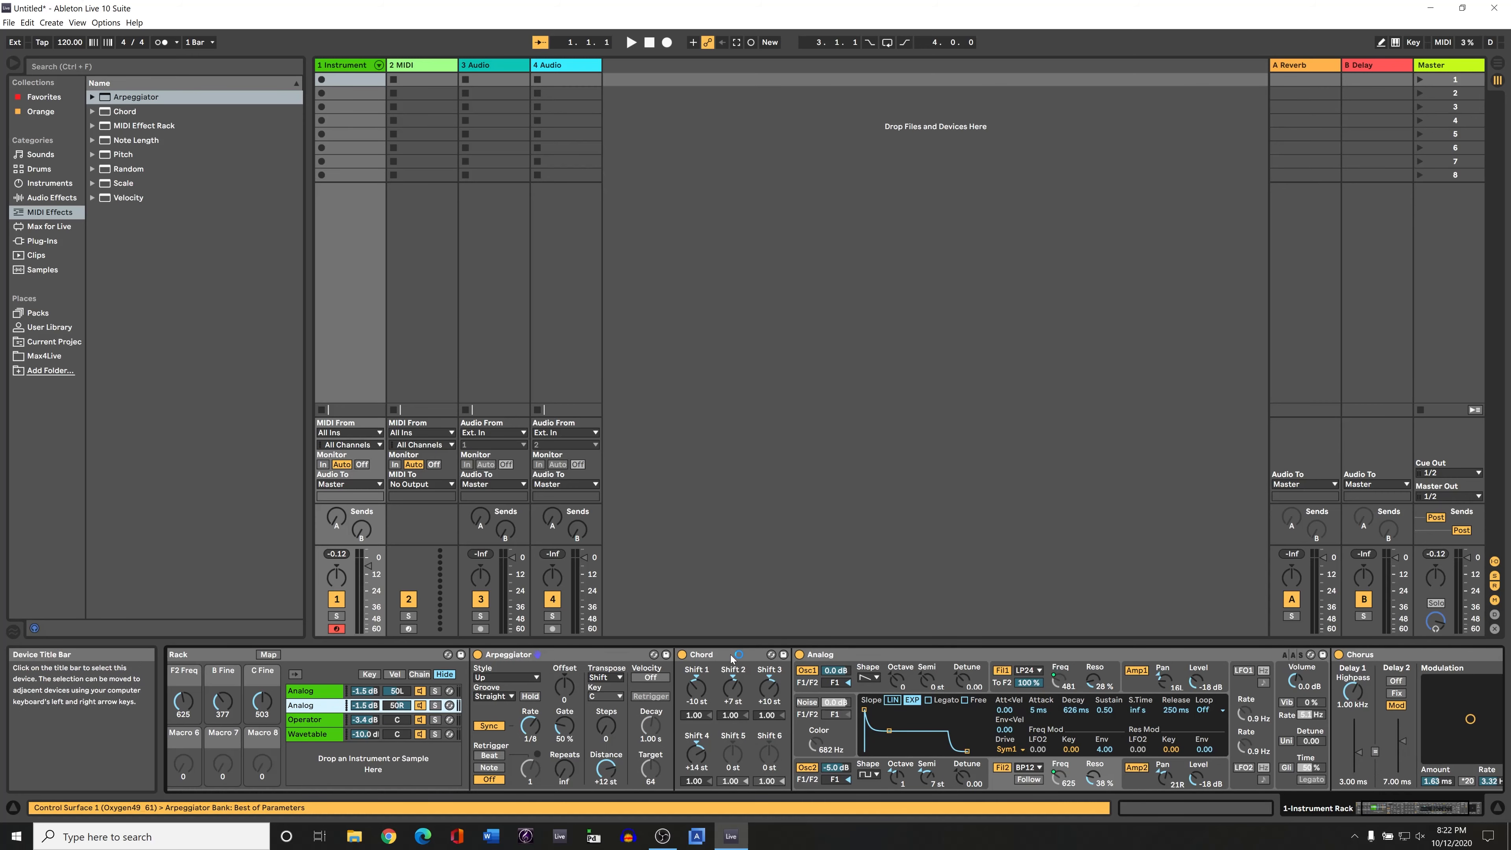
{"action": "left_click_drag", "start_coordinate": [732, 656], "coordinate": [479, 656]}
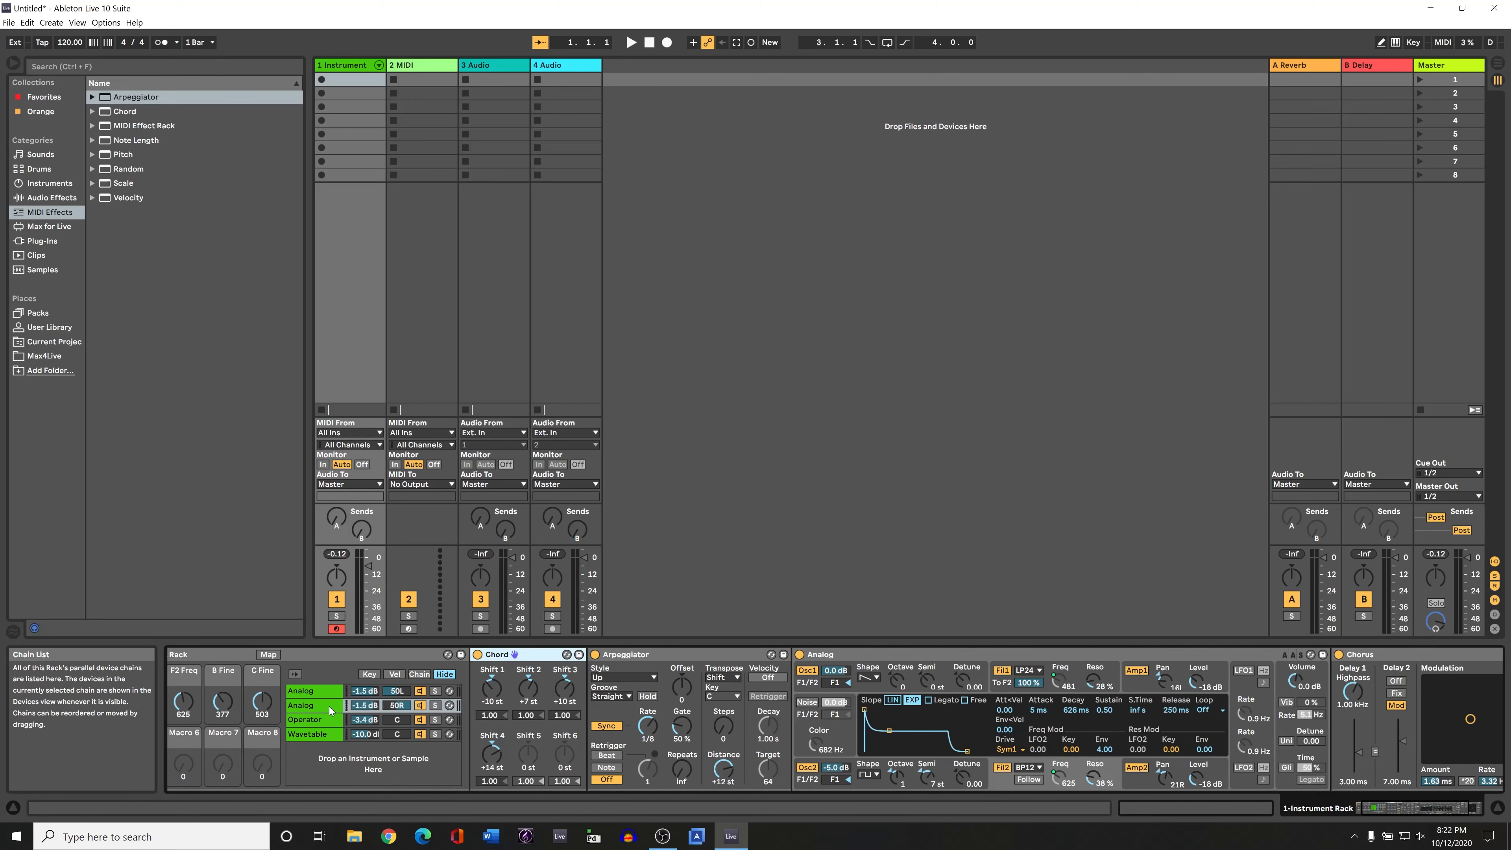
Step: Set the Operator chain's Arpeggiator to rate 1/16, gate 69%, 4 steps, distance +17 st and the Con & Diverge style
{"action": "left_click", "coordinate": [315, 719]}
{"action": "left_click_drag", "start_coordinate": [648, 725], "coordinate": [647, 719]}
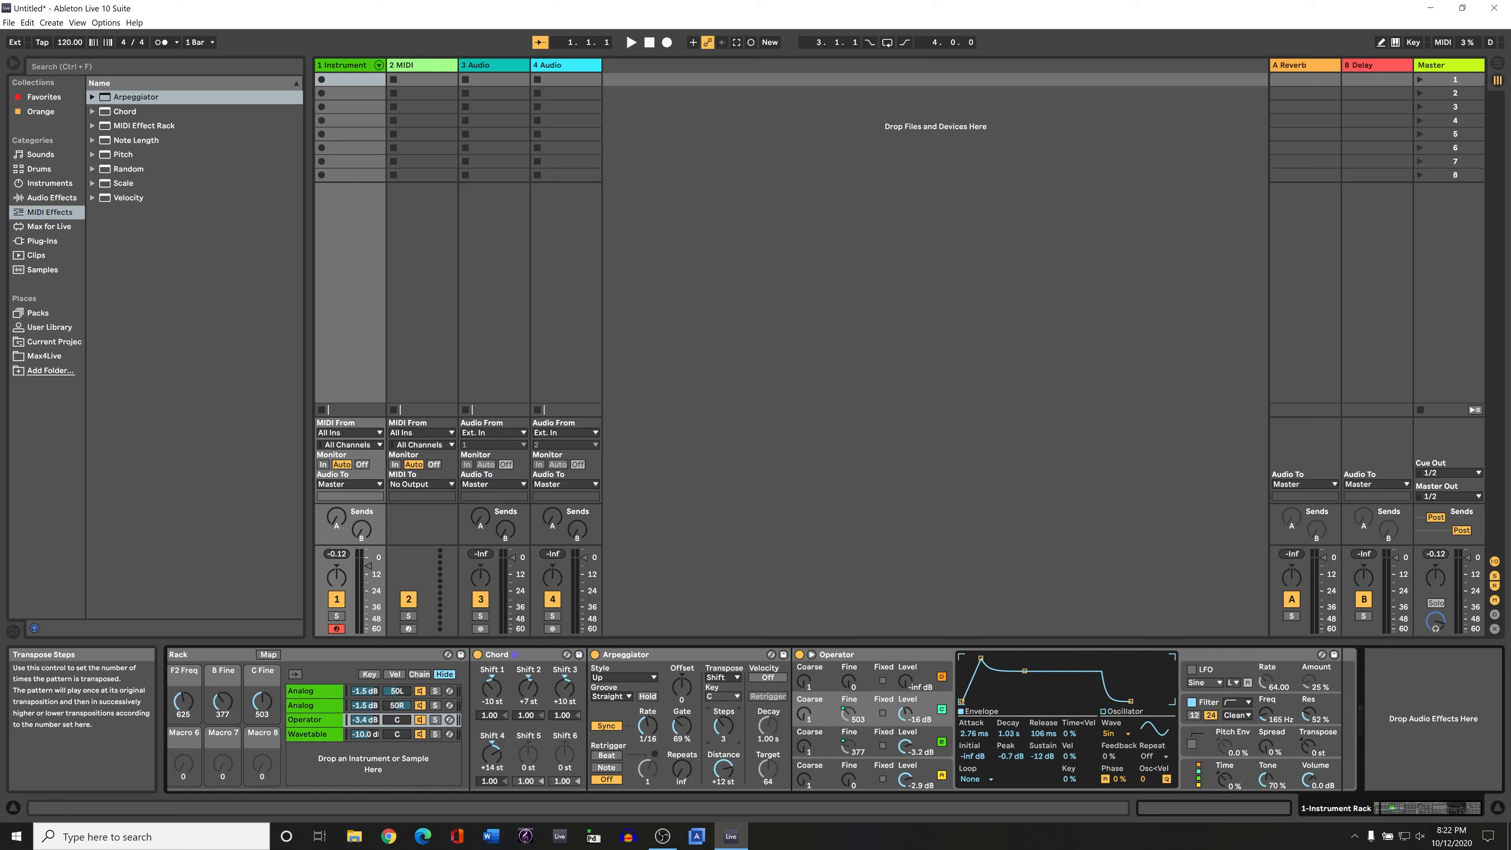
{"action": "left_click_drag", "start_coordinate": [727, 780], "coordinate": [727, 772]}
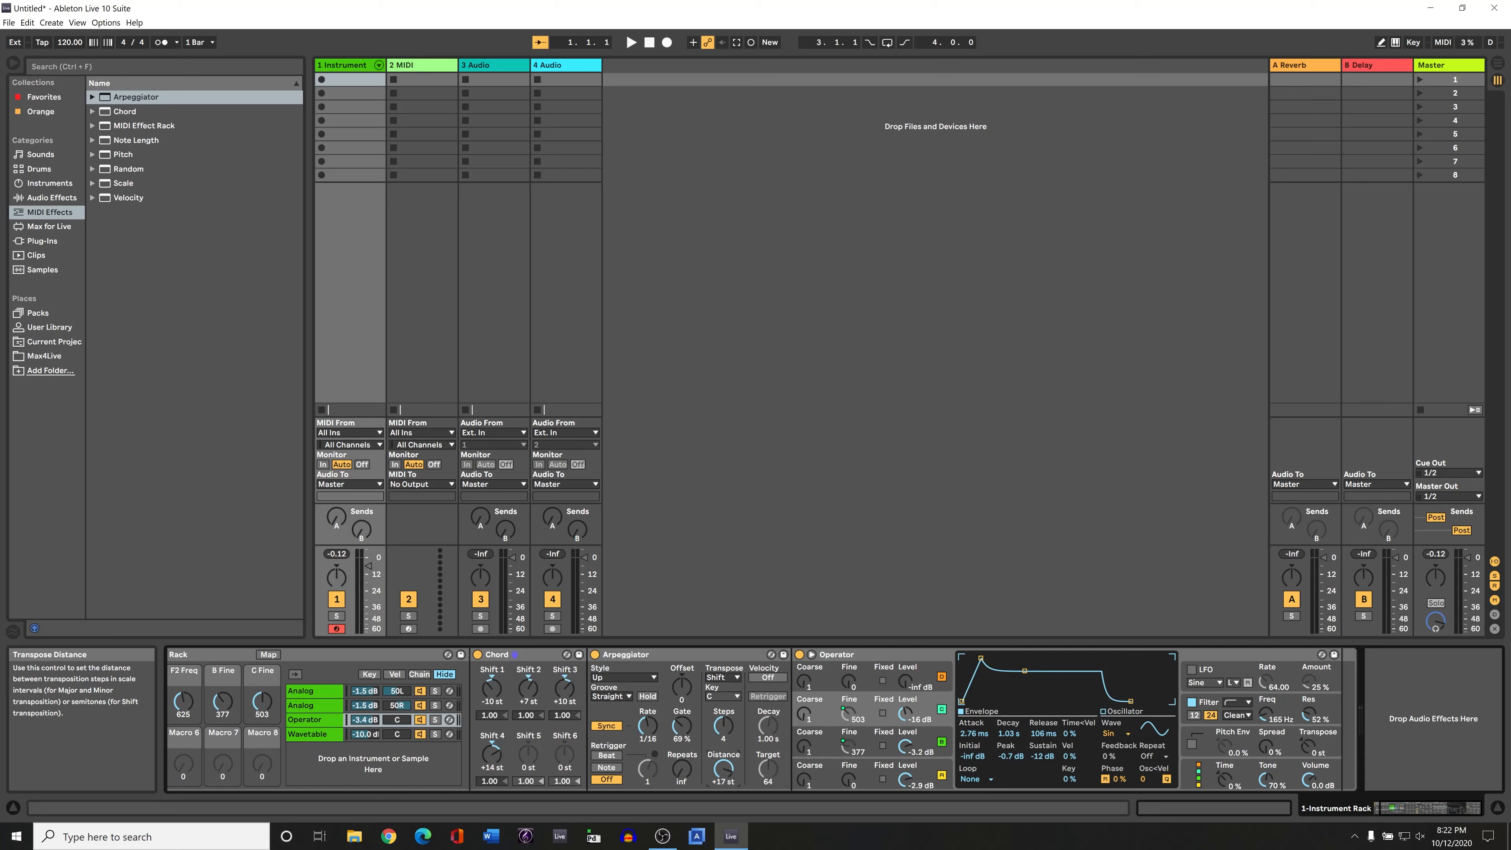
{"action": "left_click", "coordinate": [623, 677]}
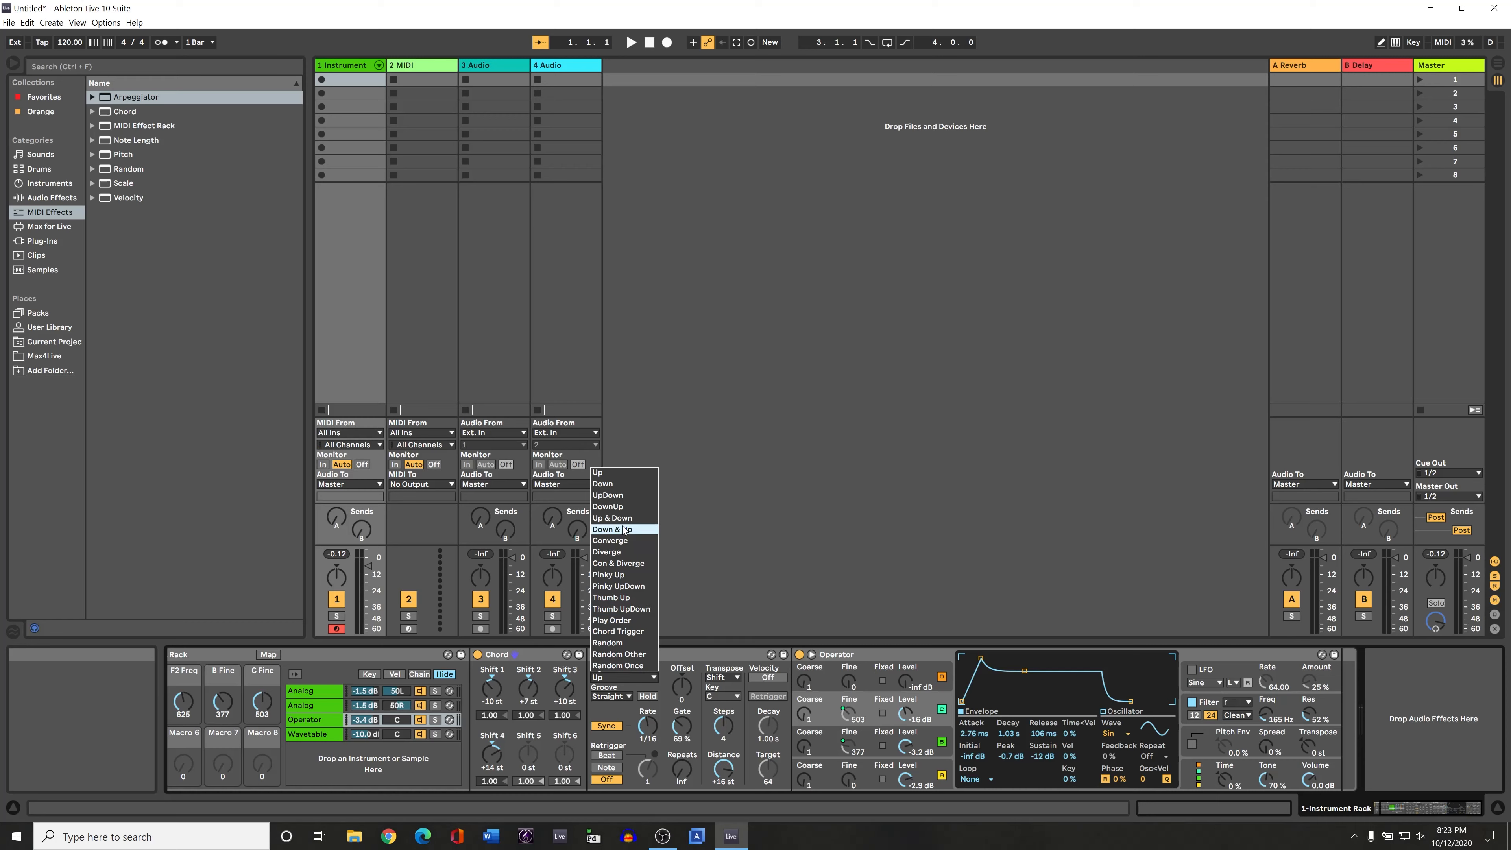
{"action": "left_click", "coordinate": [619, 563]}
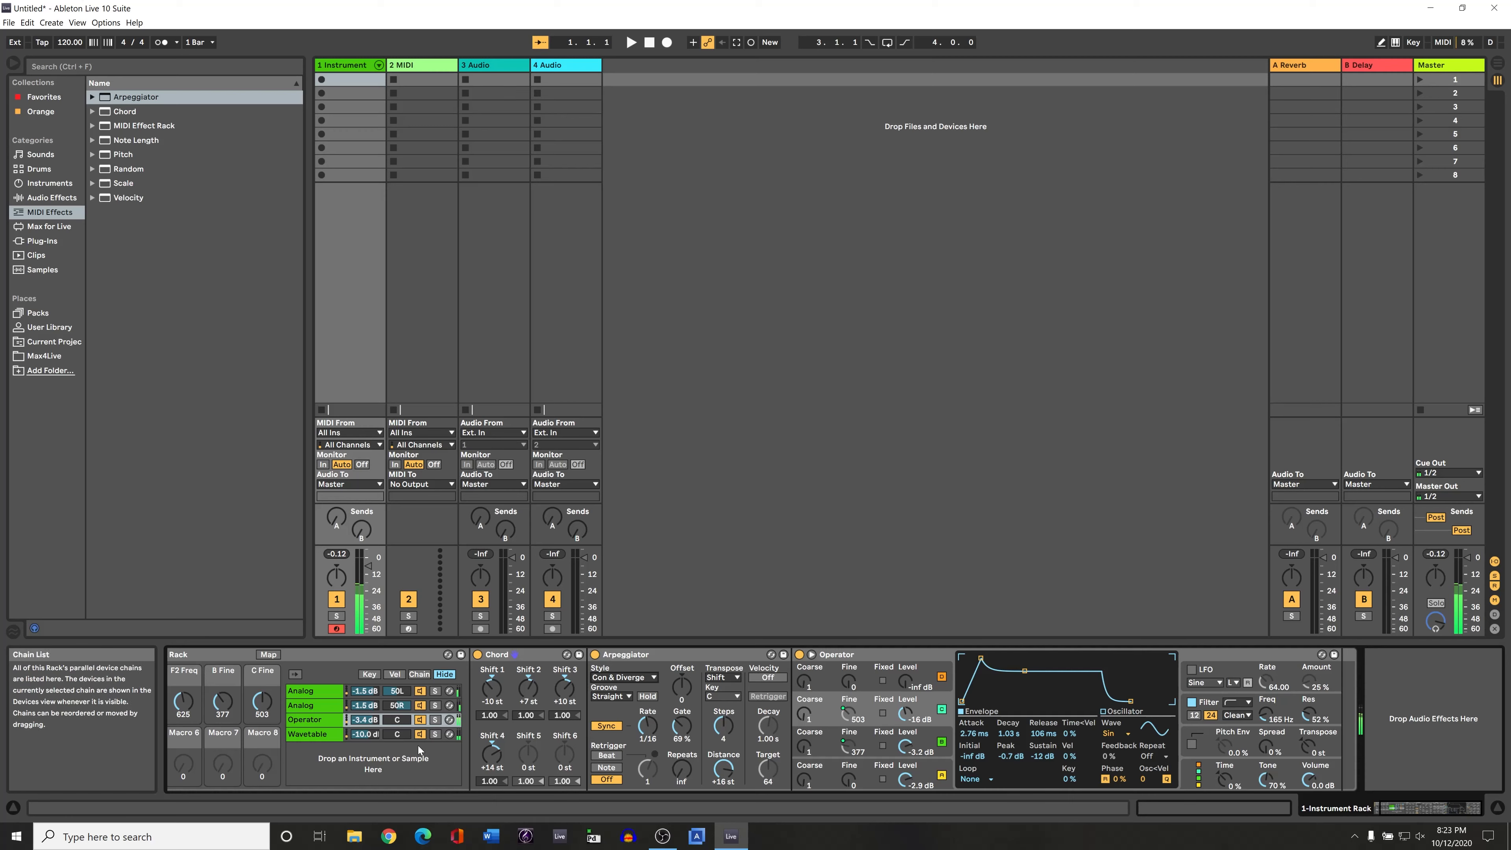
Step: Raise the number of transpose steps in the first Analog chain's Arpeggiator and set its style to UpDown
{"action": "left_click", "coordinate": [322, 706]}
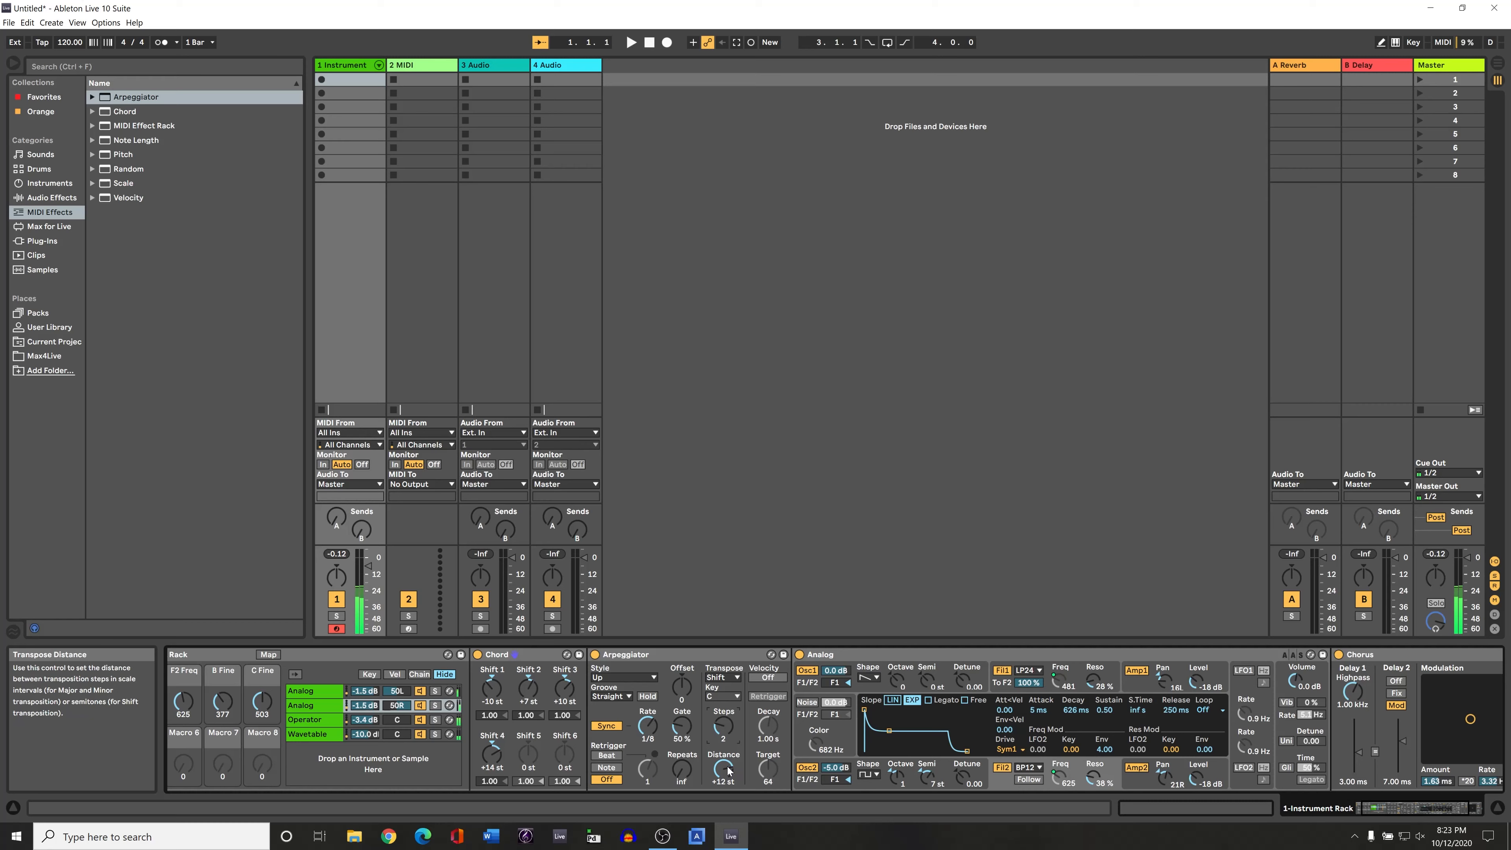
{"action": "left_click", "coordinate": [321, 691]}
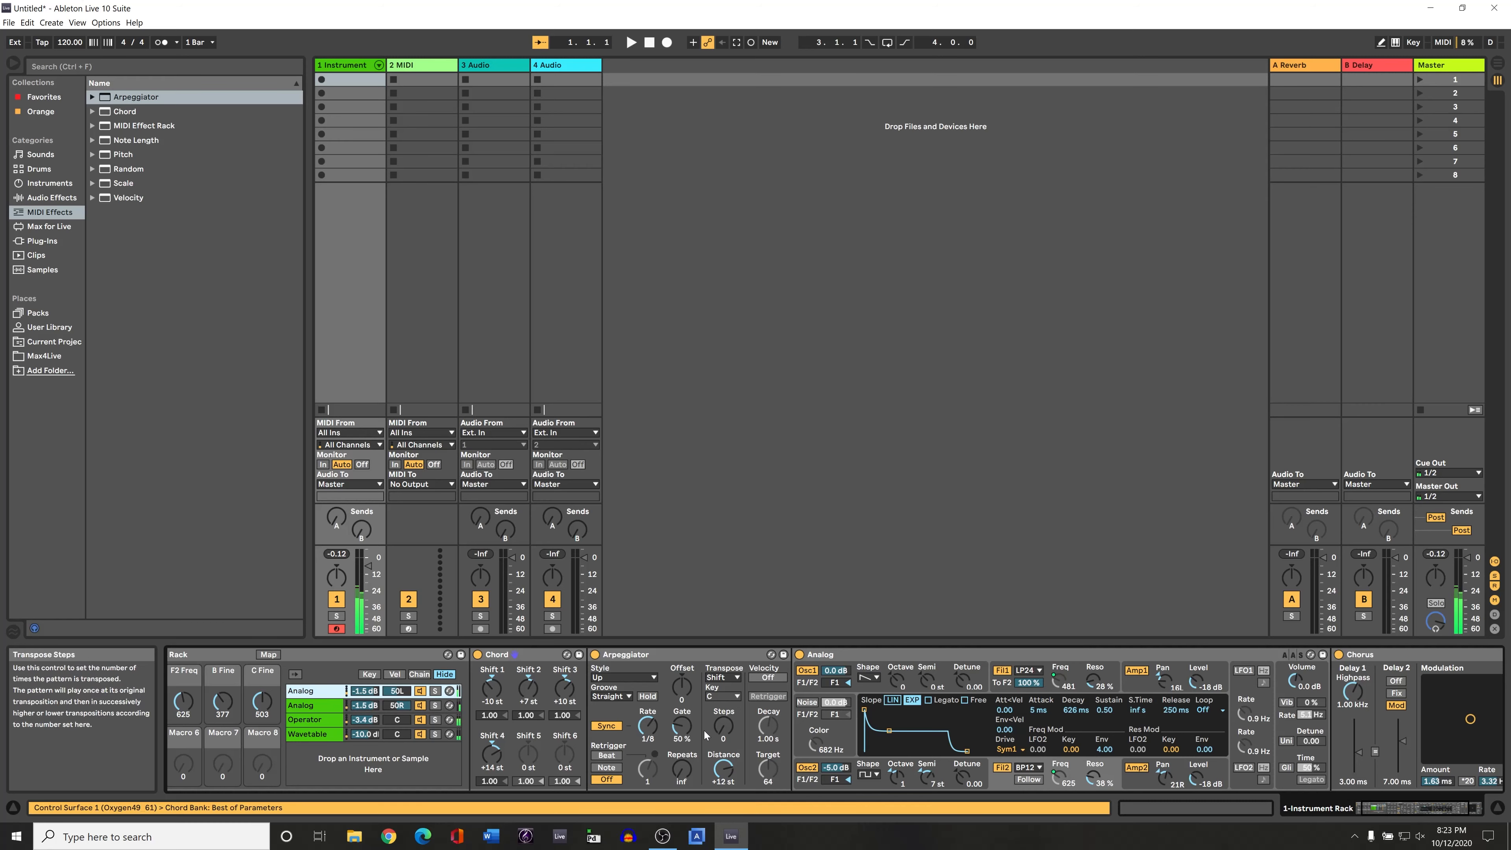
{"action": "mouse_move", "coordinate": [723, 727]}
{"action": "left_mouse_down"}
{"action": "mouse_move", "coordinate": [724, 745]}
{"action": "mouse_move", "coordinate": [725, 709]}
{"action": "left_mouse_up"}
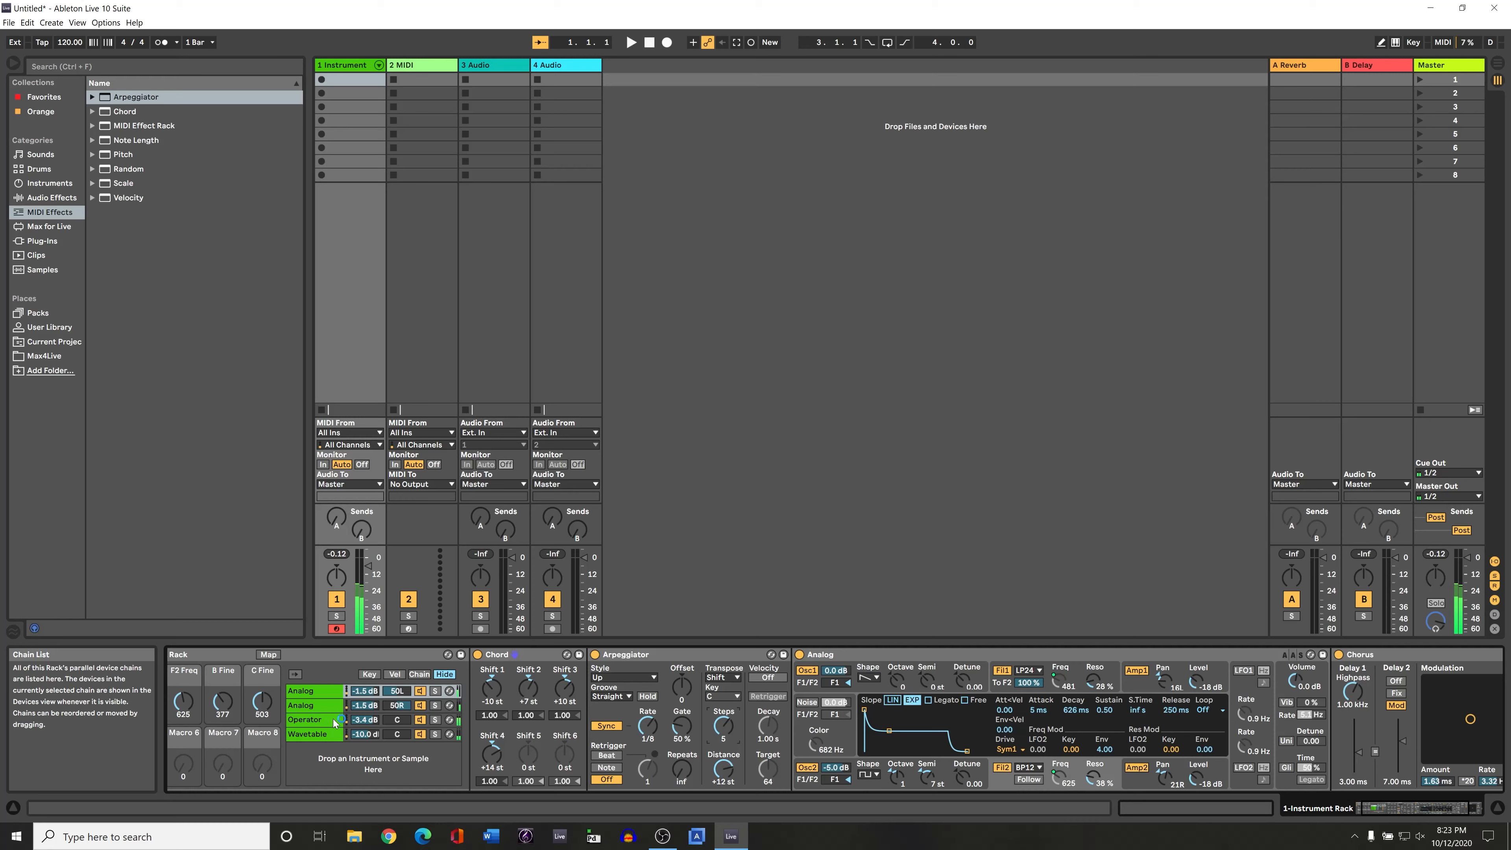
{"action": "left_click", "coordinate": [622, 677]}
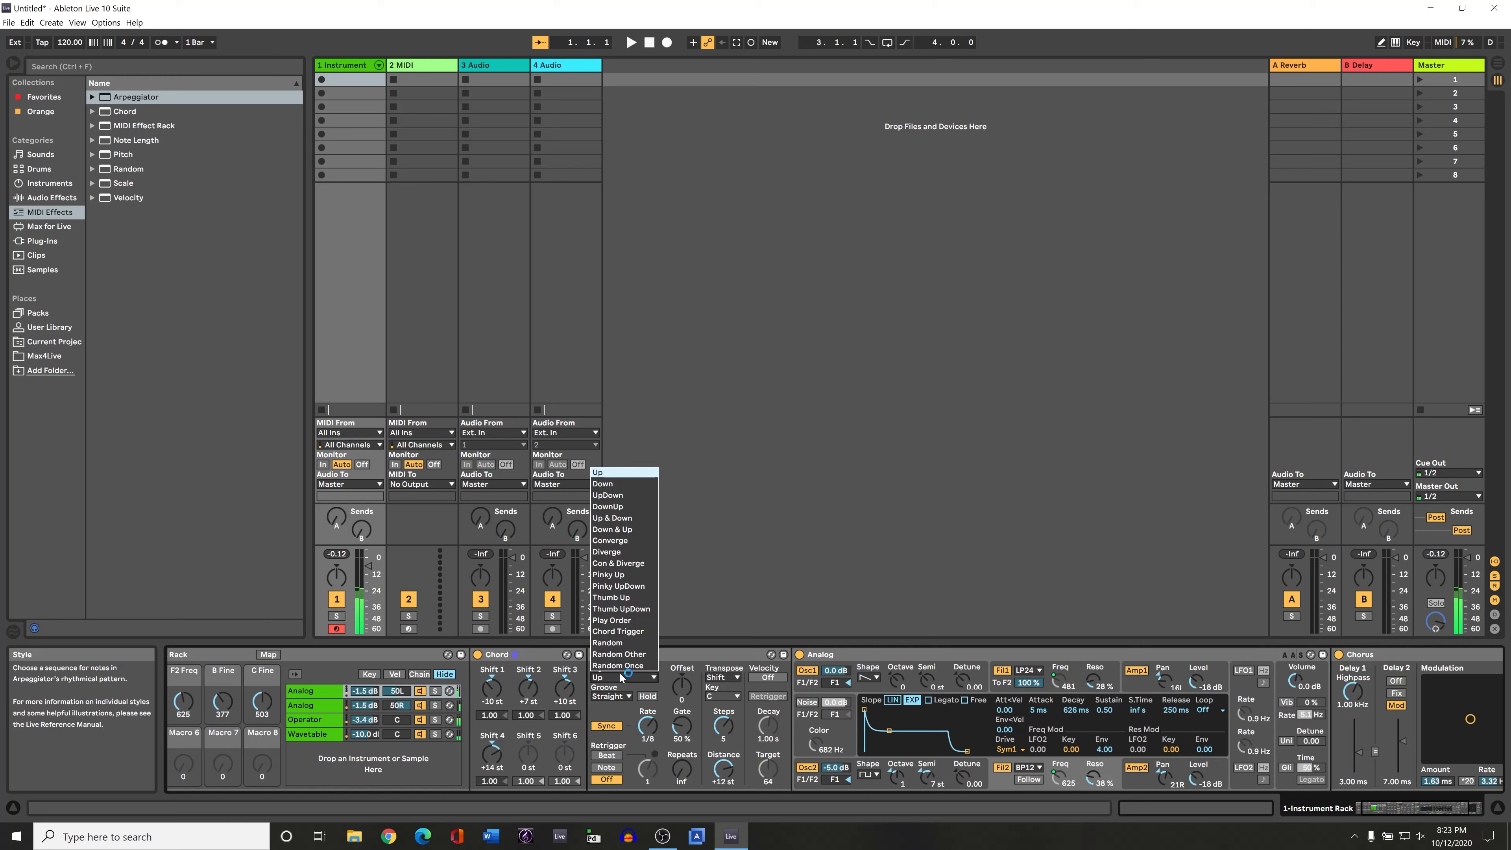
{"action": "left_click", "coordinate": [627, 497]}
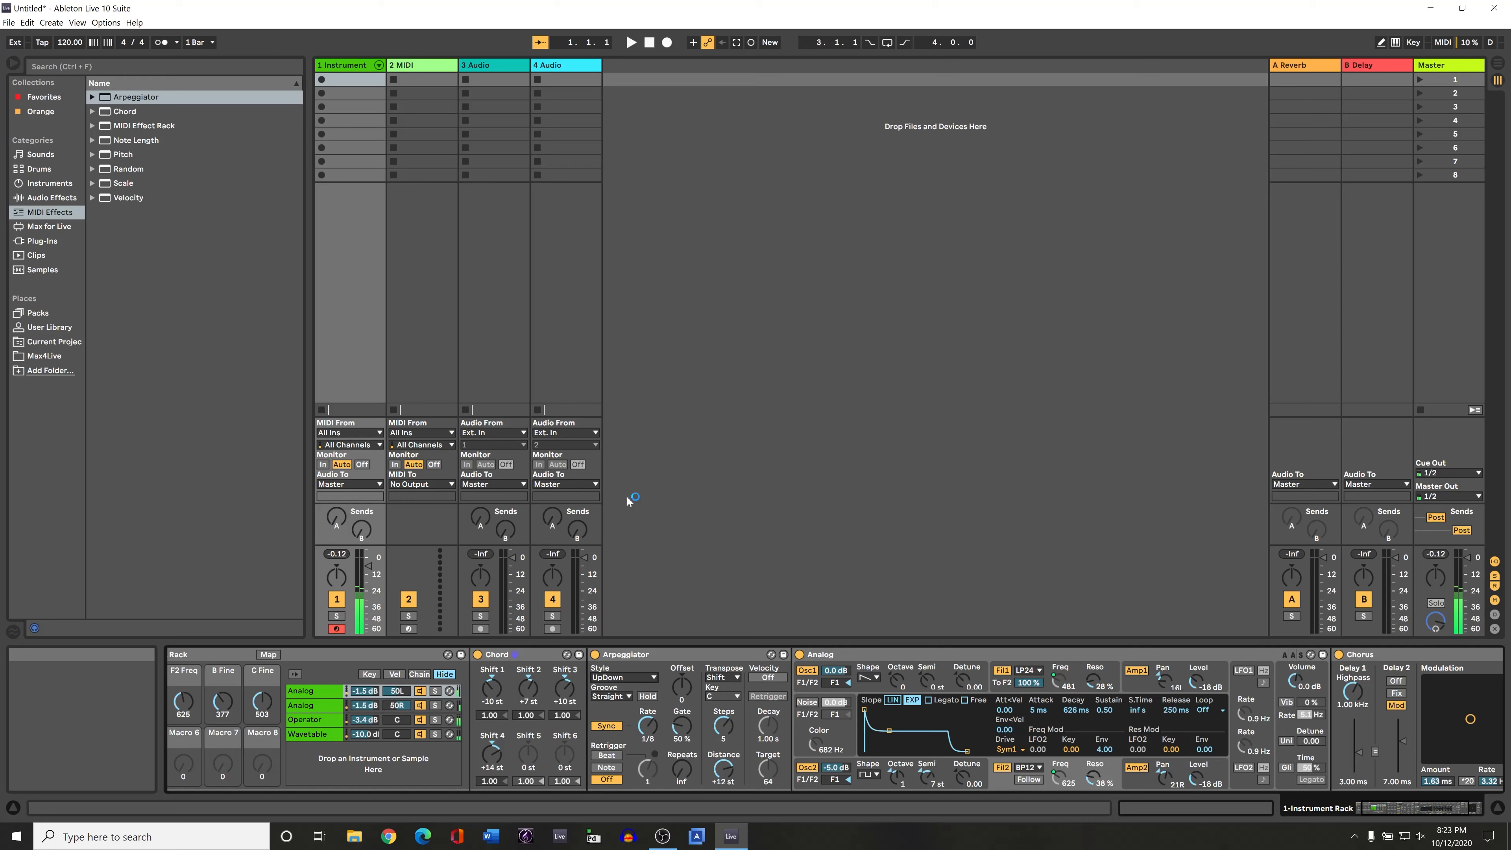
Step: Try the Pinky UpDown and Thumb UpDown styles on the second Analog chain's Arpeggiator, and set it to Thumb Up
{"action": "left_click", "coordinate": [628, 678]}
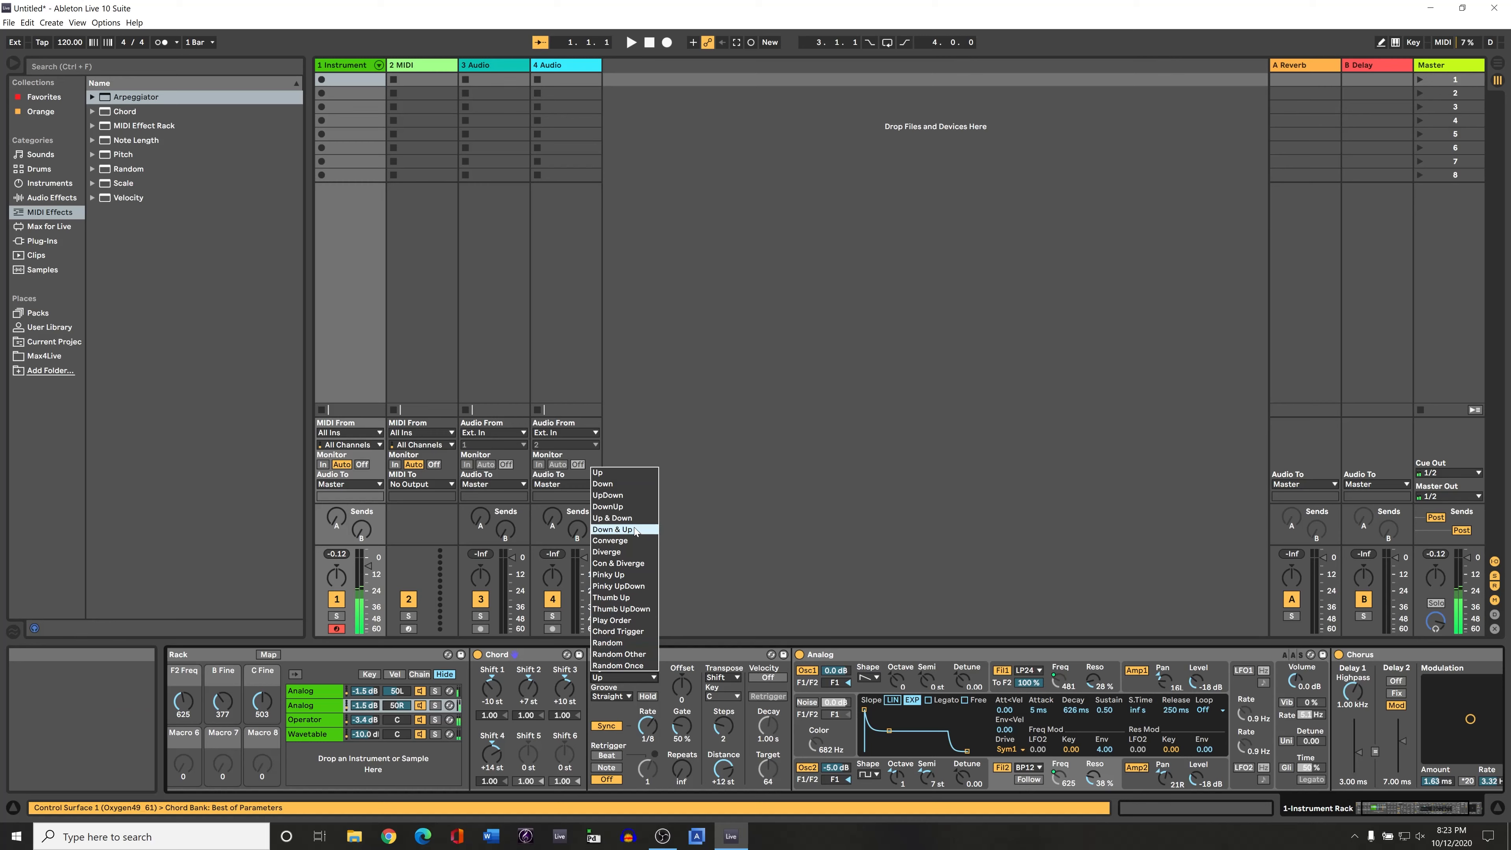
{"action": "left_click", "coordinate": [646, 587]}
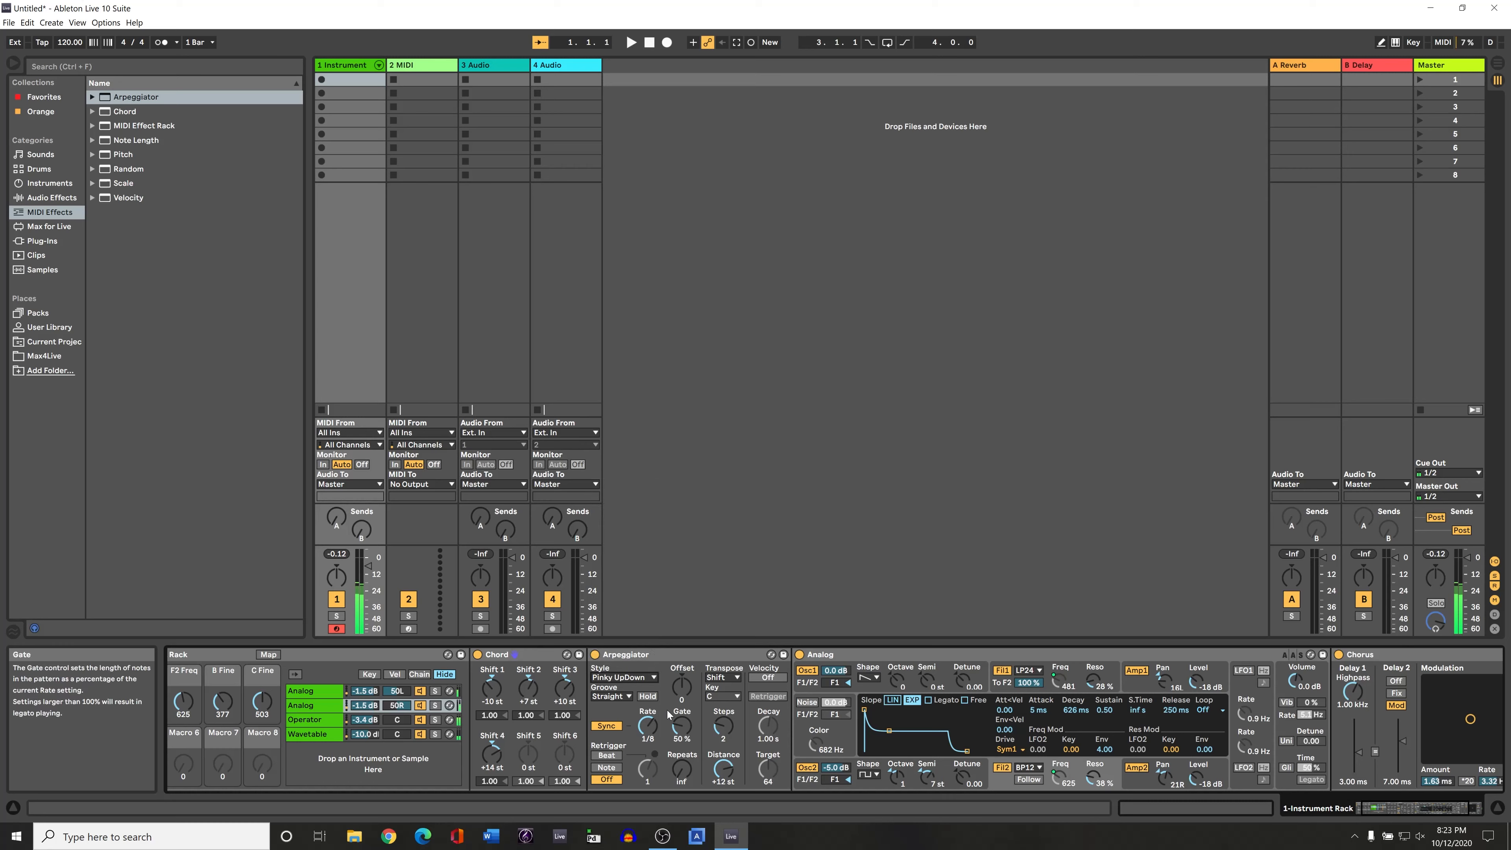
{"action": "left_click", "coordinate": [654, 677]}
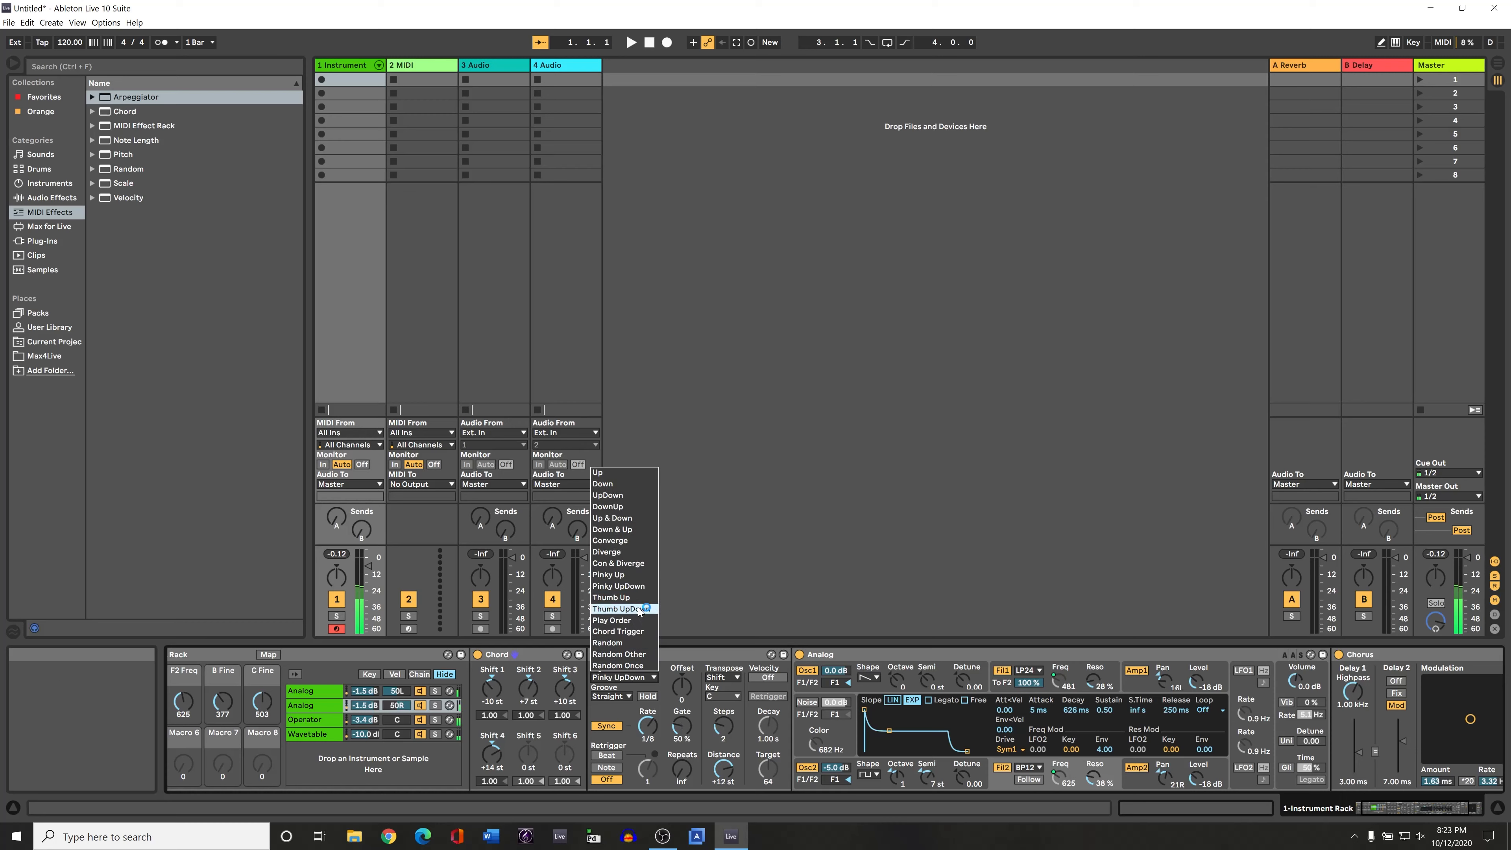
{"action": "left_click", "coordinate": [647, 609]}
{"action": "left_click", "coordinate": [649, 677]}
{"action": "left_click", "coordinate": [636, 598]}
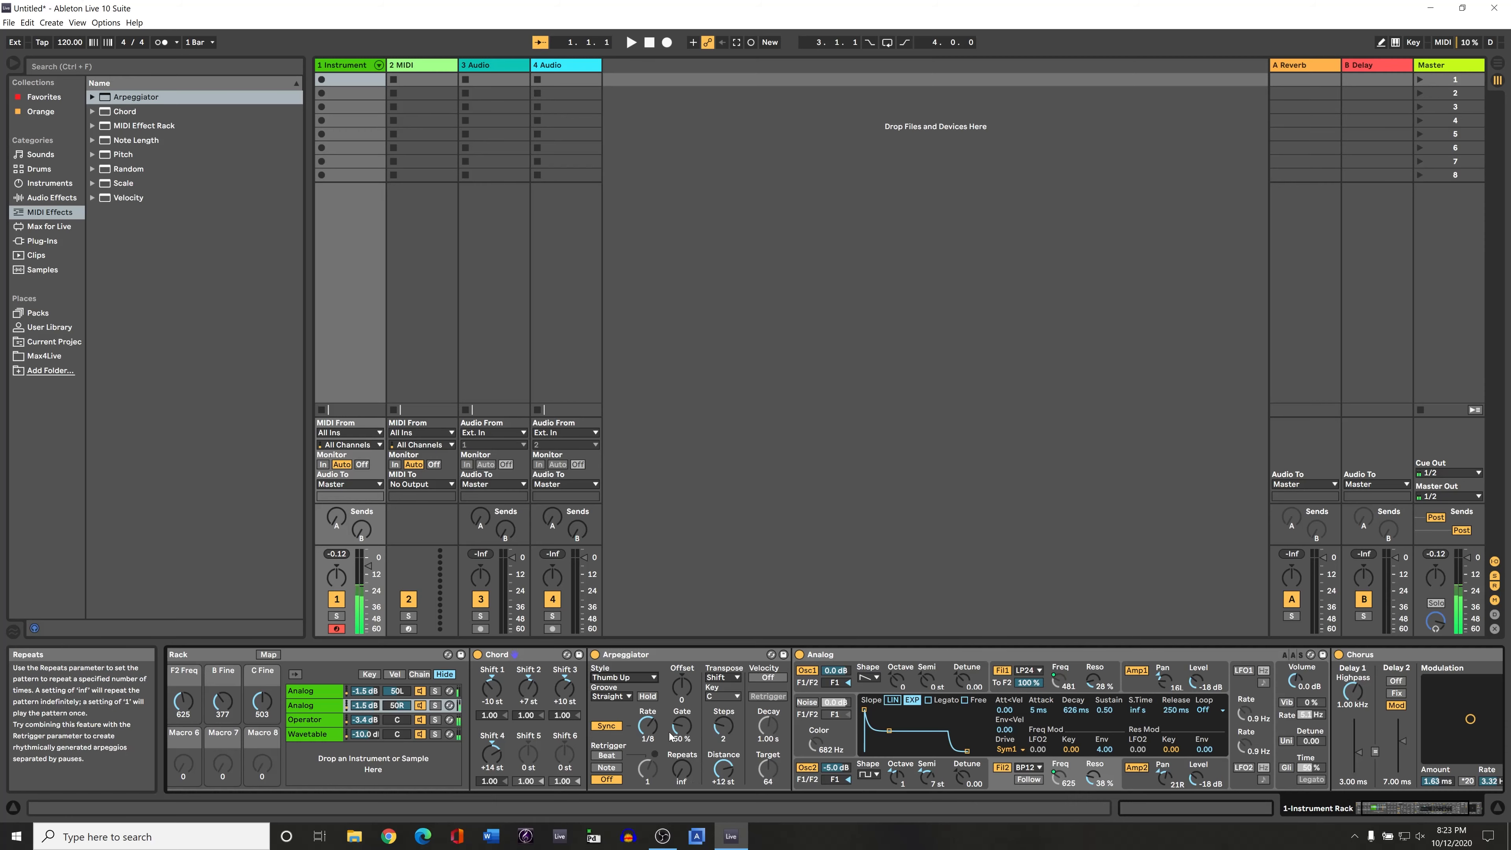
Step: Try a slower rate on the first Analog chain's Arpeggiator and set it to 1/16
{"action": "left_click", "coordinate": [309, 692]}
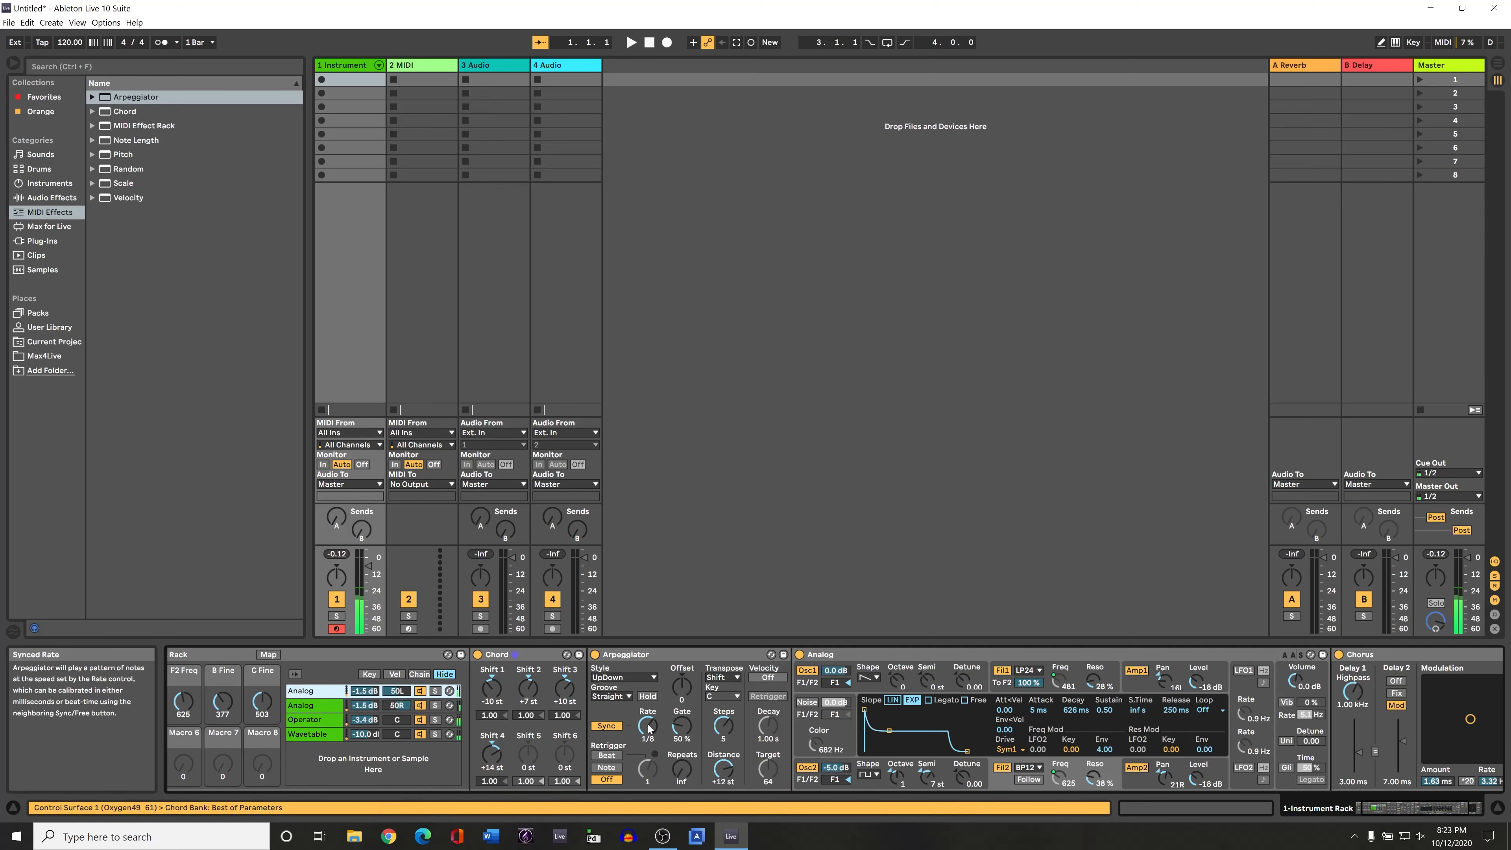
{"action": "left_click_drag", "start_coordinate": [649, 727], "coordinate": [649, 703]}
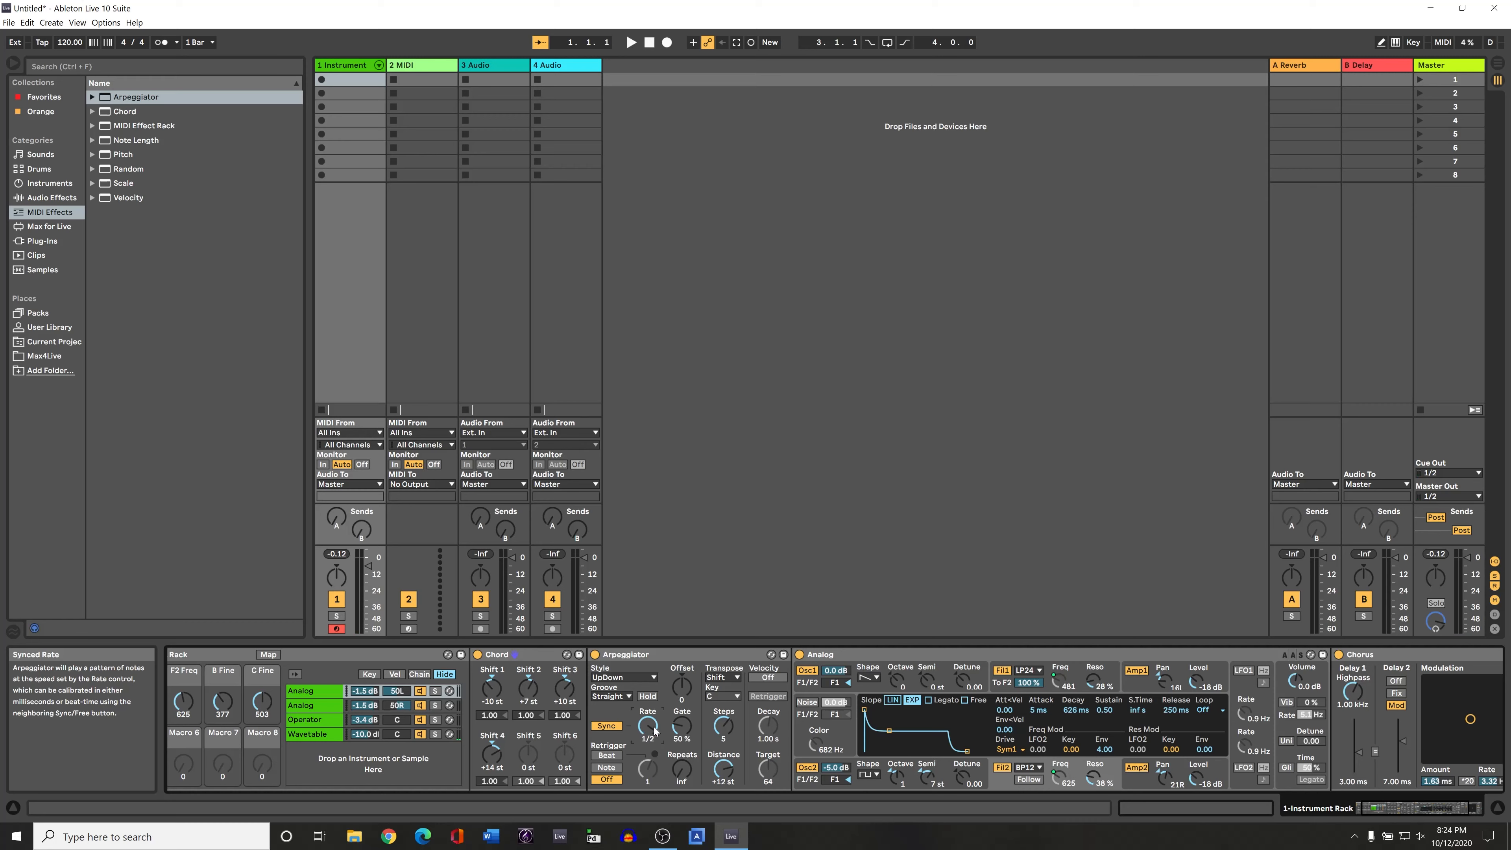
{"action": "left_click_drag", "start_coordinate": [654, 730], "coordinate": [654, 783]}
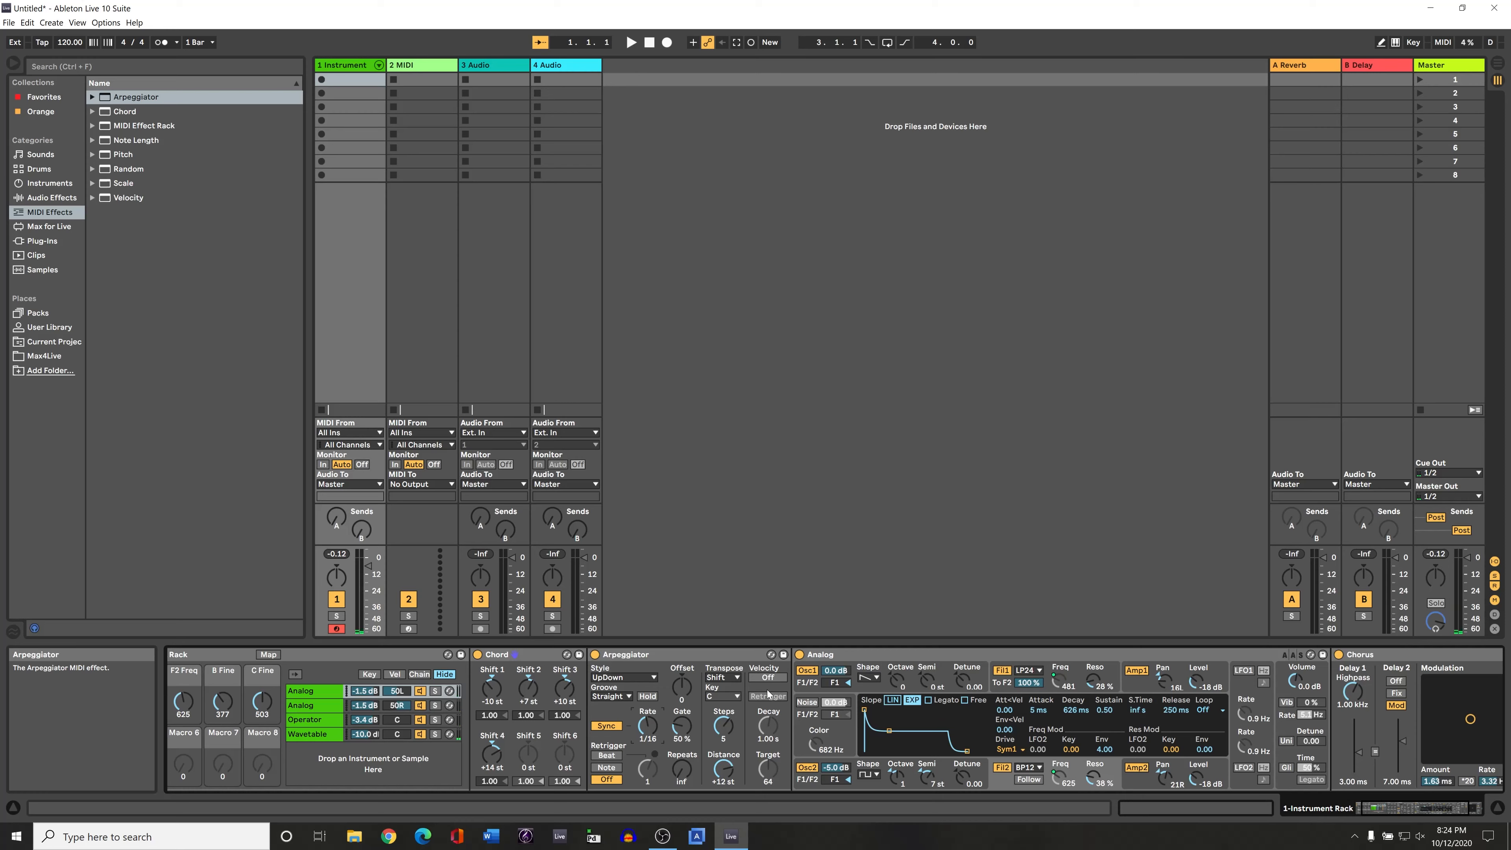
{"action": "left_click", "coordinate": [378, 653]}
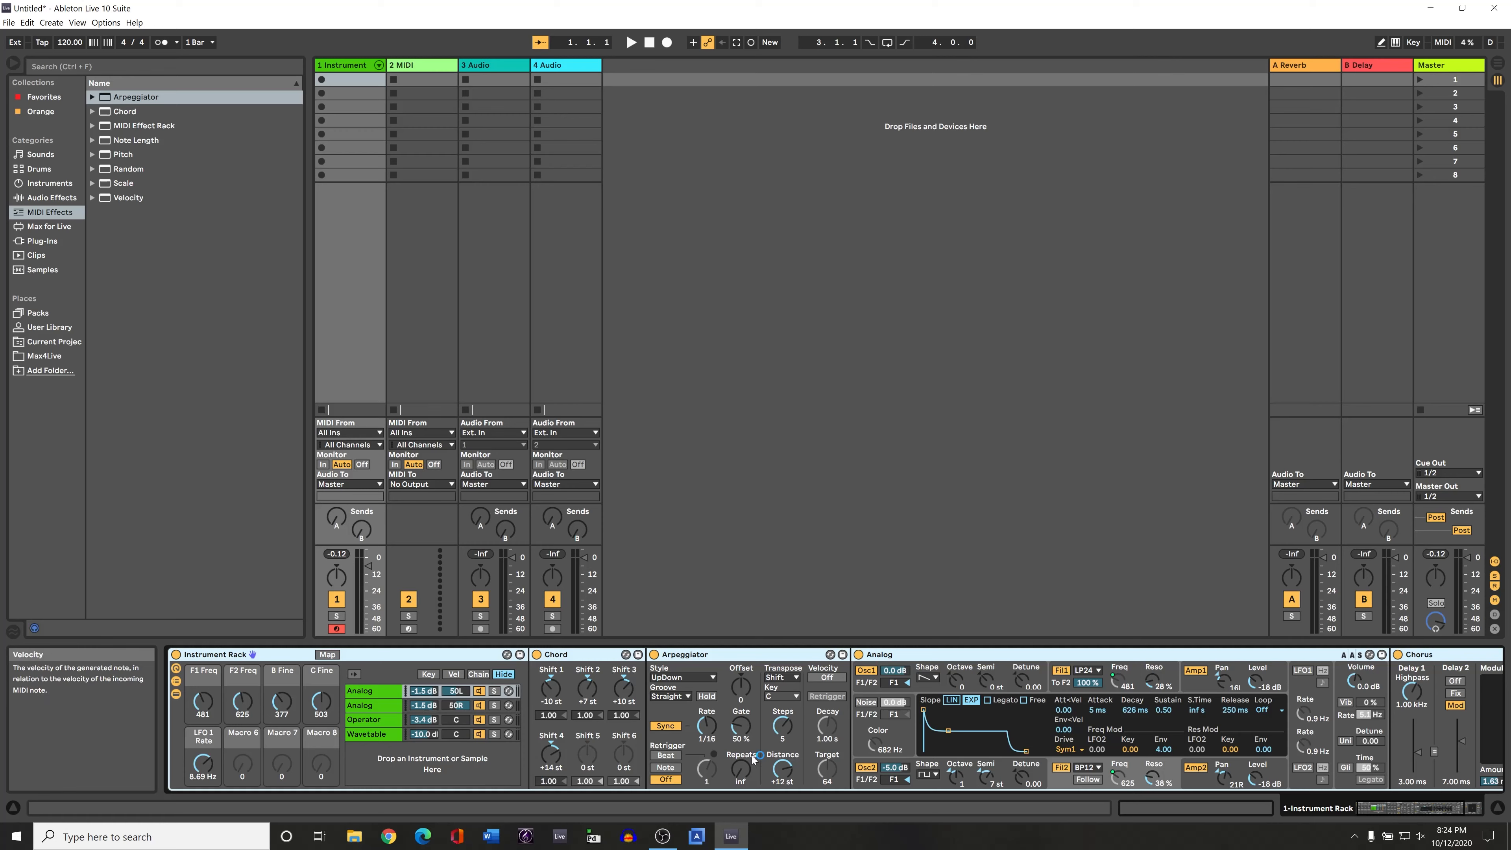
{"action": "left_click", "coordinate": [595, 655]}
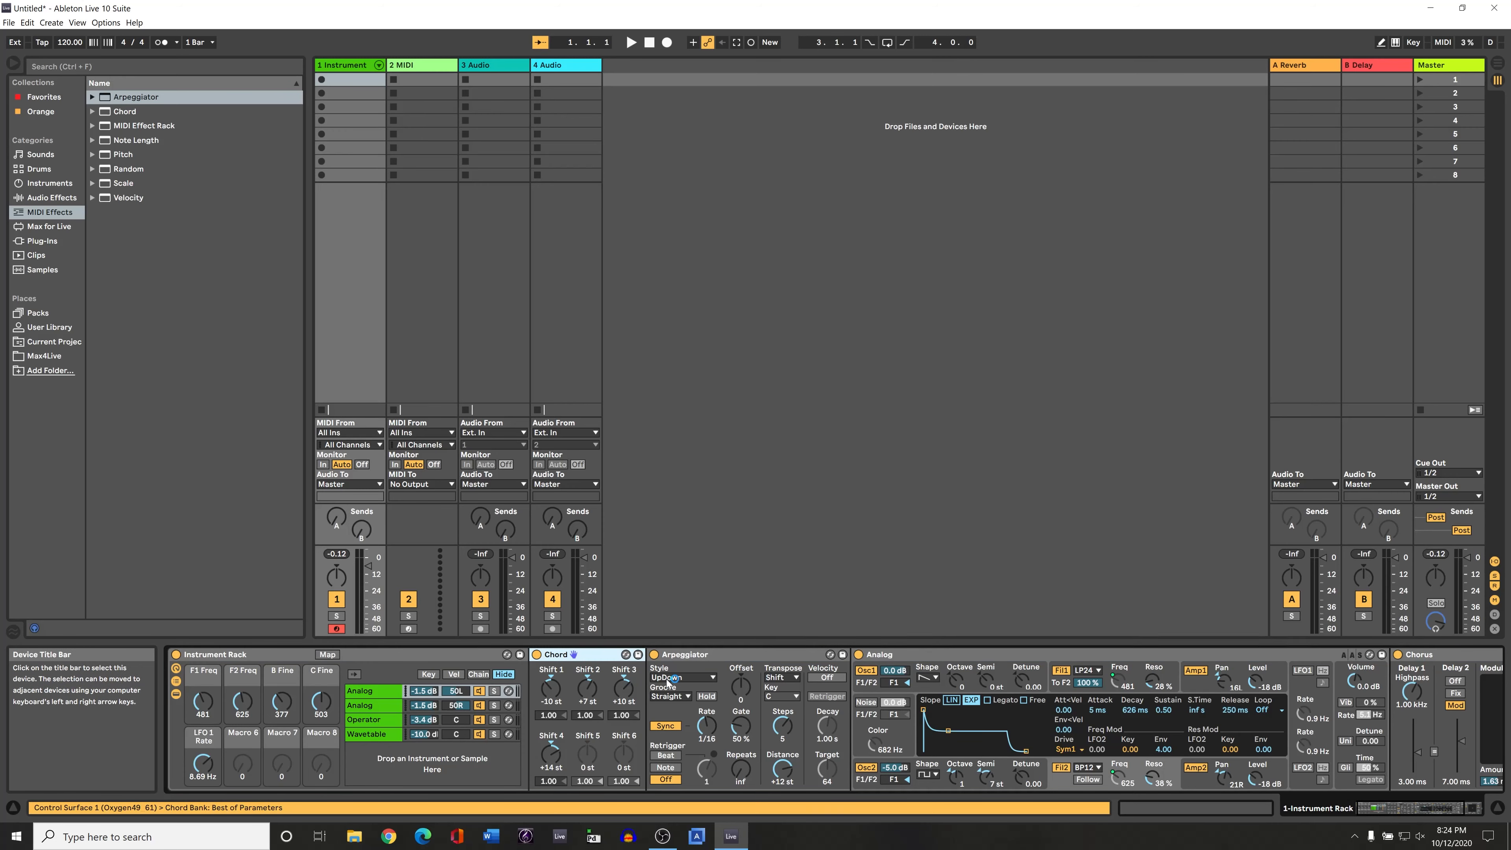
{"action": "left_click", "coordinate": [769, 659]}
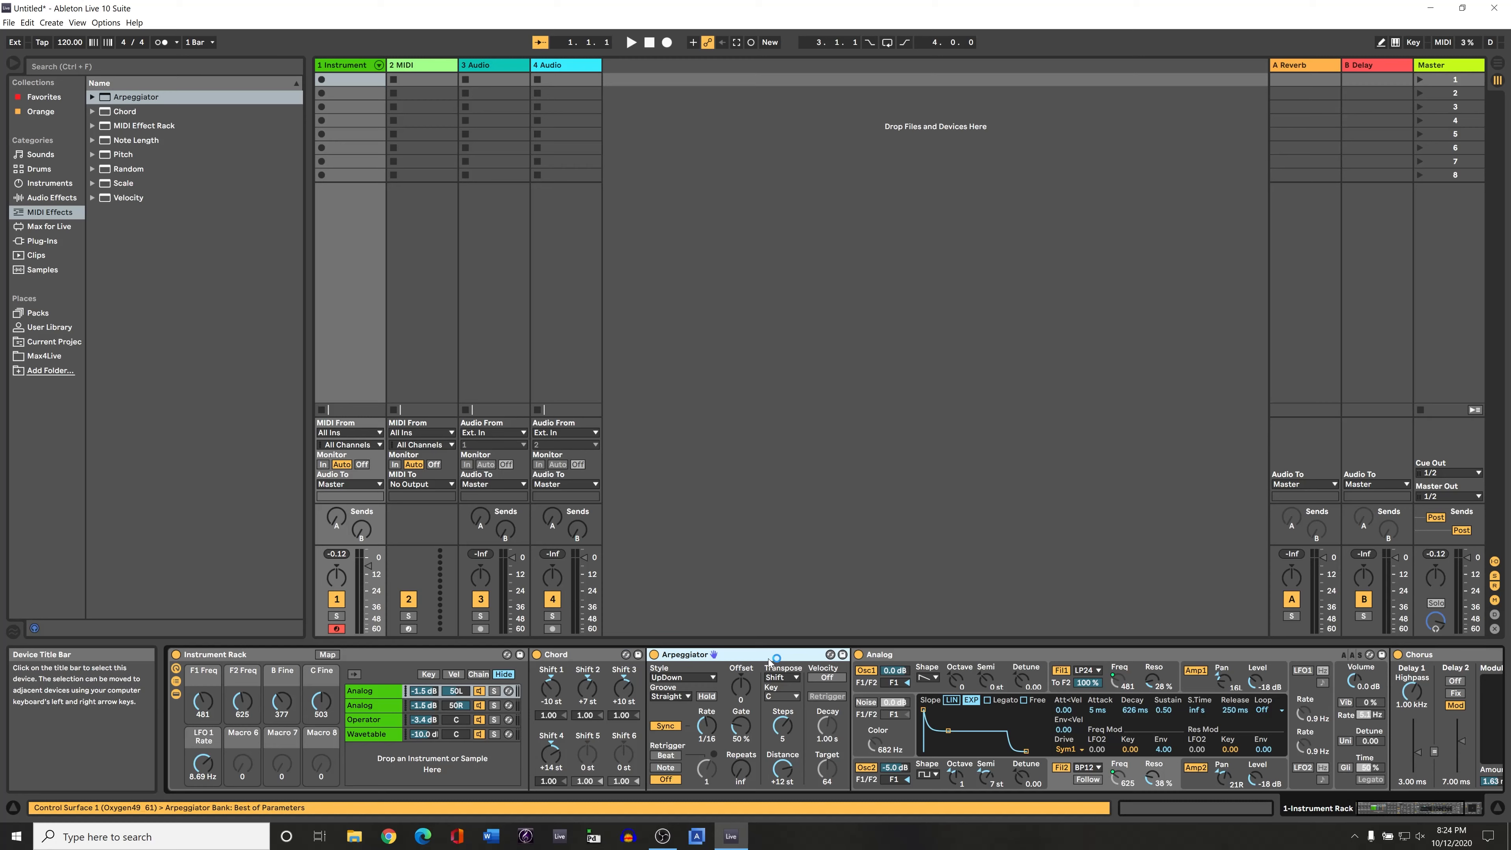
{"action": "key", "text": "Left"}
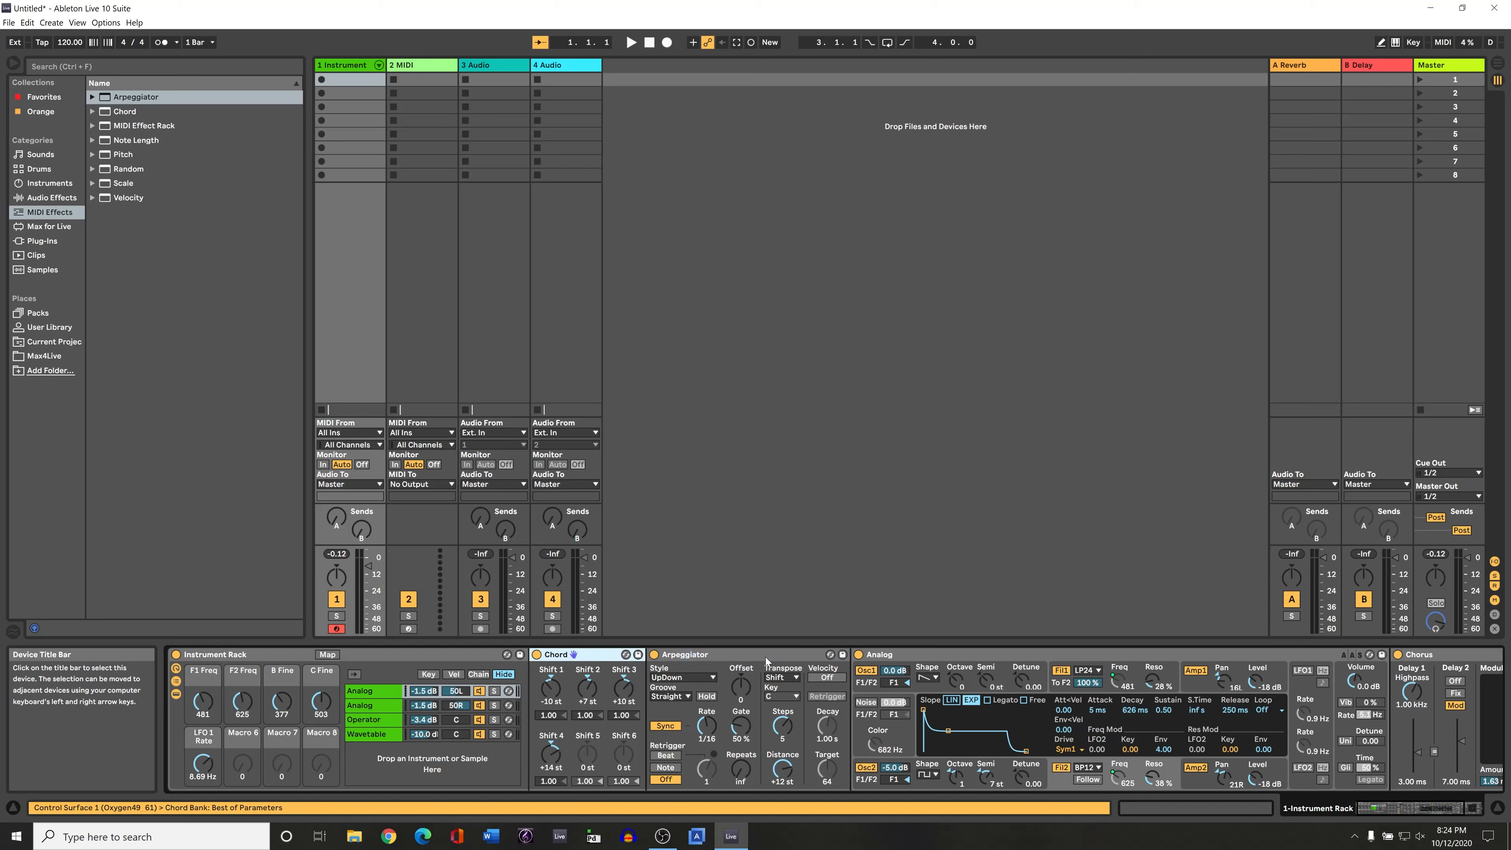
{"action": "key", "text": "Right"}
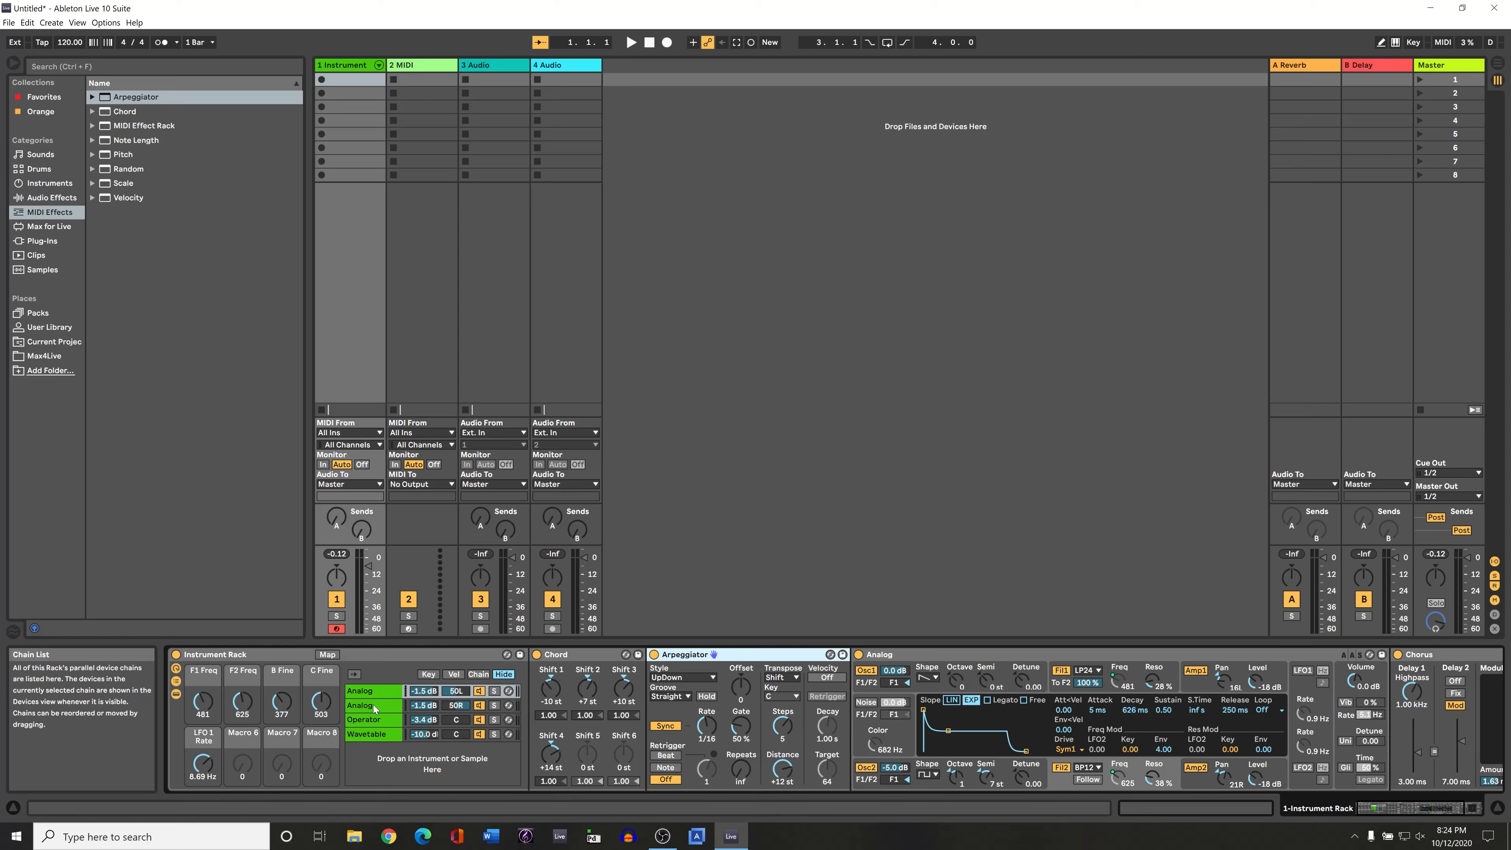
Step: Map the synced rate of the Operator chain's Arpeggiator to Macro 6 of the Instrument Rack
{"action": "left_click", "coordinate": [385, 721]}
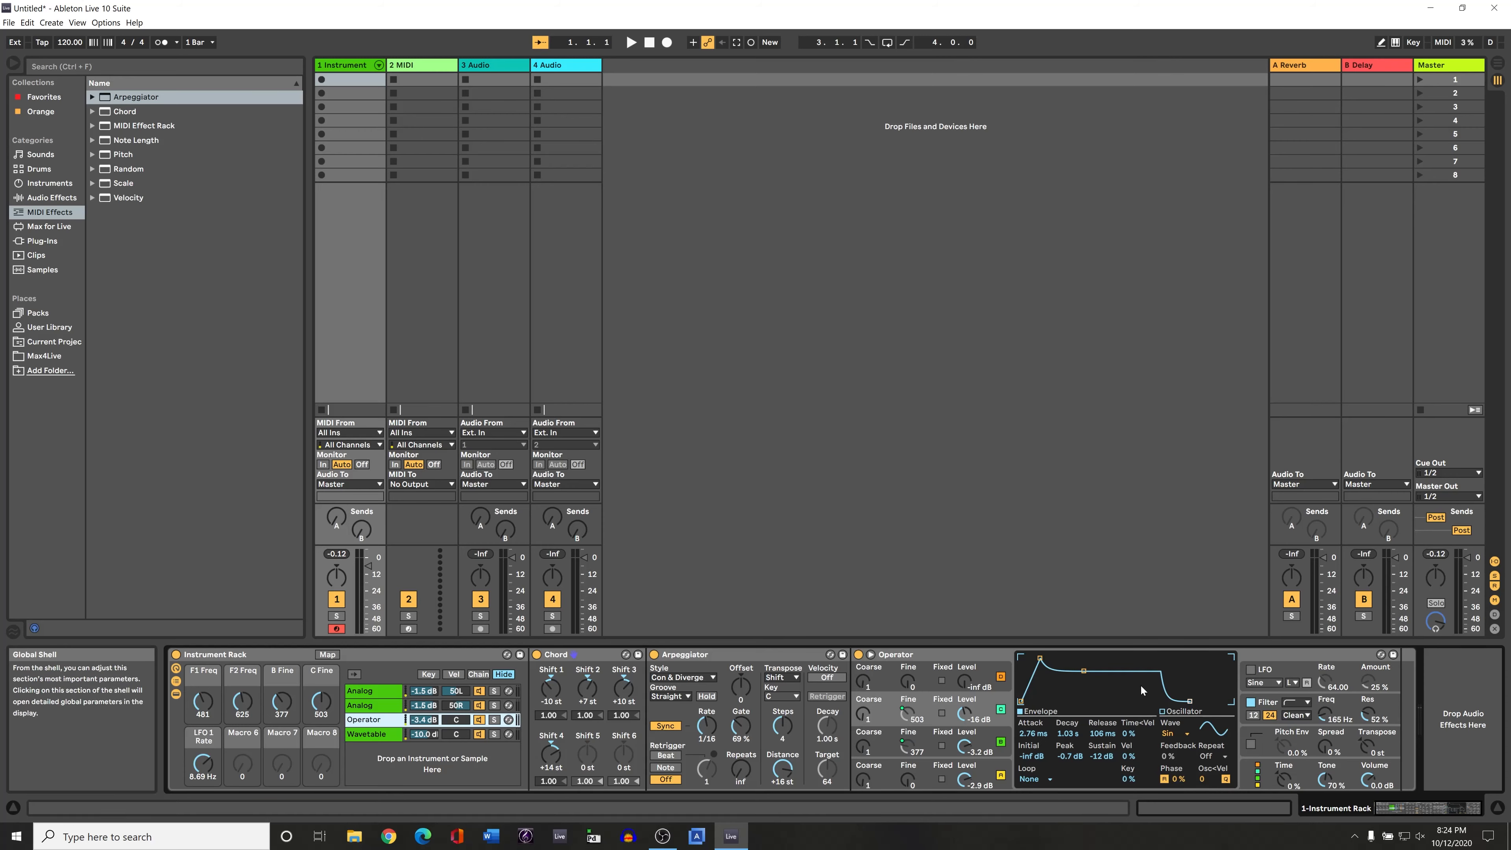
{"action": "left_click", "coordinate": [957, 653]}
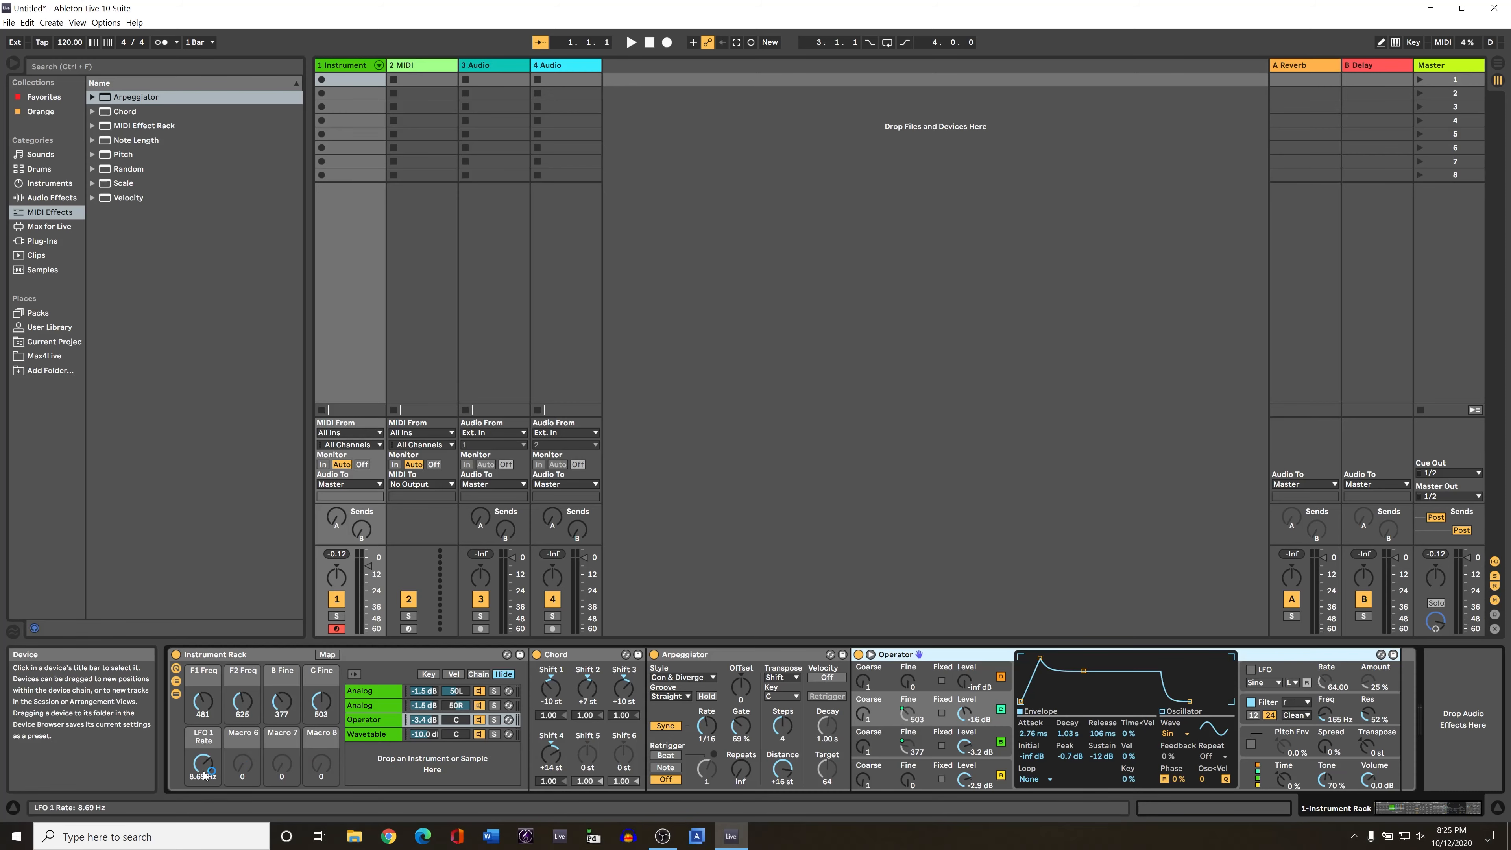
{"action": "left_click", "coordinate": [327, 655]}
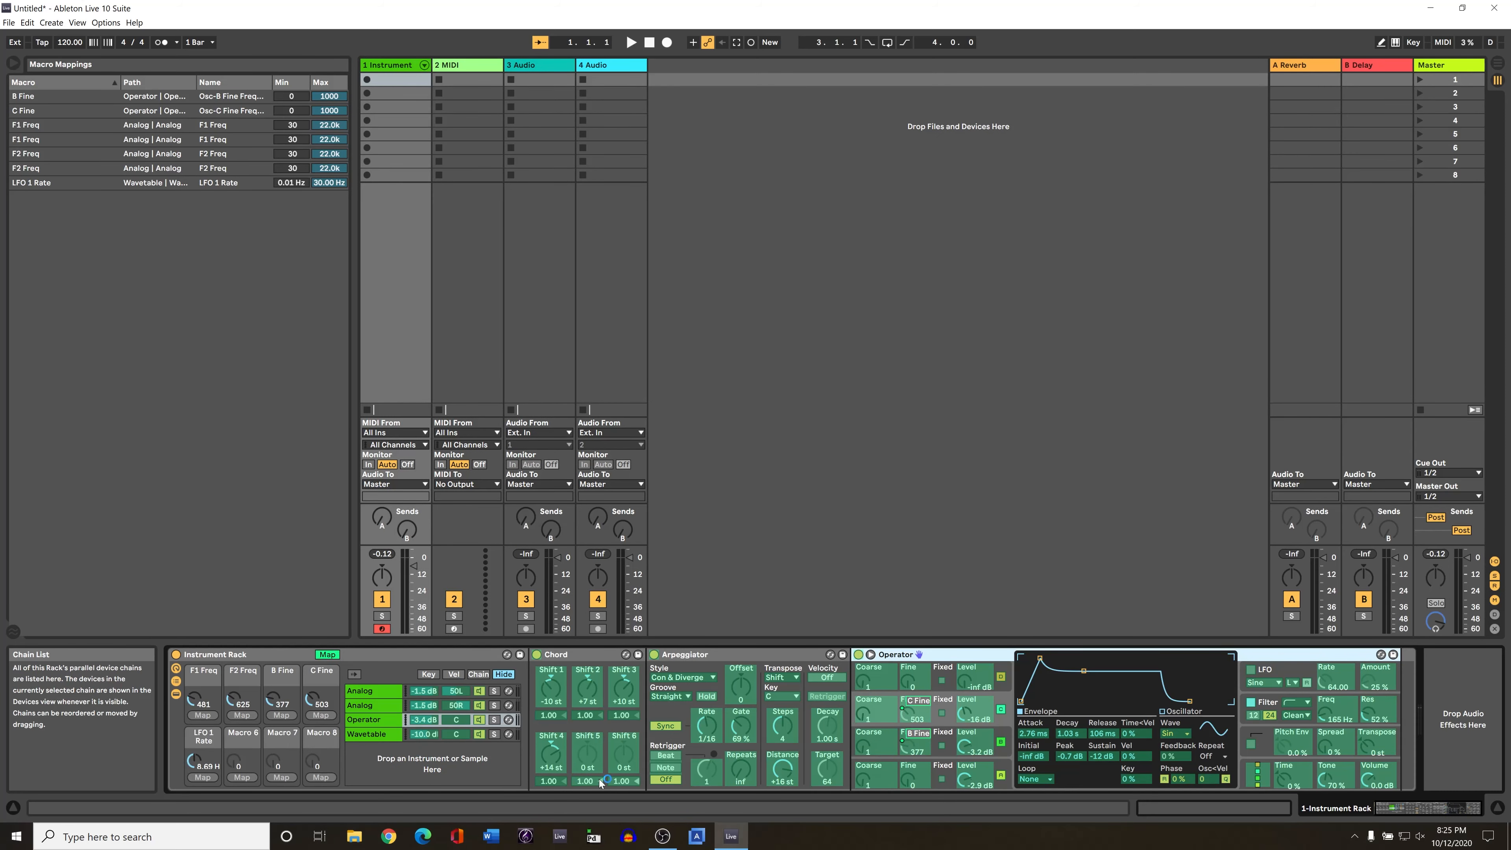
{"action": "left_click", "coordinate": [241, 777]}
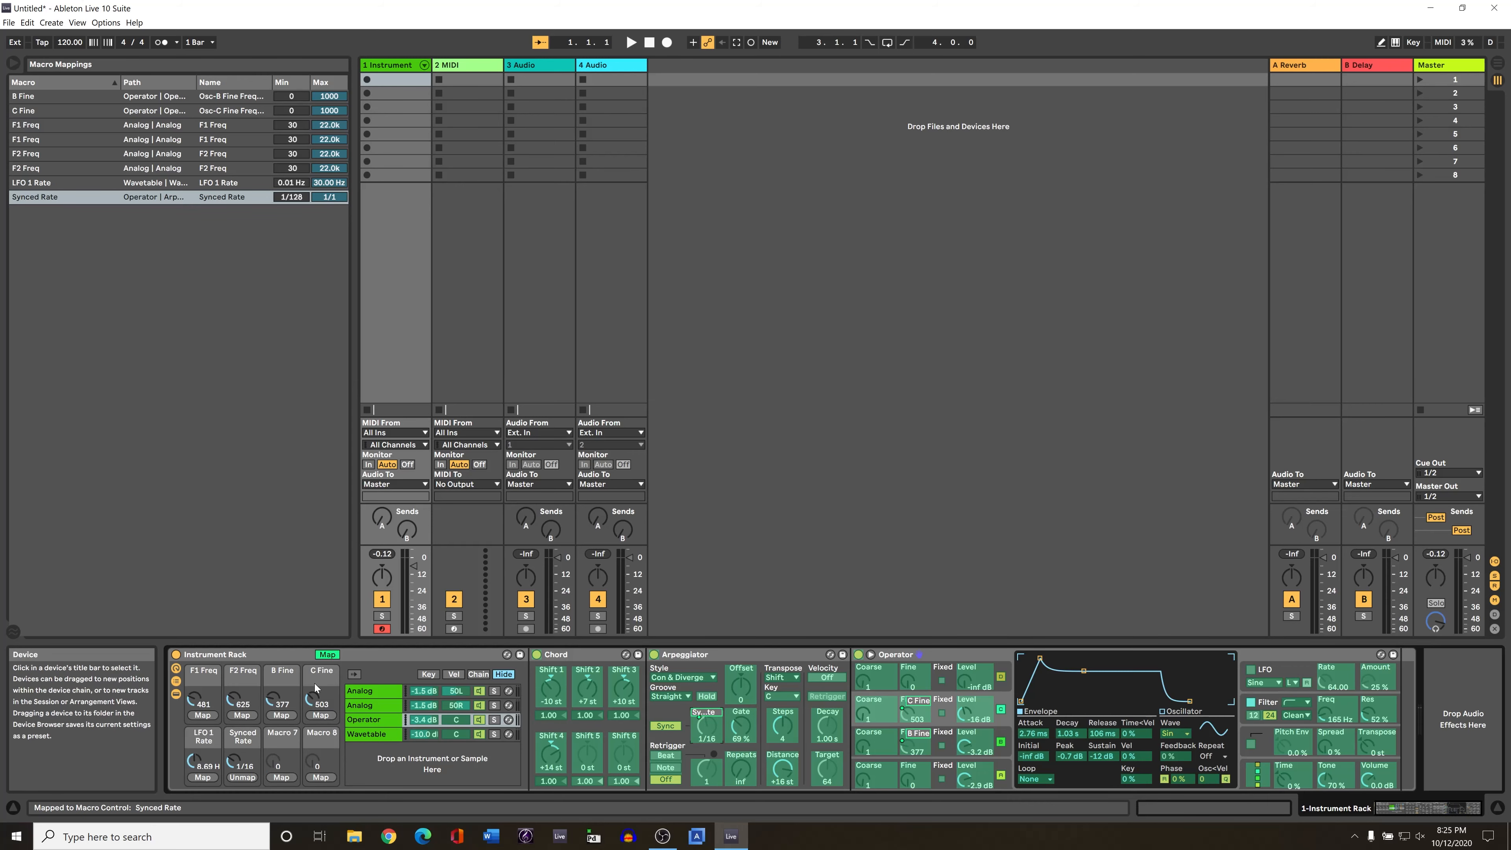
Step: Map the second Analog chain's Arpeggiator rate to Macro 7 and the first Analog chain's to Macro 8
{"action": "left_click", "coordinate": [375, 706]}
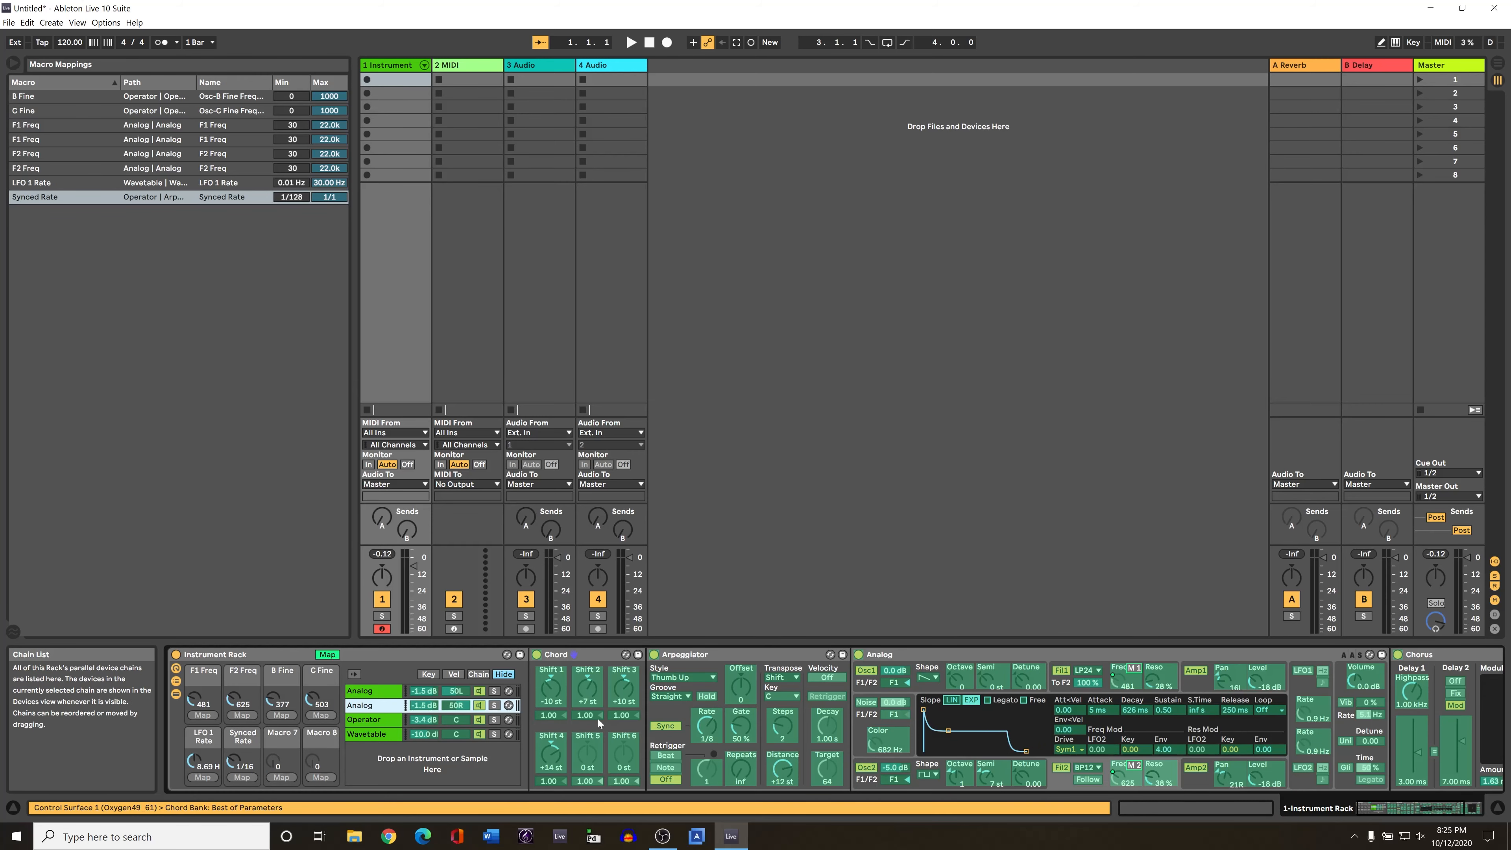
{"action": "left_click", "coordinate": [722, 729]}
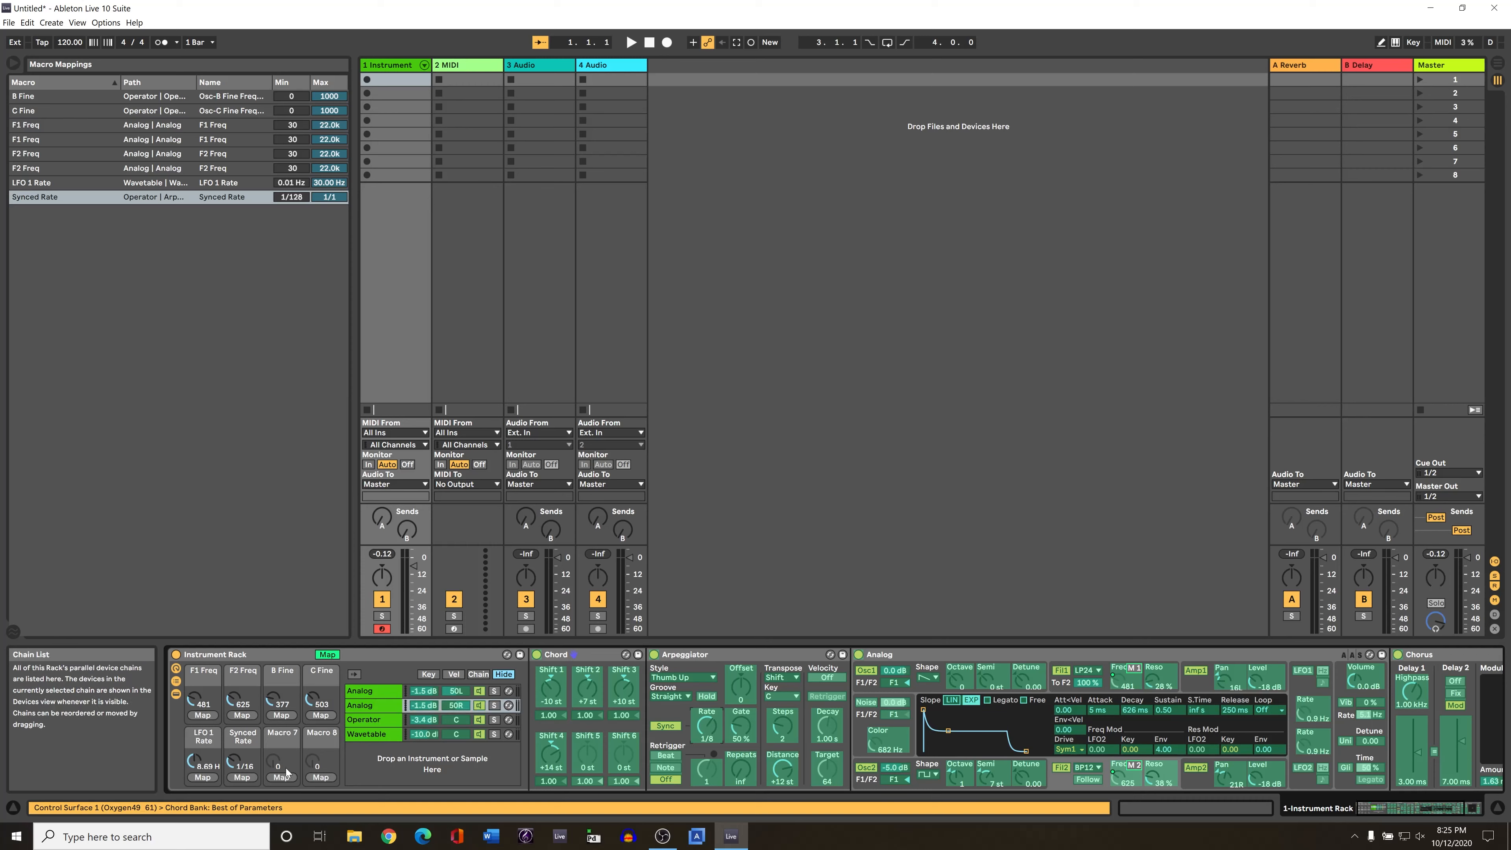
{"action": "left_click", "coordinate": [281, 778]}
{"action": "left_click", "coordinate": [387, 694]}
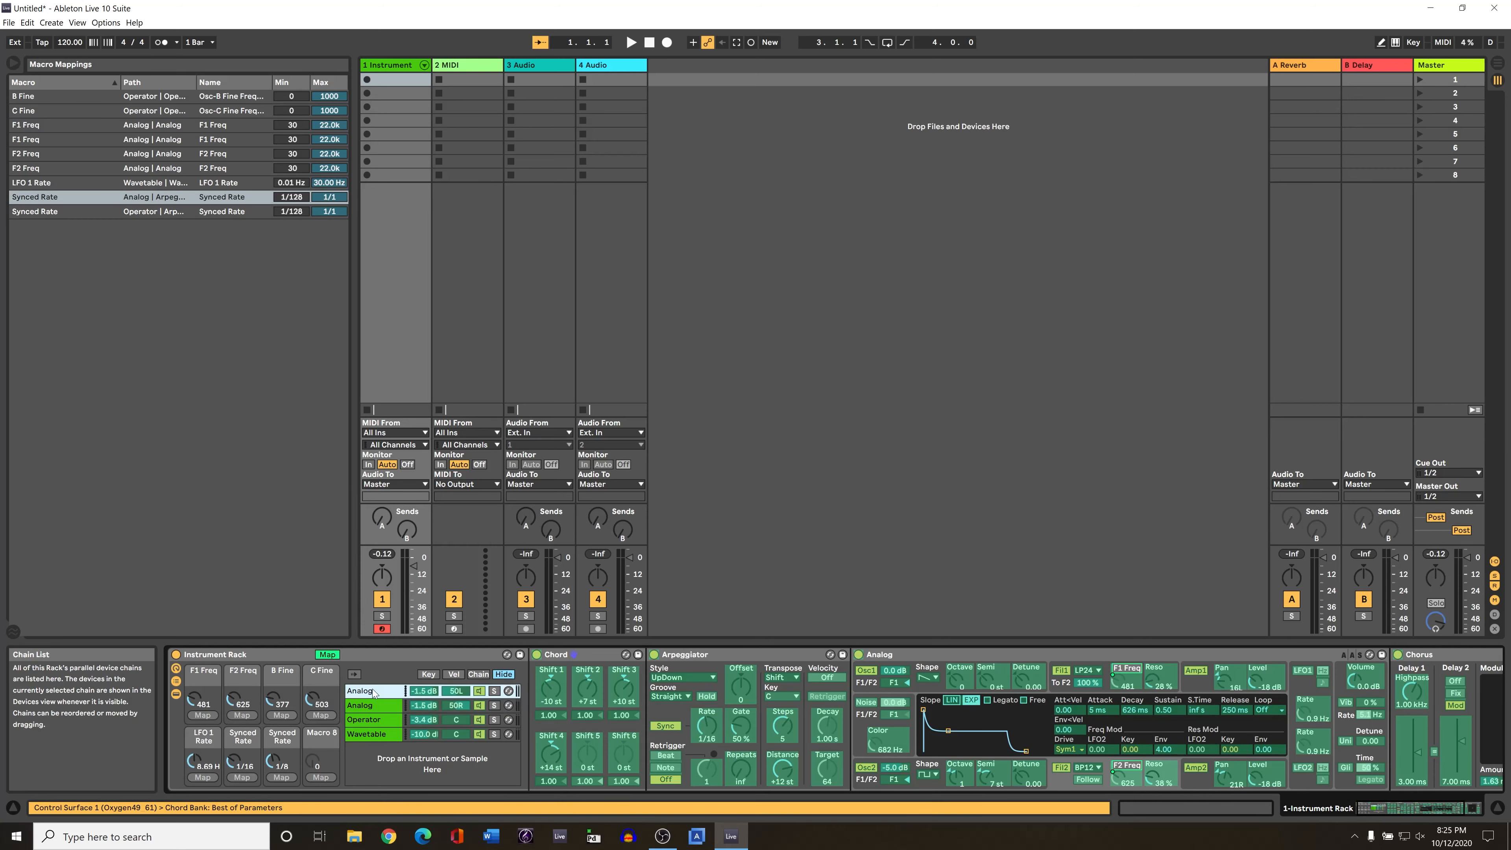
{"action": "left_click", "coordinate": [706, 725]}
{"action": "left_click", "coordinate": [321, 777]}
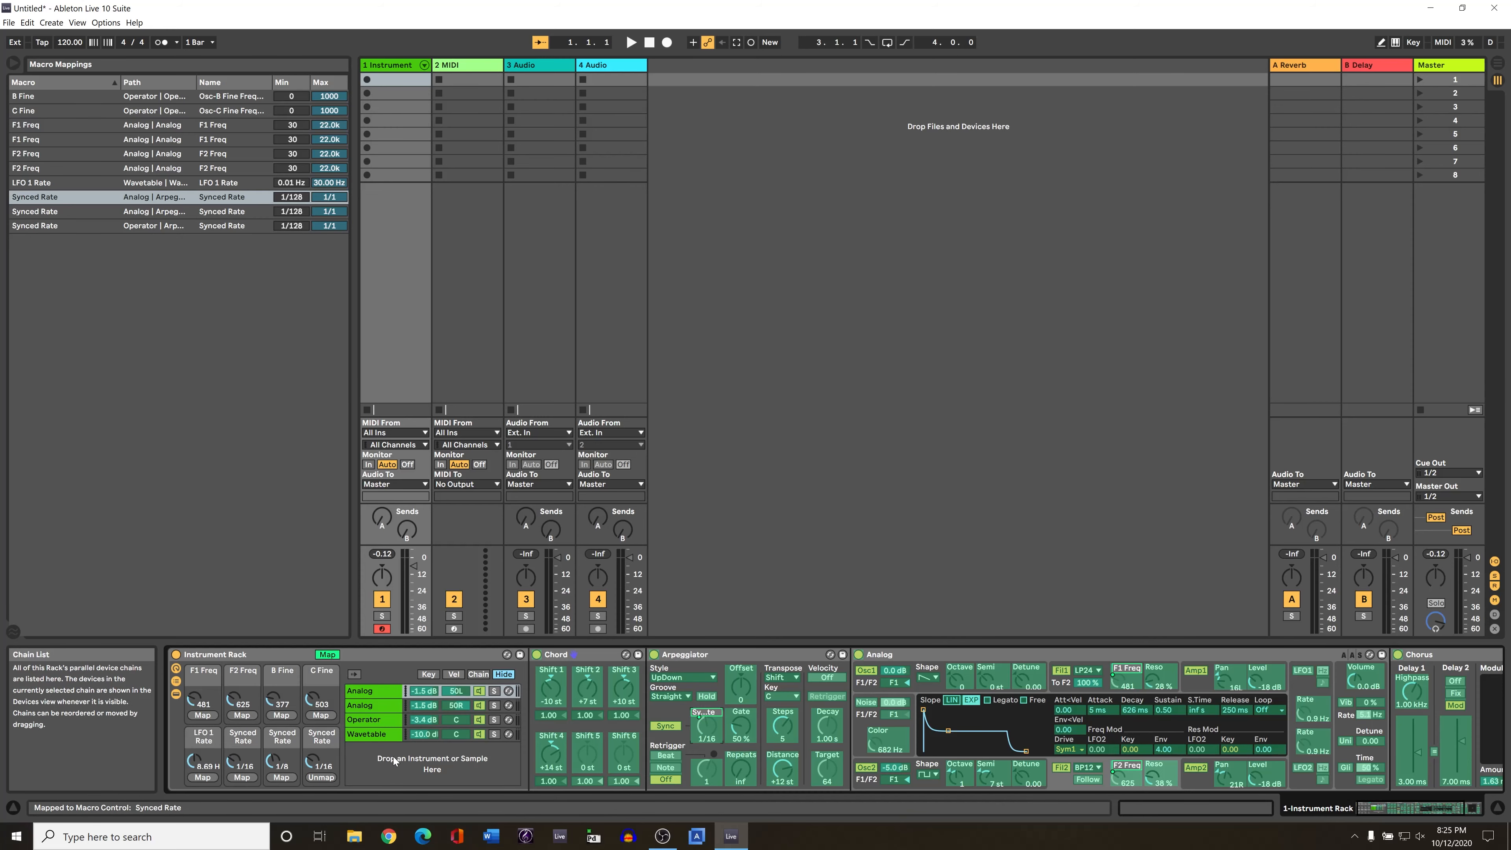
{"action": "left_click", "coordinate": [320, 653]}
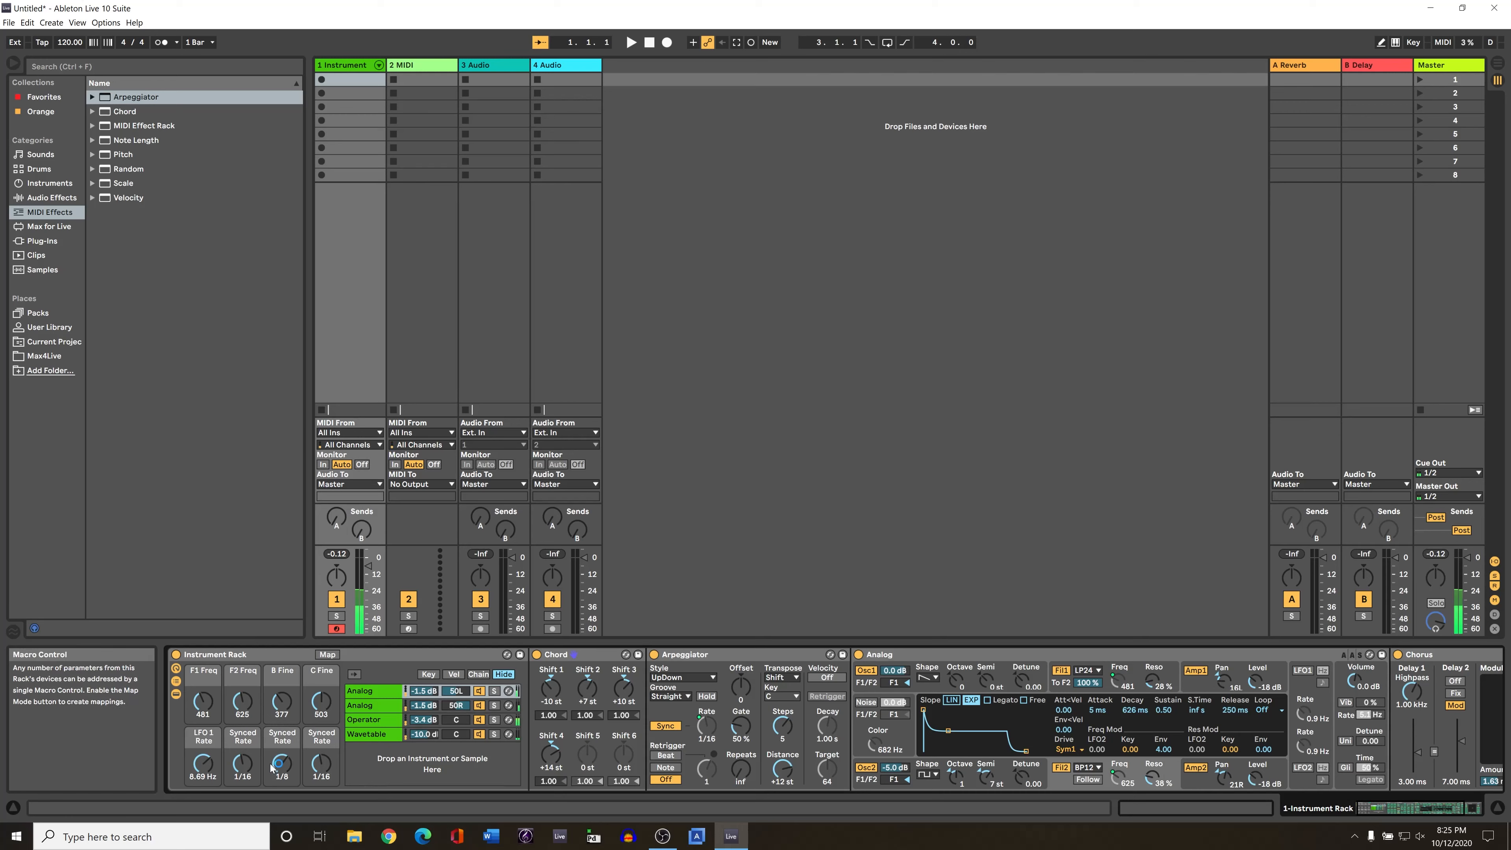
Step: Adjust the three Synced Rate macros to 1/24 for Operator, 1/12 for the second Analog and 1/6 for the first Analog
{"action": "left_click", "coordinate": [282, 766]}
{"action": "left_click", "coordinate": [325, 764]}
{"action": "left_click_drag", "start_coordinate": [321, 764], "coordinate": [242, 759]}
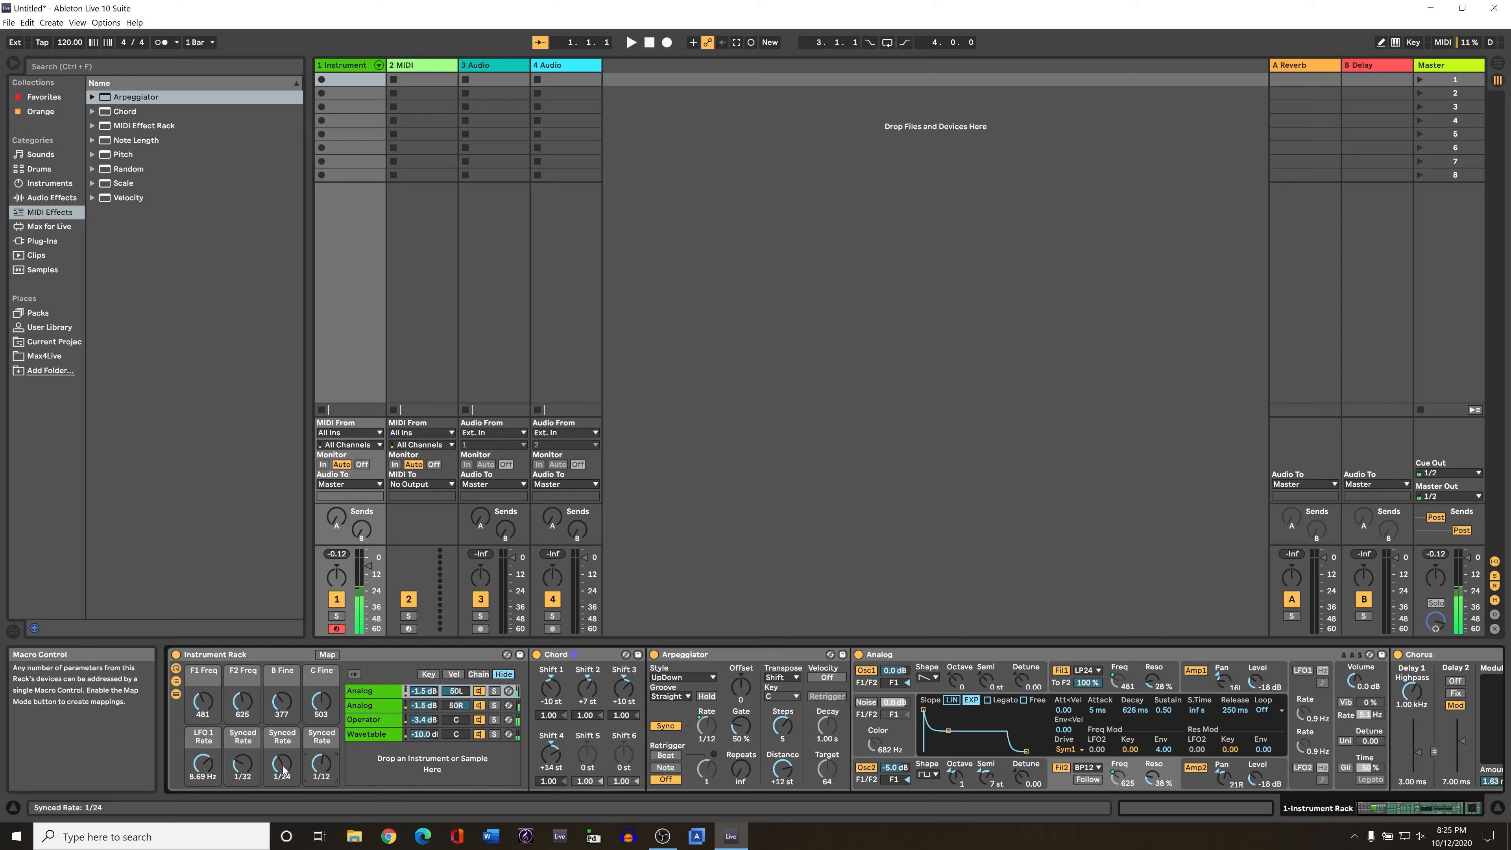
{"action": "left_click_drag", "start_coordinate": [282, 764], "coordinate": [325, 760]}
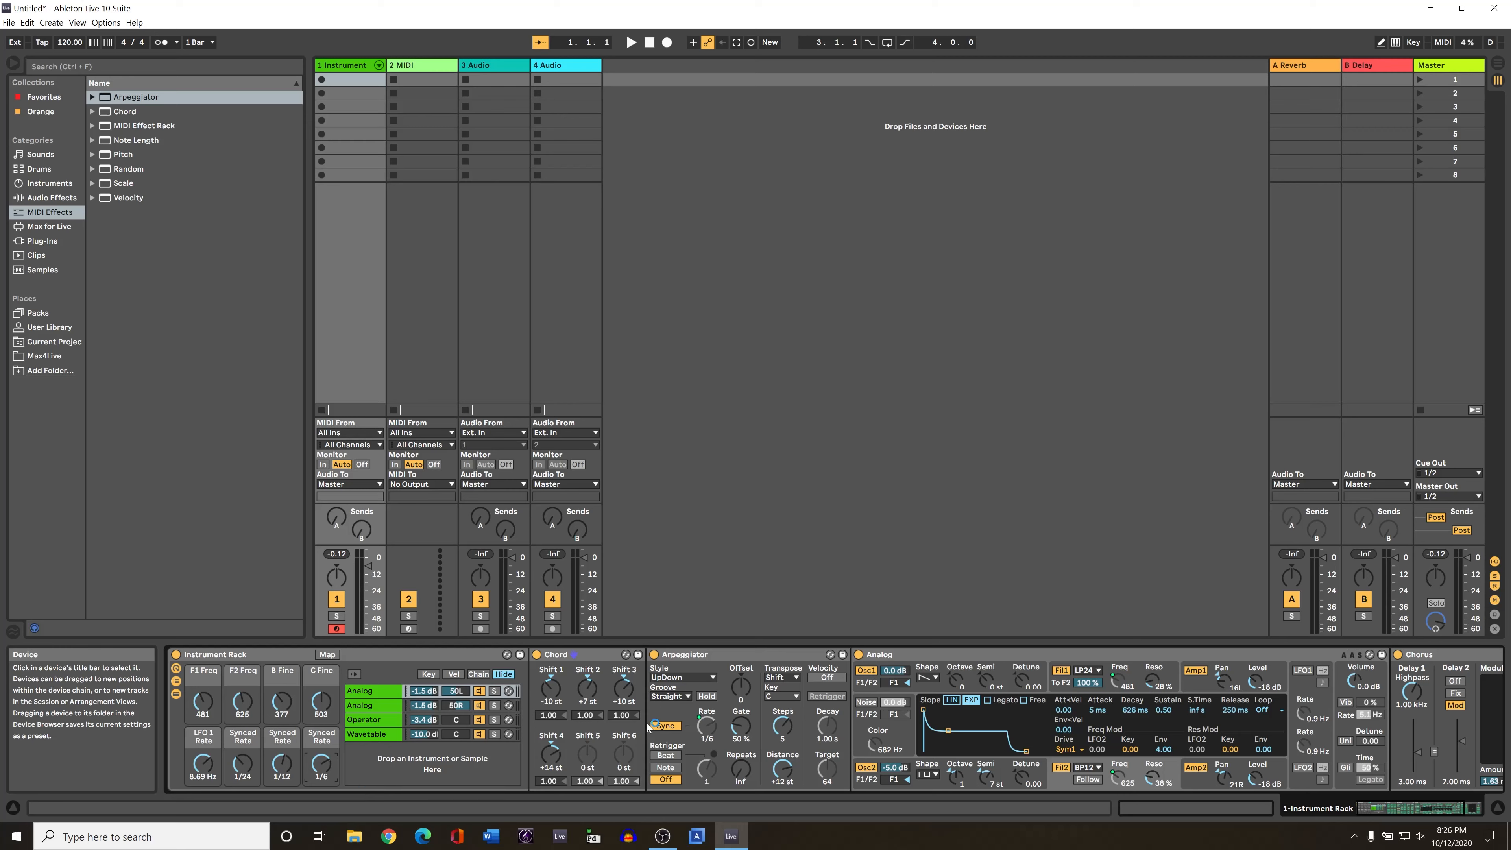
Step: Look over the rack's macros and devices and switch through its Wavetable, Operator and two Analog chains
{"action": "left_click", "coordinate": [436, 658]}
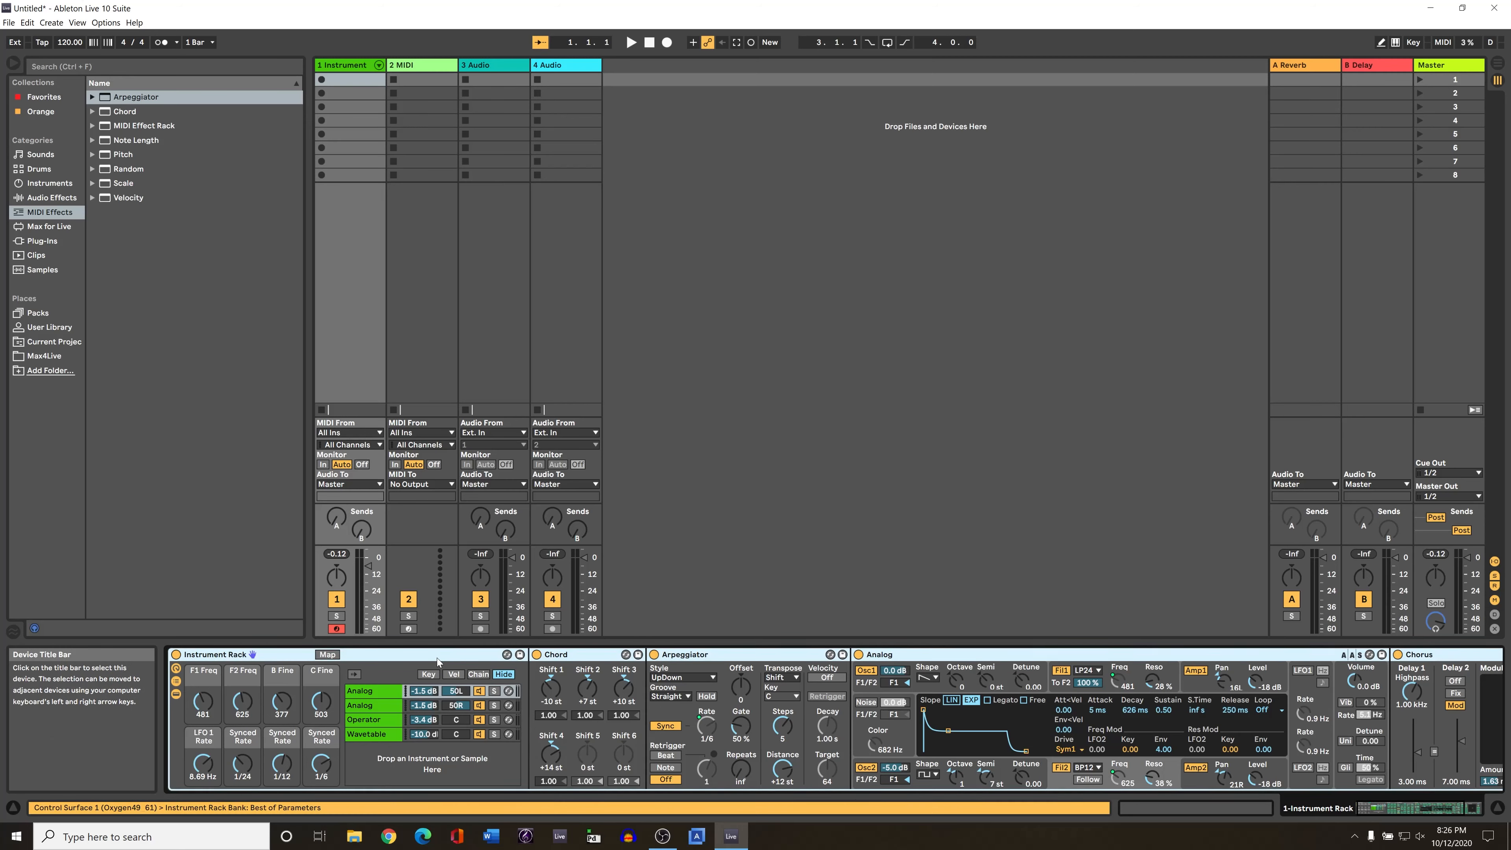
{"action": "scroll", "coordinate": [468, 717], "scroll_direction": "right", "scroll_amount": 1}
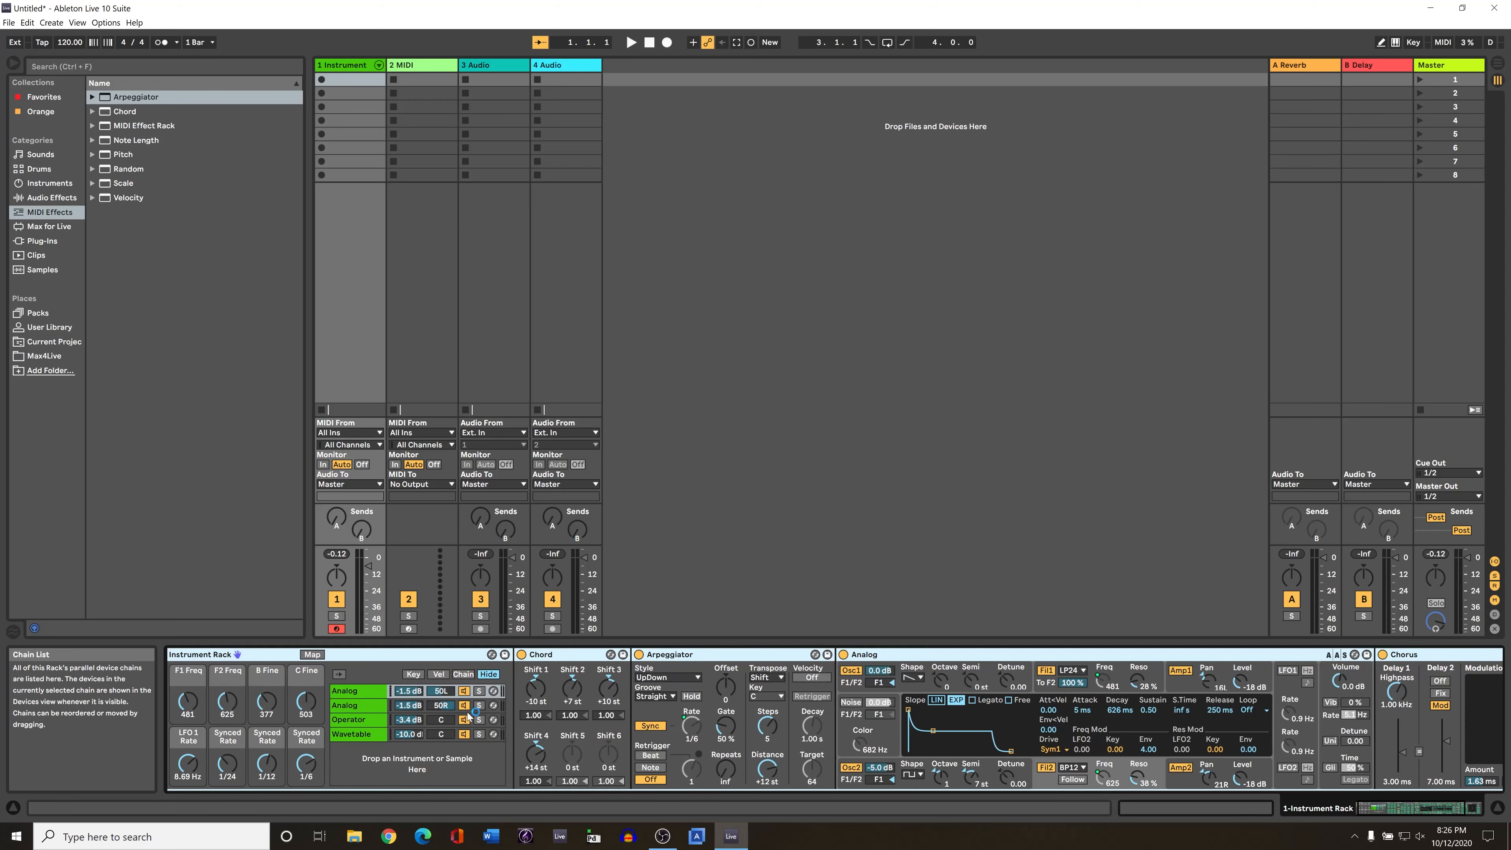
{"action": "scroll", "coordinate": [476, 719], "scroll_direction": "right", "scroll_amount": 3}
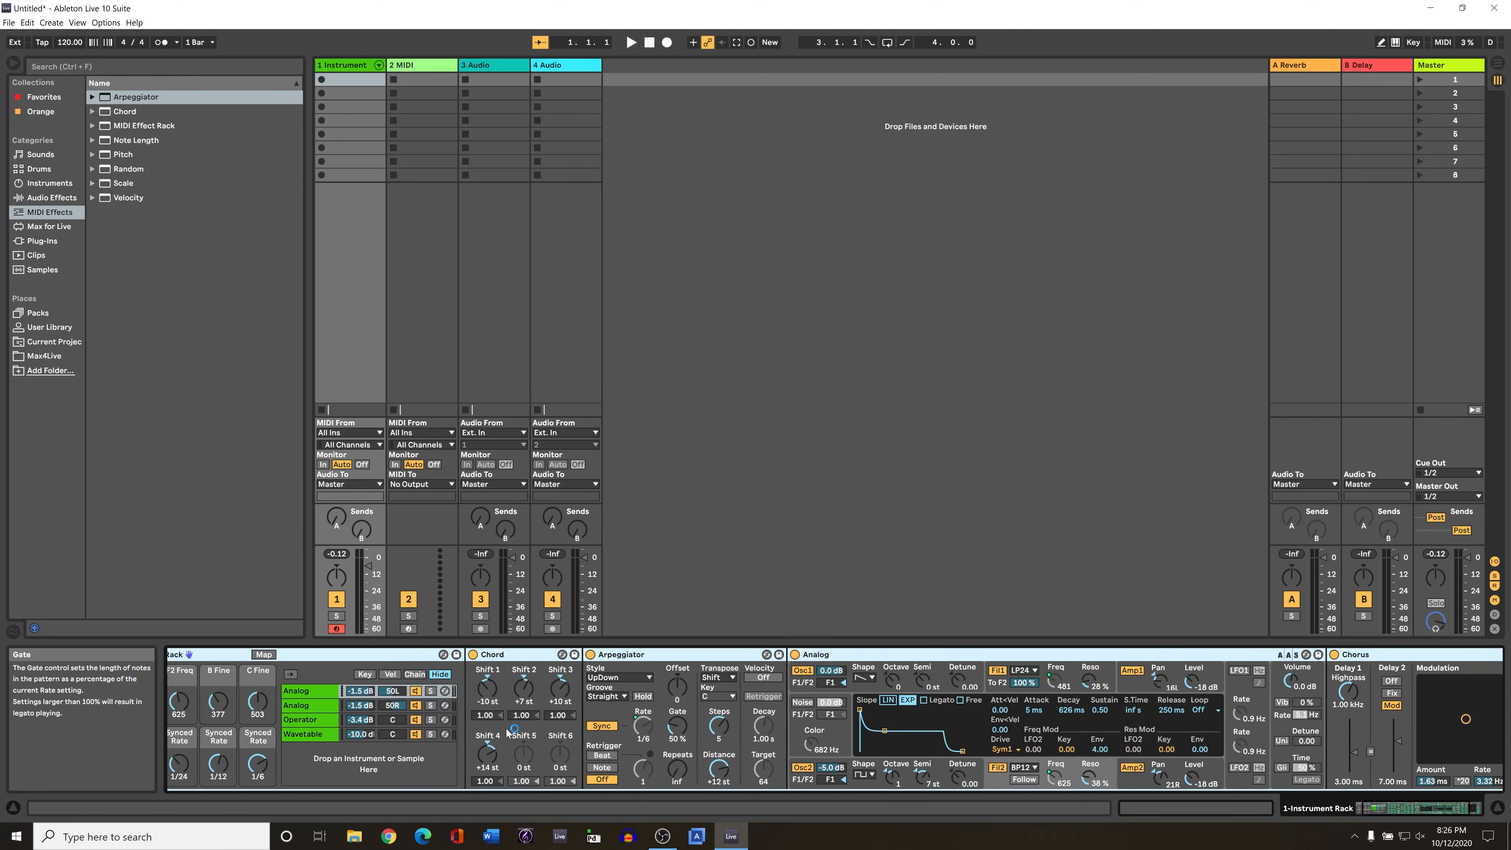
{"action": "scroll", "coordinate": [506, 728], "scroll_direction": "left", "scroll_amount": 4}
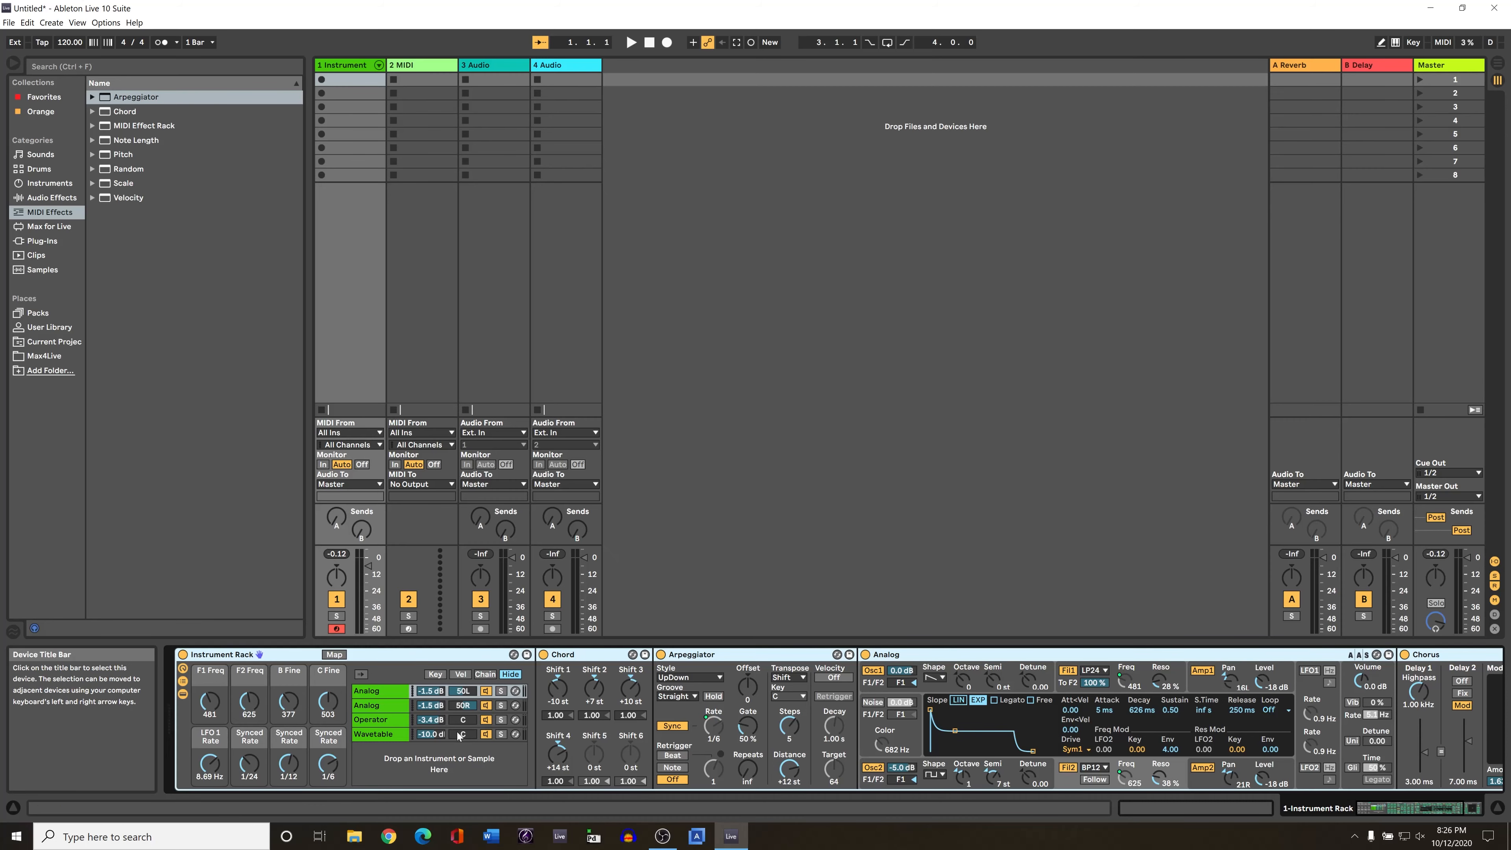
{"action": "left_click", "coordinate": [378, 737]}
{"action": "left_click", "coordinate": [380, 720]}
{"action": "left_click", "coordinate": [382, 706]}
{"action": "left_click", "coordinate": [384, 692]}
{"action": "left_click", "coordinate": [386, 706]}
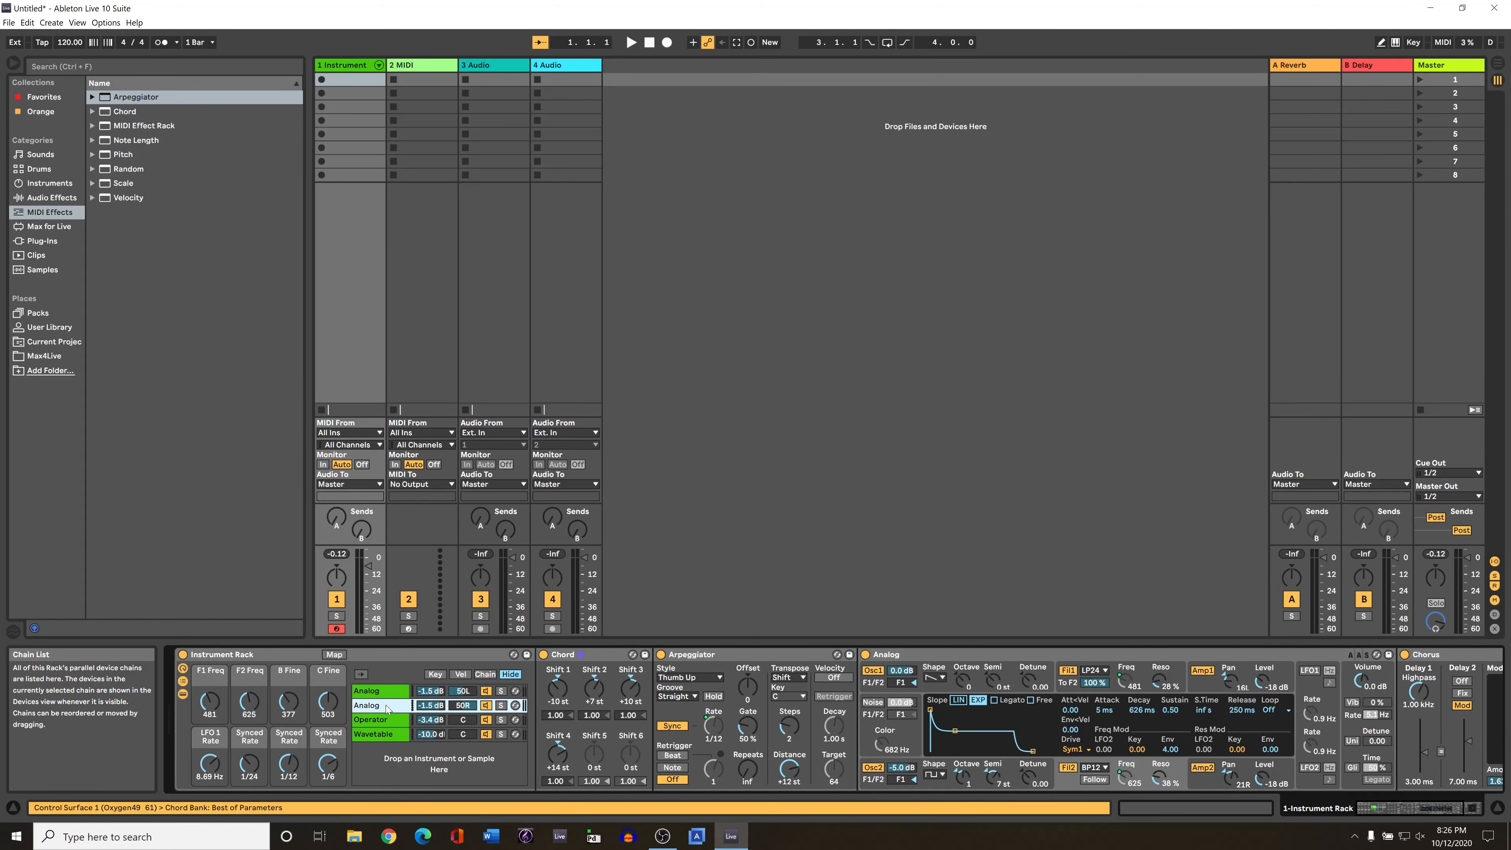
{"action": "left_click", "coordinate": [383, 735]}
Step: Add the Oil Barrel preset from Reverb's Special folder after Operator in the Operator chain and deactivate it
{"action": "left_click", "coordinate": [382, 720]}
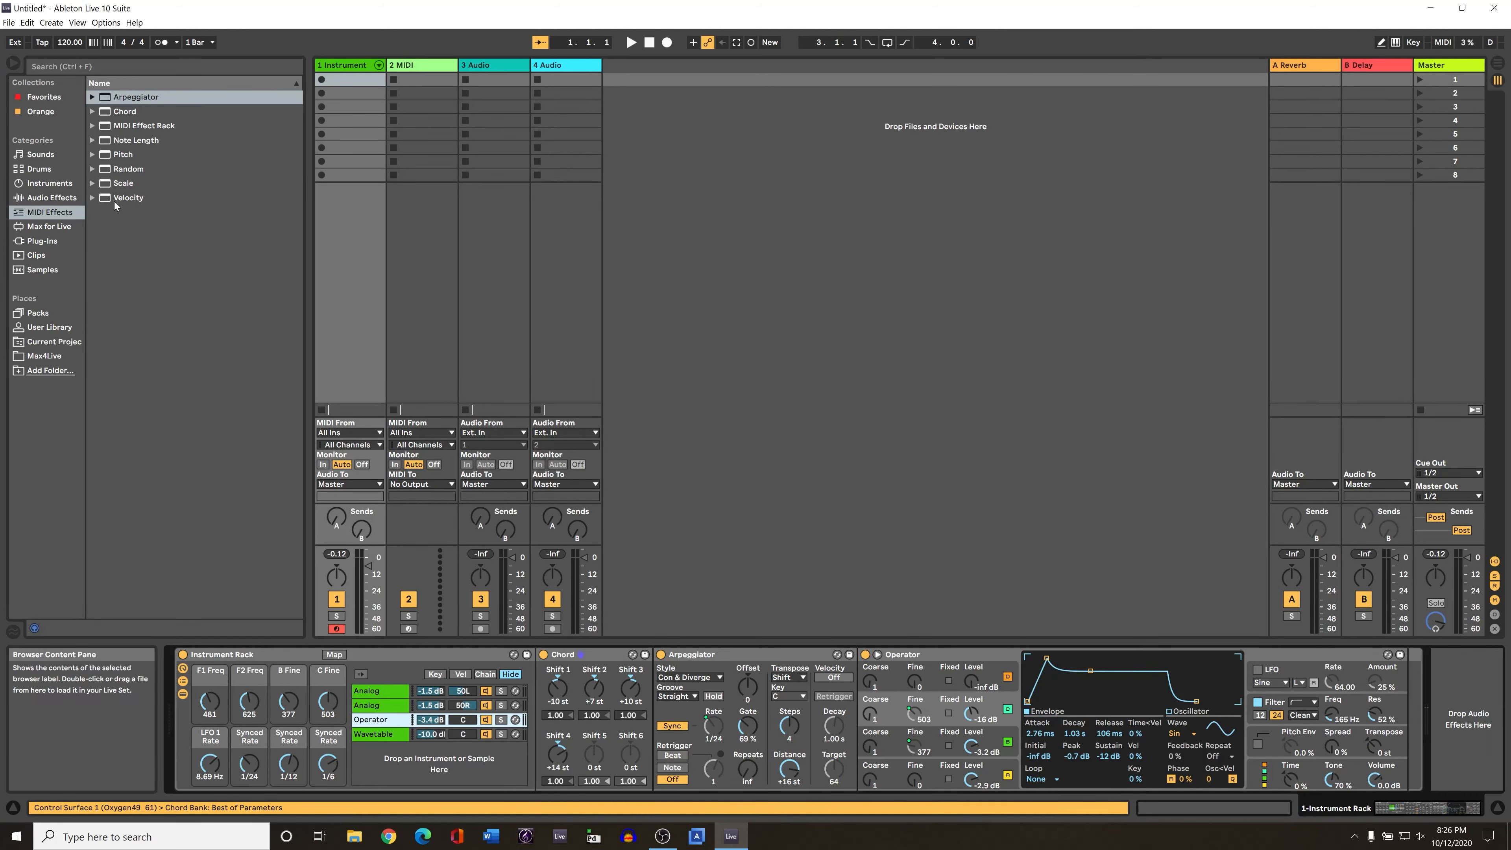
{"action": "left_click", "coordinate": [47, 199]}
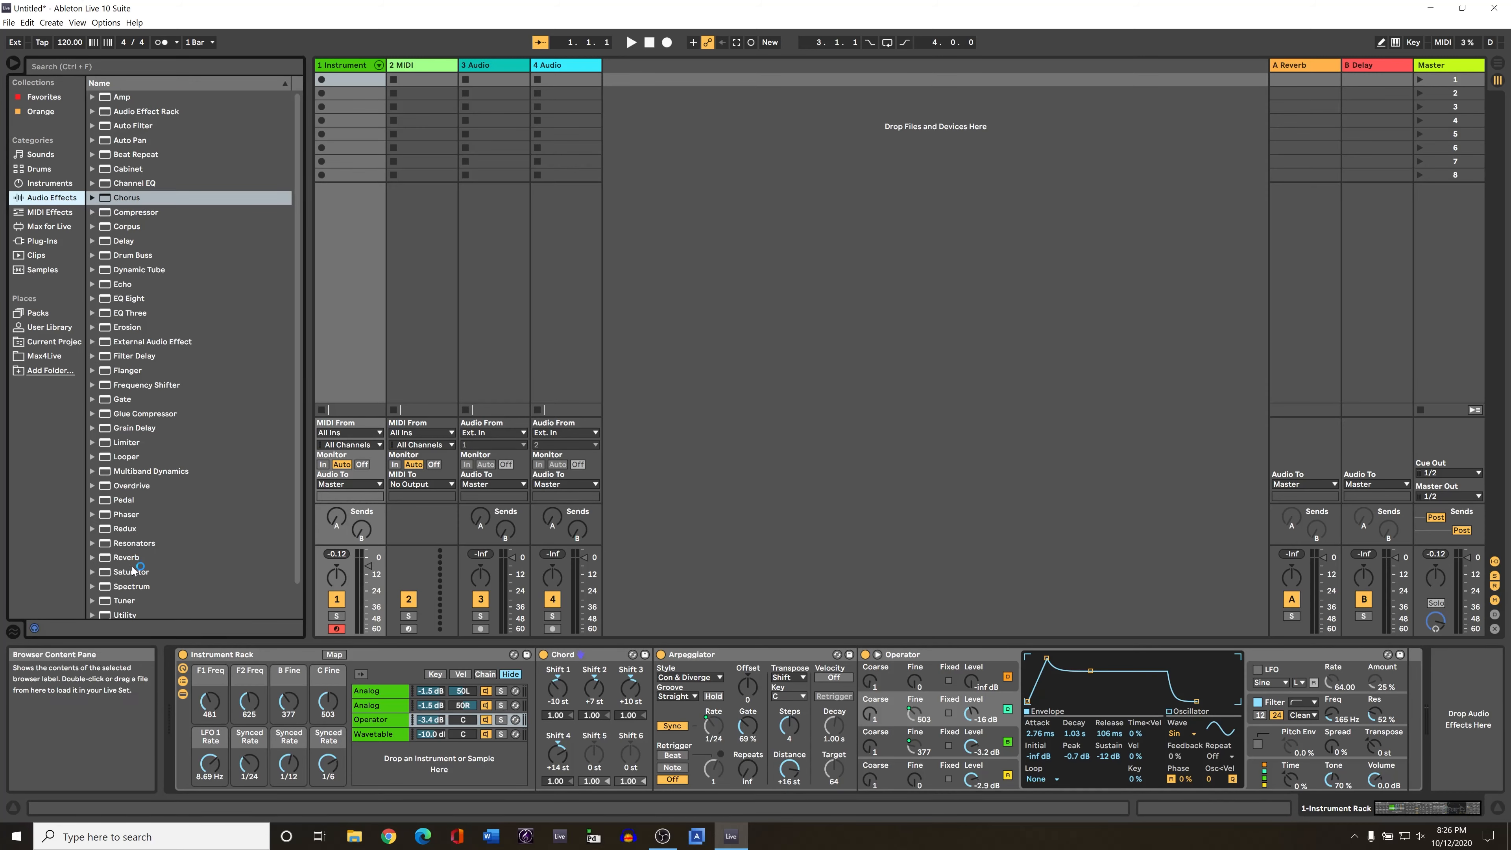
{"action": "double_click", "coordinate": [110, 558]}
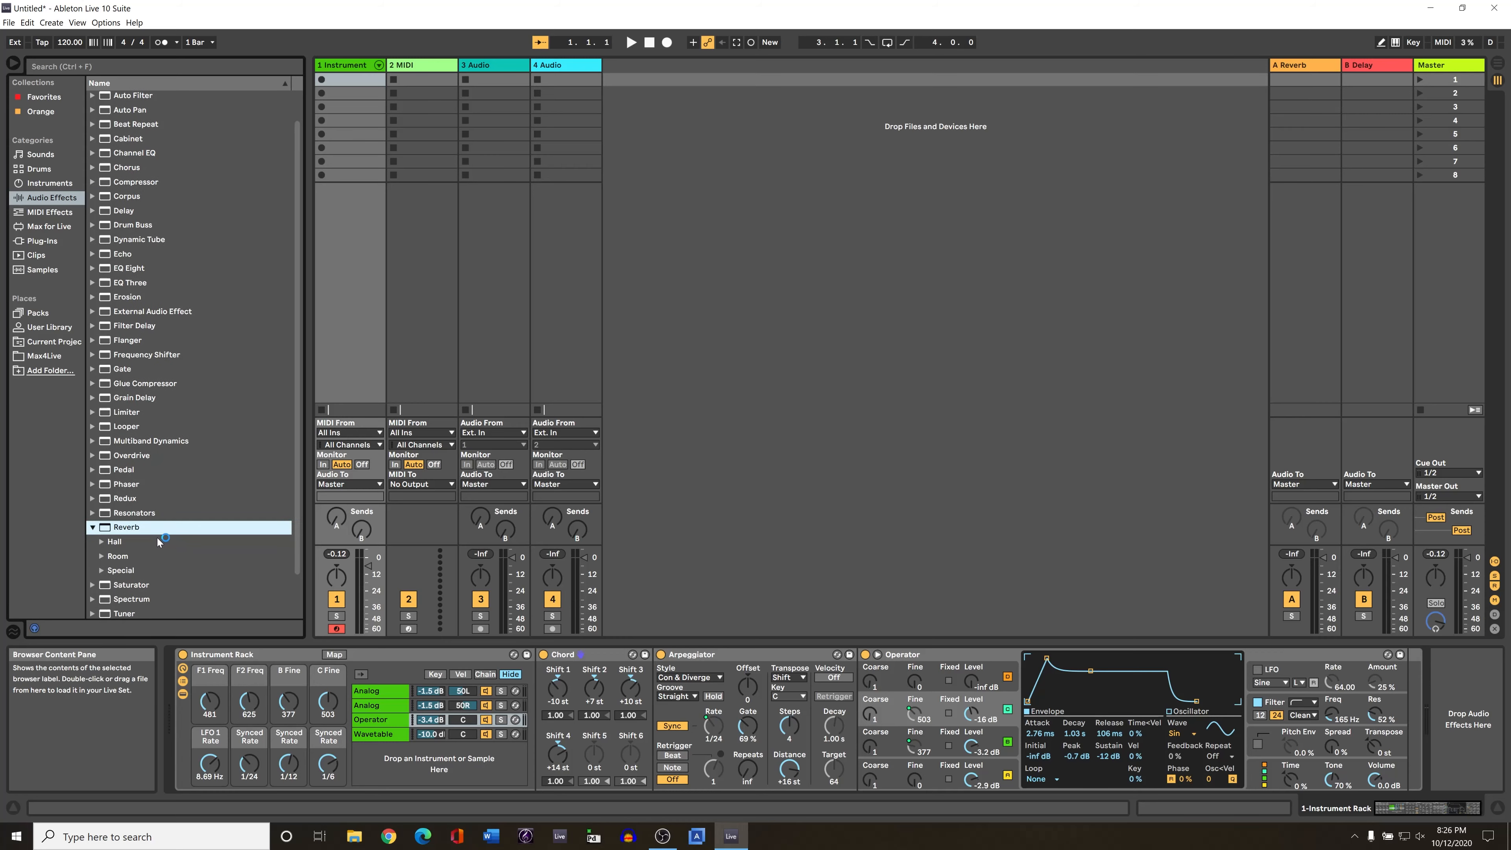
{"action": "double_click", "coordinate": [166, 573]}
{"action": "scroll", "coordinate": [166, 567], "scroll_direction": "down", "scroll_amount": 5}
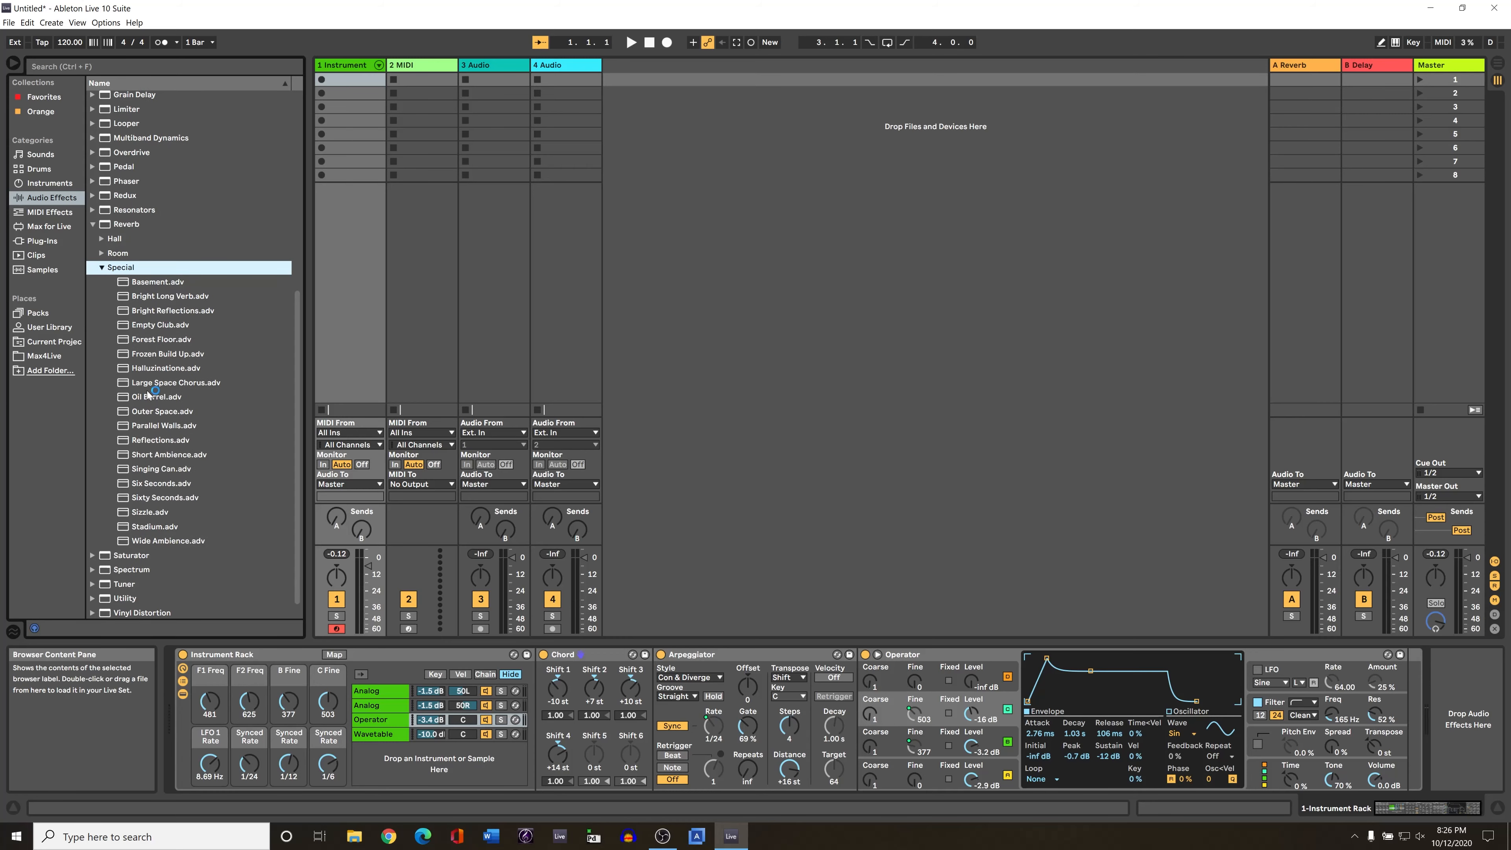
{"action": "left_click_drag", "start_coordinate": [130, 397], "coordinate": [1415, 705]}
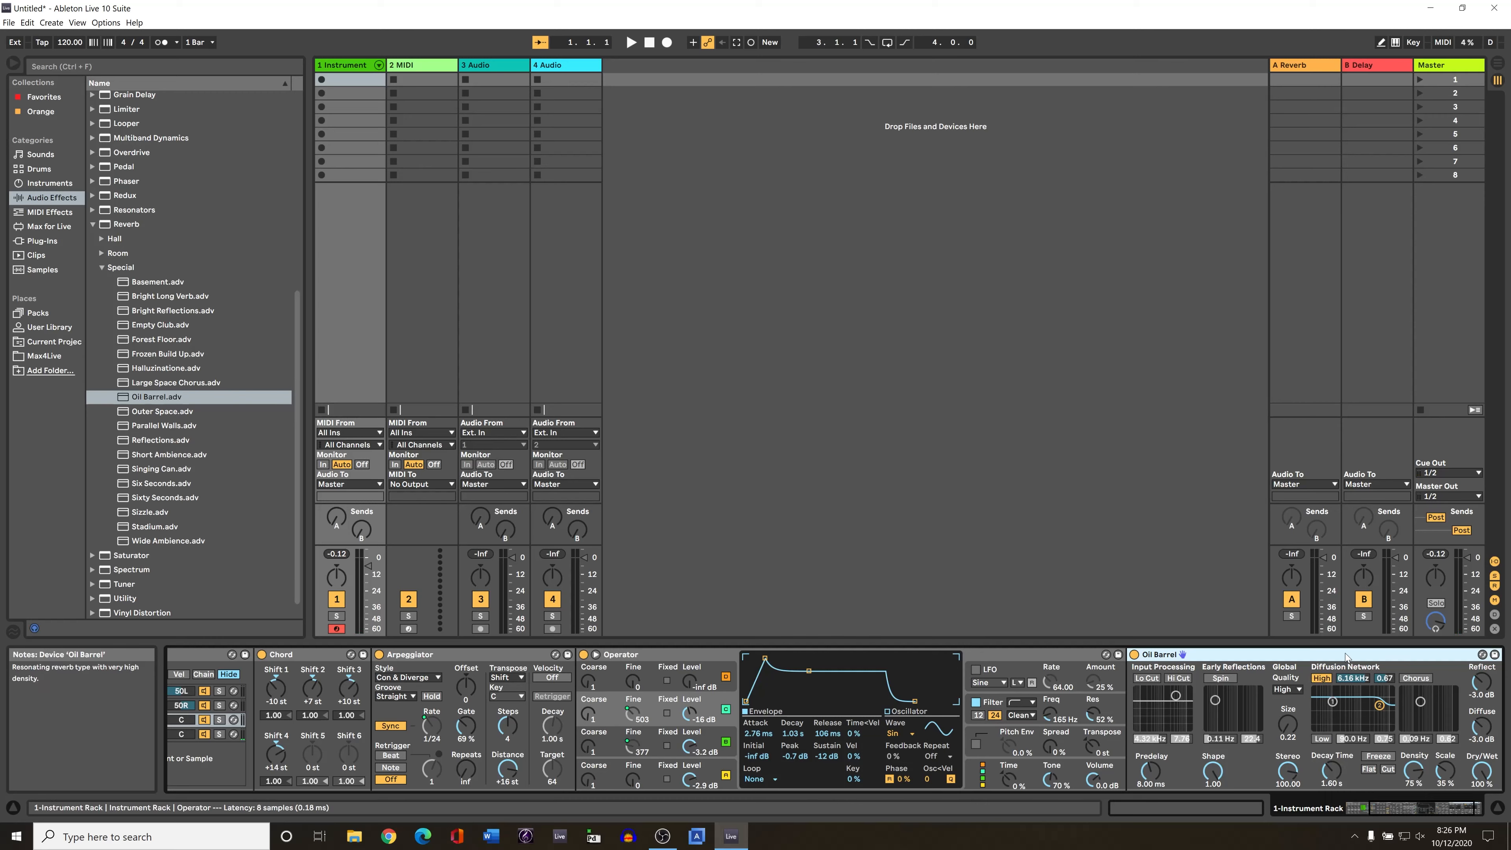
{"action": "left_click", "coordinate": [1135, 655]}
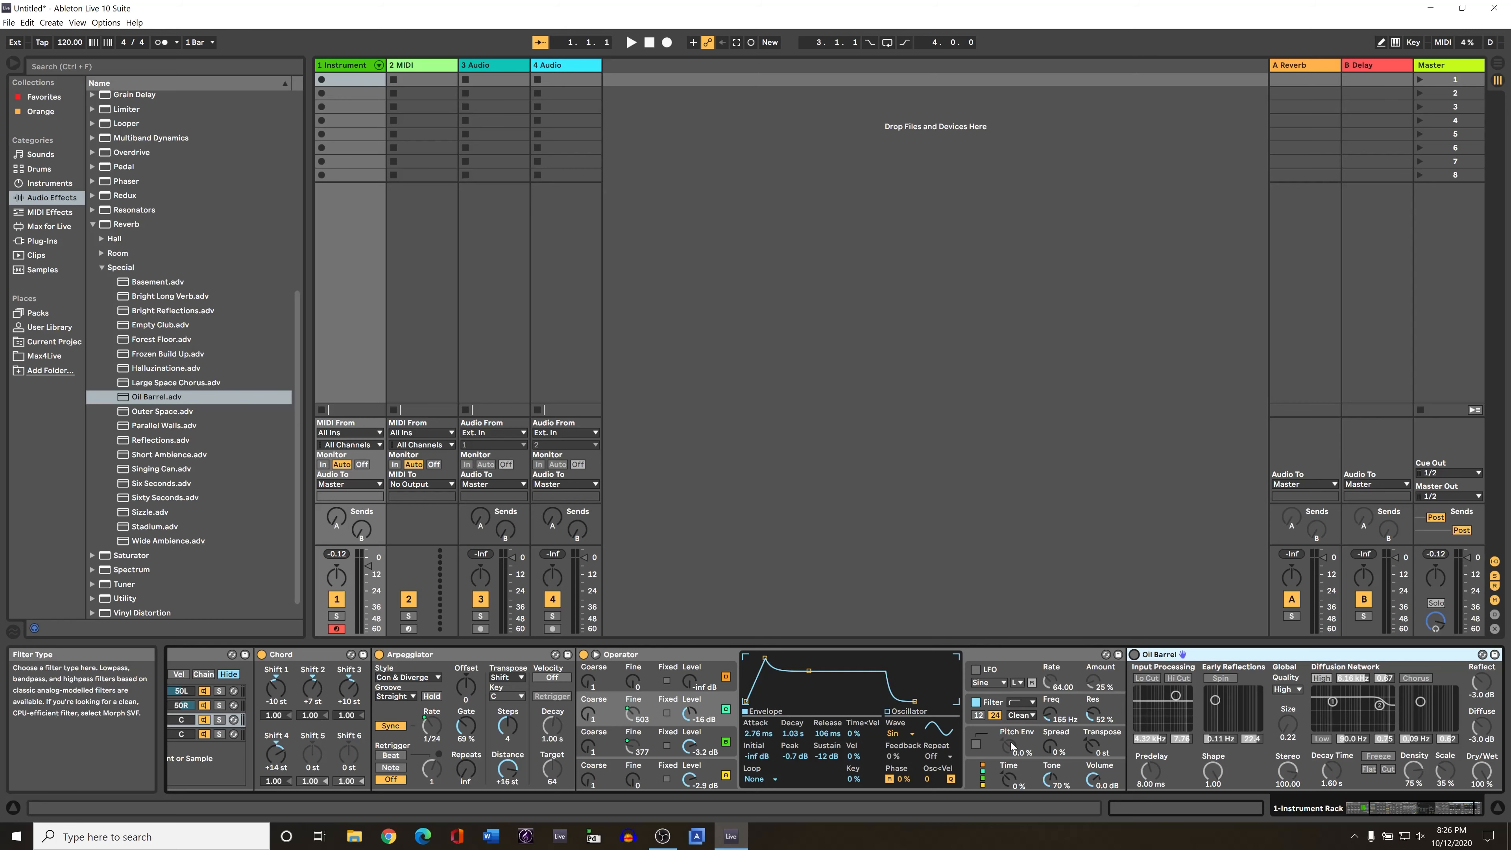
Step: Save the Instrument Rack as a preset named AnalogOpWave Arp 2000 and hide its chain list and devices
{"action": "left_click_drag", "start_coordinate": [1389, 808], "coordinate": [1349, 712]}
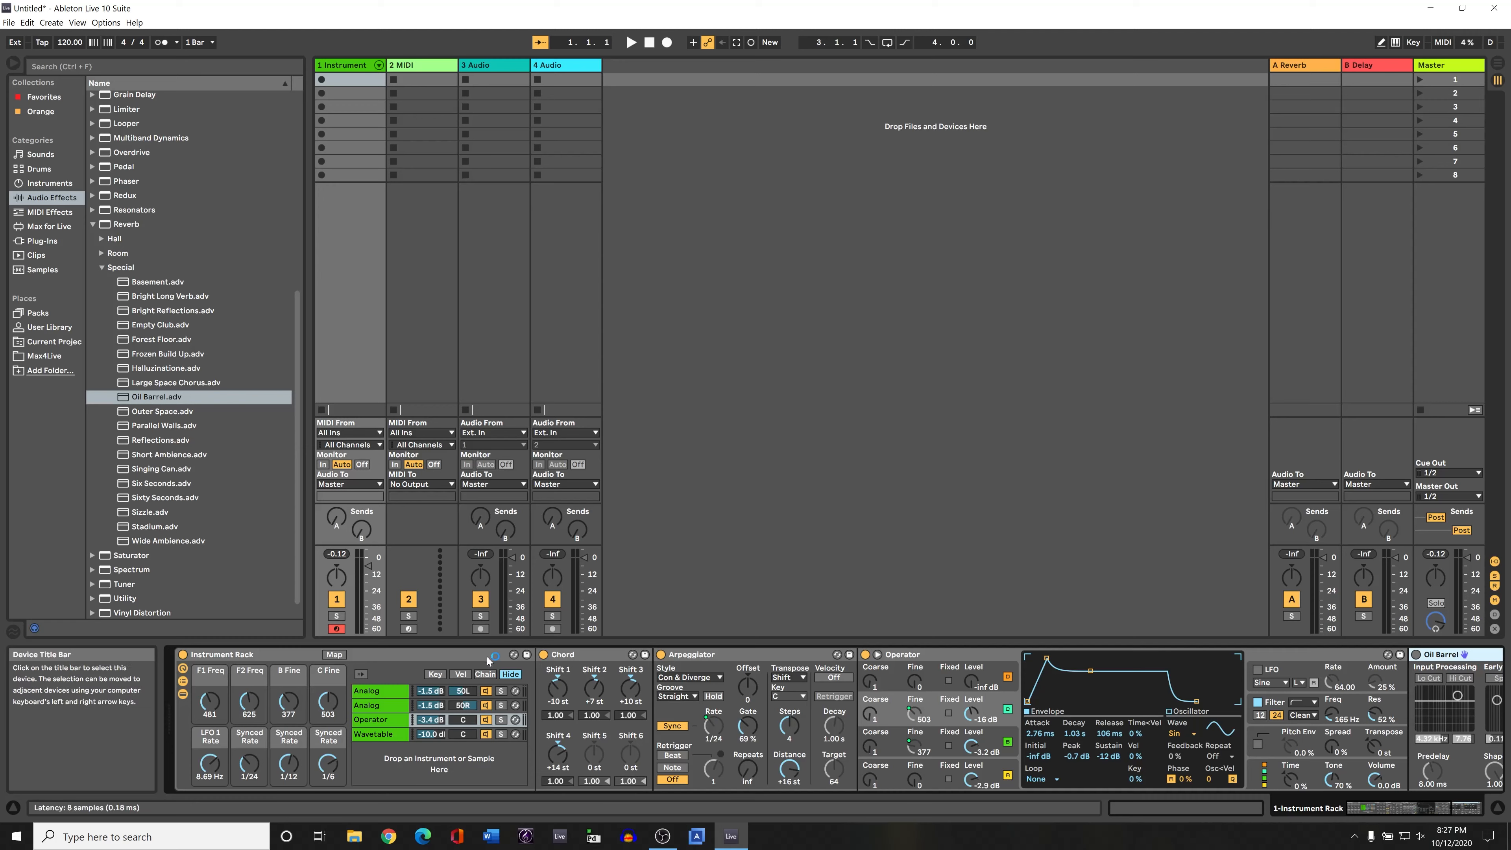
{"action": "left_click", "coordinate": [527, 655]}
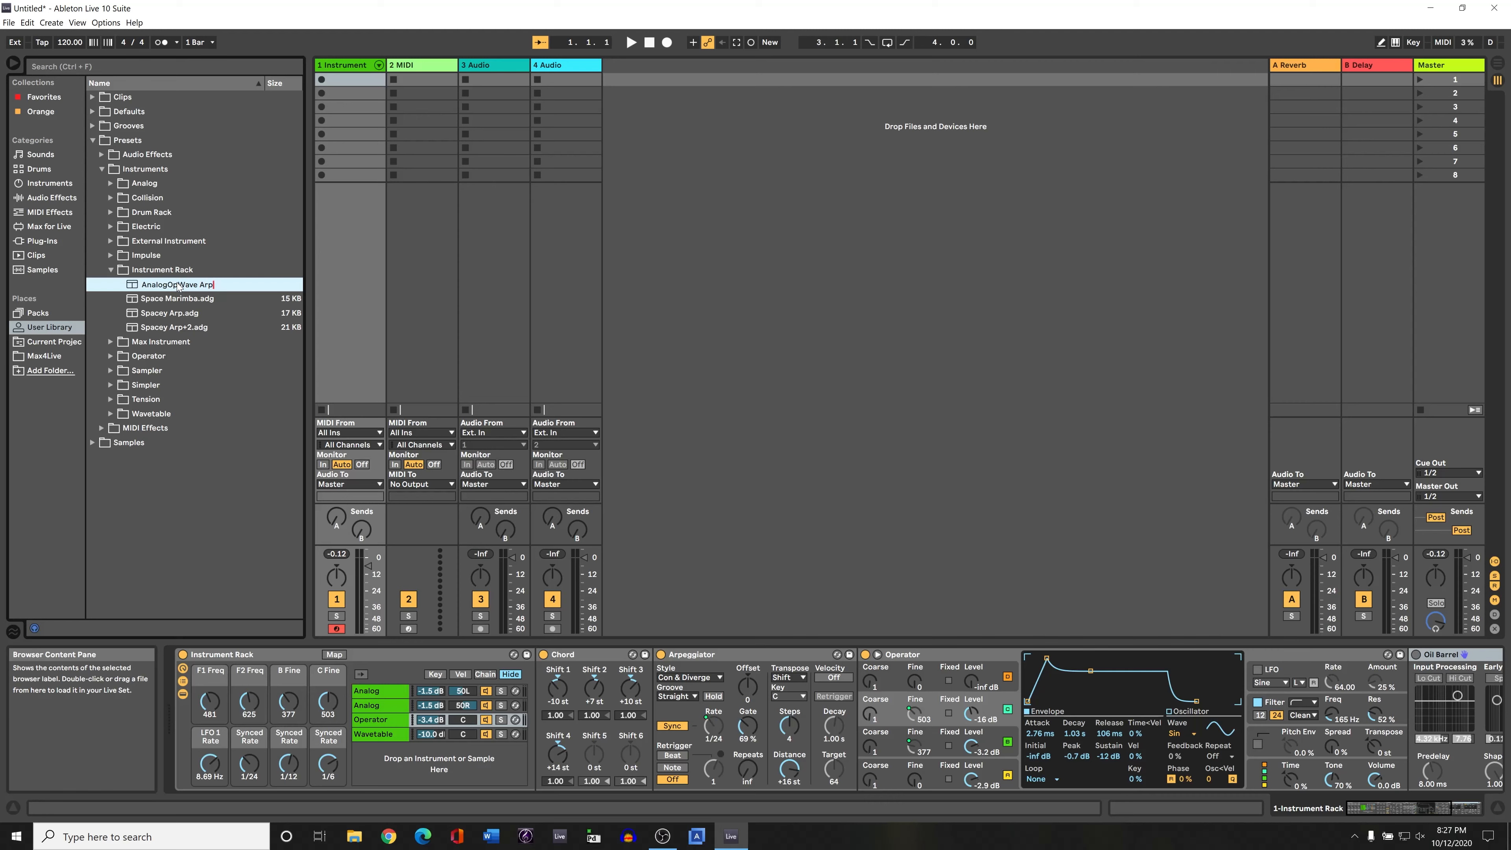
{"action": "key", "text": "Return"}
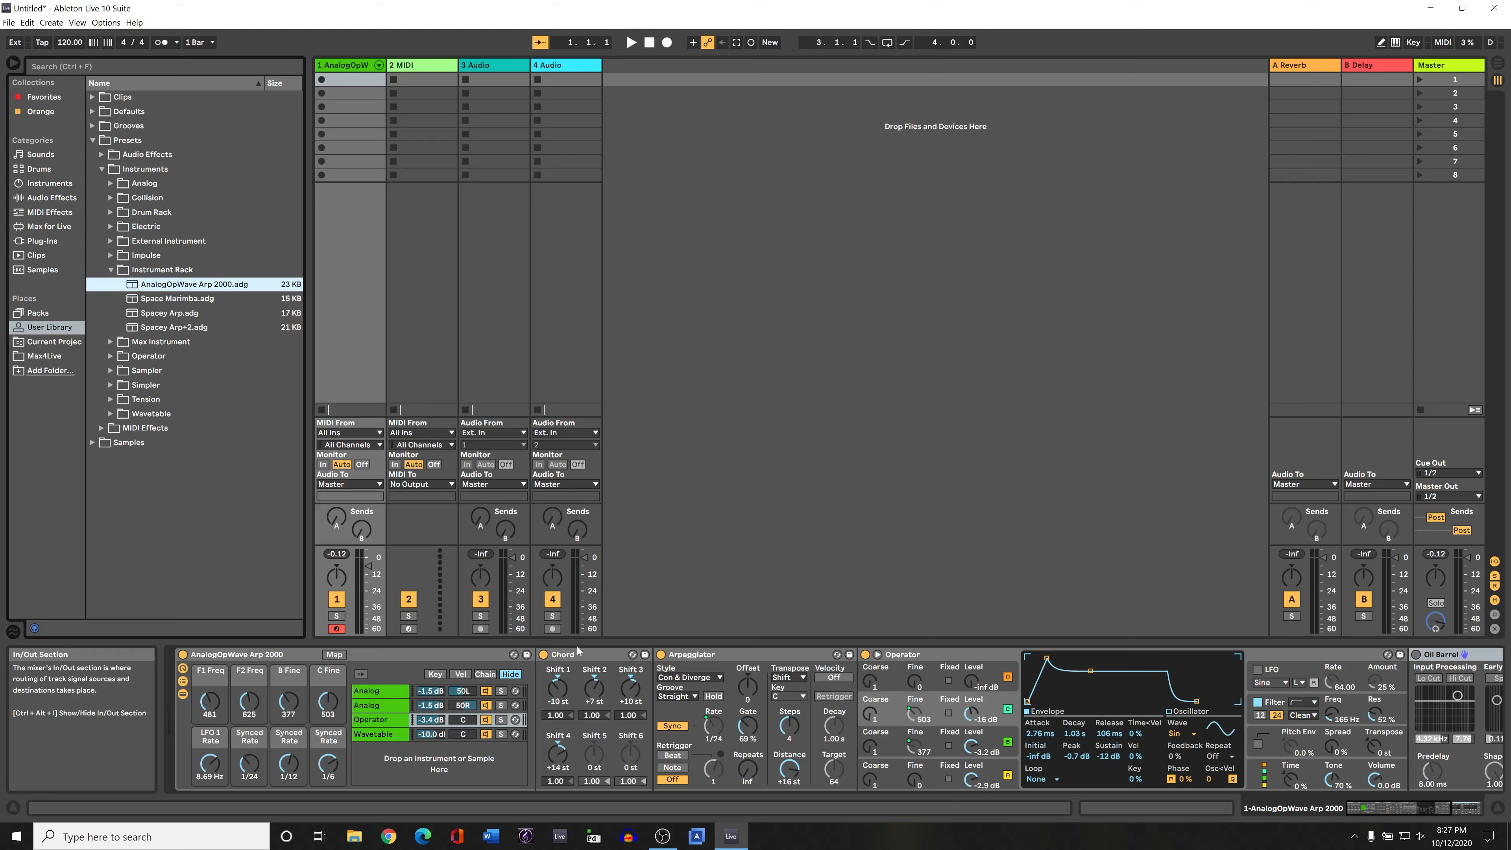
{"action": "left_click", "coordinate": [184, 683]}
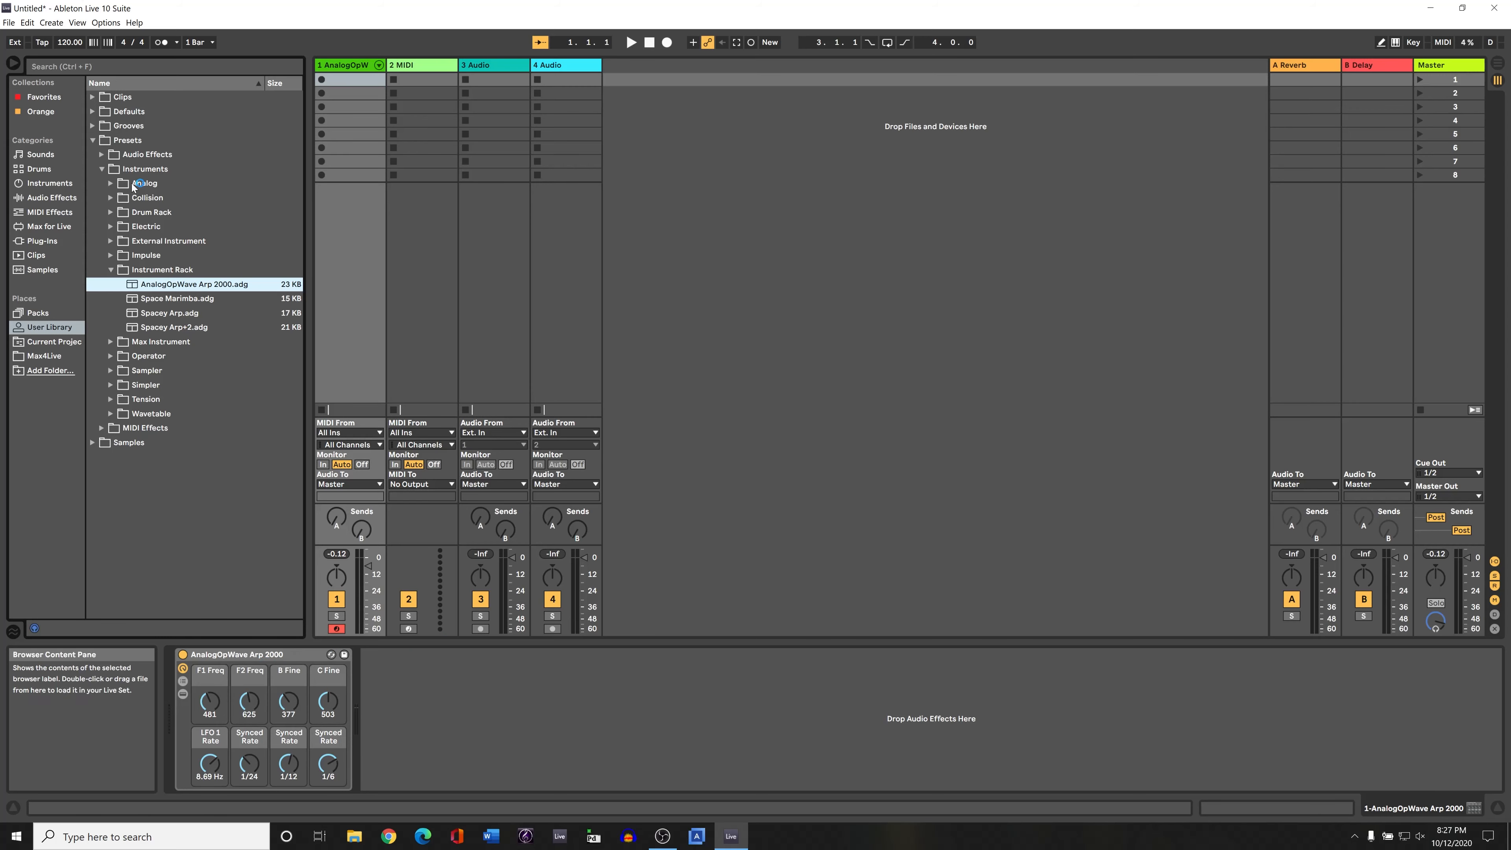
Step: Add an EQ Eight audio effect after the AnalogOpWave Arp 2000 rack and select the rack
{"action": "left_click", "coordinate": [110, 270]}
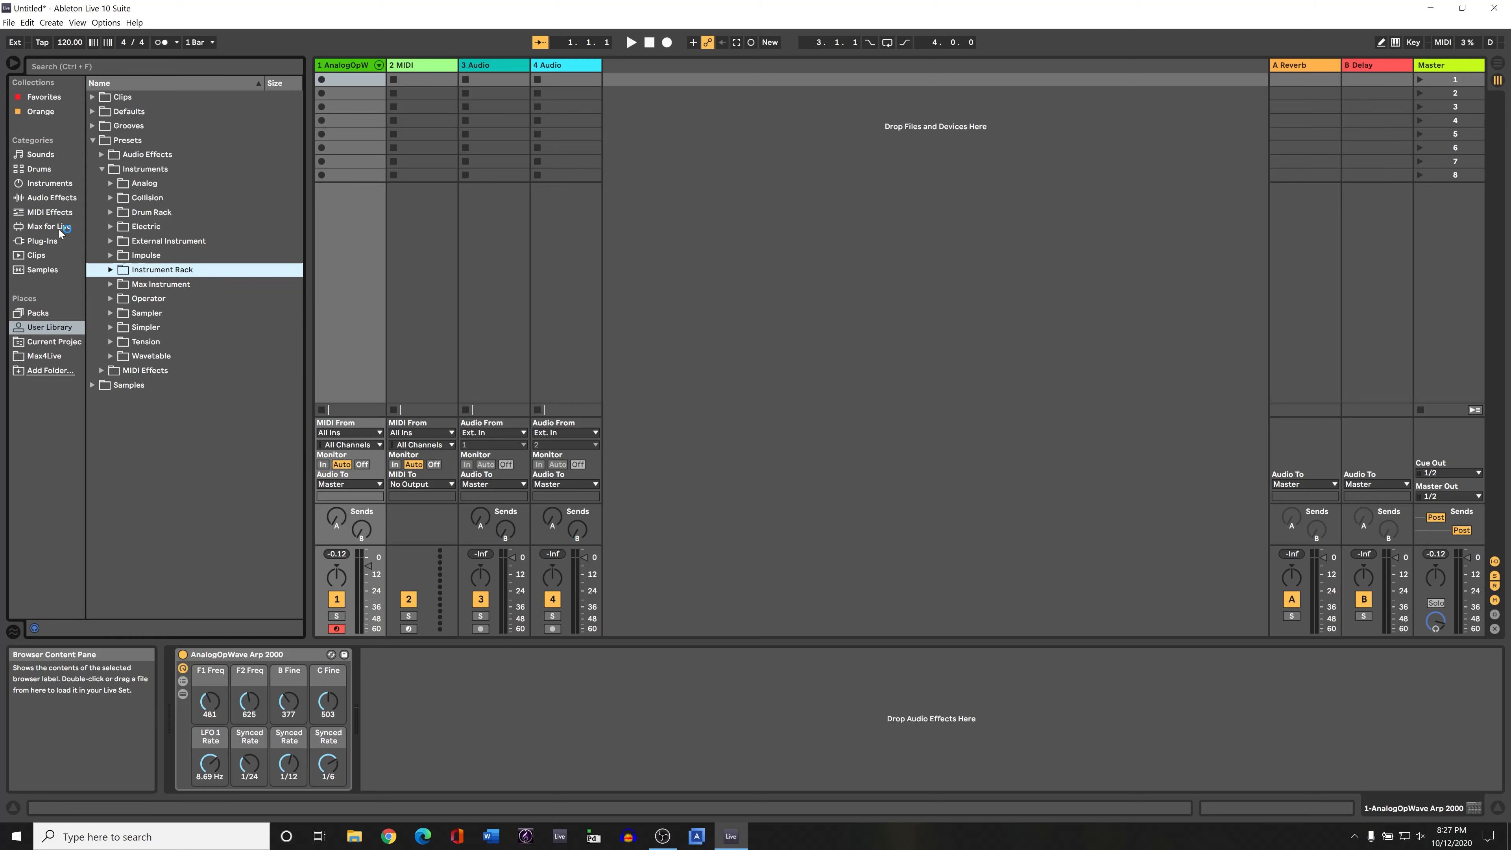
{"action": "left_click", "coordinate": [45, 200]}
{"action": "left_click", "coordinate": [93, 224]}
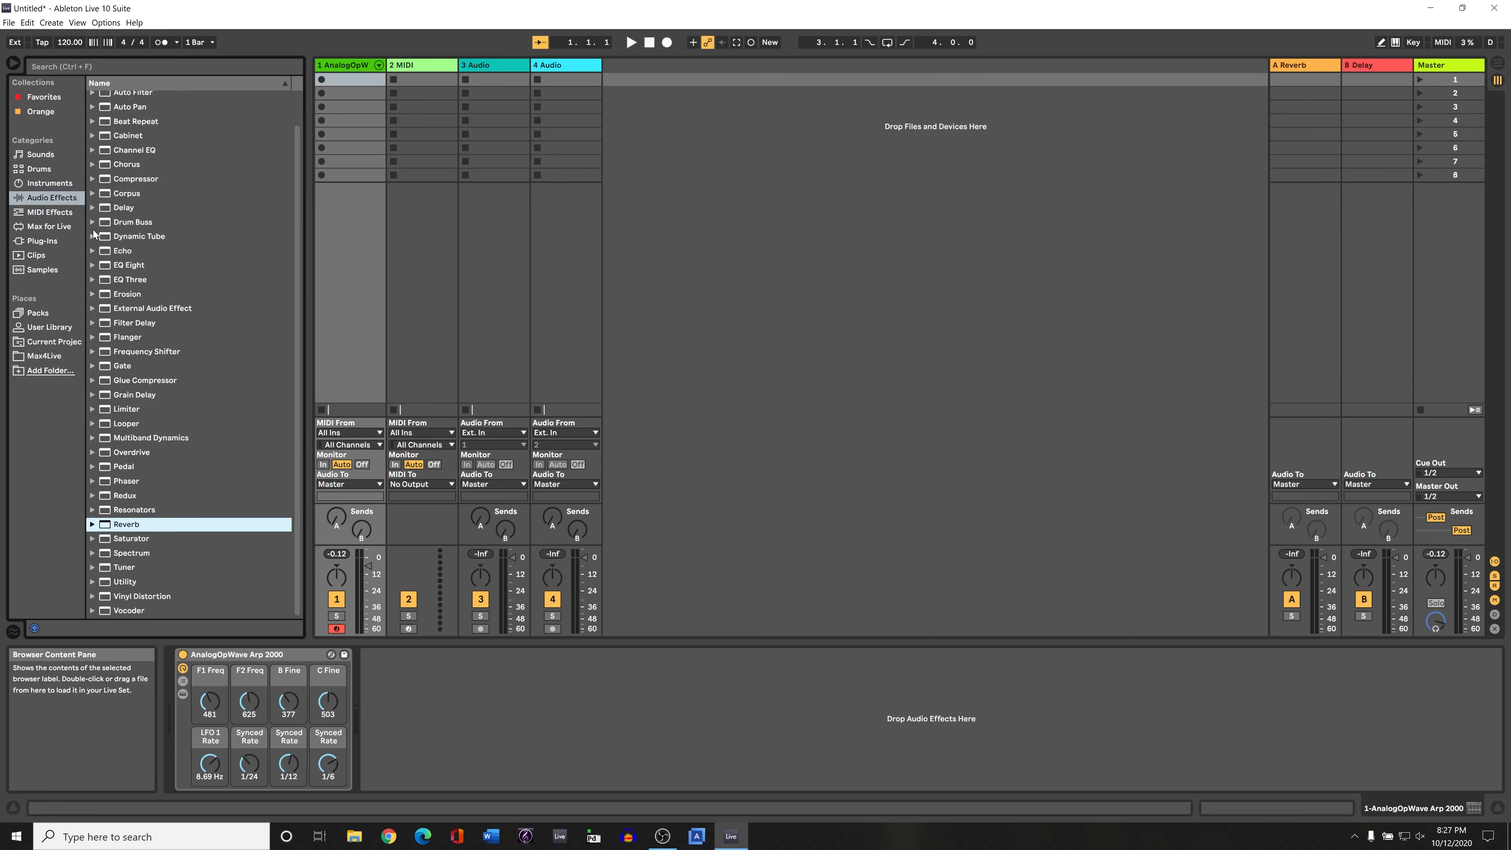
{"action": "scroll", "coordinate": [149, 376], "scroll_direction": "up", "scroll_amount": 2}
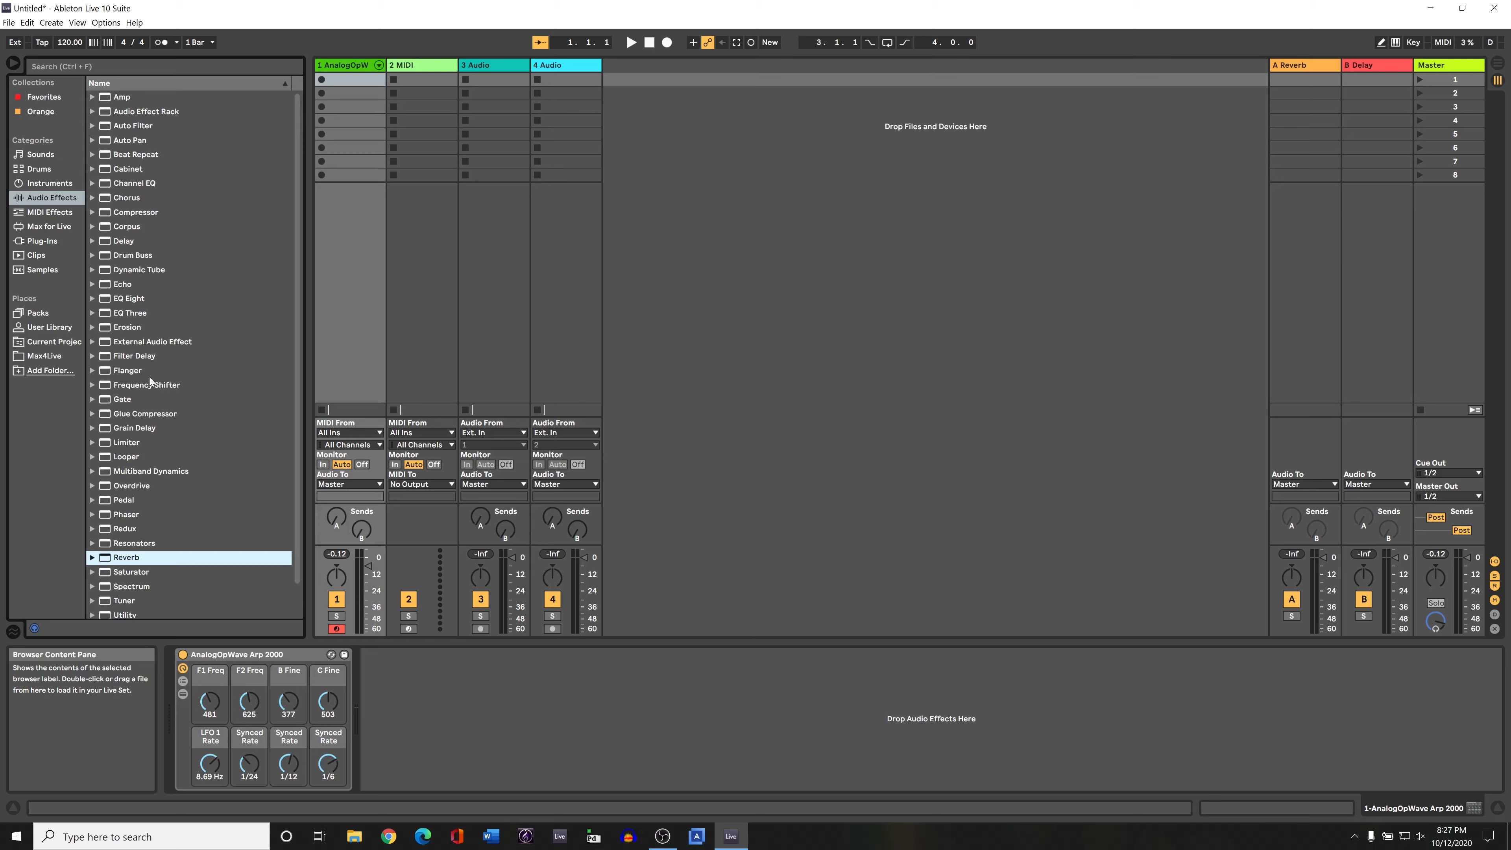
{"action": "left_click", "coordinate": [125, 313]}
{"action": "left_click_drag", "start_coordinate": [126, 299], "coordinate": [810, 670]}
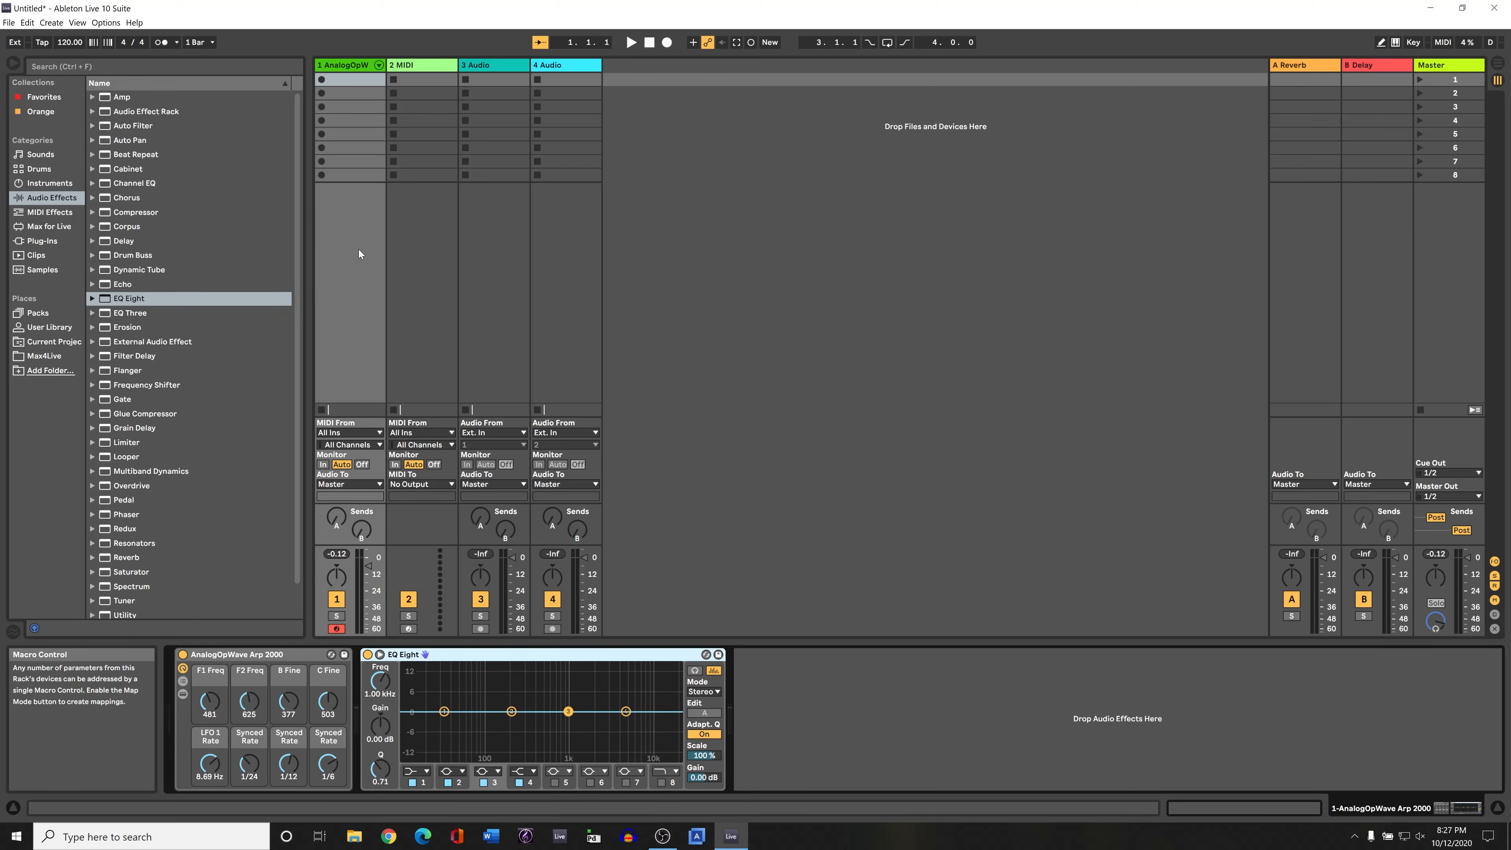
{"action": "left_click", "coordinate": [305, 659]}
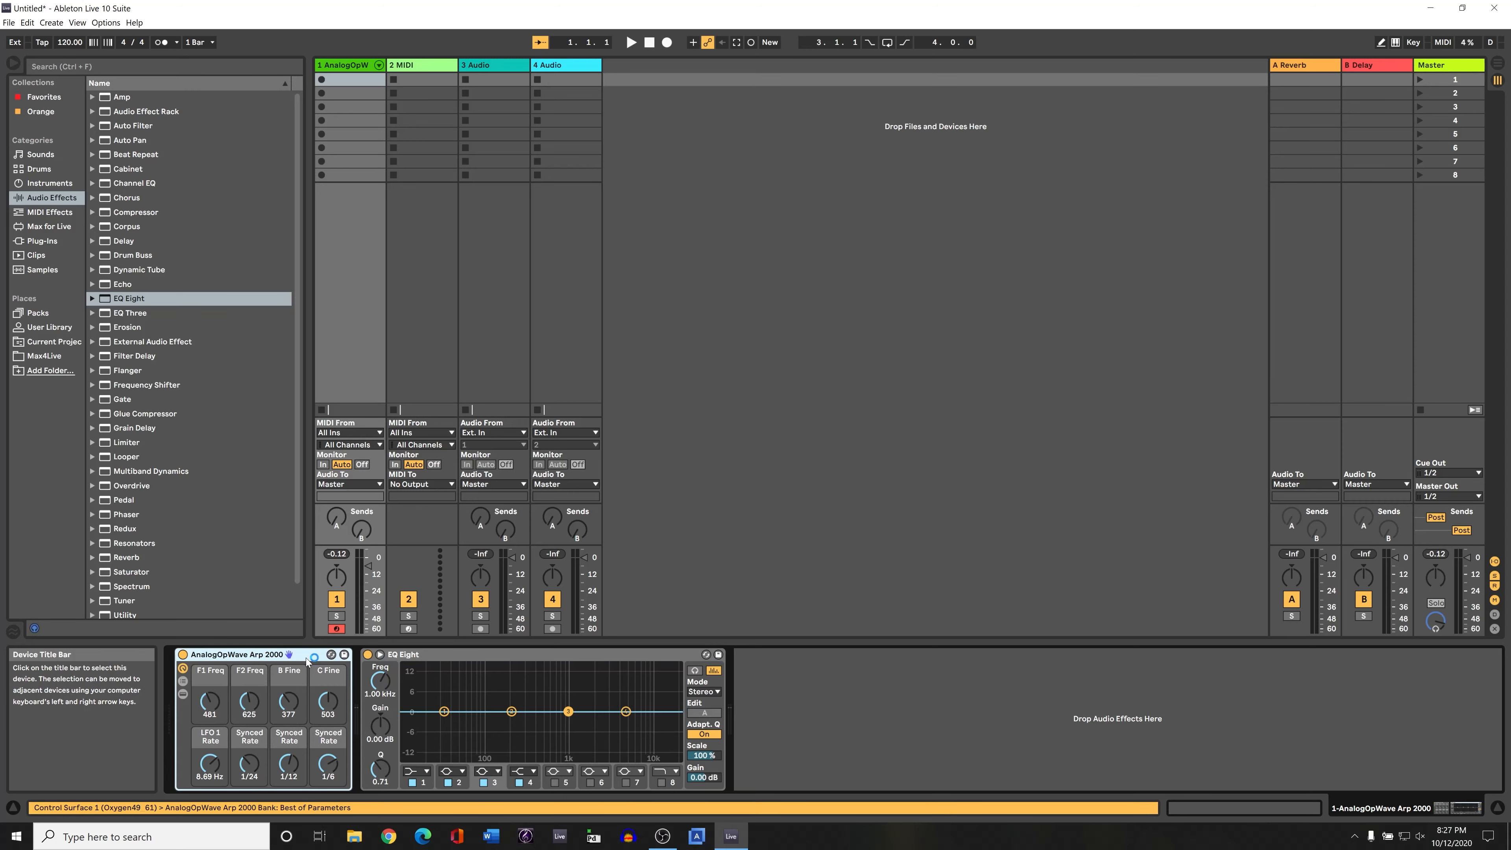